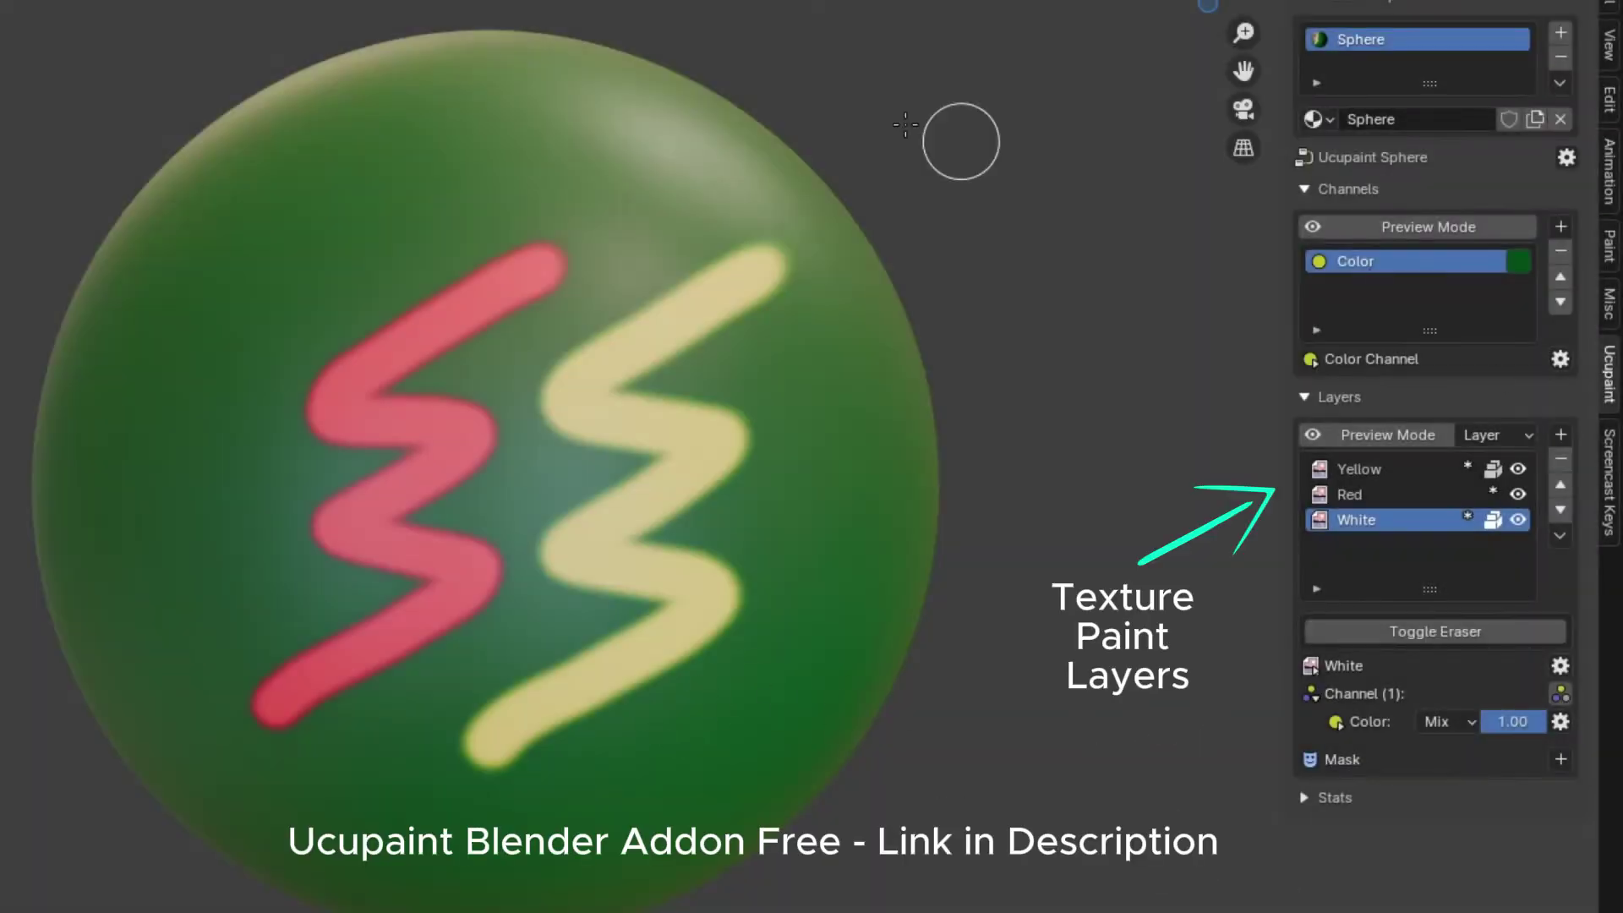
Paint a white zigzag beside the red one on the White layer, and toggle the Yellow, Red and White layers' visibility
mouse_move(304, 268)
left_mouse_down()
mouse_move(173, 384)
mouse_move(206, 583)
mouse_move(156, 676)
left_mouse_up()
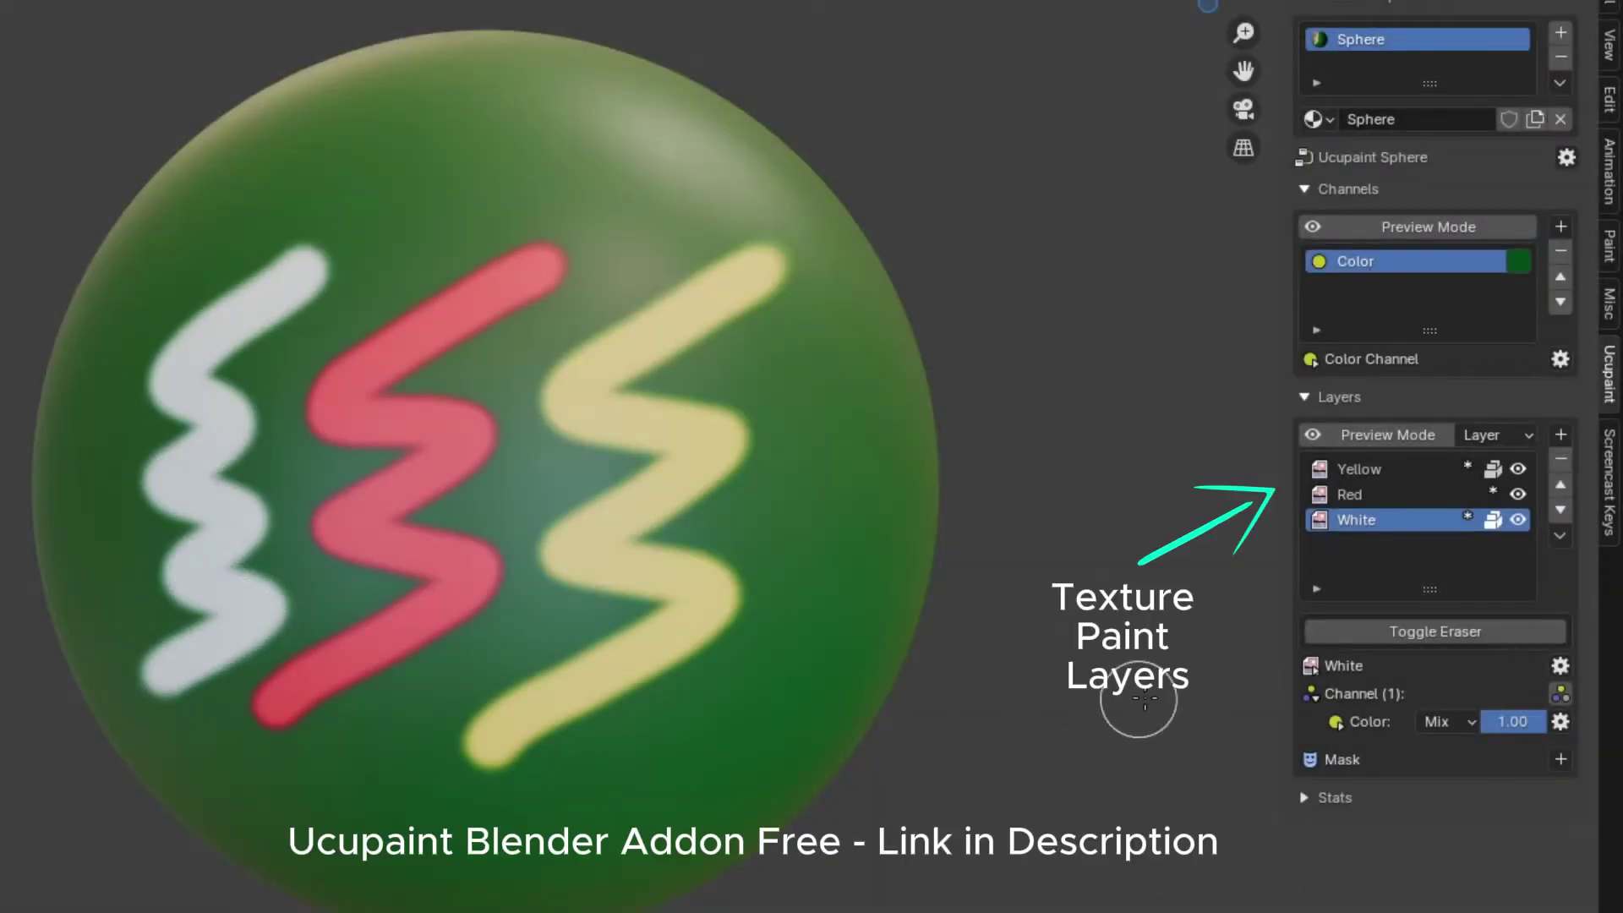
left_click(1518, 495)
left_click(1520, 466)
left_click(1520, 464)
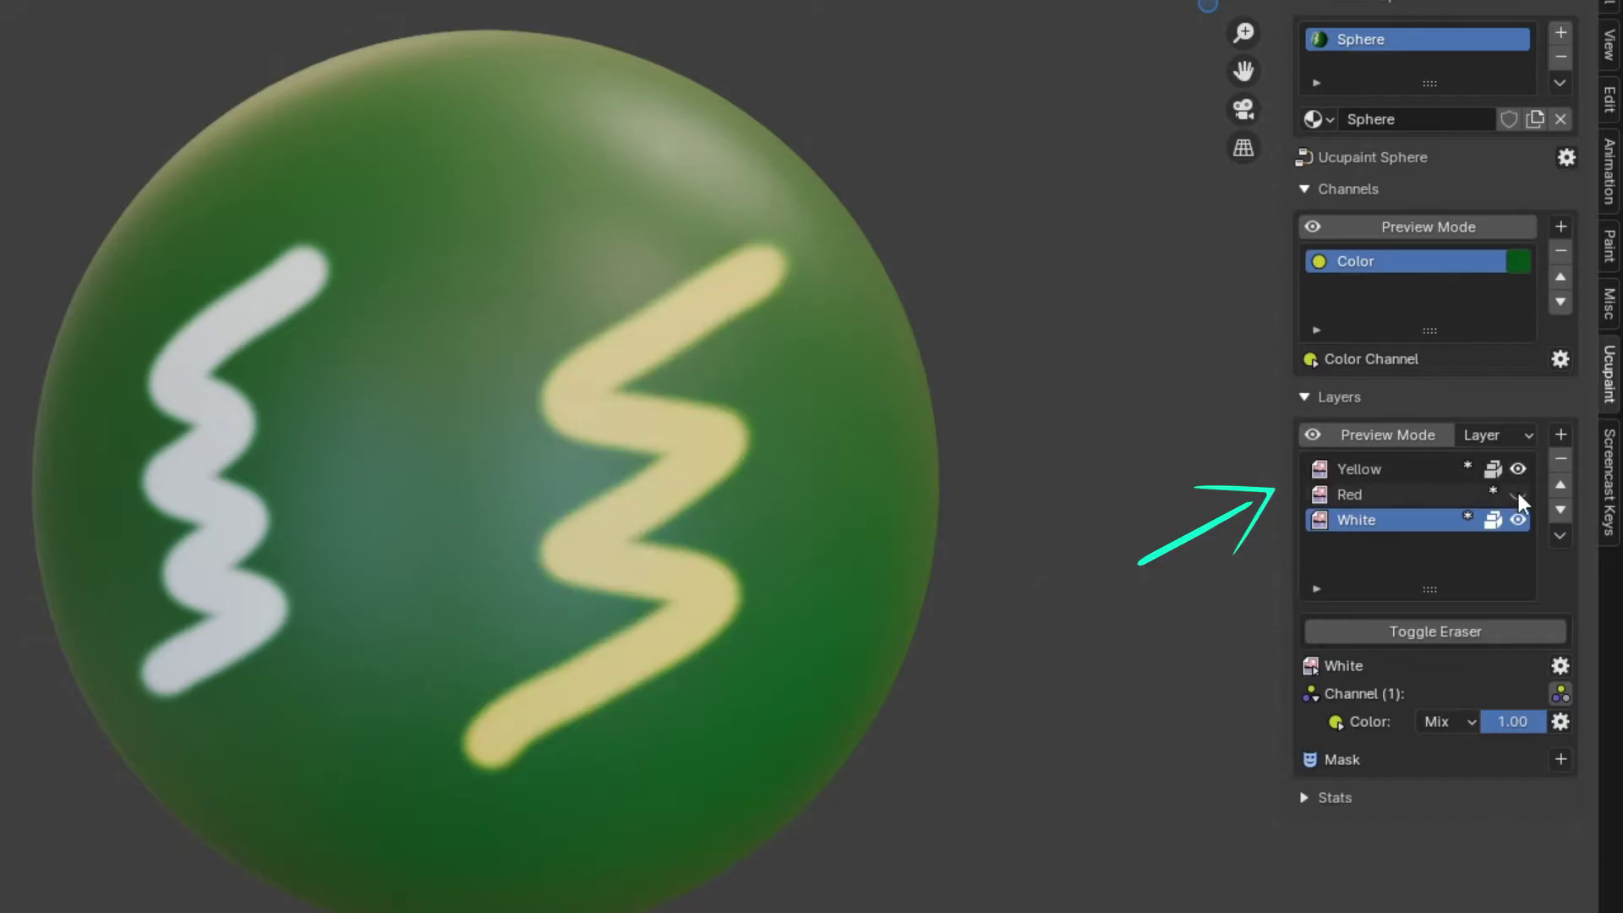
left_click(1518, 494)
left_click(1518, 519)
left_click(1519, 519)
left_click(1519, 496)
left_click(1518, 468)
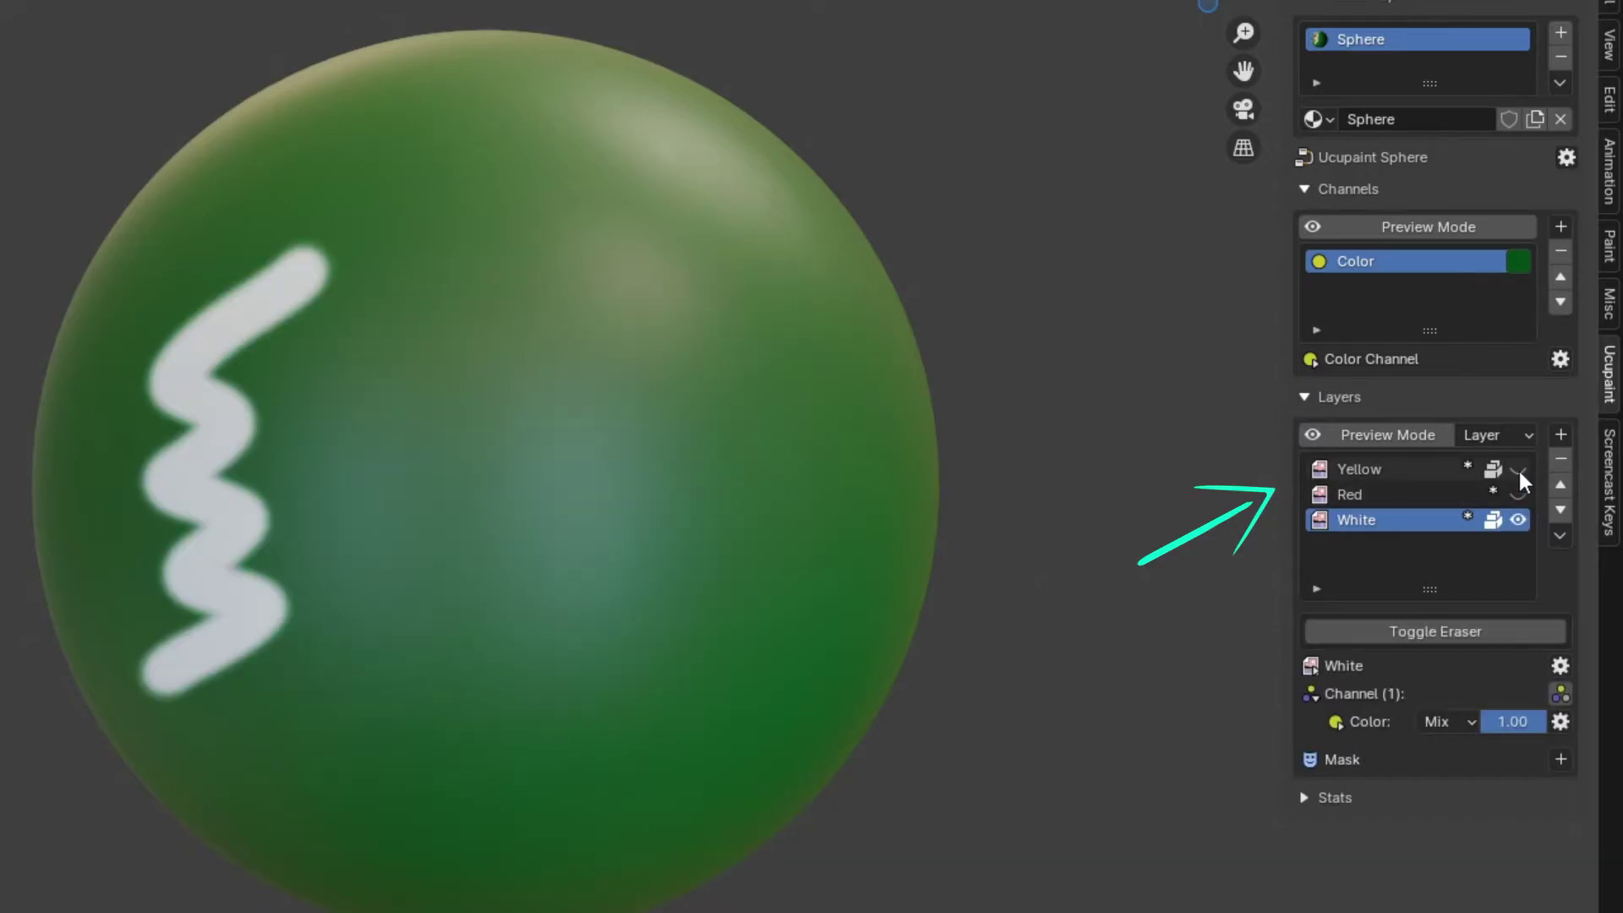
left_click(1516, 469)
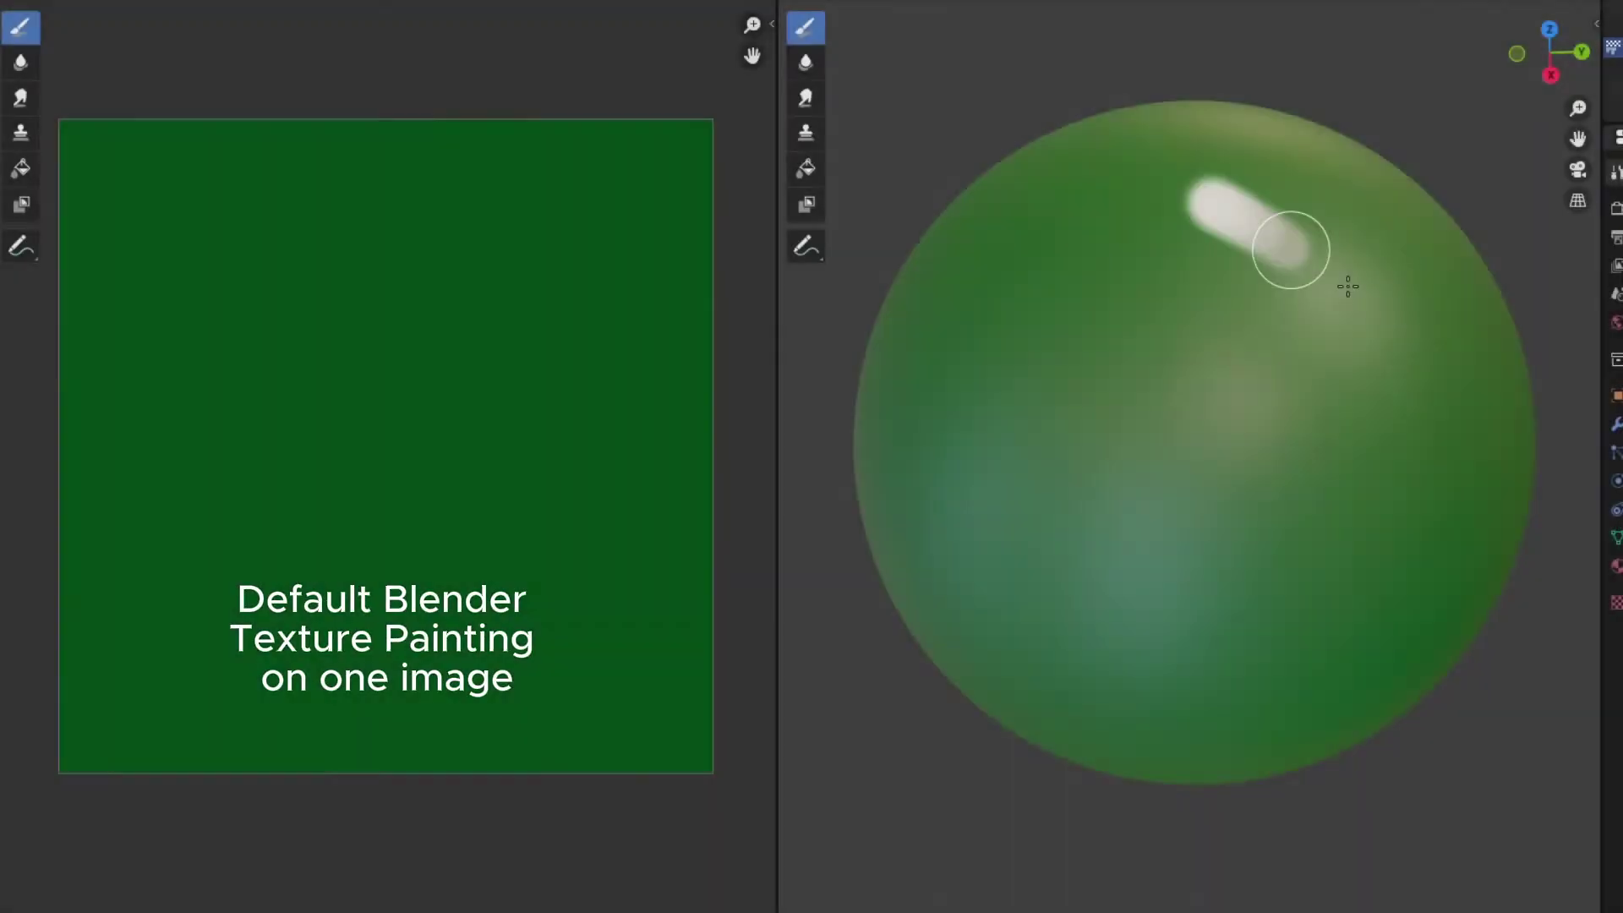
Paint zigzag strokes across the green sphere directly on its single image texture
mouse_move(1347, 285)
left_mouse_down()
mouse_move(1105, 442)
mouse_move(1073, 605)
left_mouse_up()
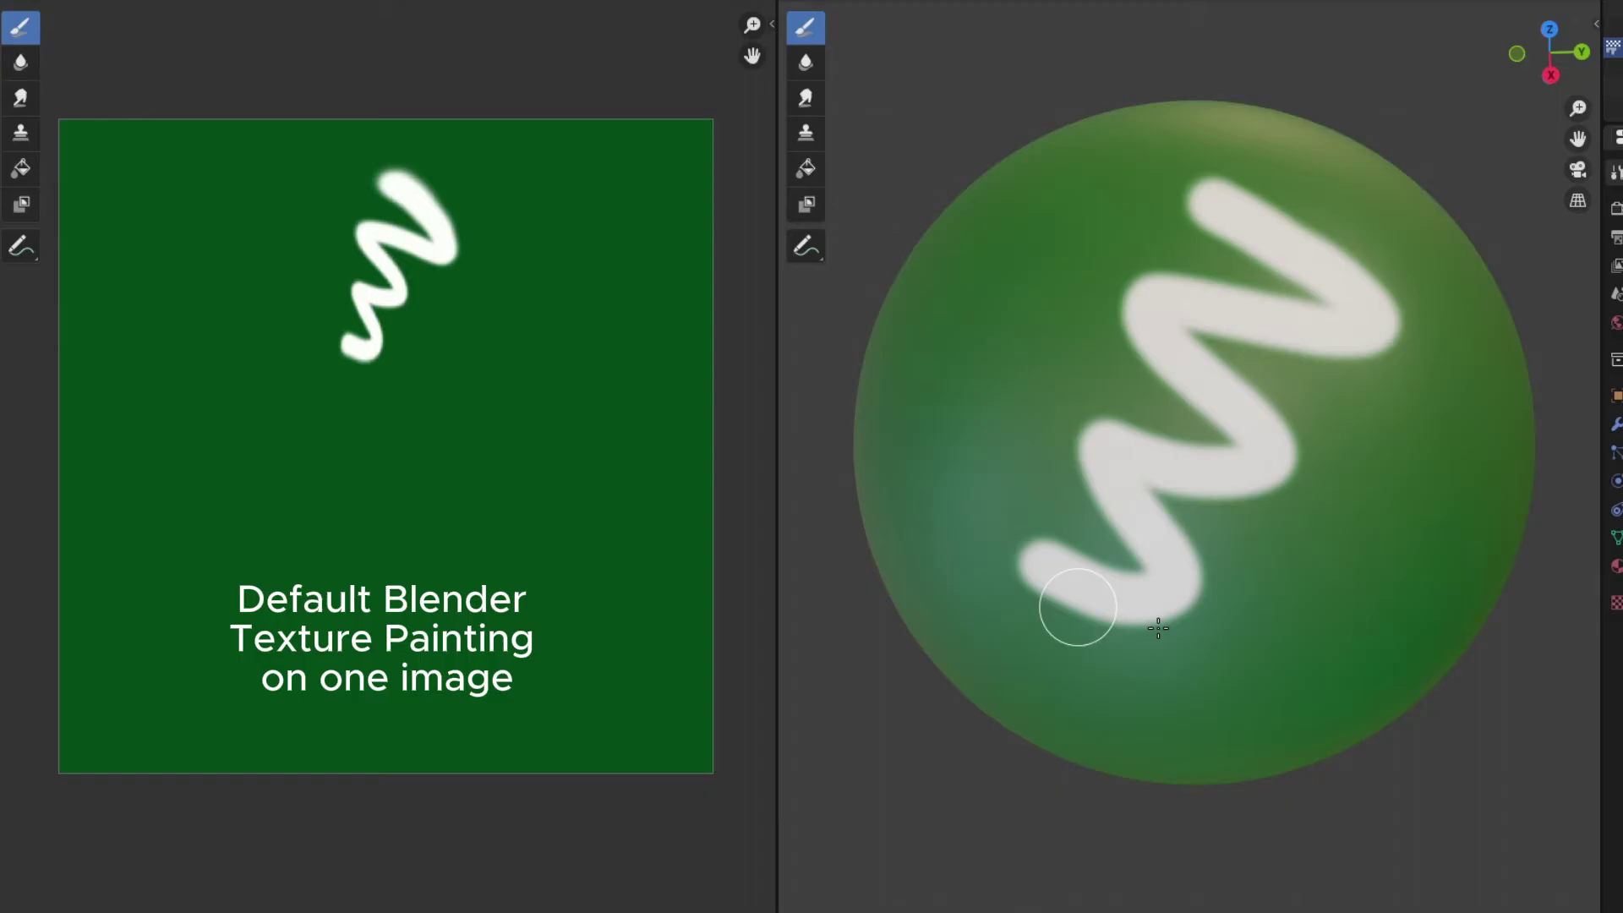
mouse_move(1119, 184)
left_mouse_down()
mouse_move(1098, 478)
mouse_move(999, 532)
left_mouse_up()
mouse_move(1301, 269)
left_mouse_down()
mouse_move(1341, 525)
mouse_move(1202, 645)
mouse_move(1124, 653)
left_mouse_up()
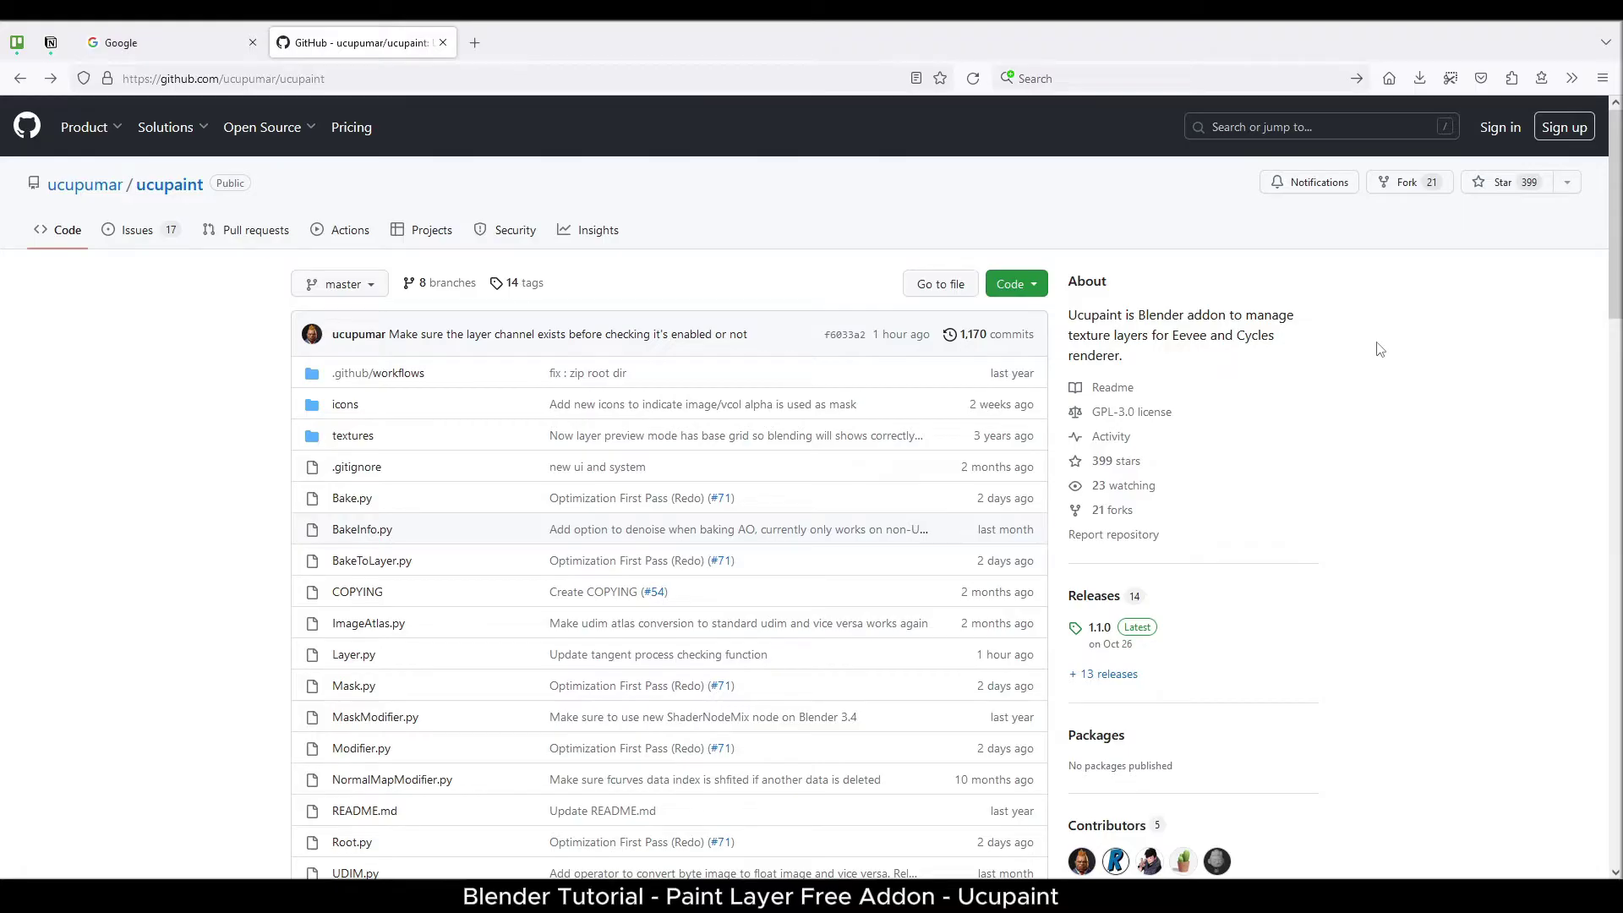
In the browser, go to the release page linked in the Ucupaint README's Installation section and download ucupaint-1.1.0.zip
scroll(1379, 349, "down", 8)
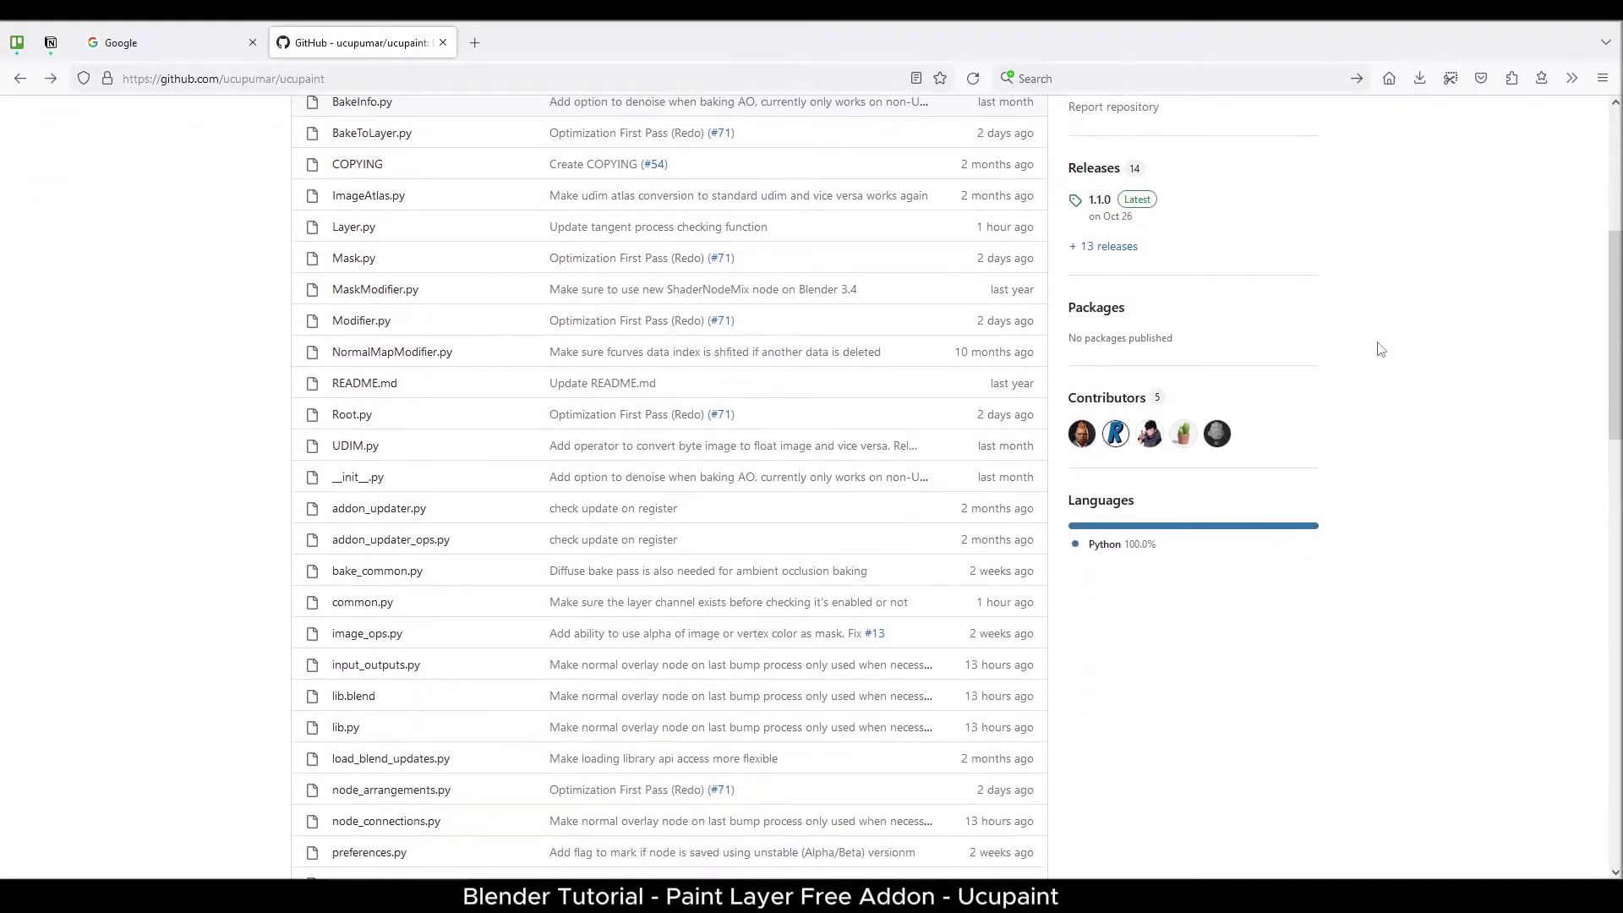
scroll(1380, 349, "down", 6)
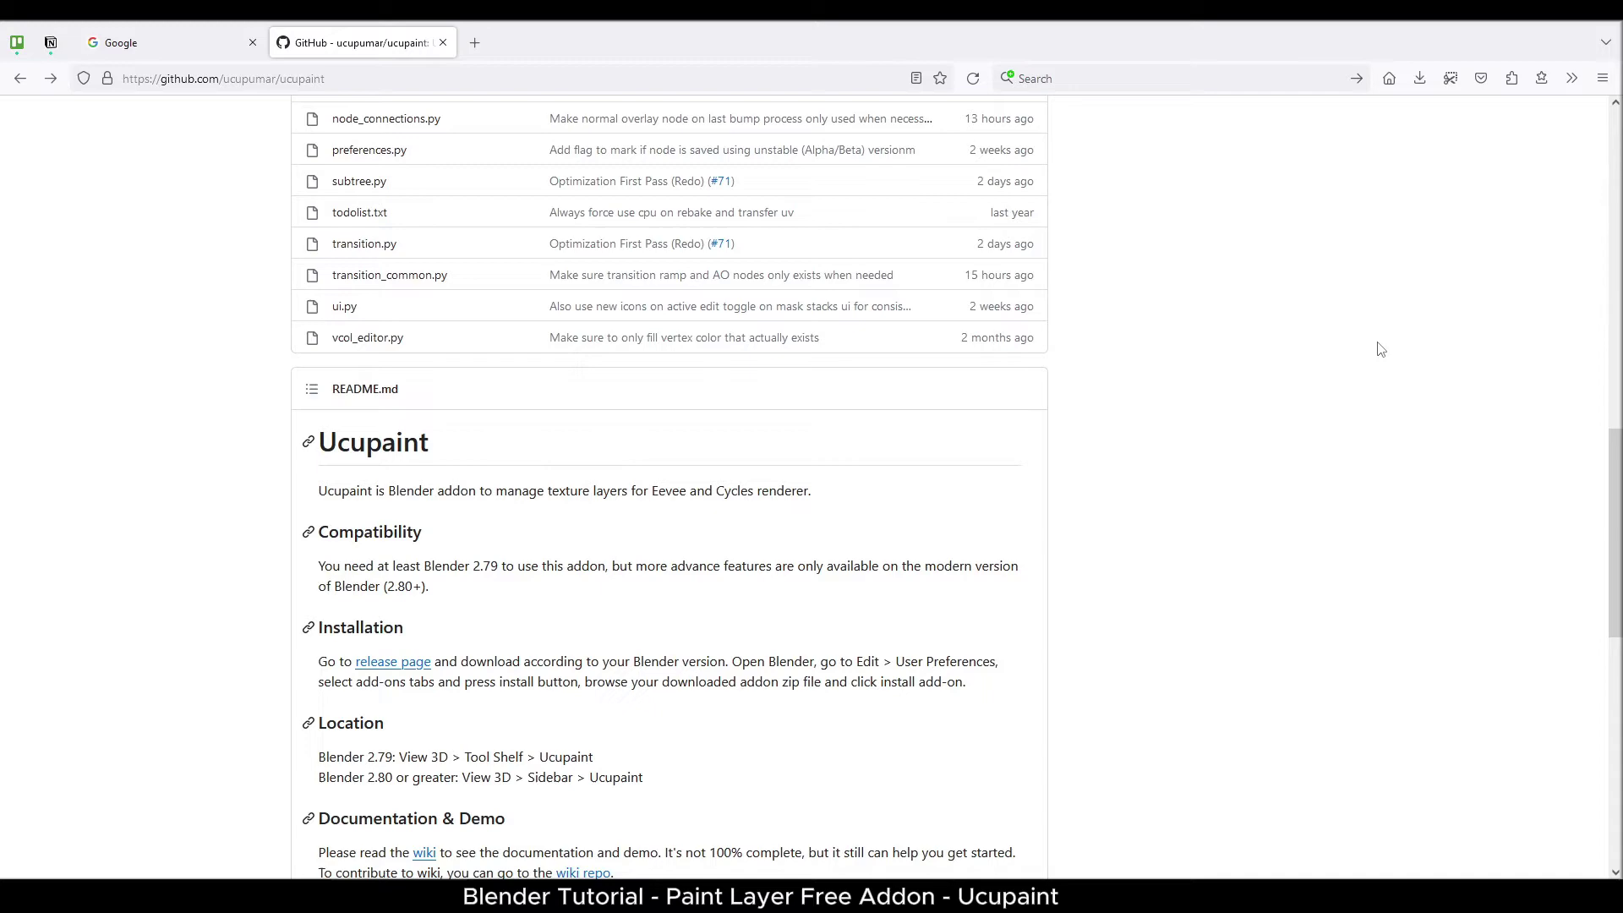
scroll(1379, 349, "down", 2)
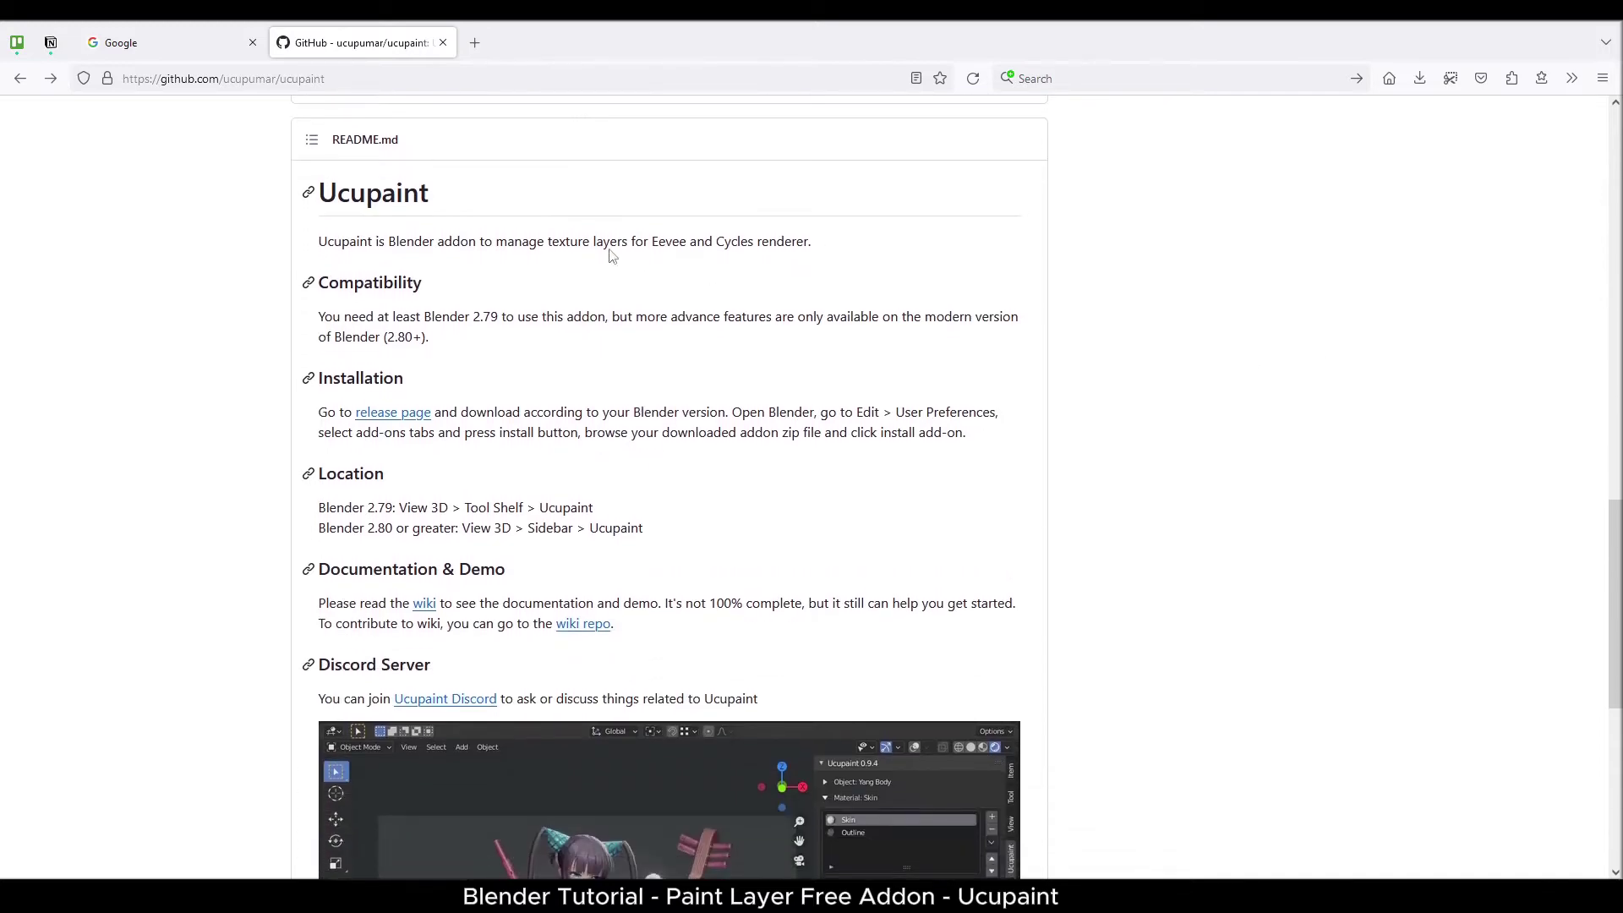
left_click(393, 411)
scroll(490, 354, "down", 6)
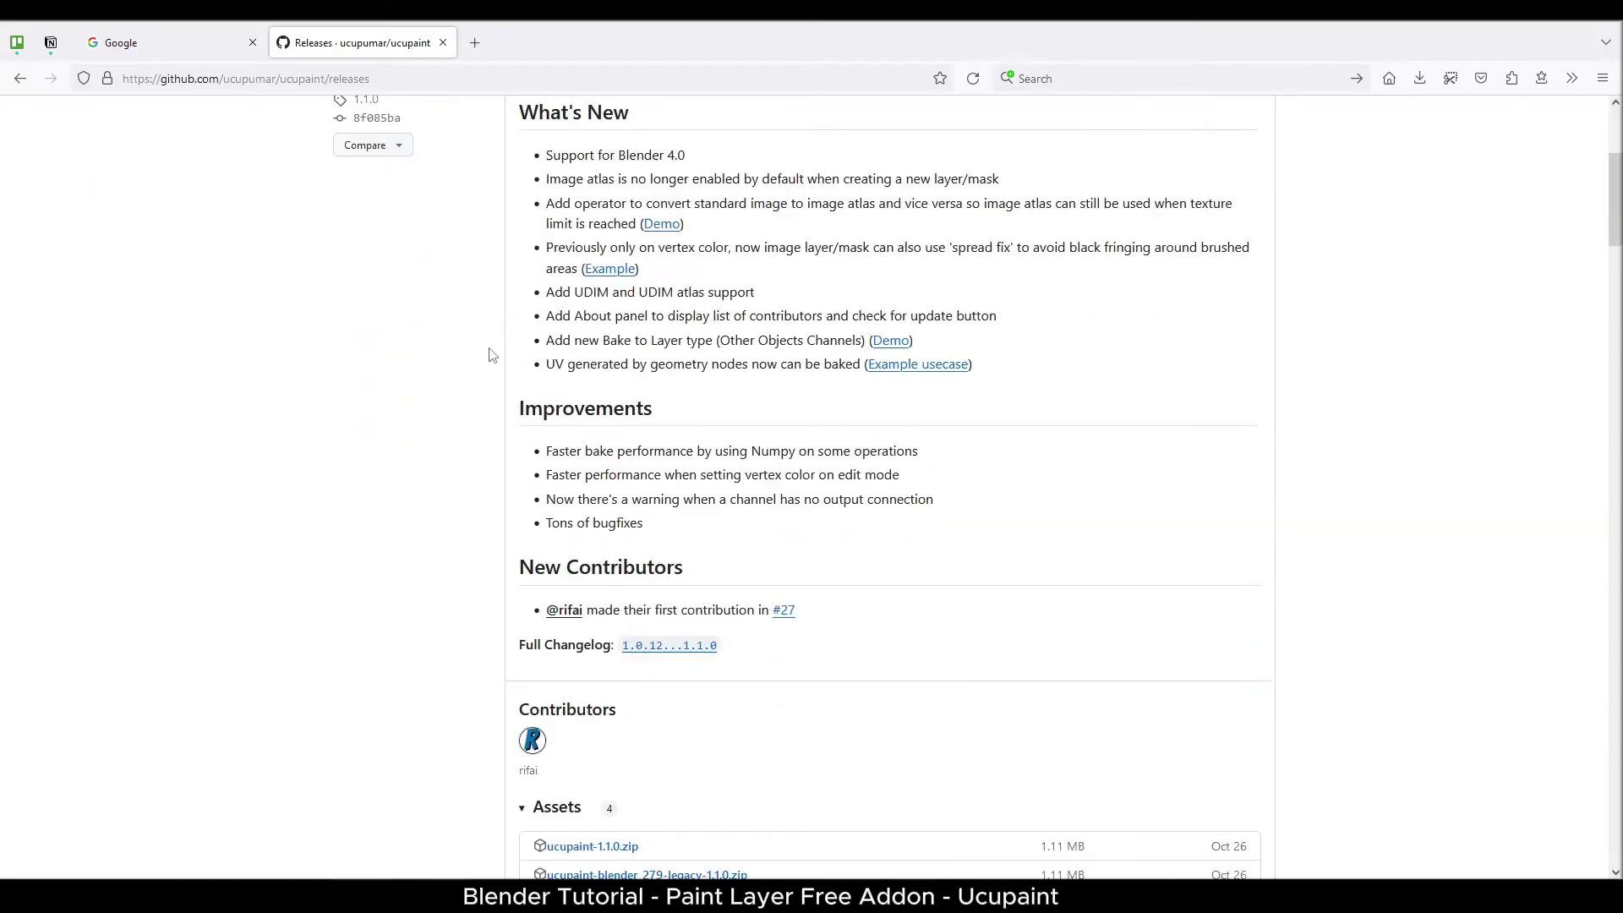
left_click(625, 594)
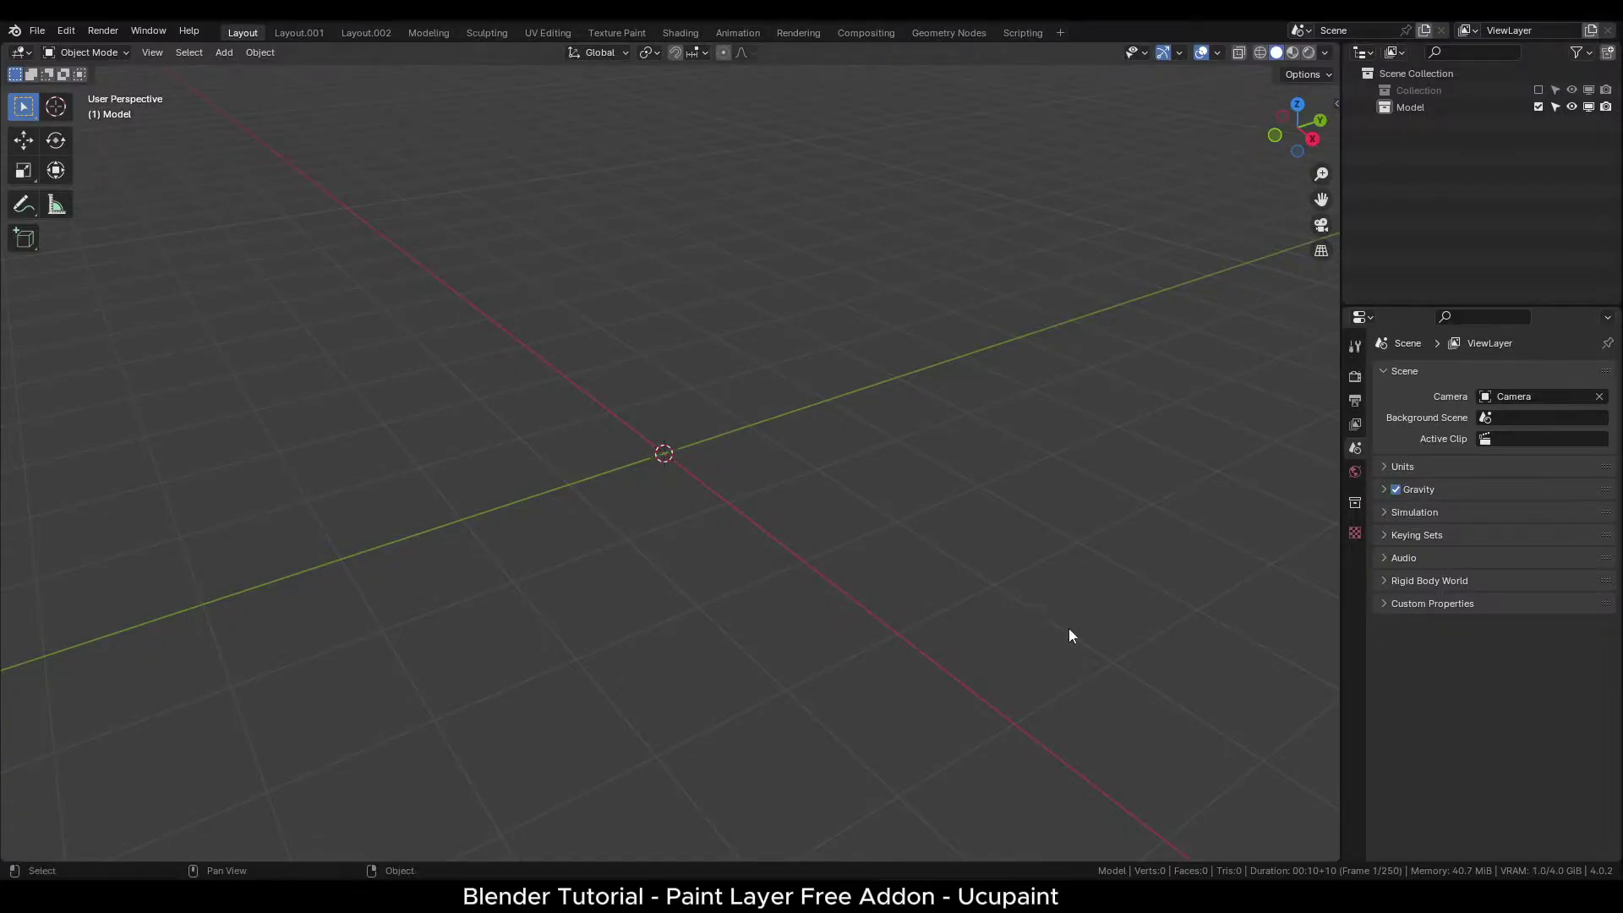
Switch to Blender, install the add-on from ucupaint-1.1.0.zip in the preferences and view the Node: Ucupaint entry's details
left_click(67, 31)
left_click(105, 246)
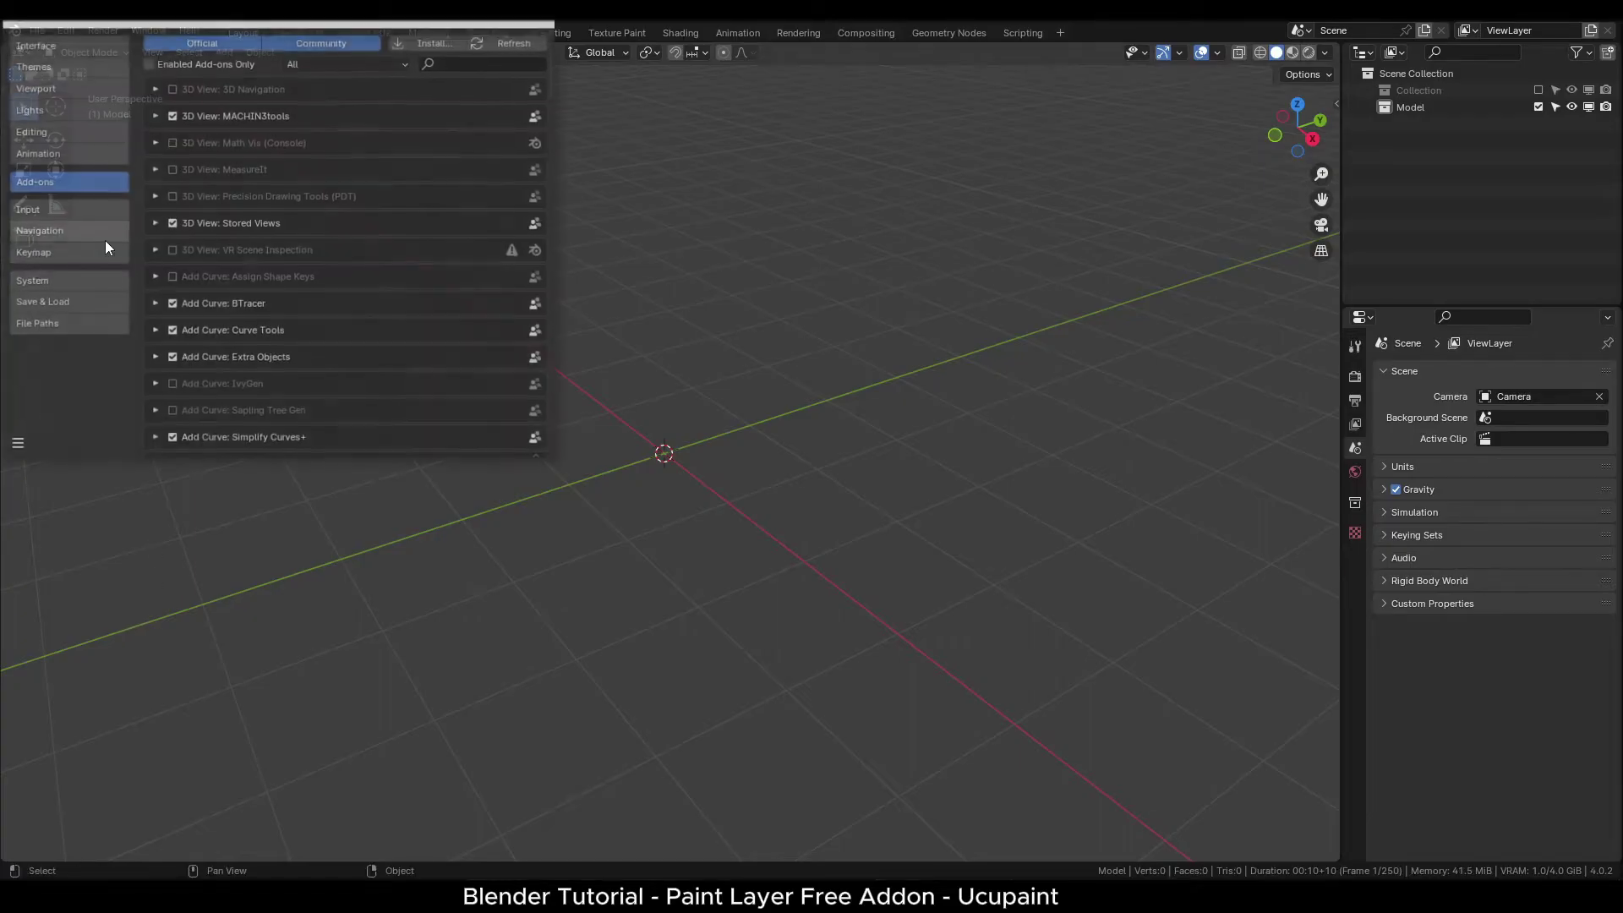
left_click_drag(175, 30, 635, 229)
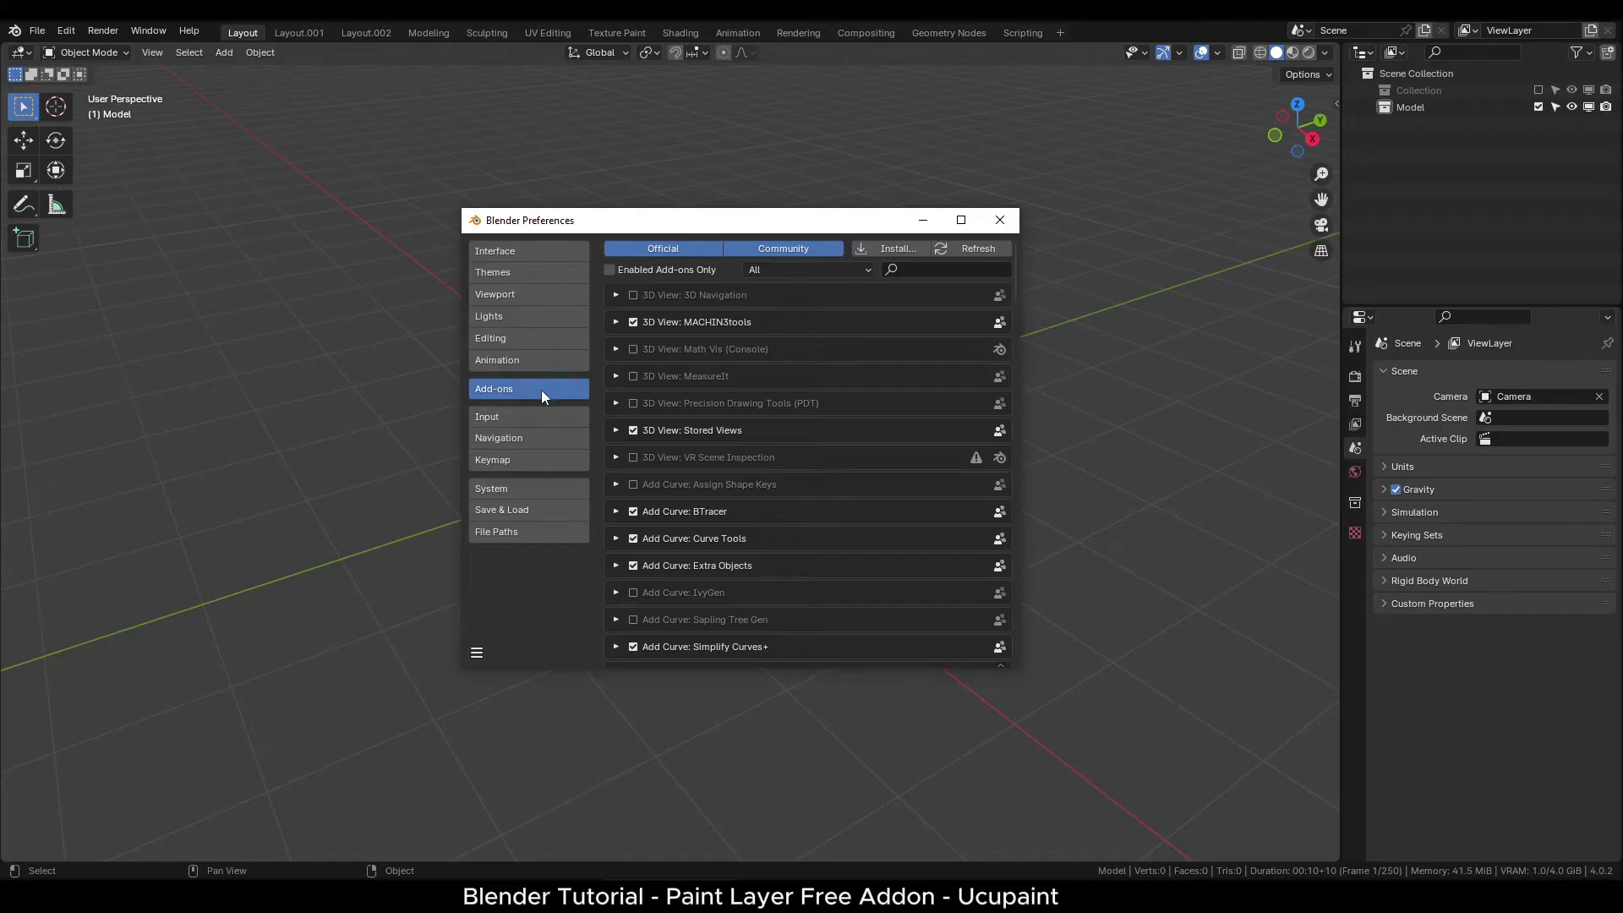
left_click(880, 247)
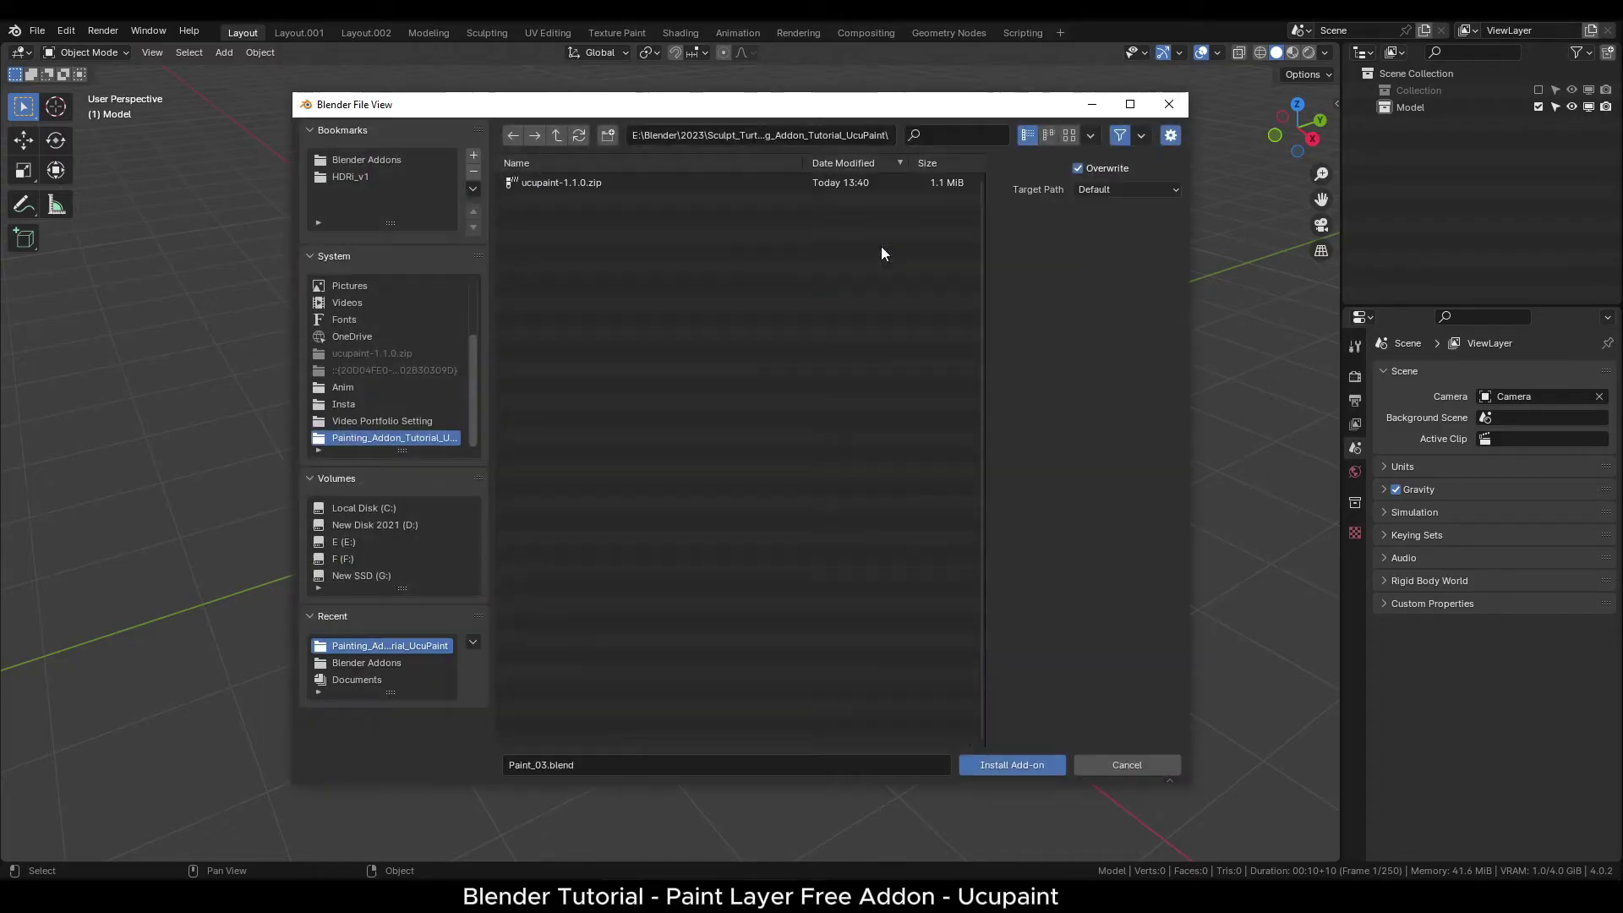
left_click(568, 183)
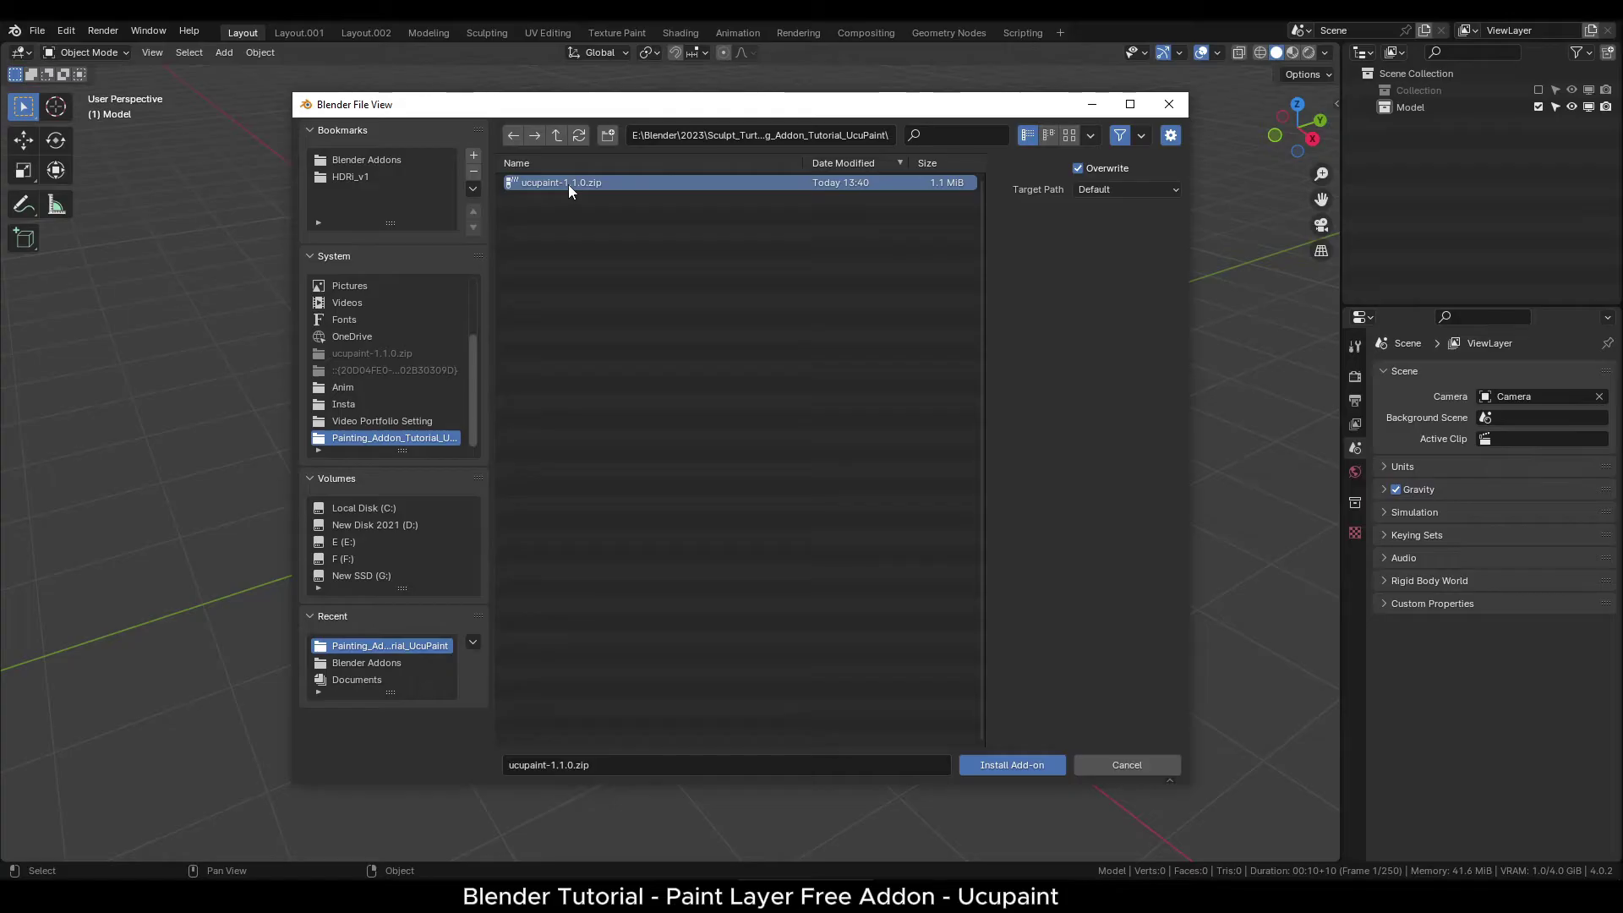
left_click(1011, 764)
left_click(388, 260)
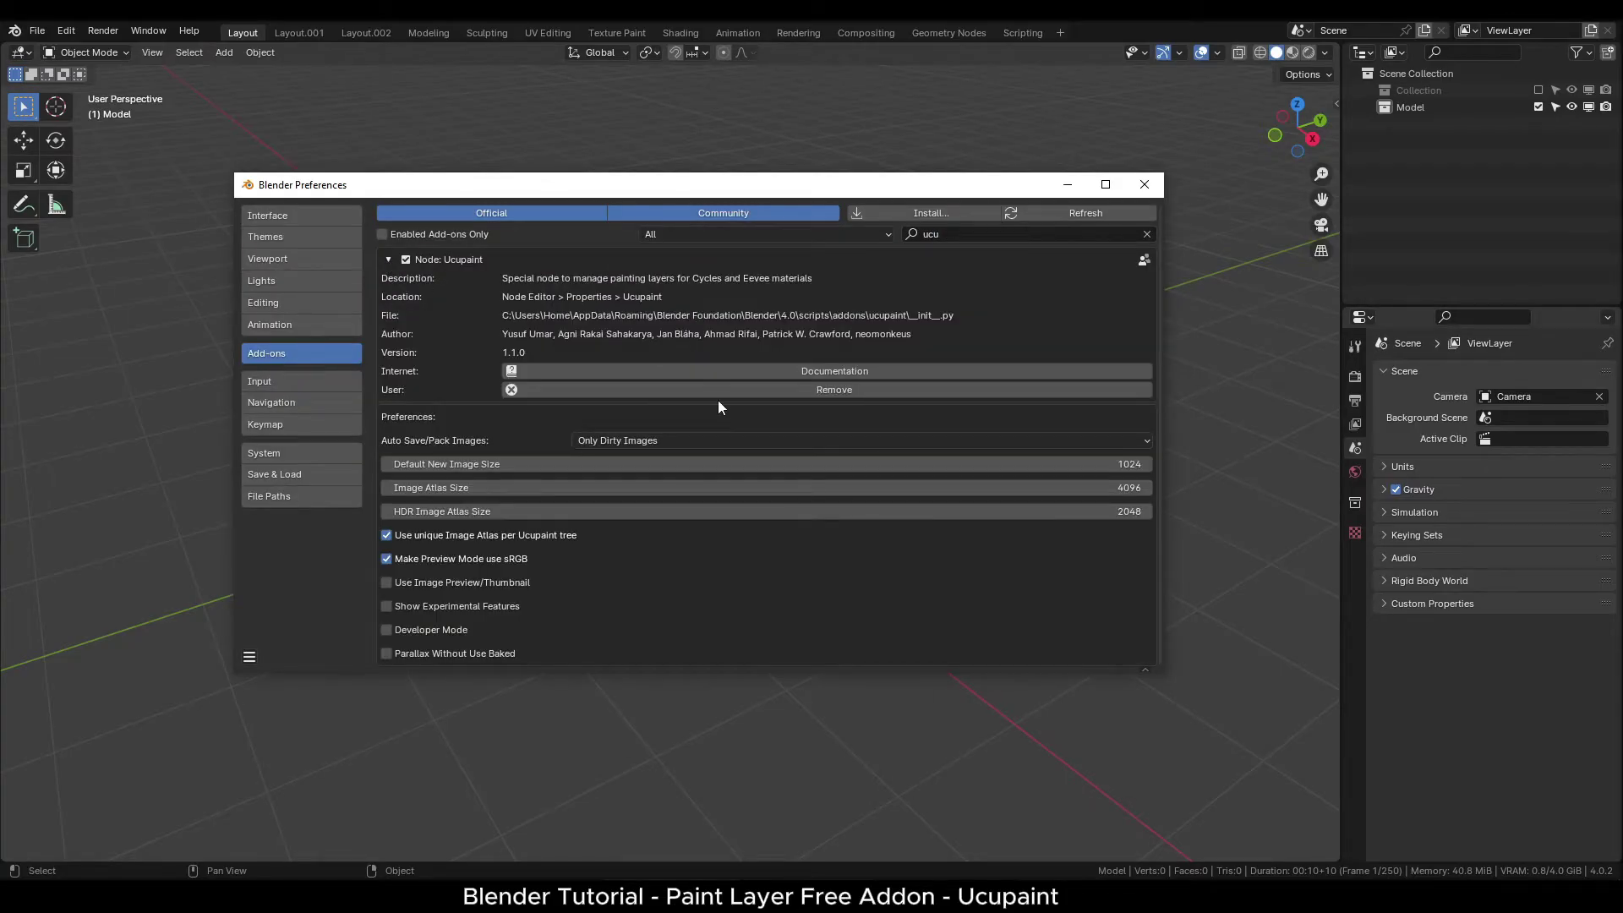
left_click(1144, 184)
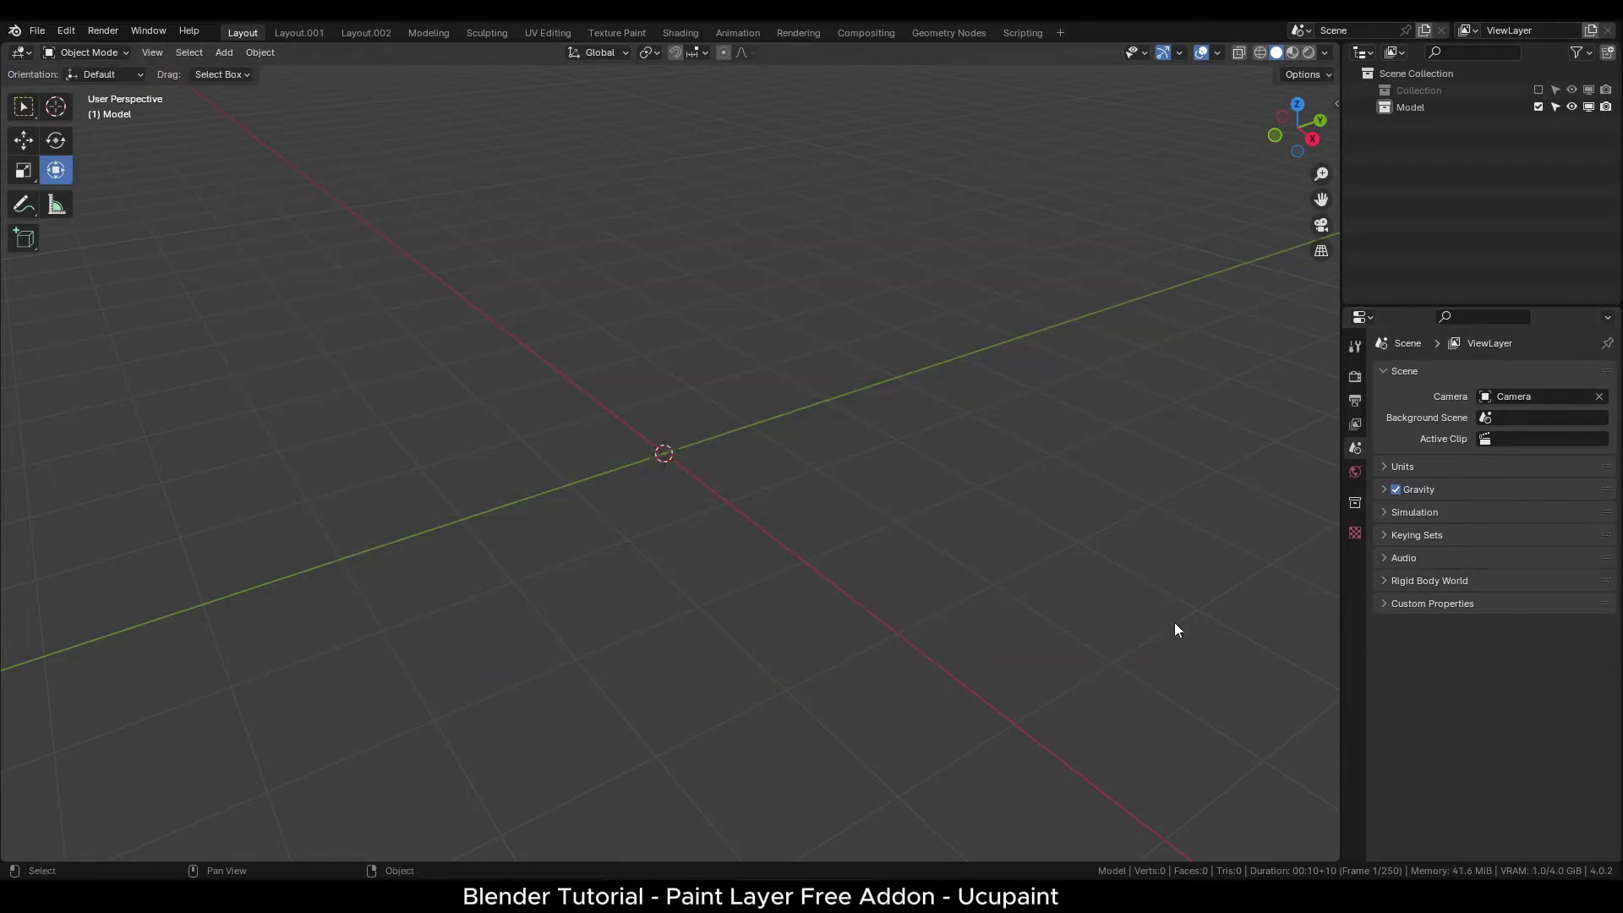
Add a UV sphere to the scene at the world origin
key("shift+a")
mouse_move(833, 470)
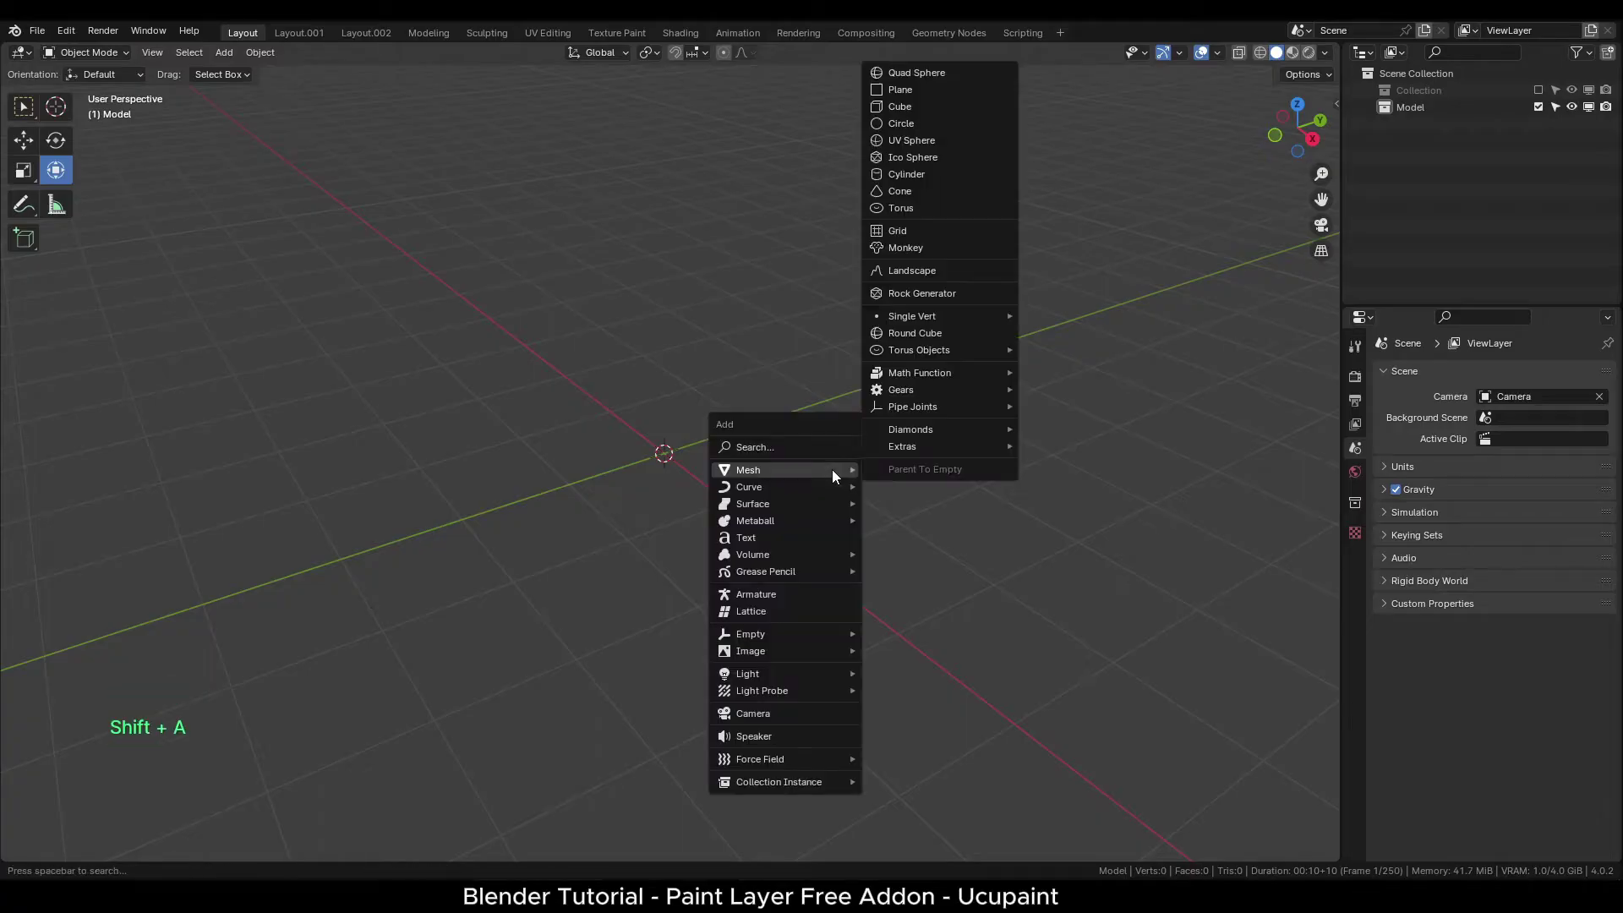
left_click(925, 144)
scroll(930, 539, "up", 3)
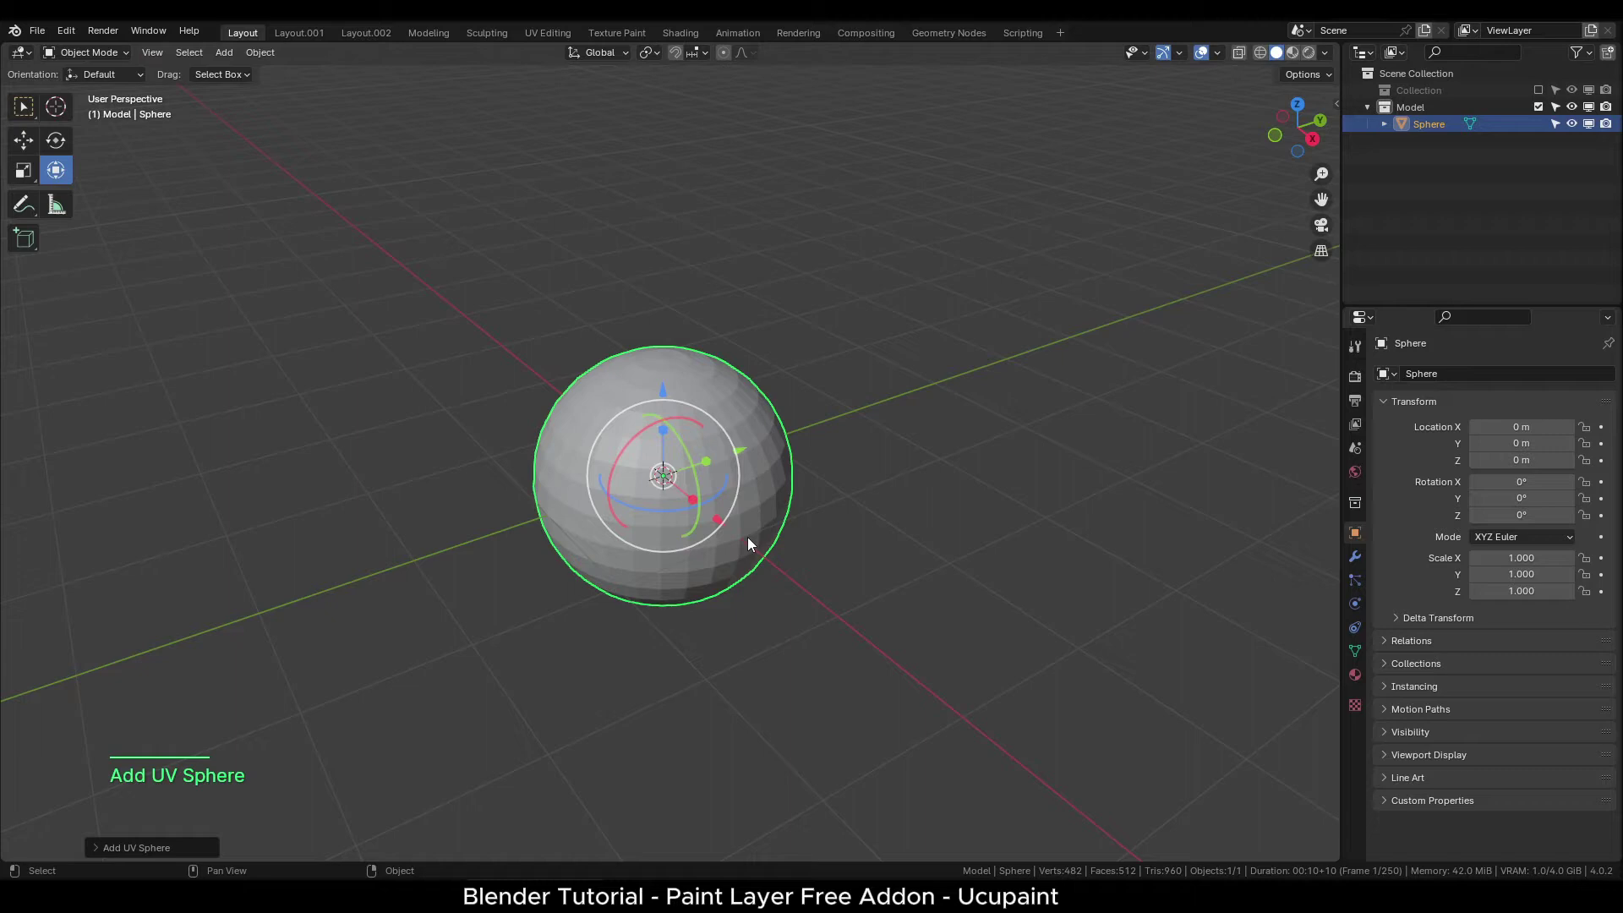
Shade the sphere smooth and leave it deselected
right_click(795, 430)
left_click(794, 431)
scroll(937, 542, "up", 2)
left_click(936, 542)
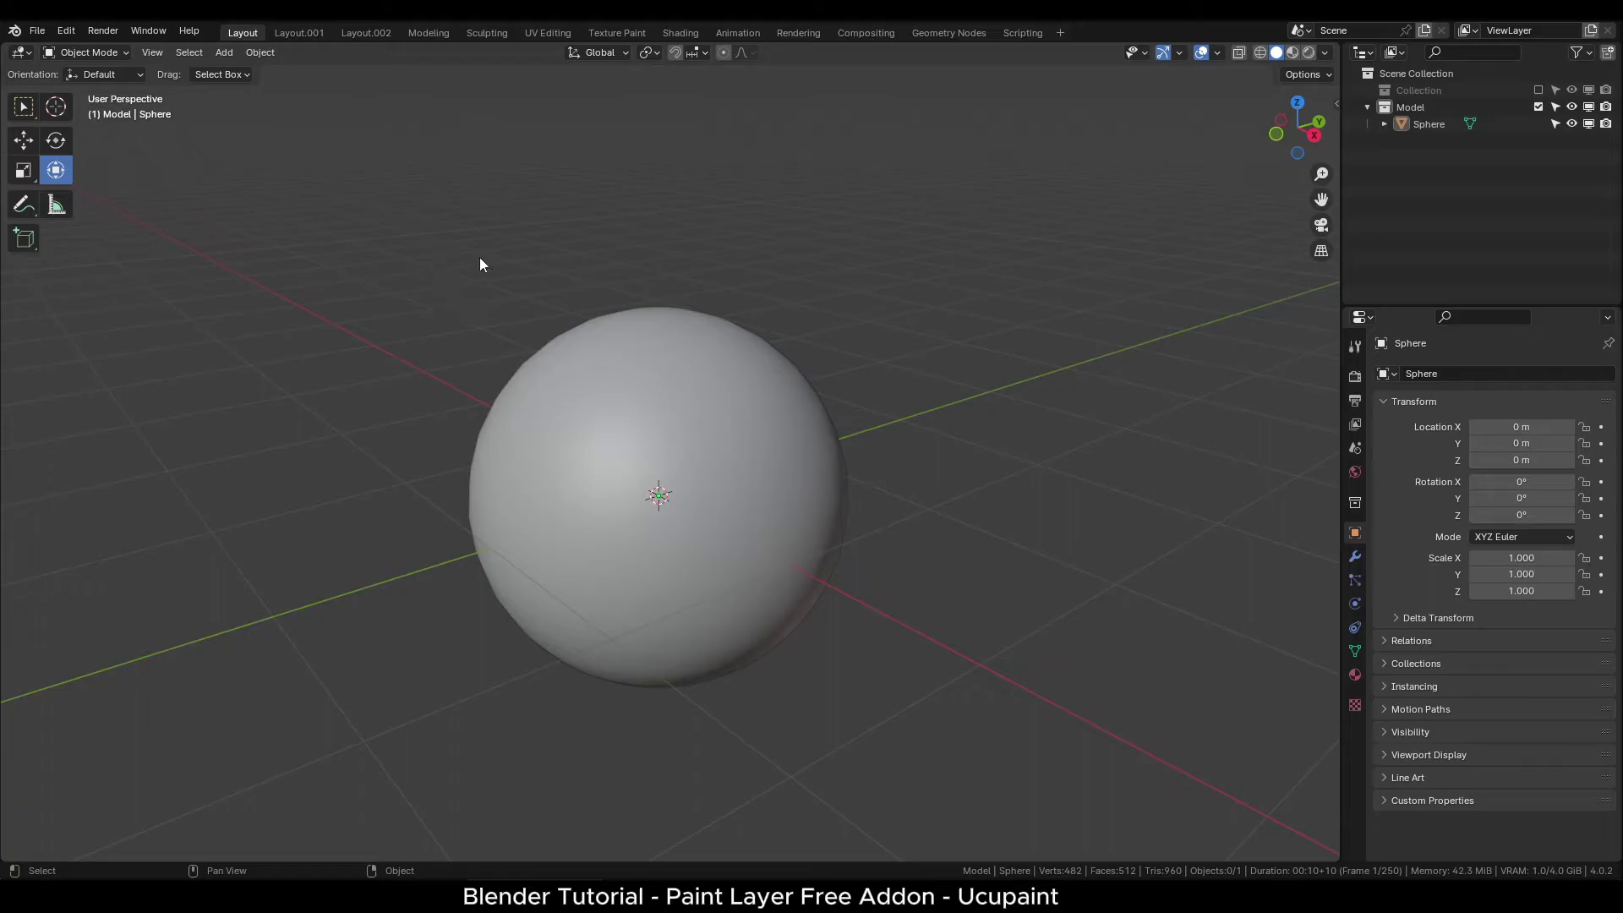
Examine the sphere's UV layout in the UV Editing workspace with all its vertices selected, and bring up the unwrap options
left_click(546, 34)
scroll(231, 566, "up", 1)
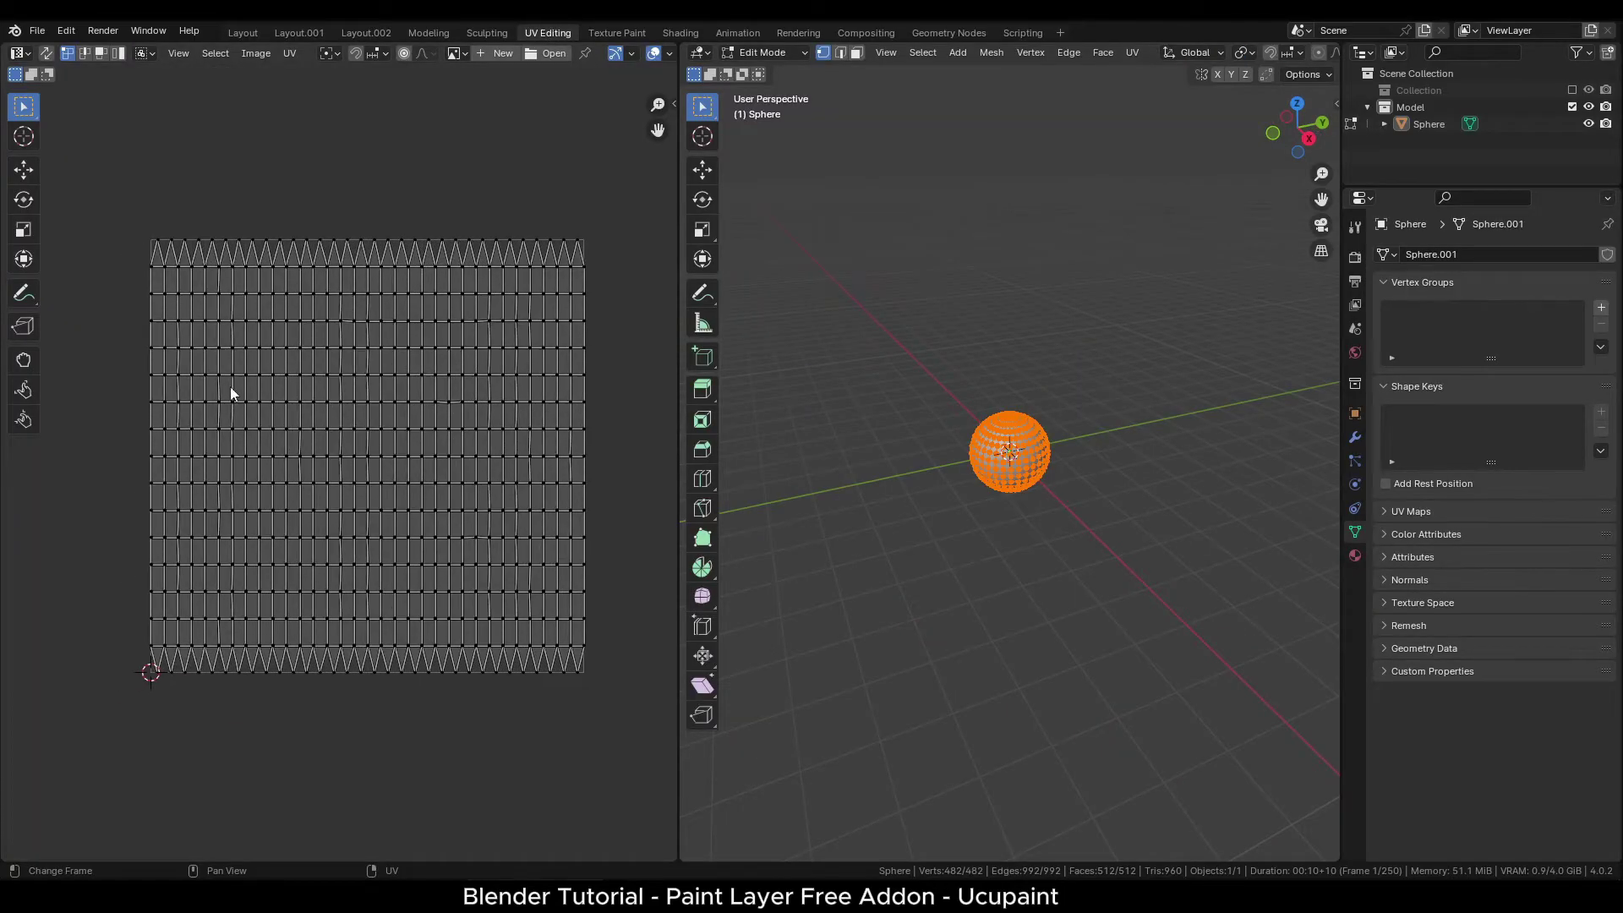
left_click_drag(109, 189, 631, 805)
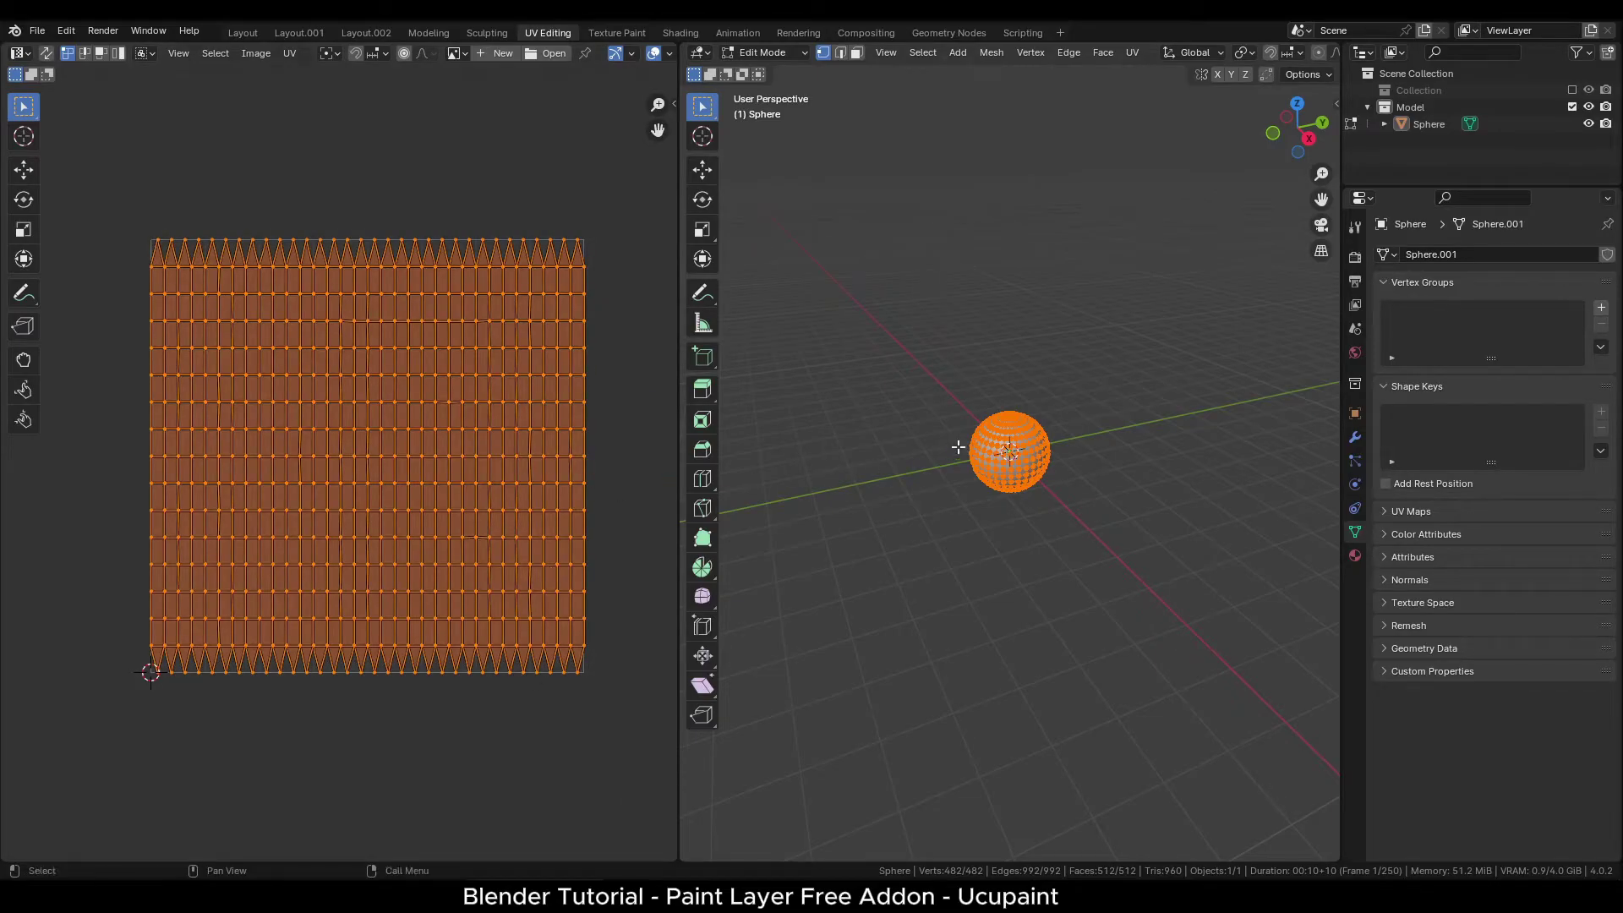
scroll(1023, 514, "up", 5)
scroll(1024, 514, "up", 2)
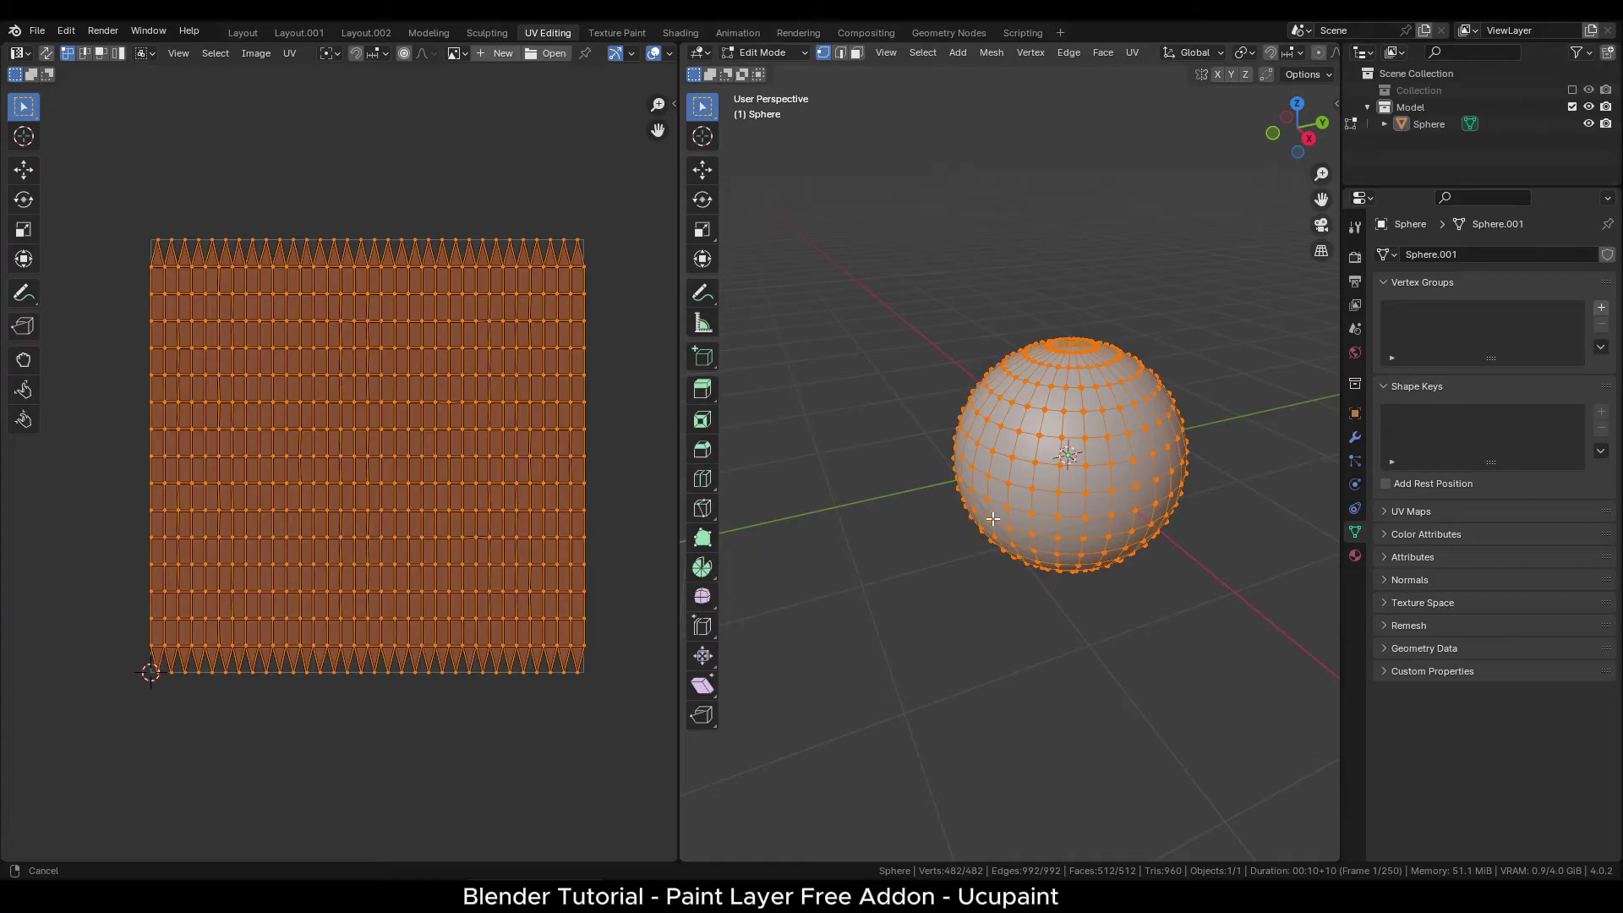
left_click(1147, 573)
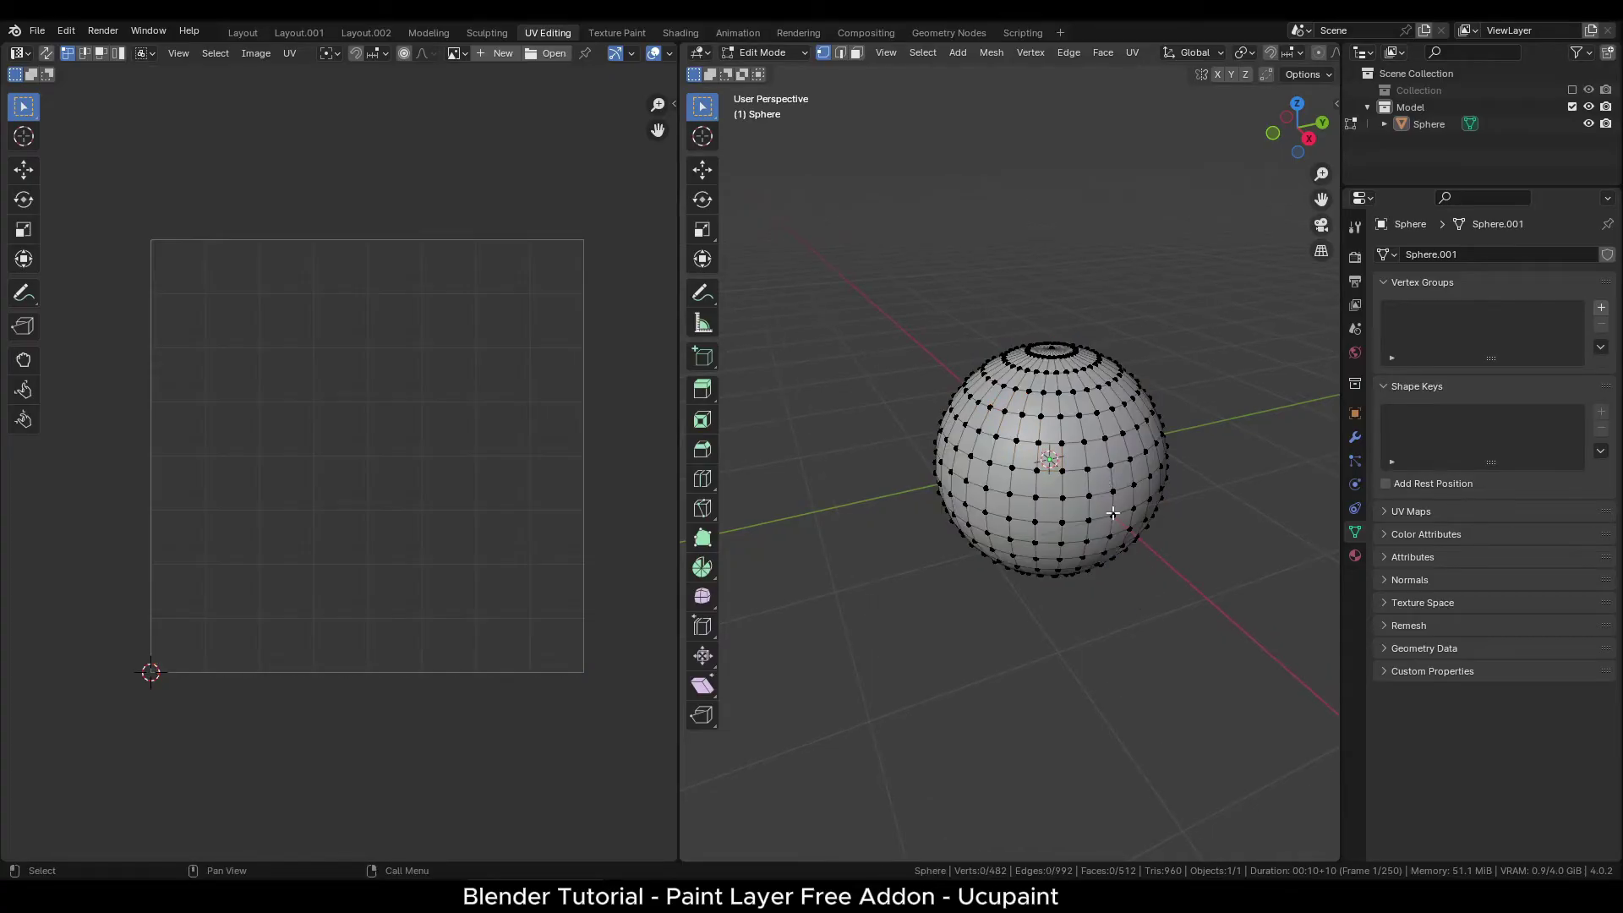
key("a")
middle_click_drag(1103, 485, 1063, 491, "shift")
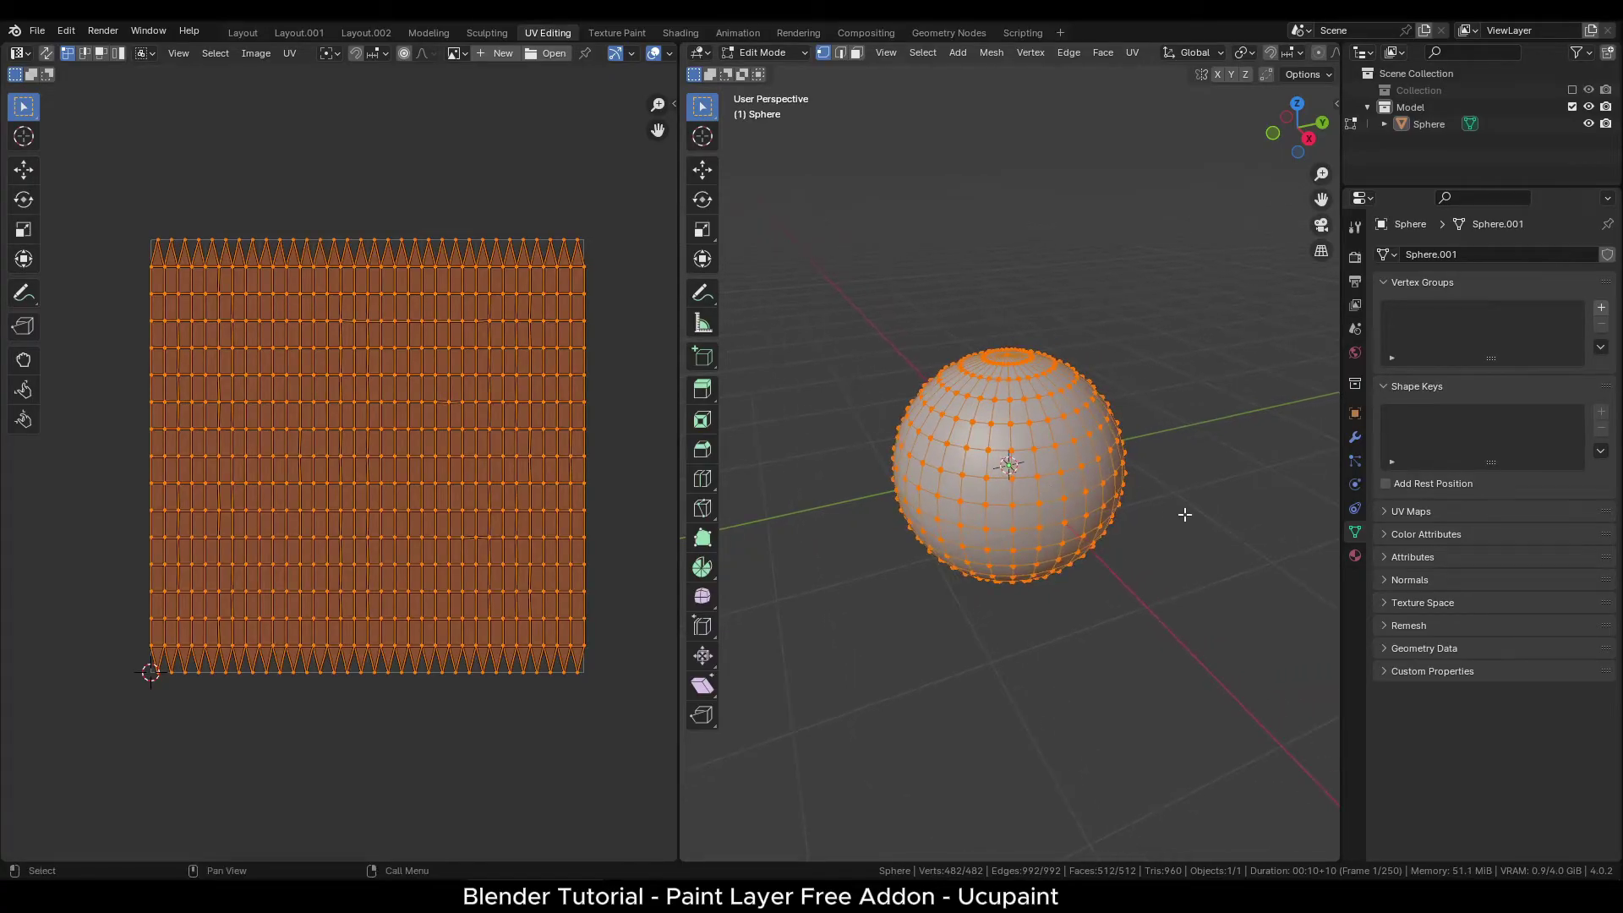
key("u")
Return to the Layout workspace and raise the sphere along Z to about 0.89 m
left_click(245, 33)
scroll(735, 499, "down", 3)
left_click(718, 464)
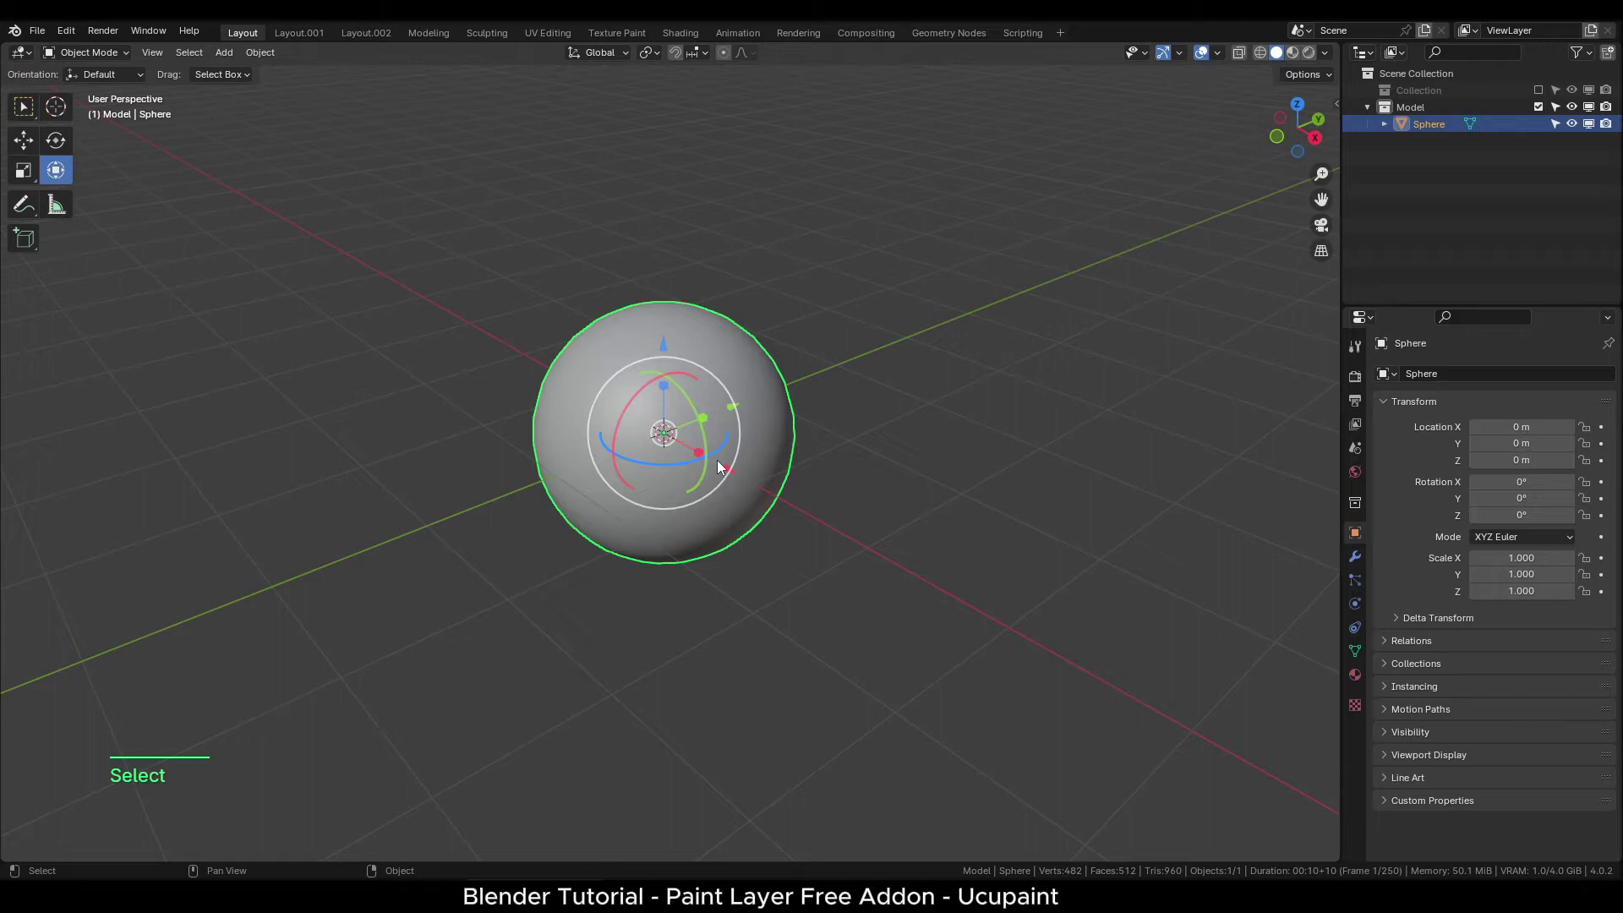
left_click_drag(676, 342, 679, 274)
middle_click_drag(724, 418, 988, 545)
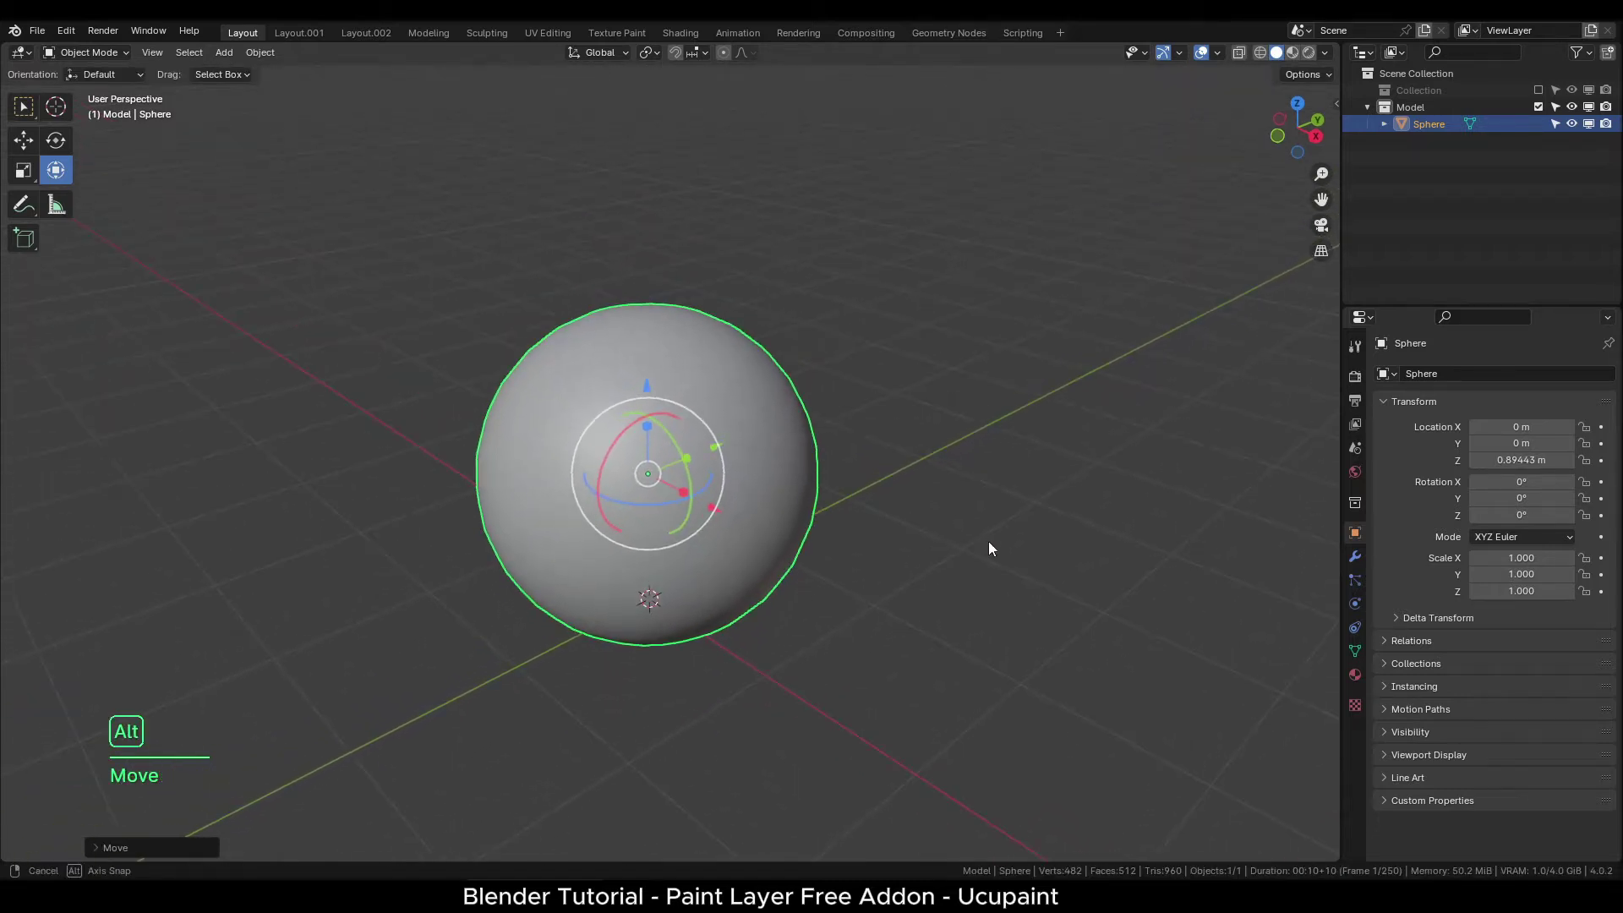
Show the Ucupaint settings in the 3D viewport sidebar, widen the sidebar and expand the Material section
key("n")
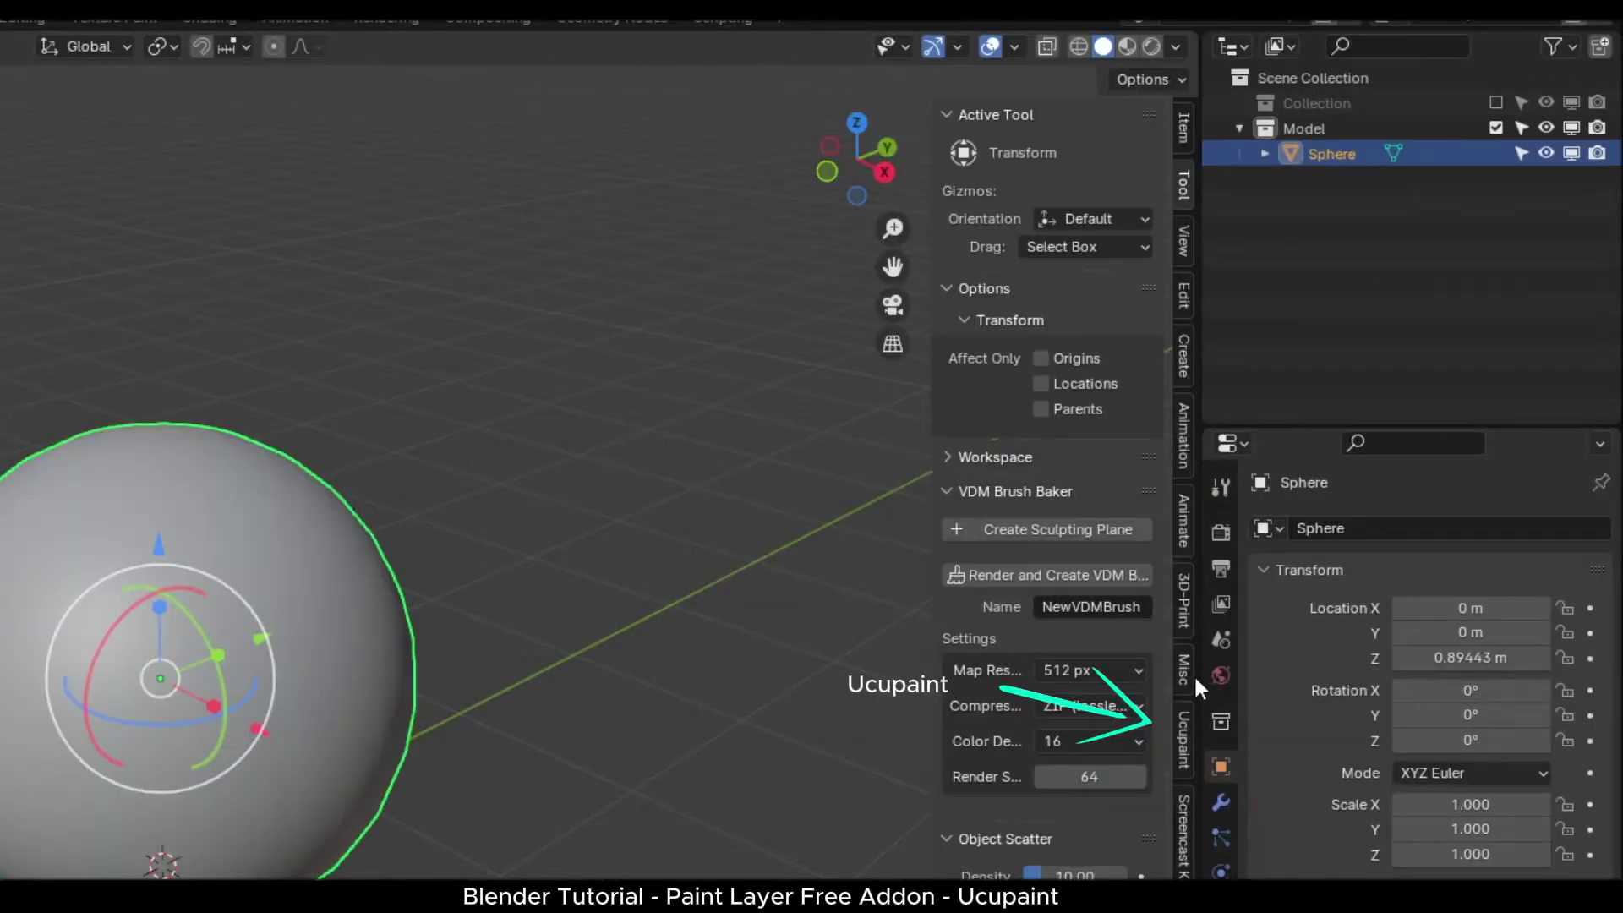
left_click(1183, 737)
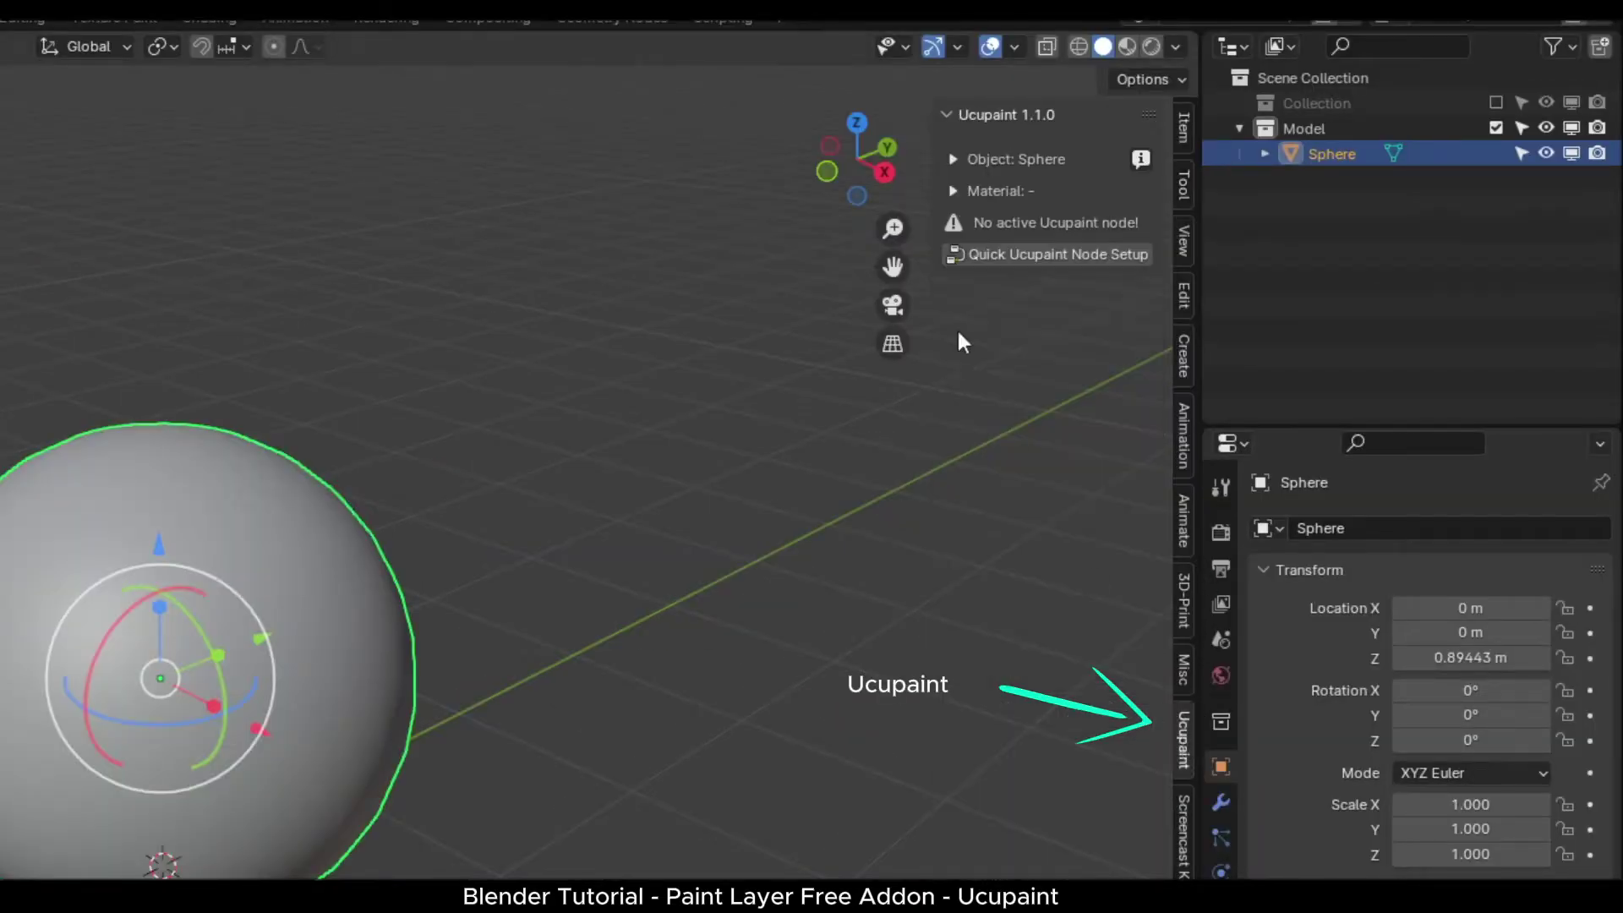
left_click_drag(933, 202, 777, 209)
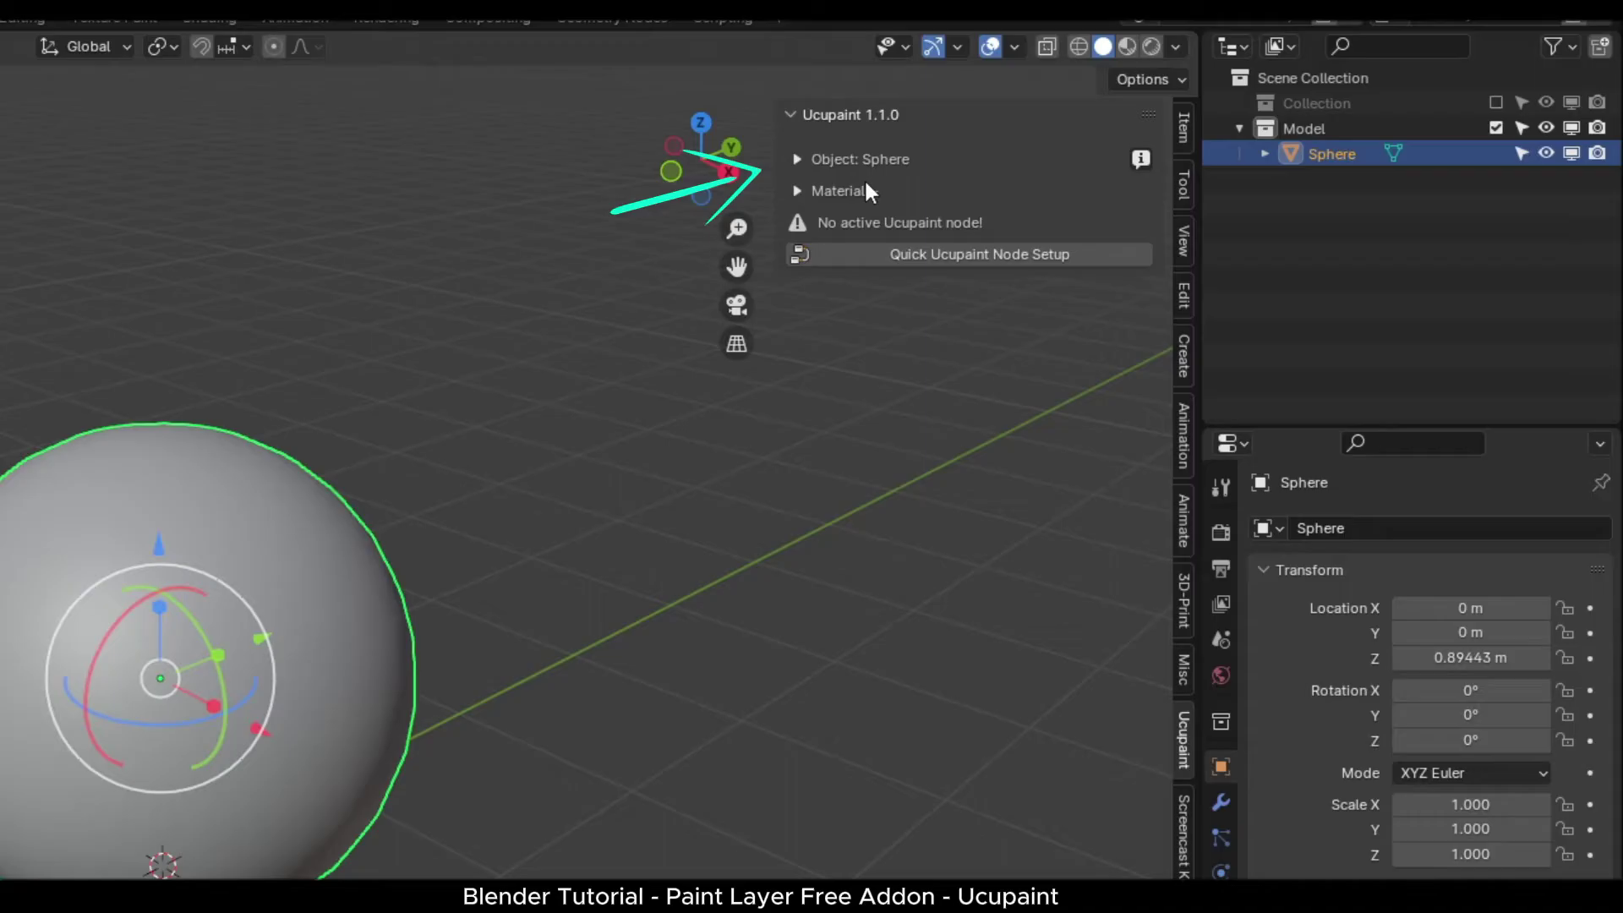
left_click(796, 191)
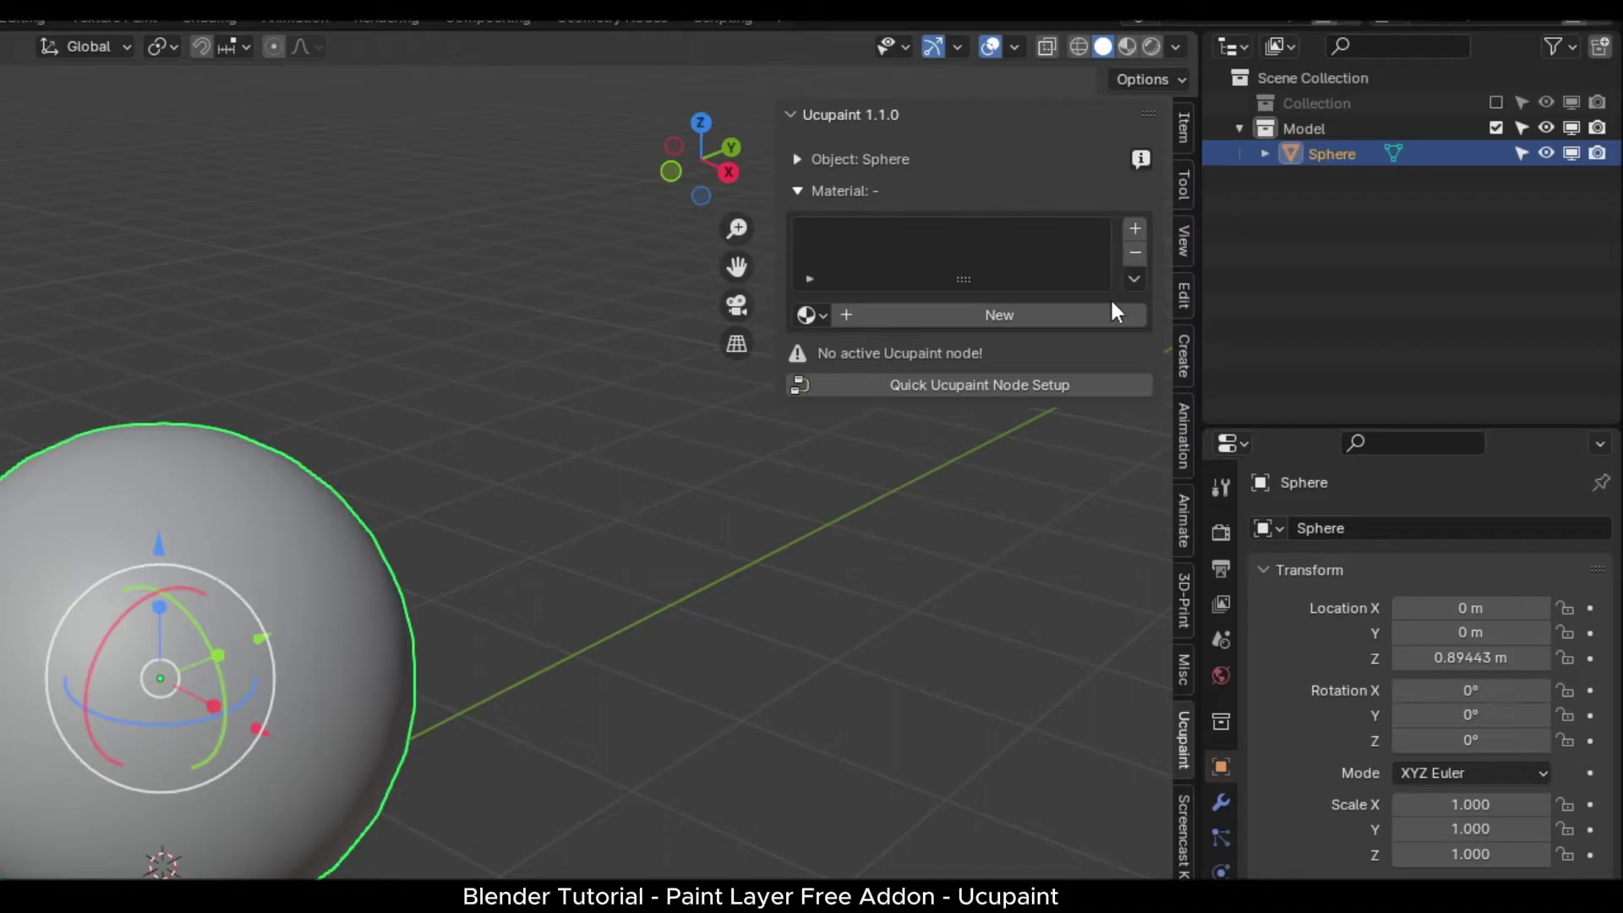
Run Quick Ucupaint Node Setup on the sphere with type Principled and only the Color, Roughness and Normal channels
left_click(852, 387)
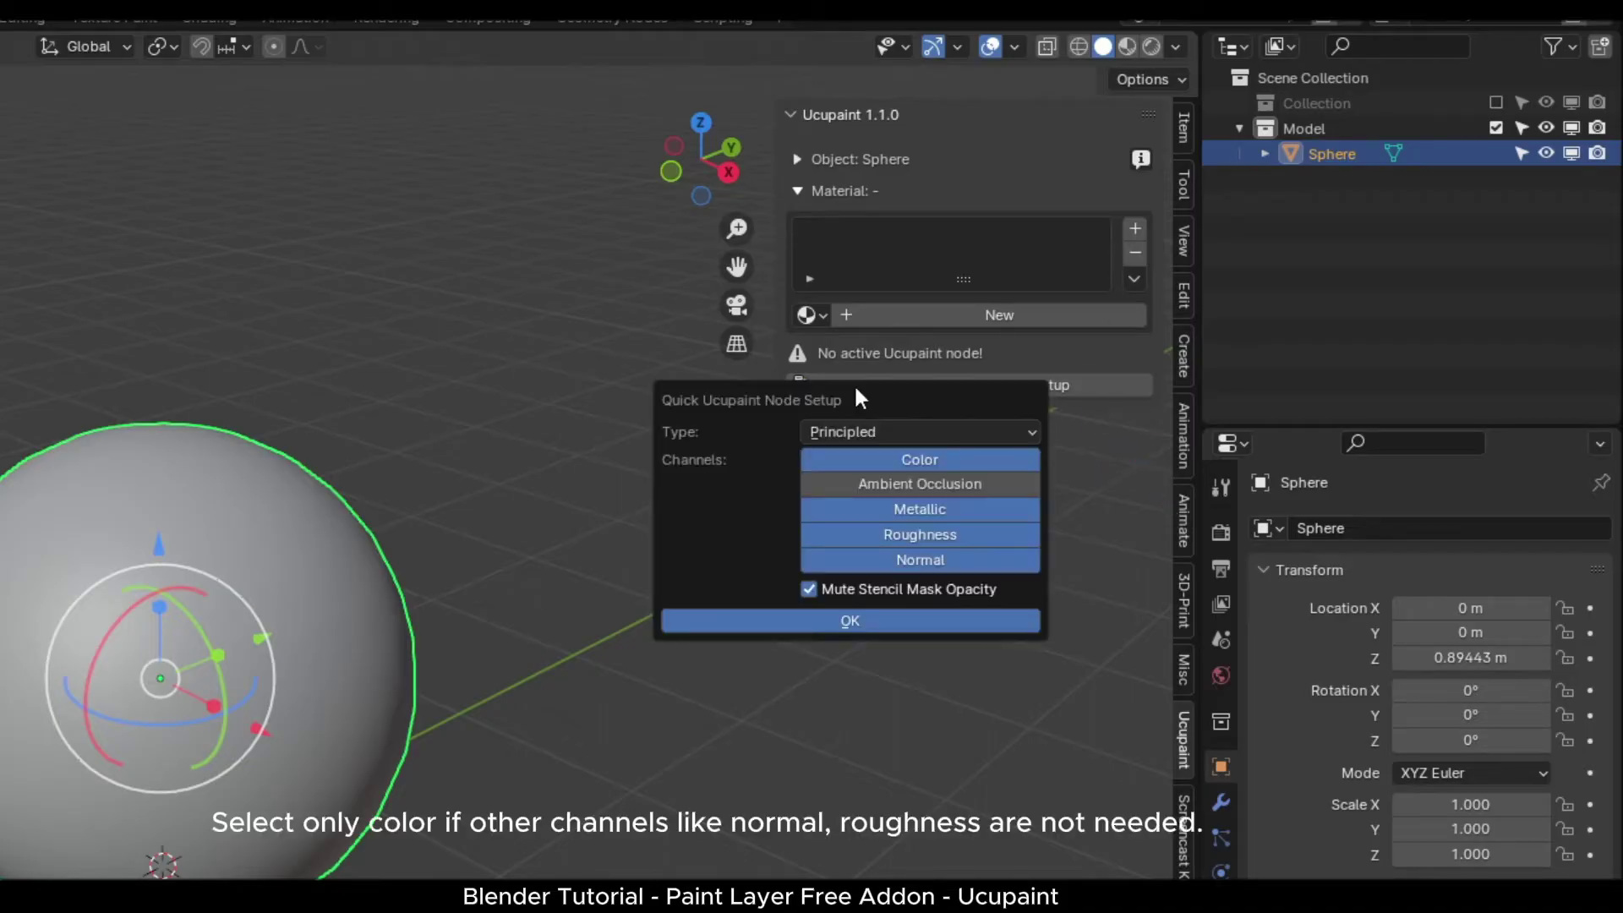
left_click_drag(854, 392, 775, 508)
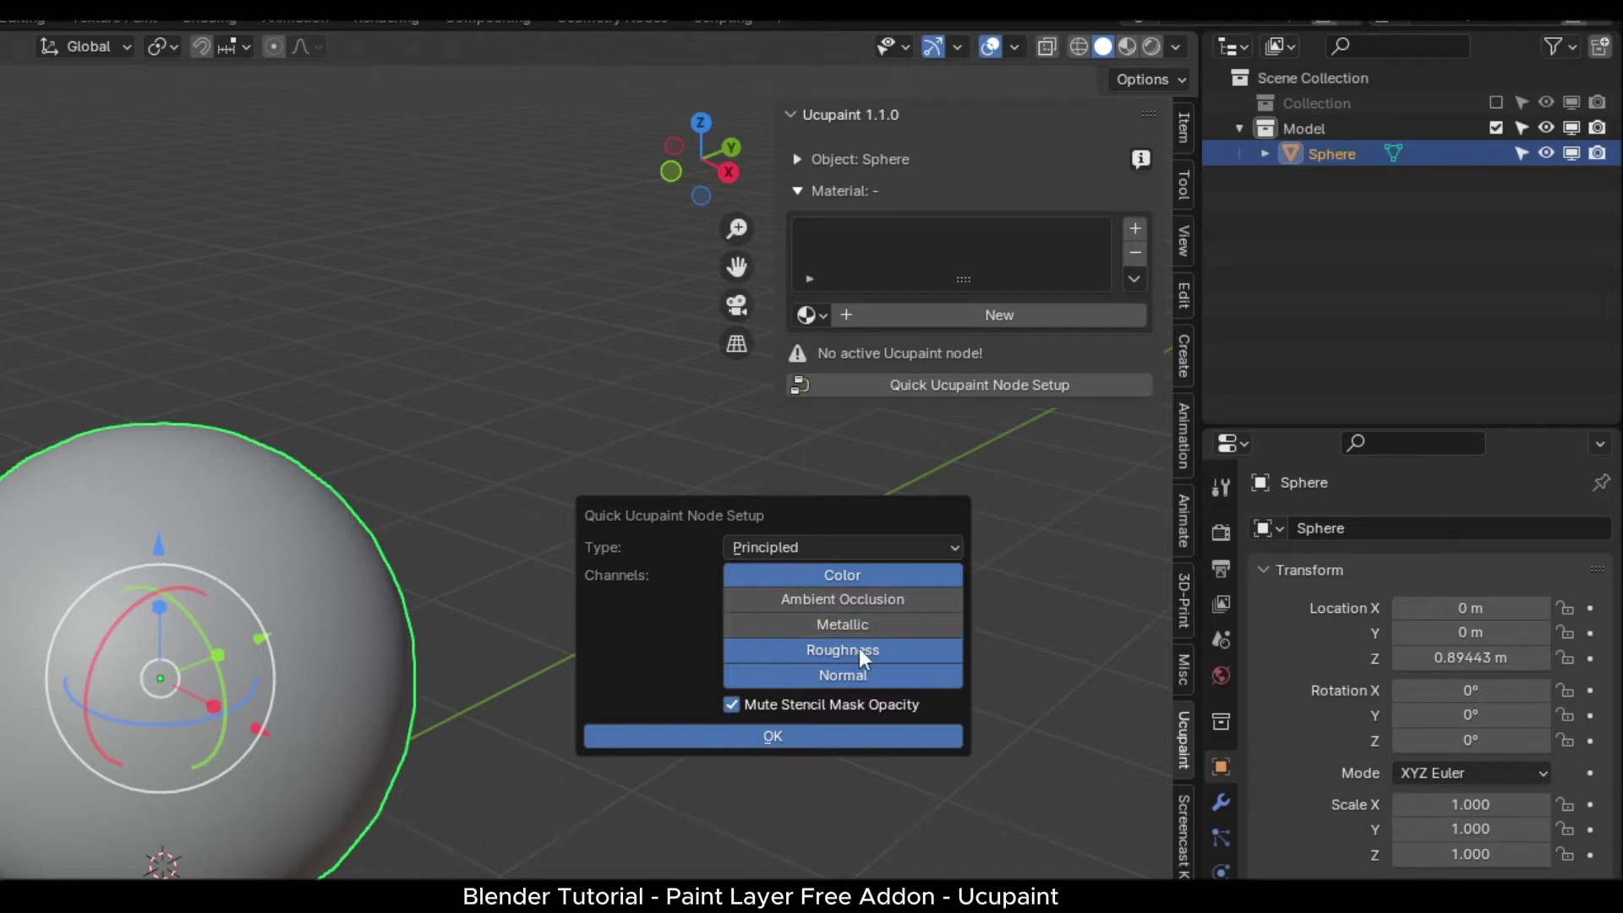
left_click(860, 738)
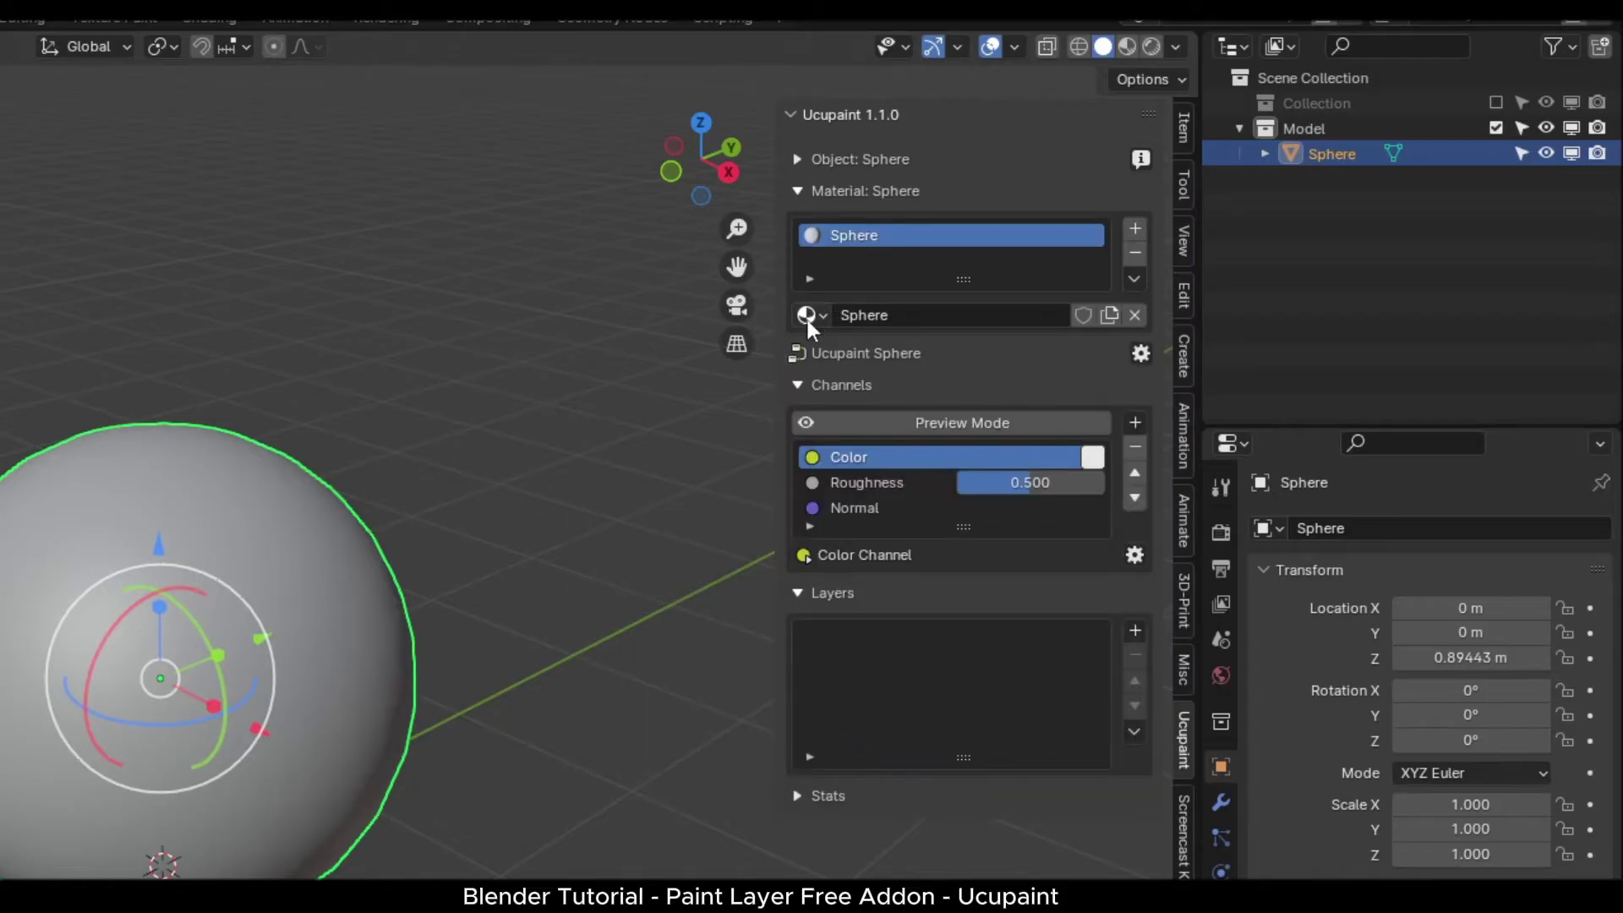
middle_click_drag(680, 362, 617, 373, "shift")
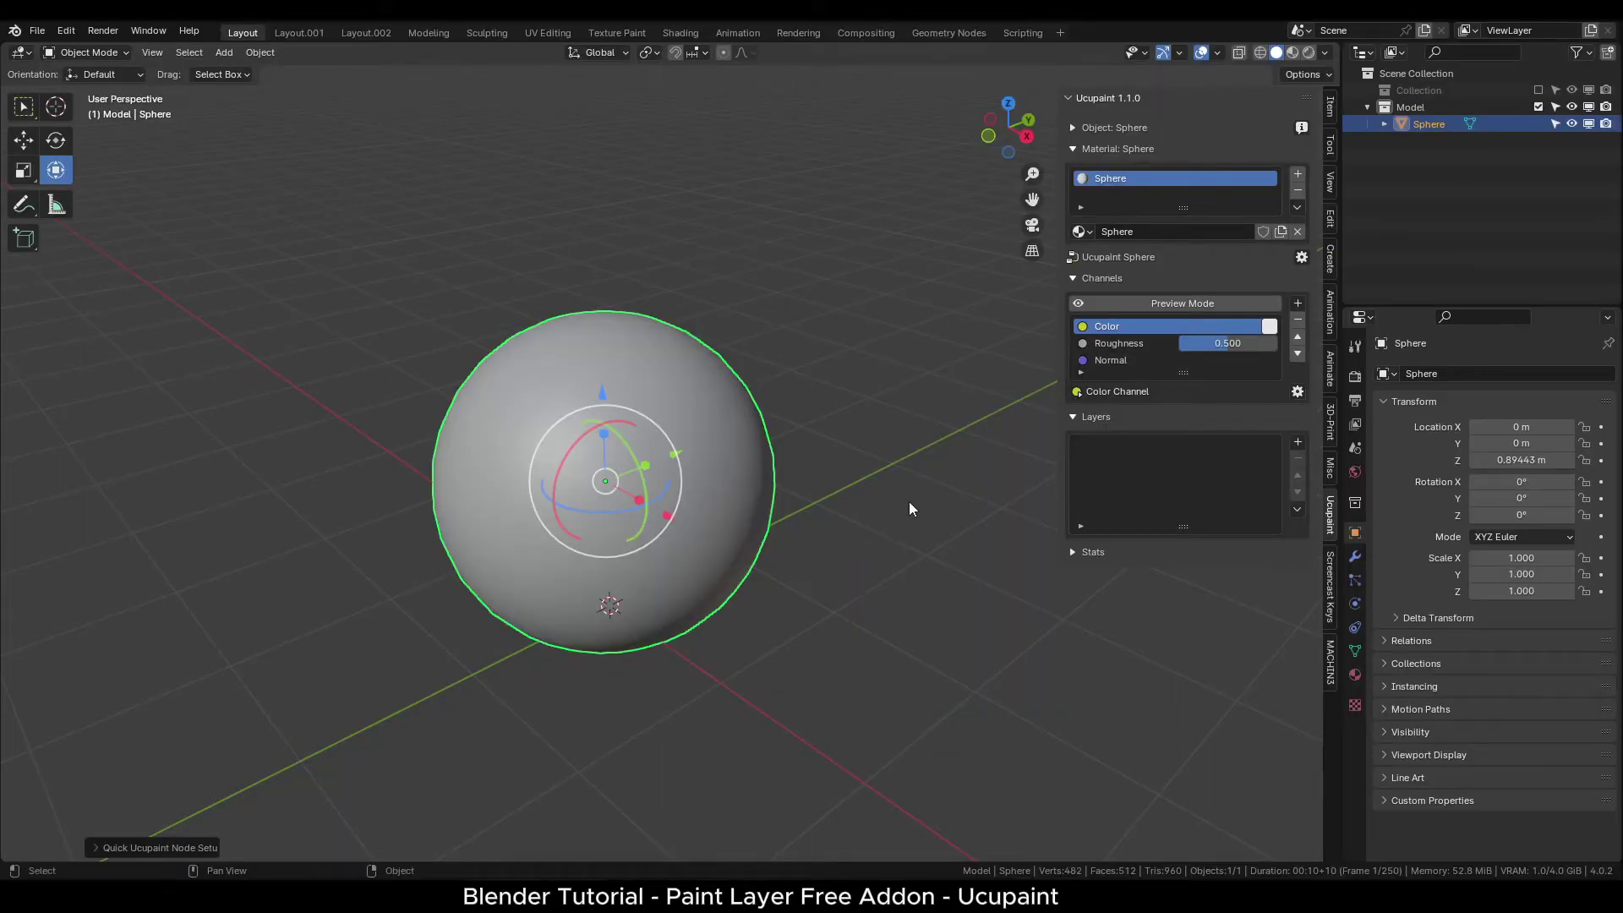
Deselect the sphere and switch the viewport shading to Material Preview
left_click(910, 500)
key("z")
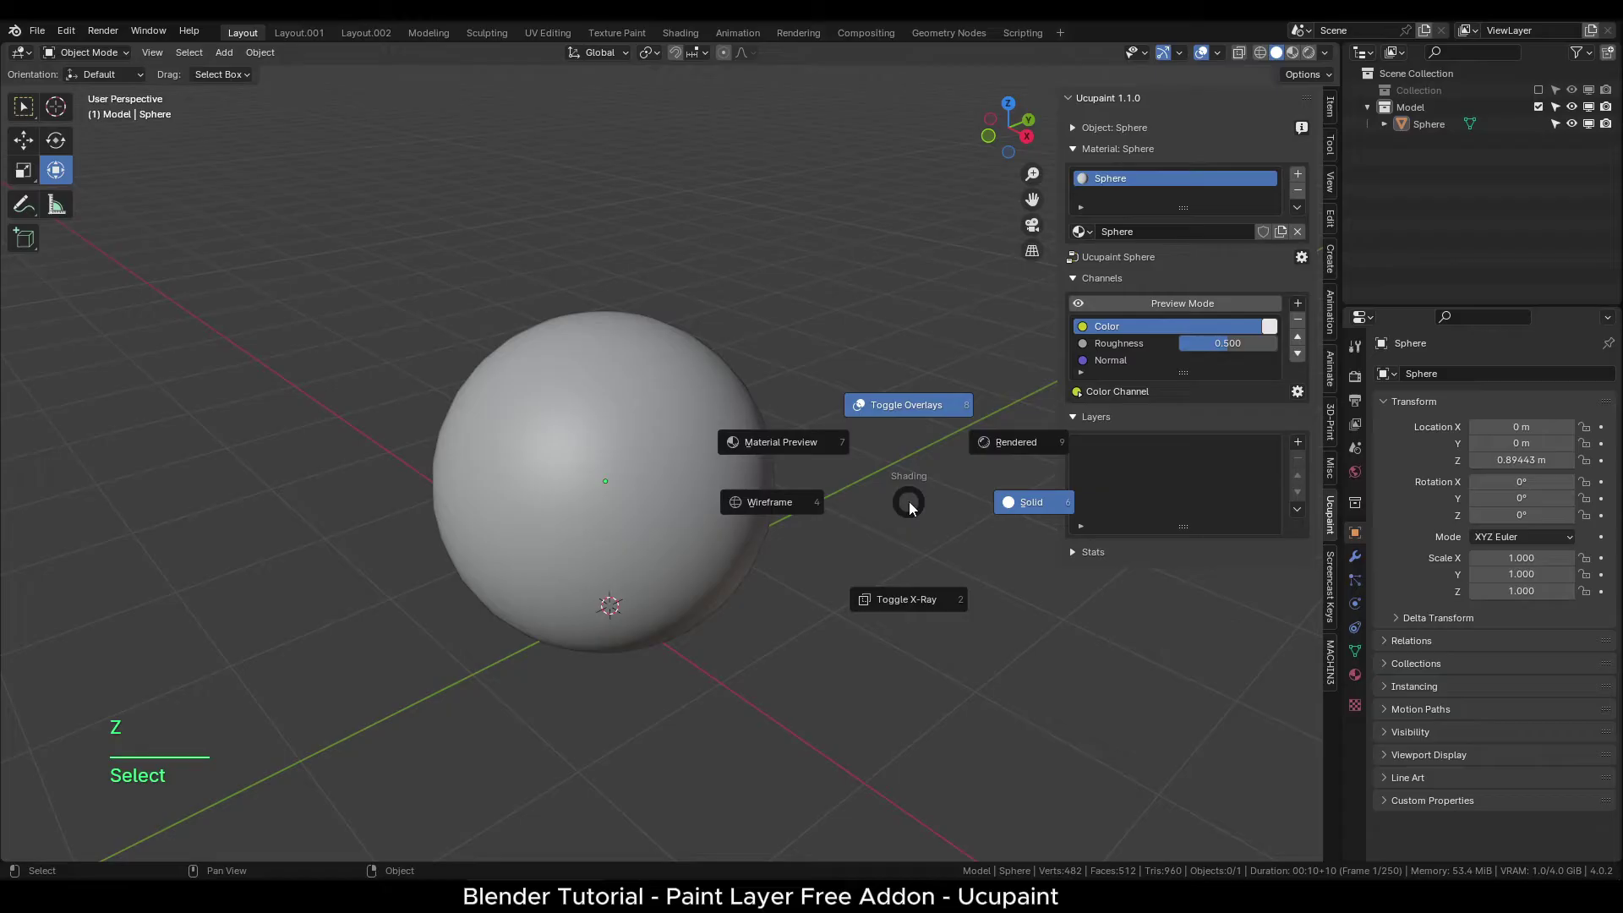
left_click(821, 443)
mouse_move(823, 448)
left_mouse_down("alt")
mouse_move(835, 591)
mouse_move(818, 573)
left_mouse_up("alt")
scroll(818, 573, "up", 1)
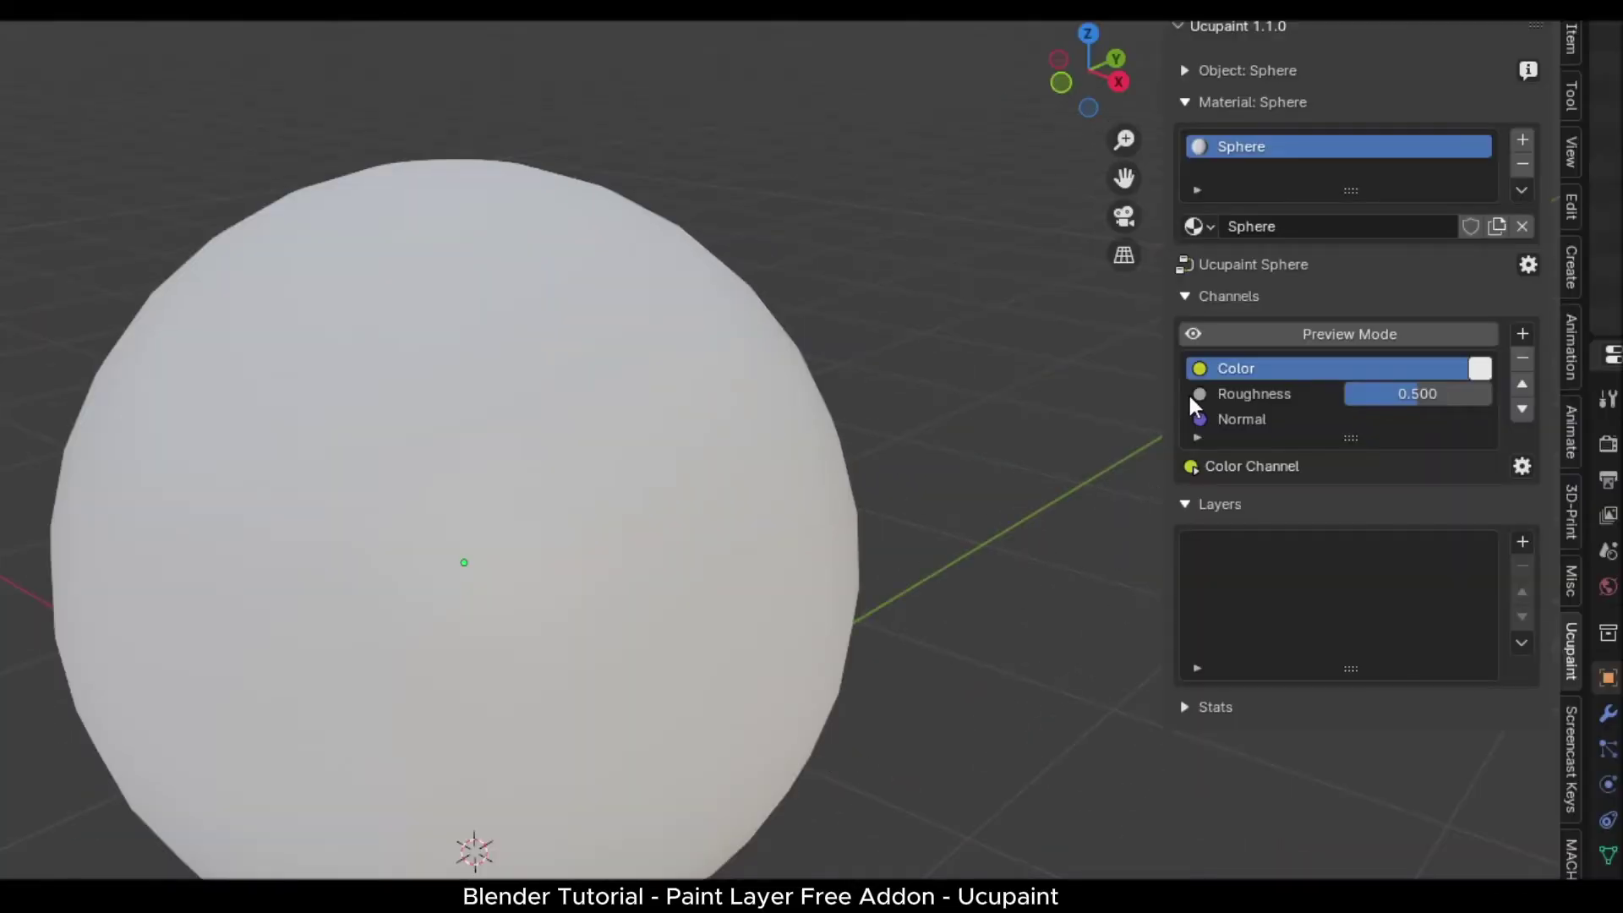
Set the base Color channel to a bright yellowish green and the Roughness channel to 0.297
left_click(1482, 366)
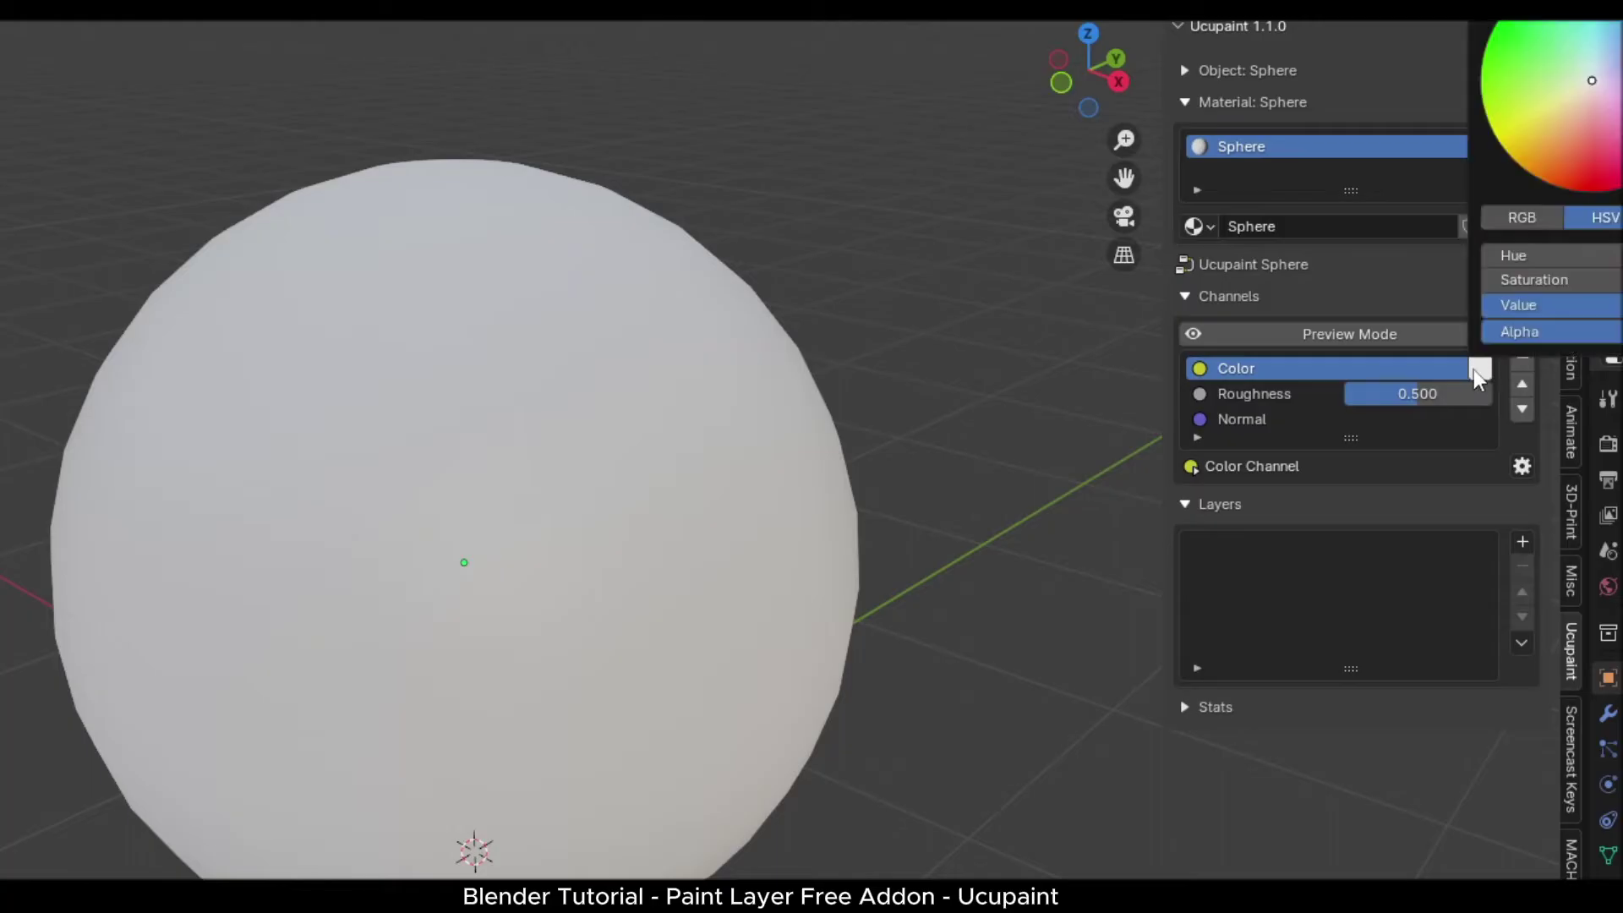
mouse_move(1344, 136)
left_mouse_down()
mouse_move(1297, 133)
mouse_move(1287, 98)
left_mouse_up()
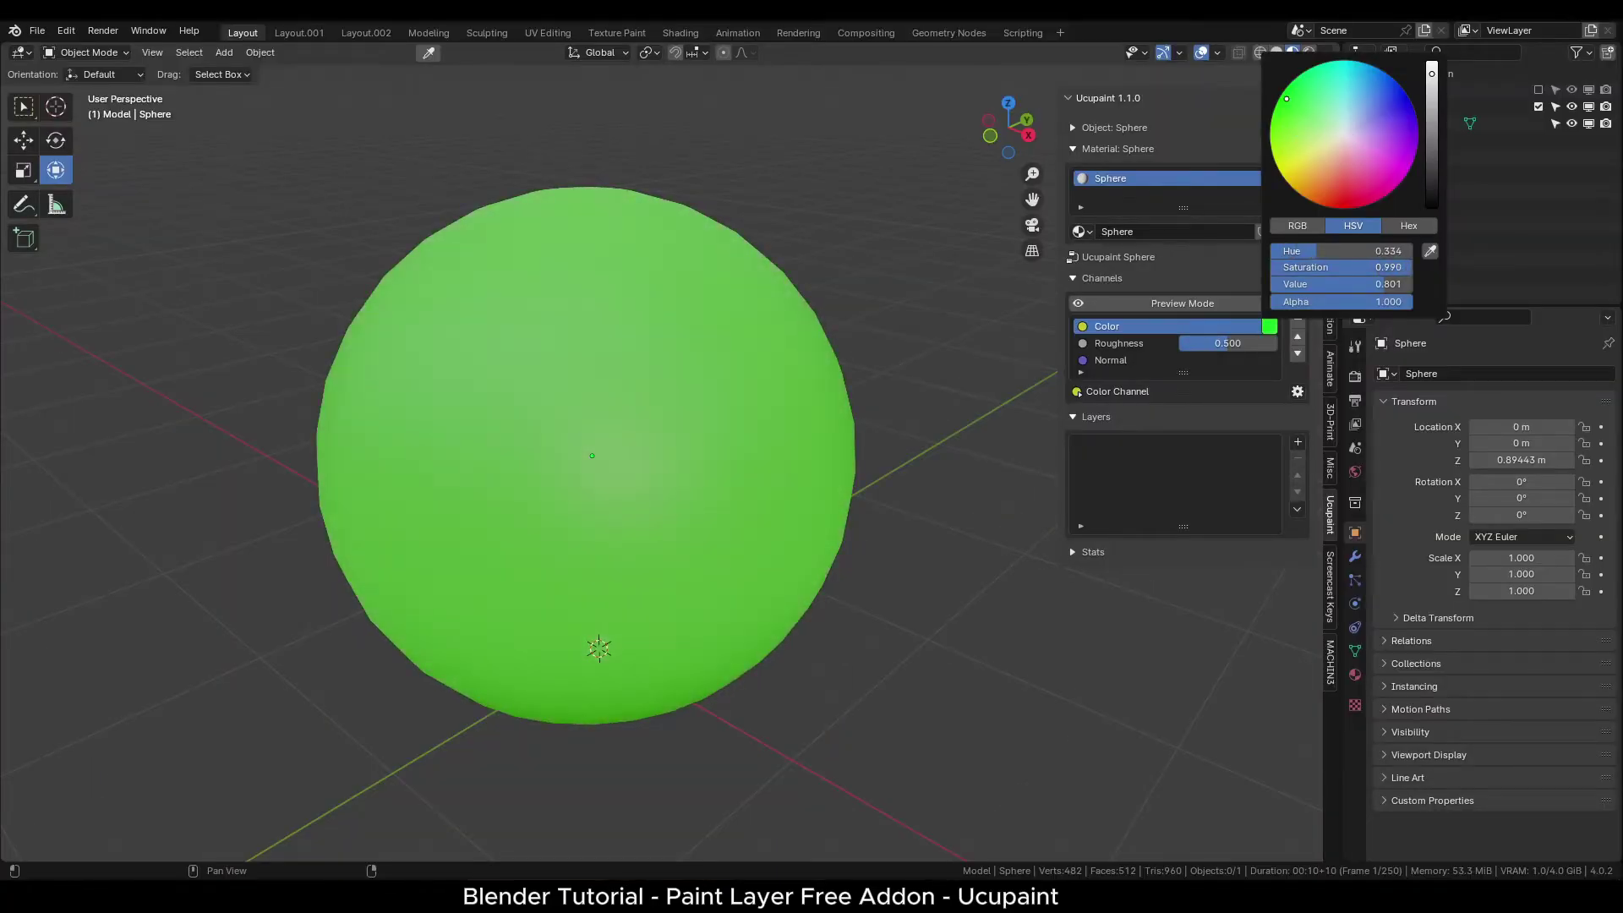
left_click_drag(1431, 111, 1431, 74)
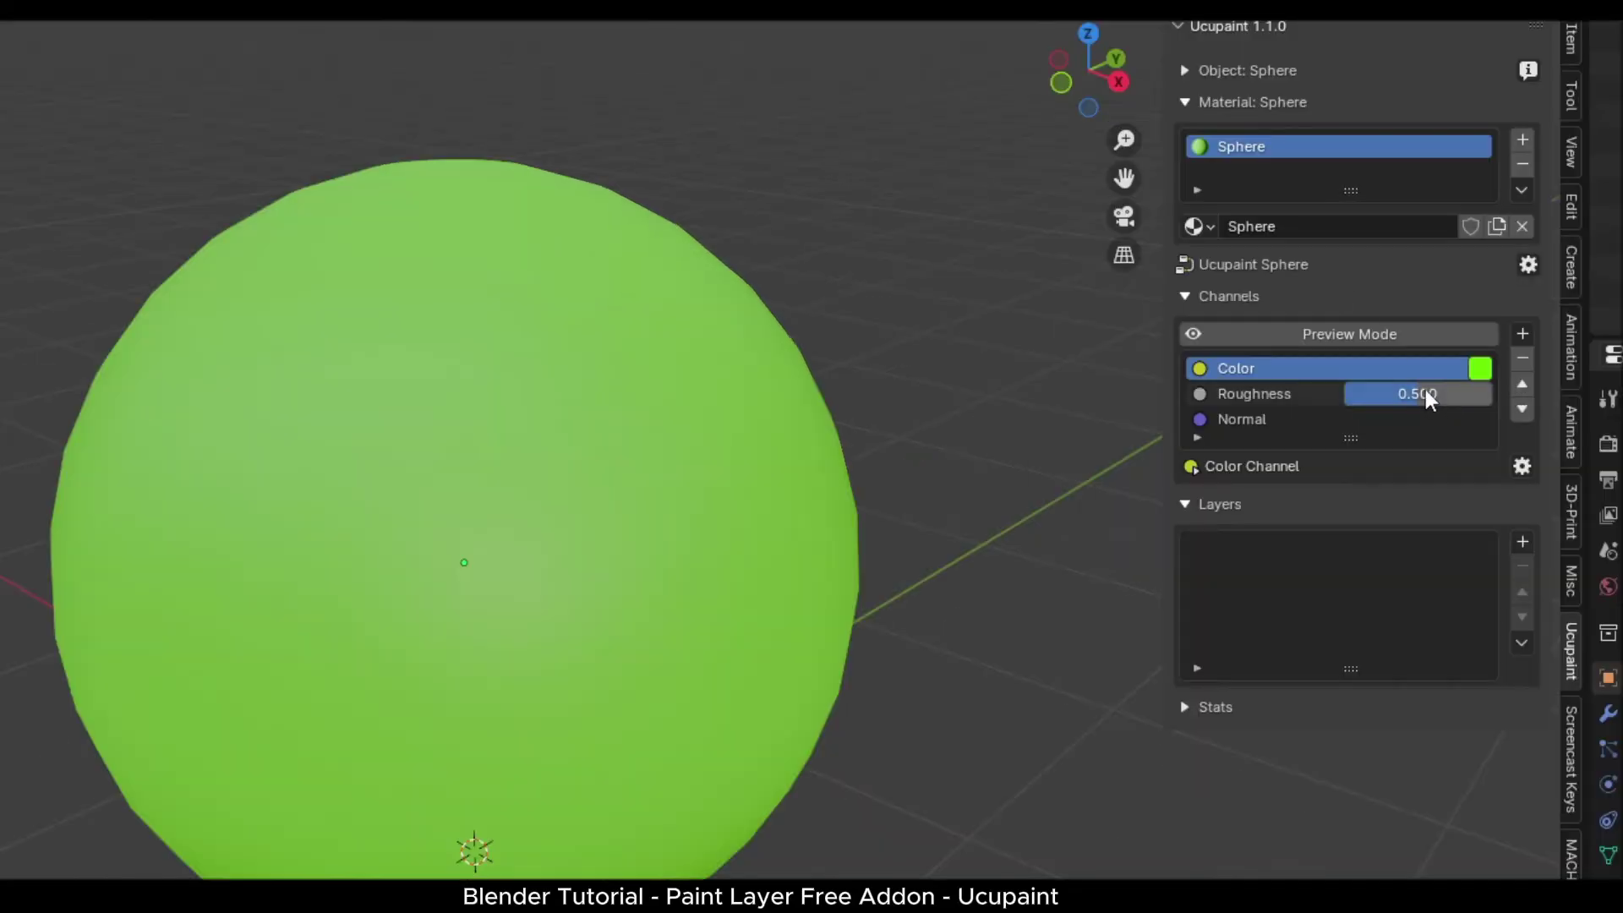
left_click_drag(1232, 340, 1190, 340)
left_click_drag(1355, 394, 1389, 393)
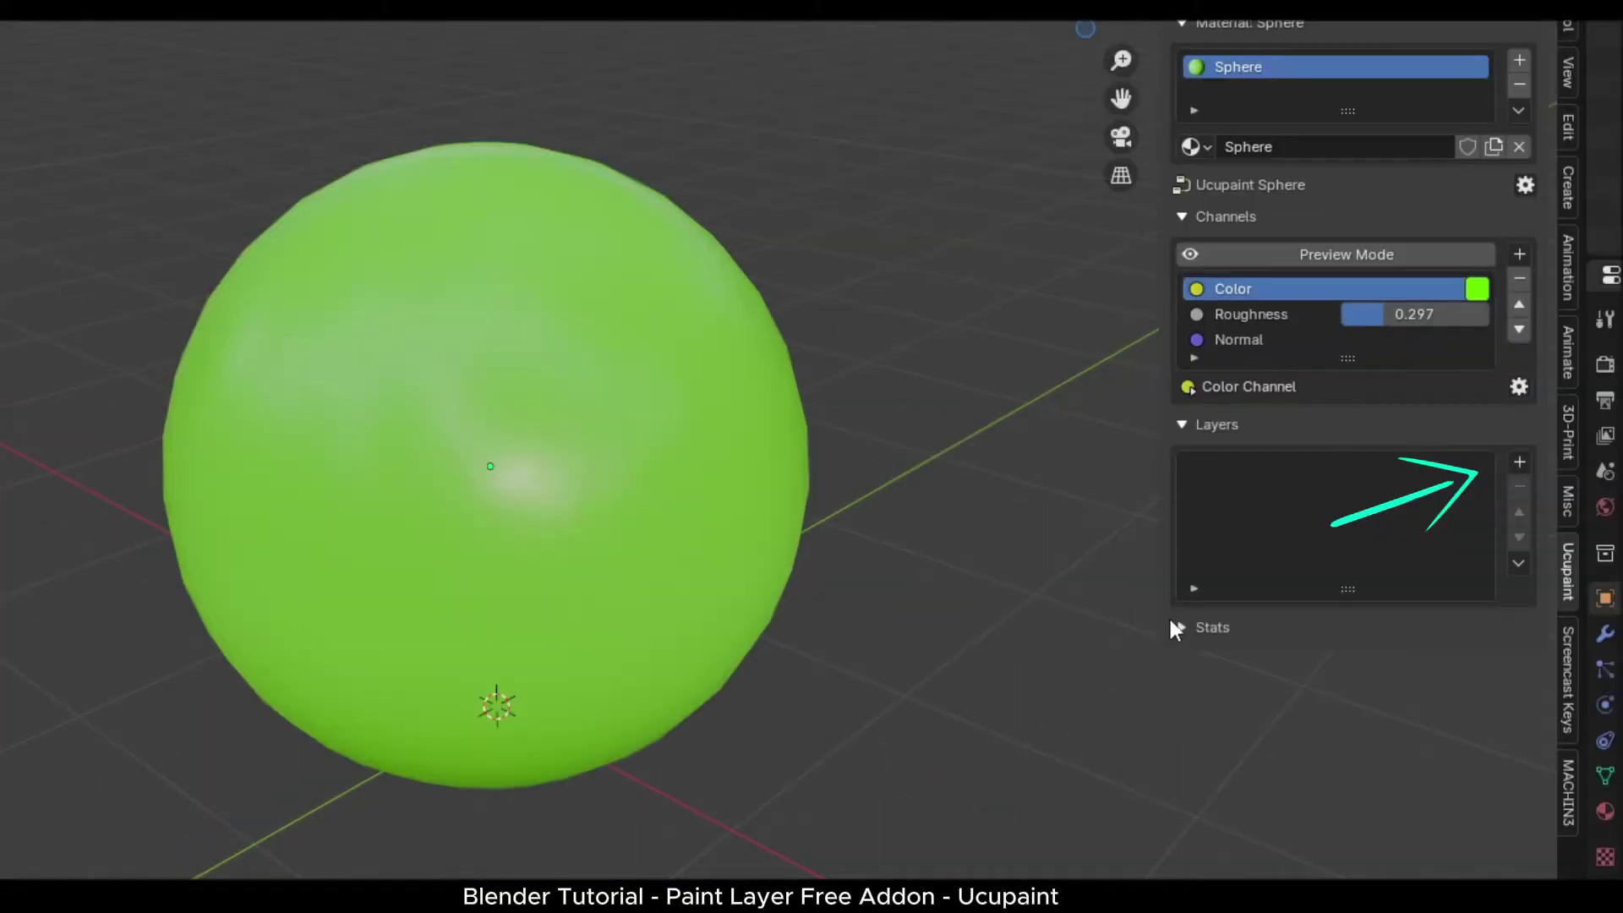
Add a Solid Color layer on the Color channel in Mix mode, coloured dark green with hue 0.302, saturation 1.000 and value 0.029
left_click(1519, 463)
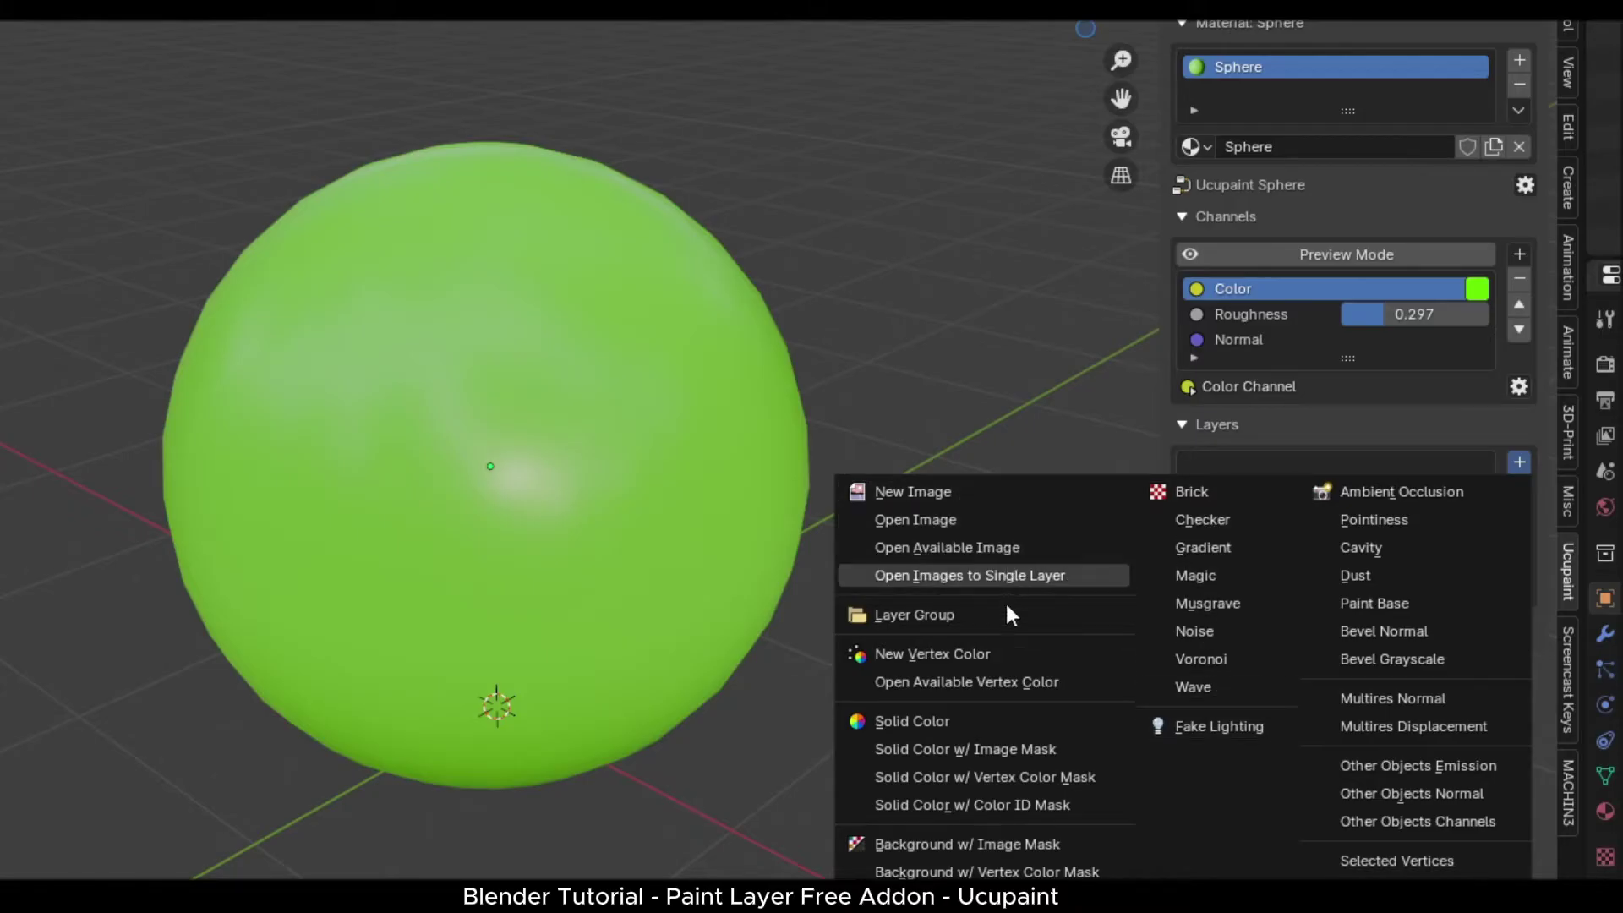
left_click(927, 720)
left_click_drag(929, 732, 916, 473)
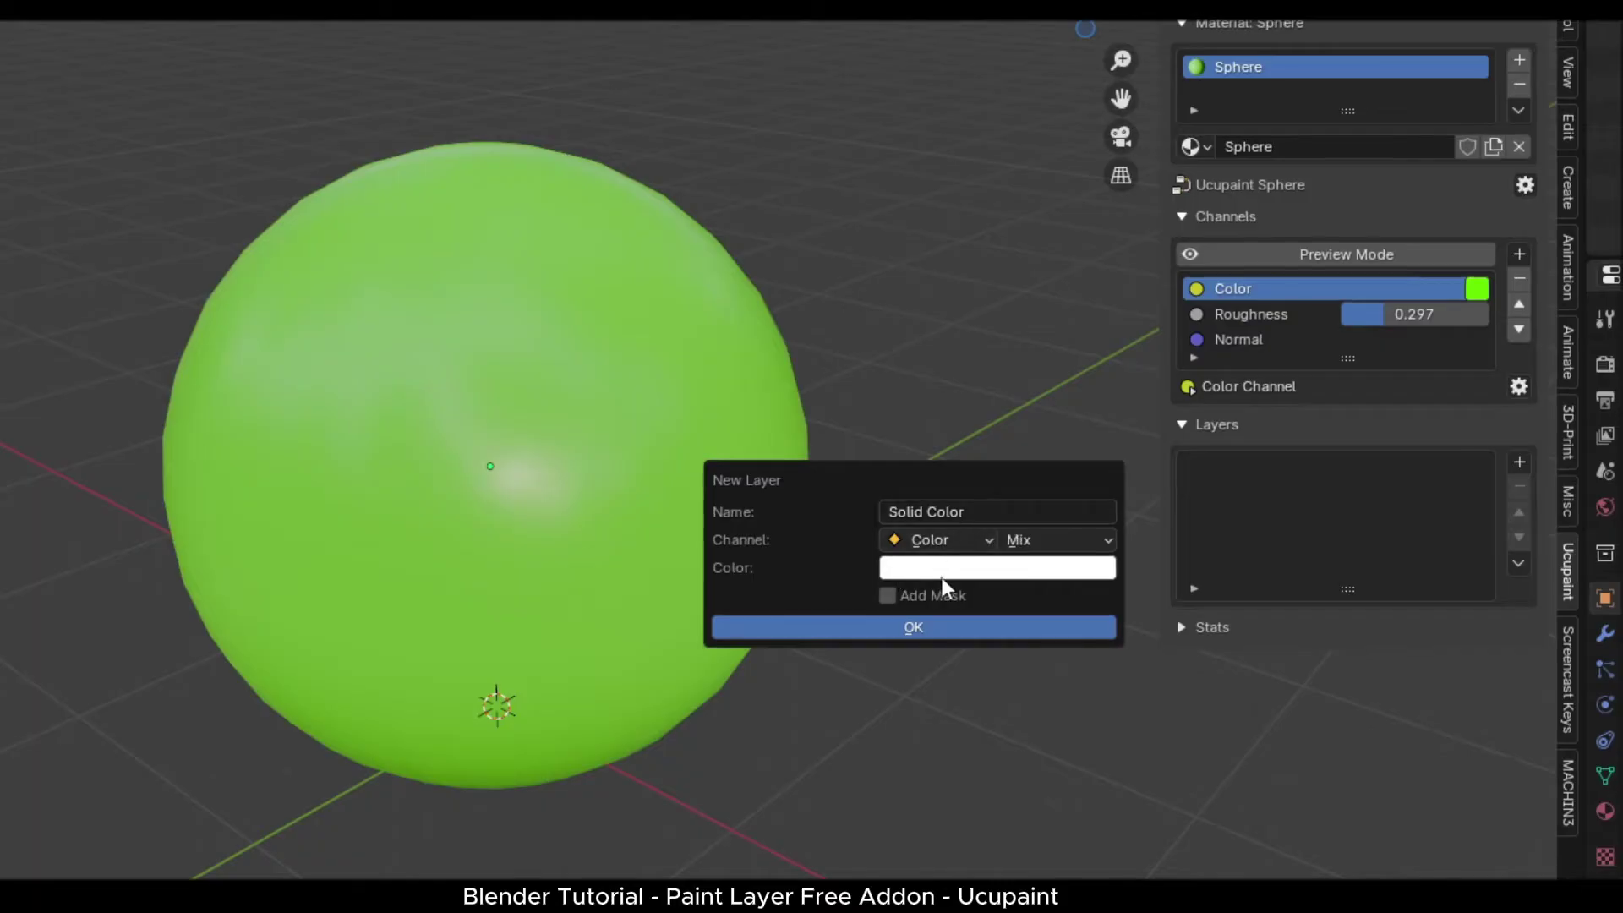
left_click(972, 575)
left_click_drag(998, 306, 895, 287)
left_click_drag(1140, 234, 1136, 373)
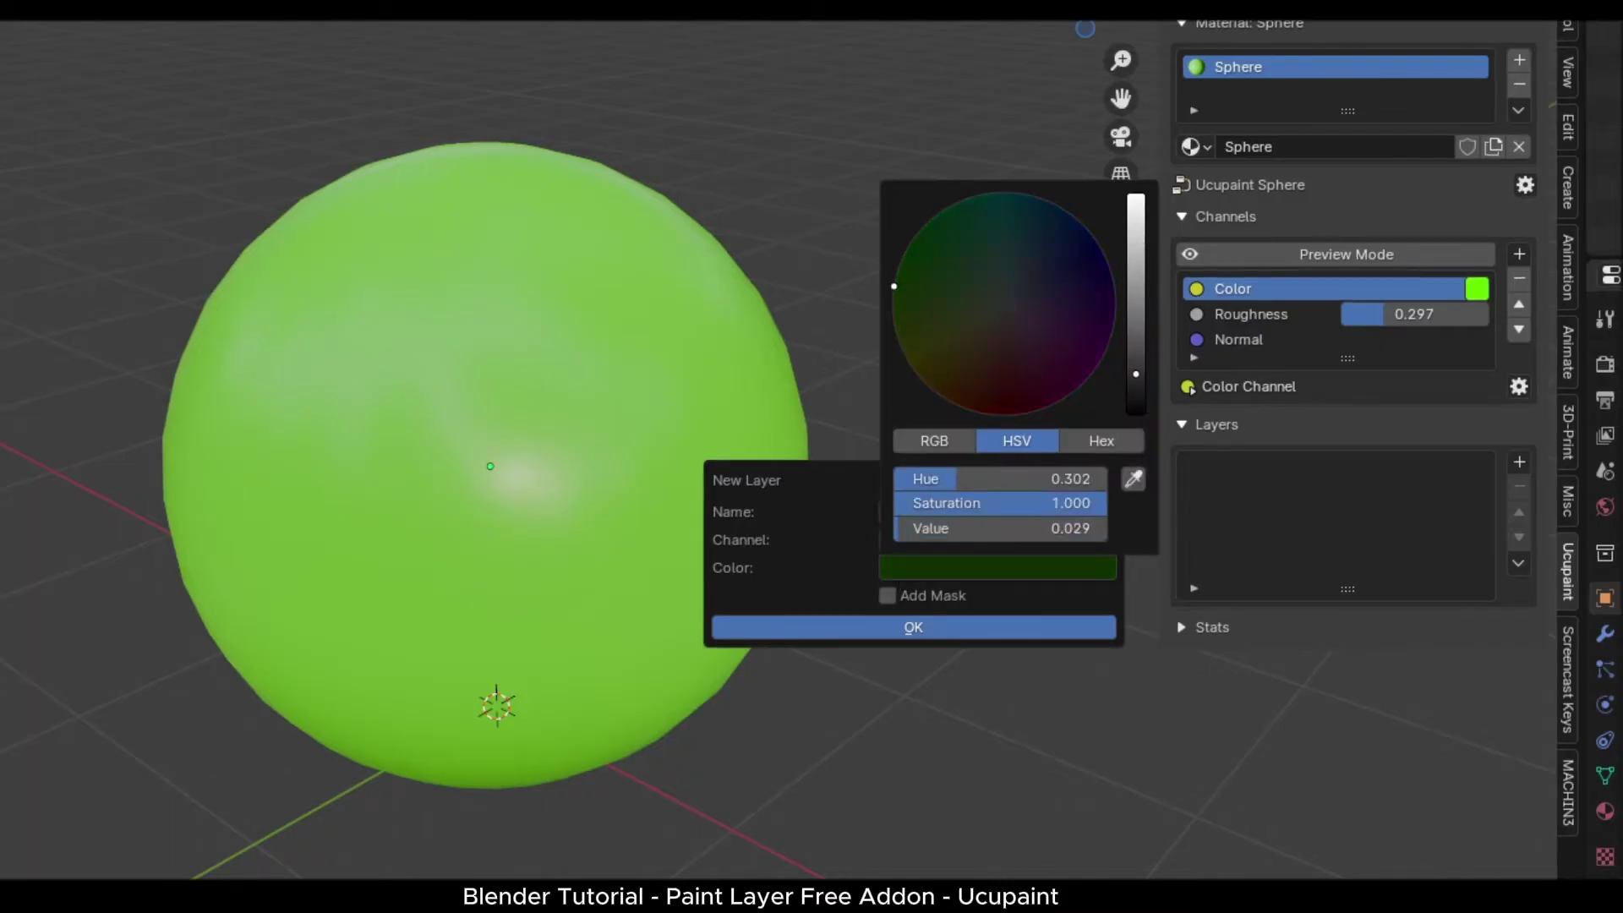
left_click(940, 637)
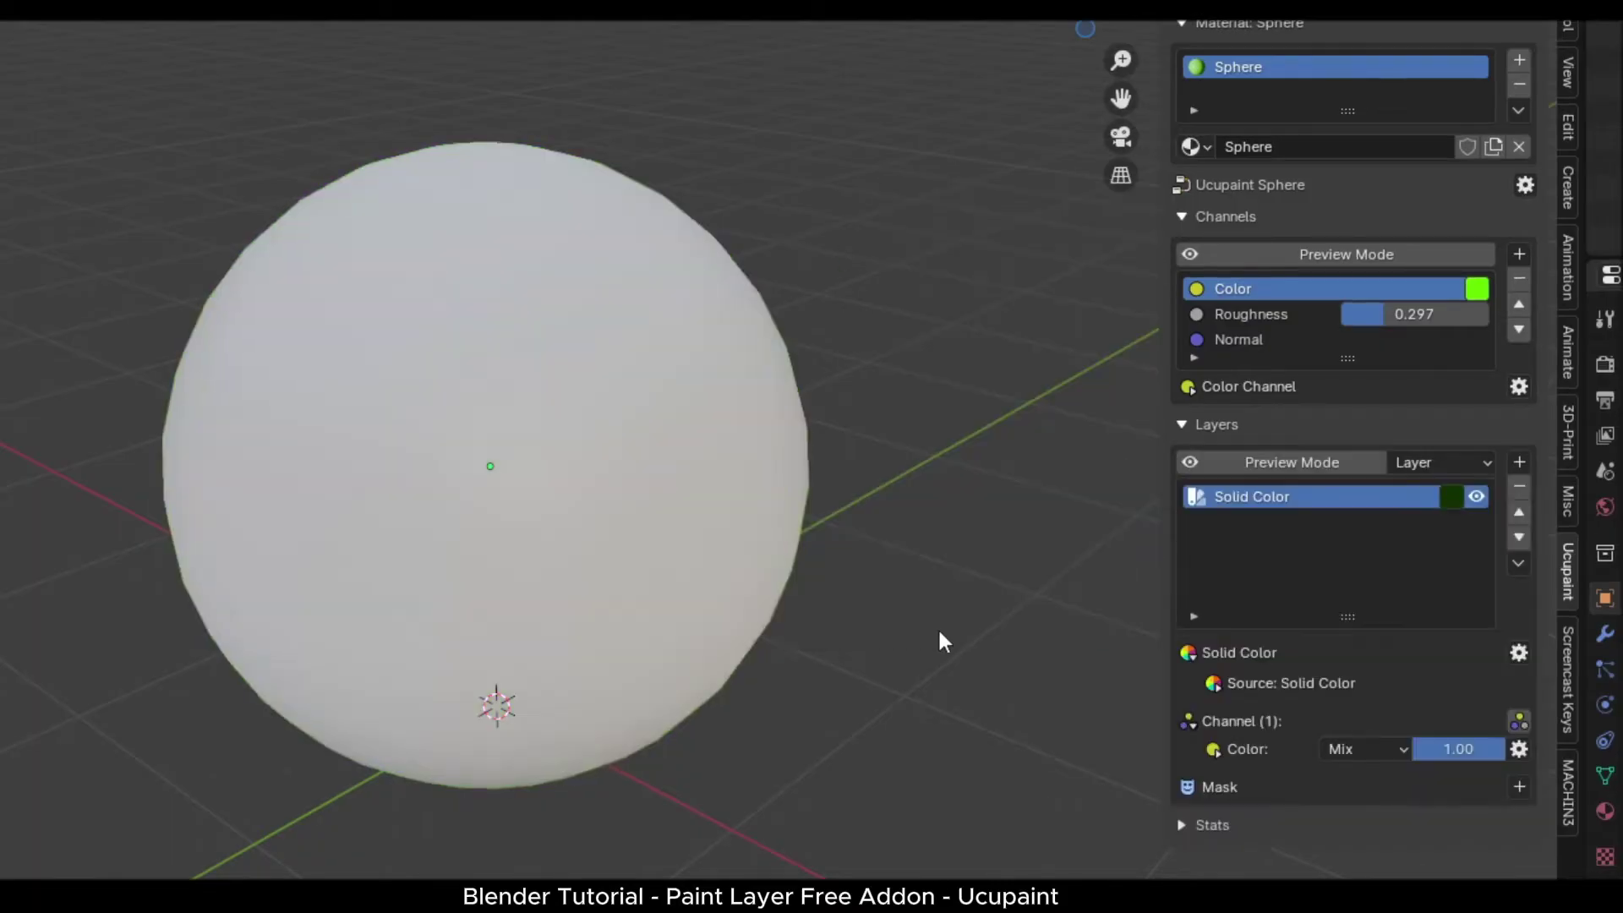
Hide and reshow the Solid Color layer to compare it with the base colour on the sphere
scroll(630, 489, "up", 2)
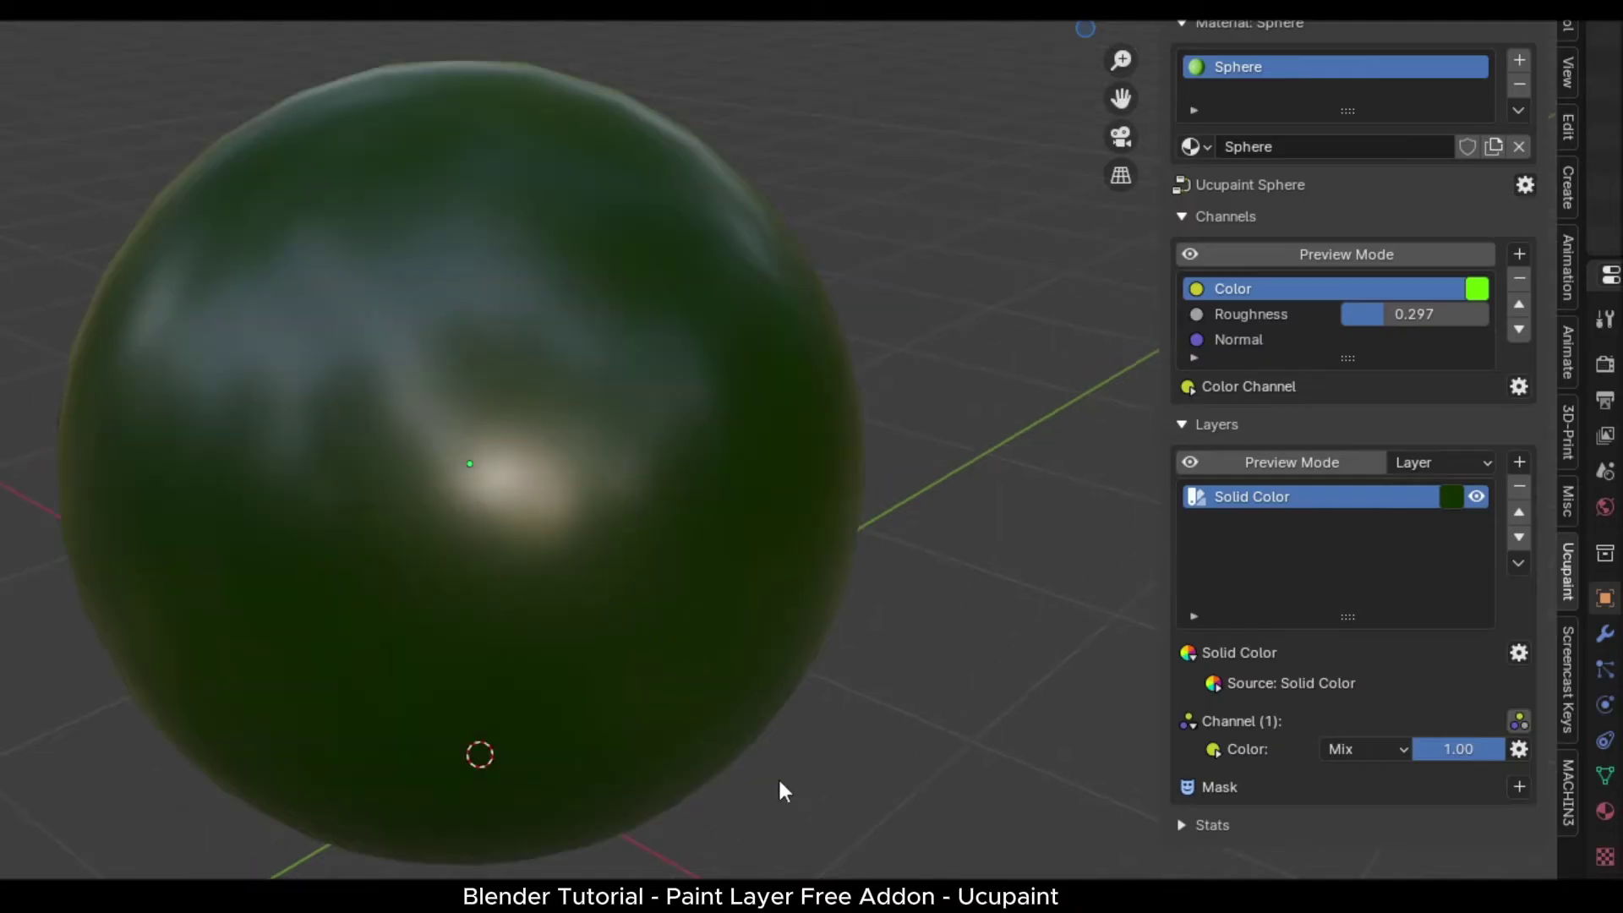
scroll(845, 693, "up", 1)
middle_click_drag(848, 668, 835, 713)
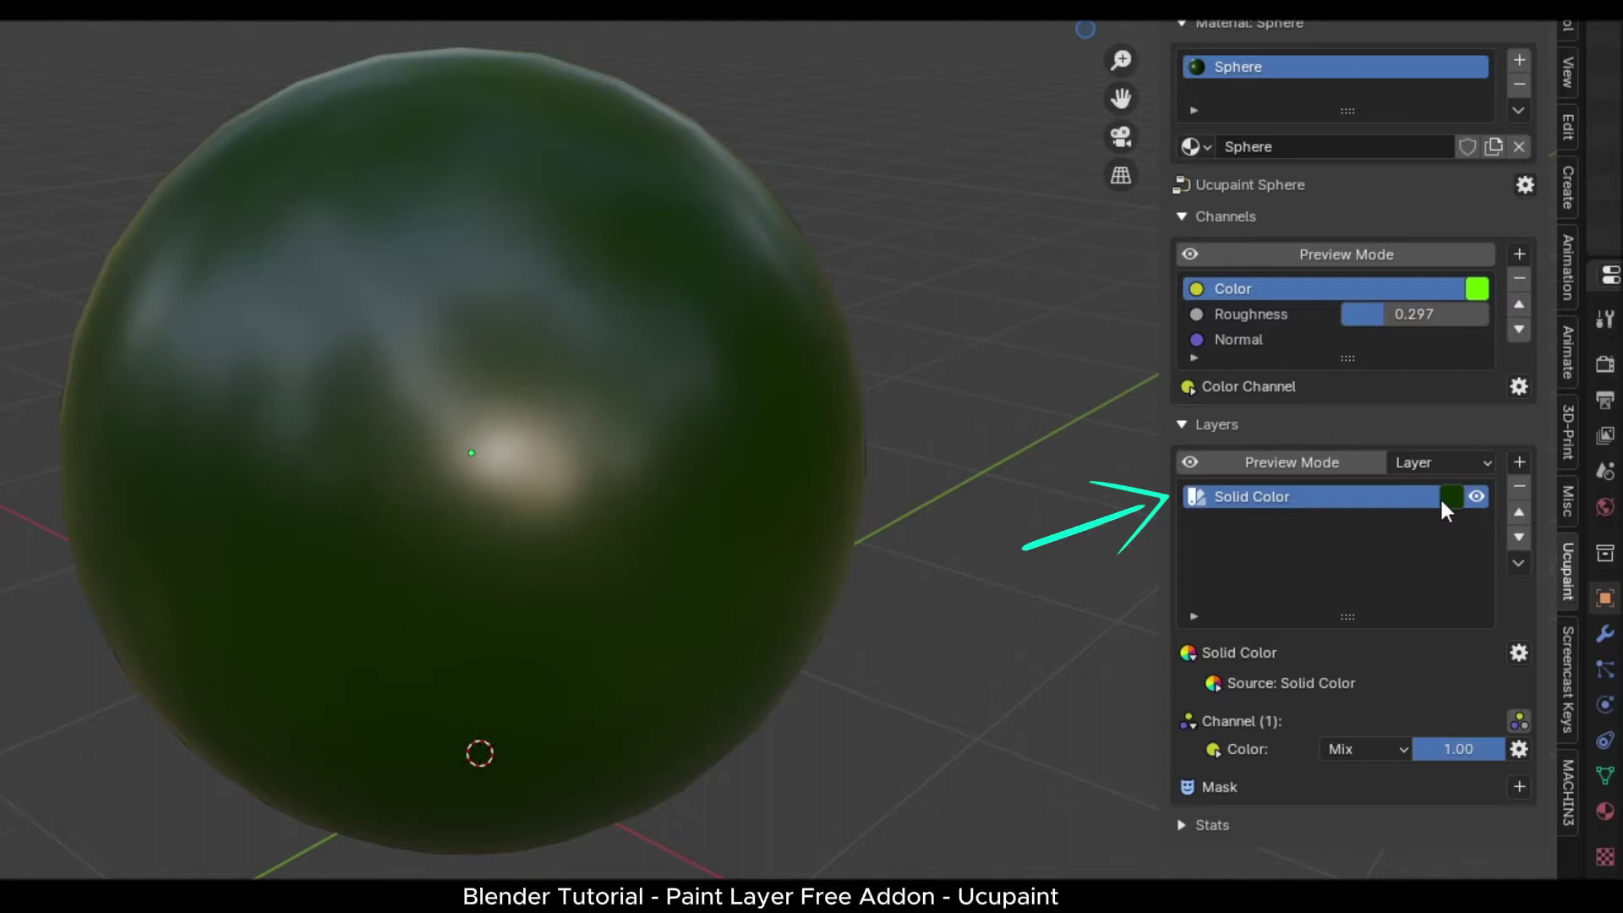
left_click(1476, 497)
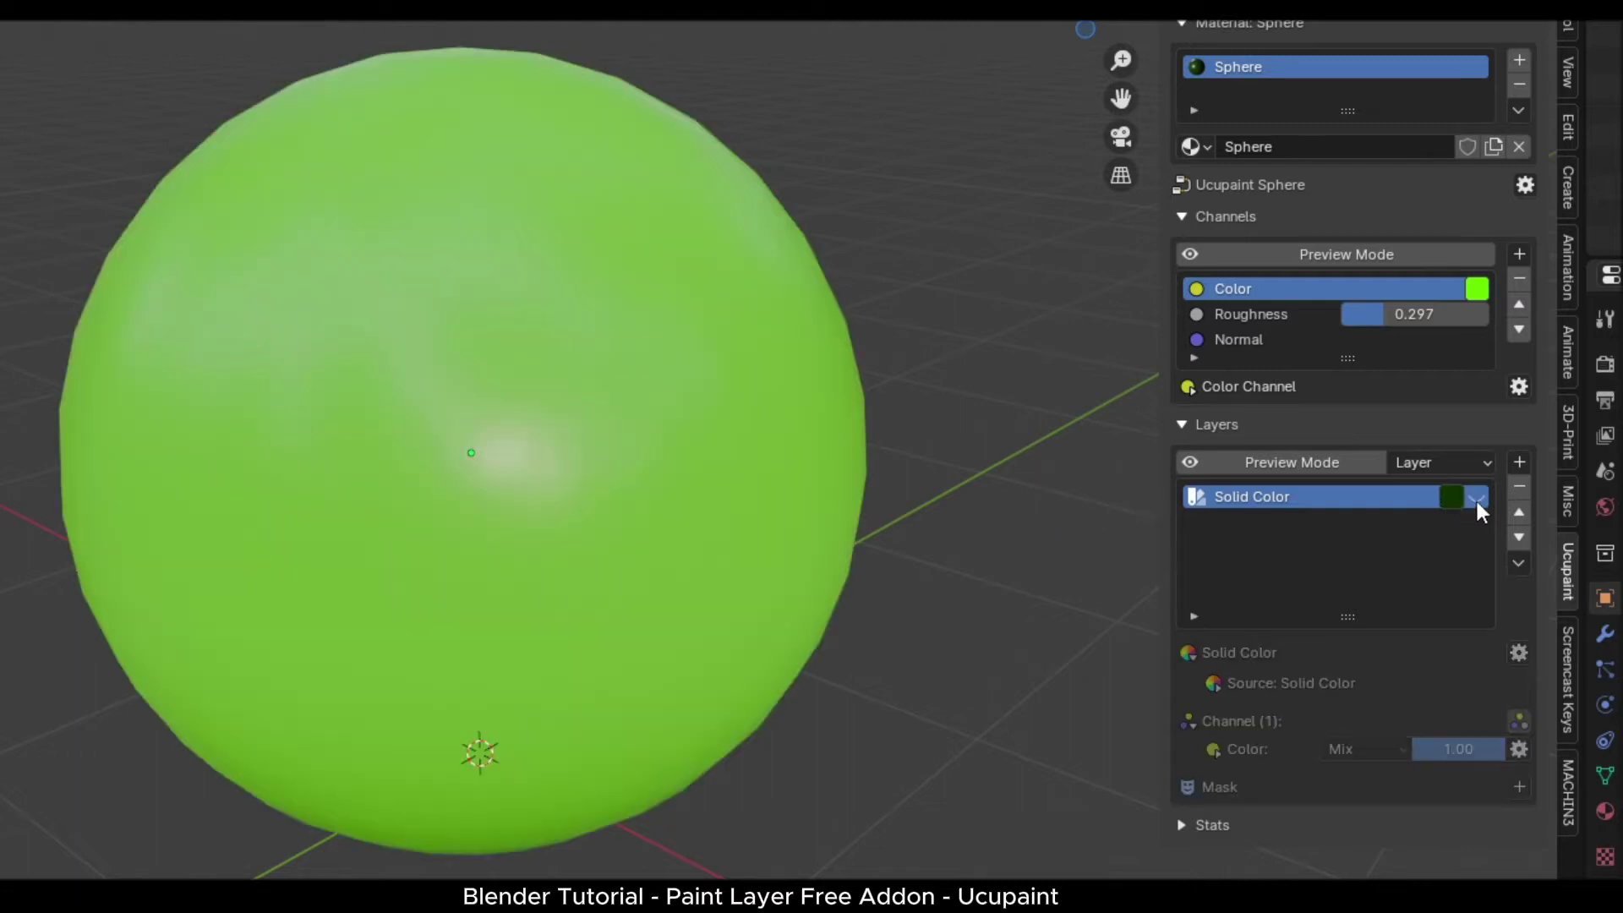
left_click(1475, 496)
Lighten the Solid Color layer to a slightly brighter dark green, keeping its opacity at 1.00
left_click(1450, 496)
left_click(1564, 272)
left_click_drag(1564, 272, 1561, 290)
left_click_drag(1621, 292, 1622, 252)
left_click(1453, 206)
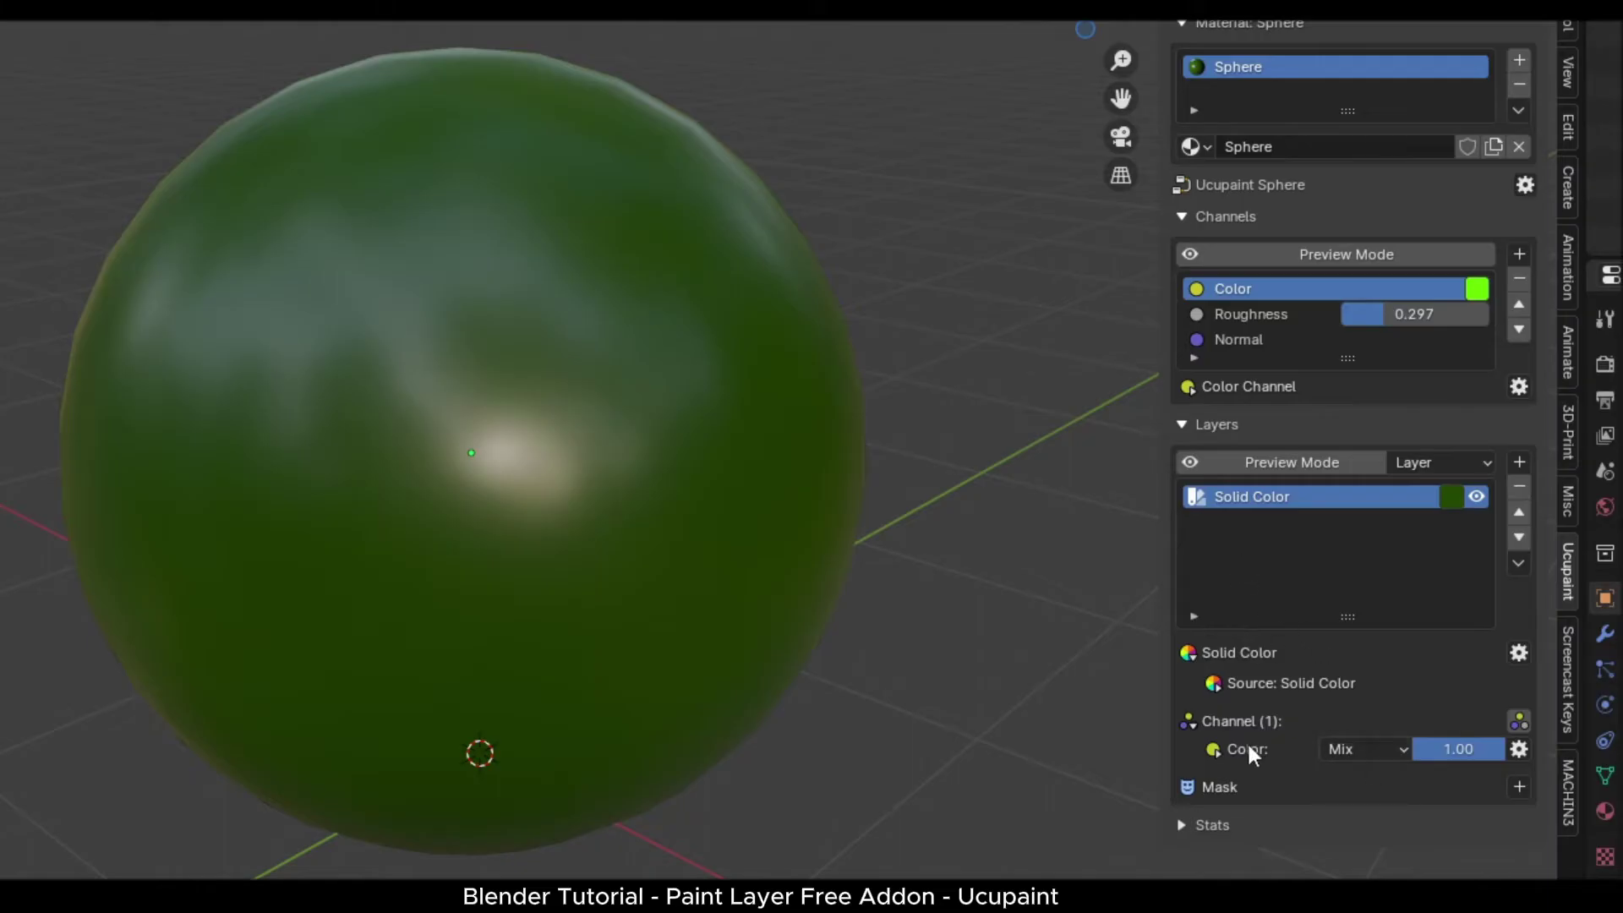
mouse_move(1448, 751)
left_mouse_down()
mouse_move(1393, 751)
mouse_move(1450, 751)
left_mouse_up()
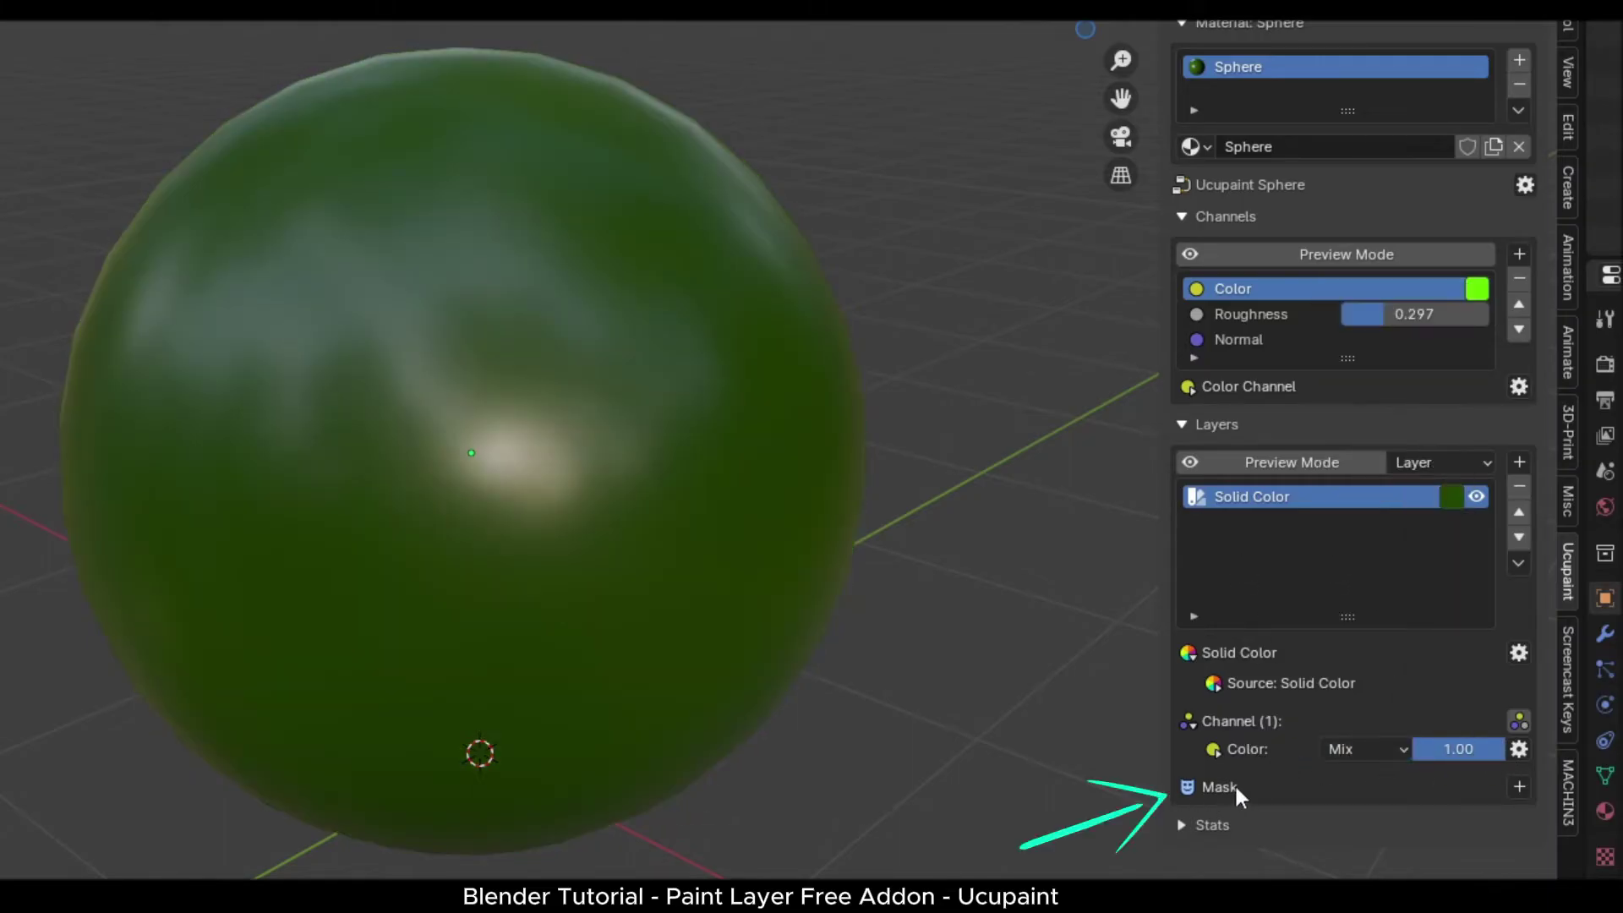
Add a new 1024 × 1024 image mask to the Solid Color layer, using White (Full Opacity) and the UVMap coordinates
scroll(659, 583, "down", 2)
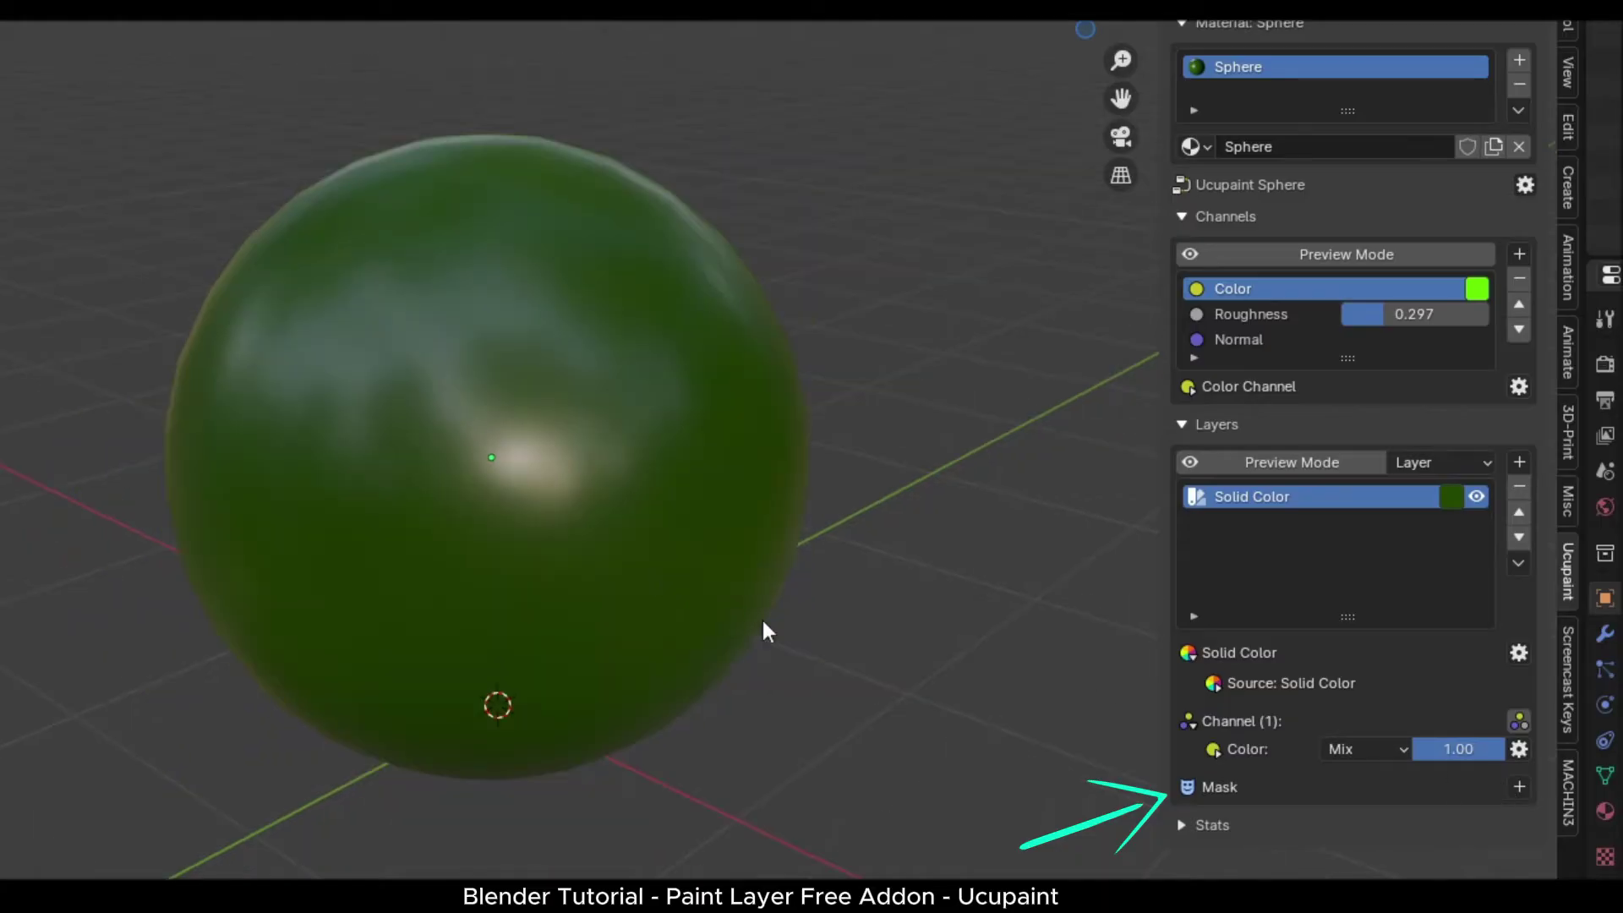
mouse_move(765, 630)
middle_mouse_down()
mouse_move(786, 608)
mouse_move(837, 652)
mouse_move(828, 635)
middle_mouse_up()
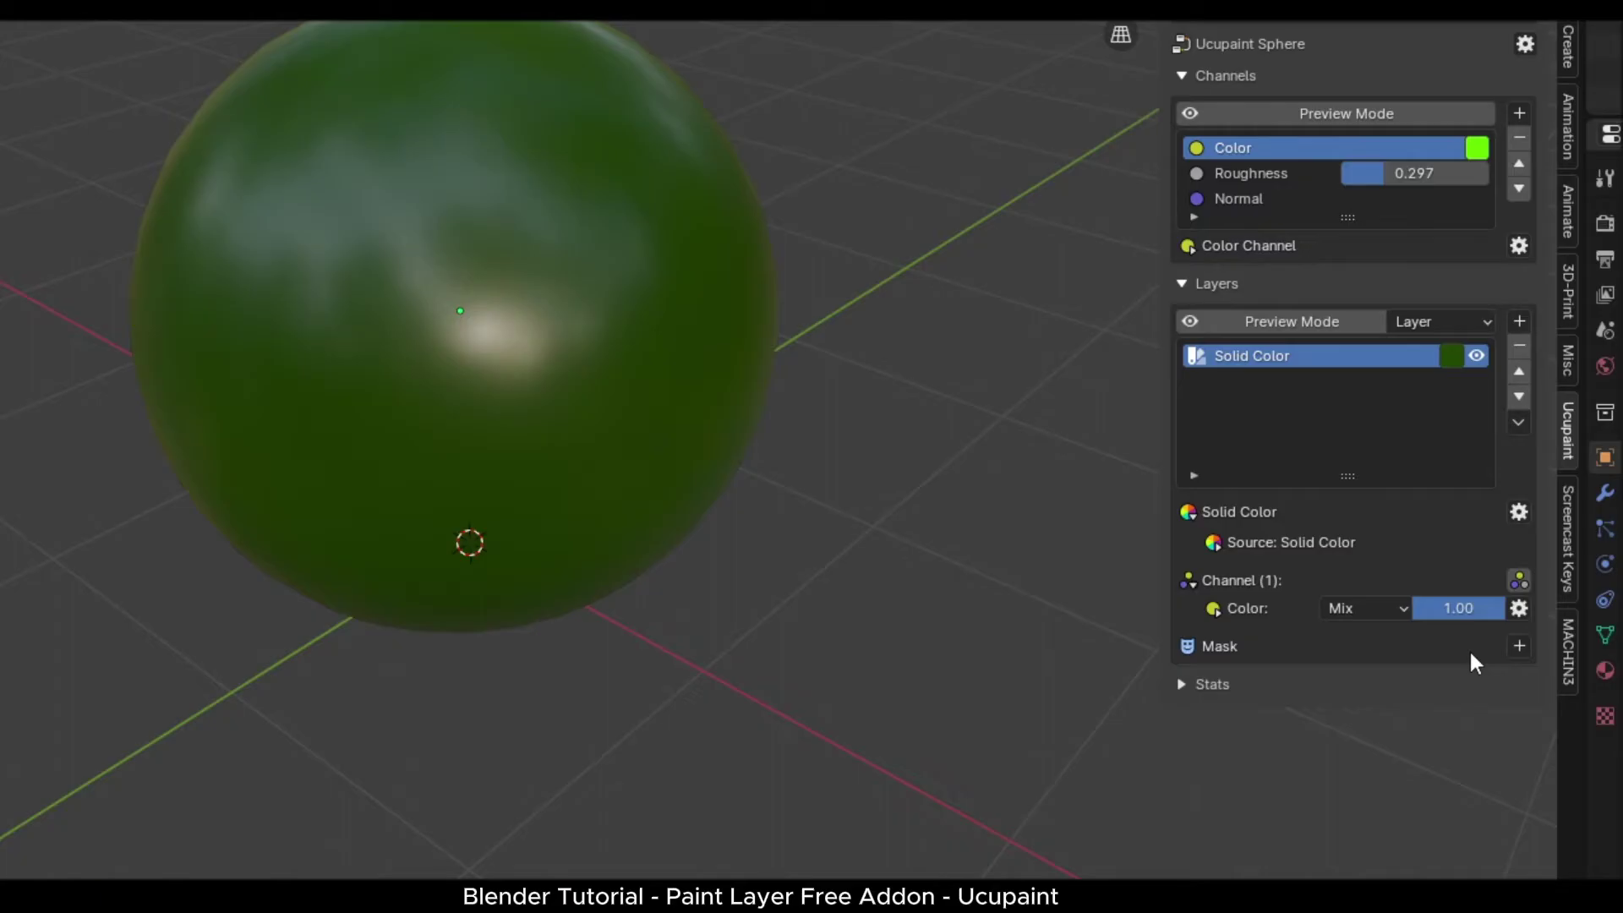
left_click(1518, 646)
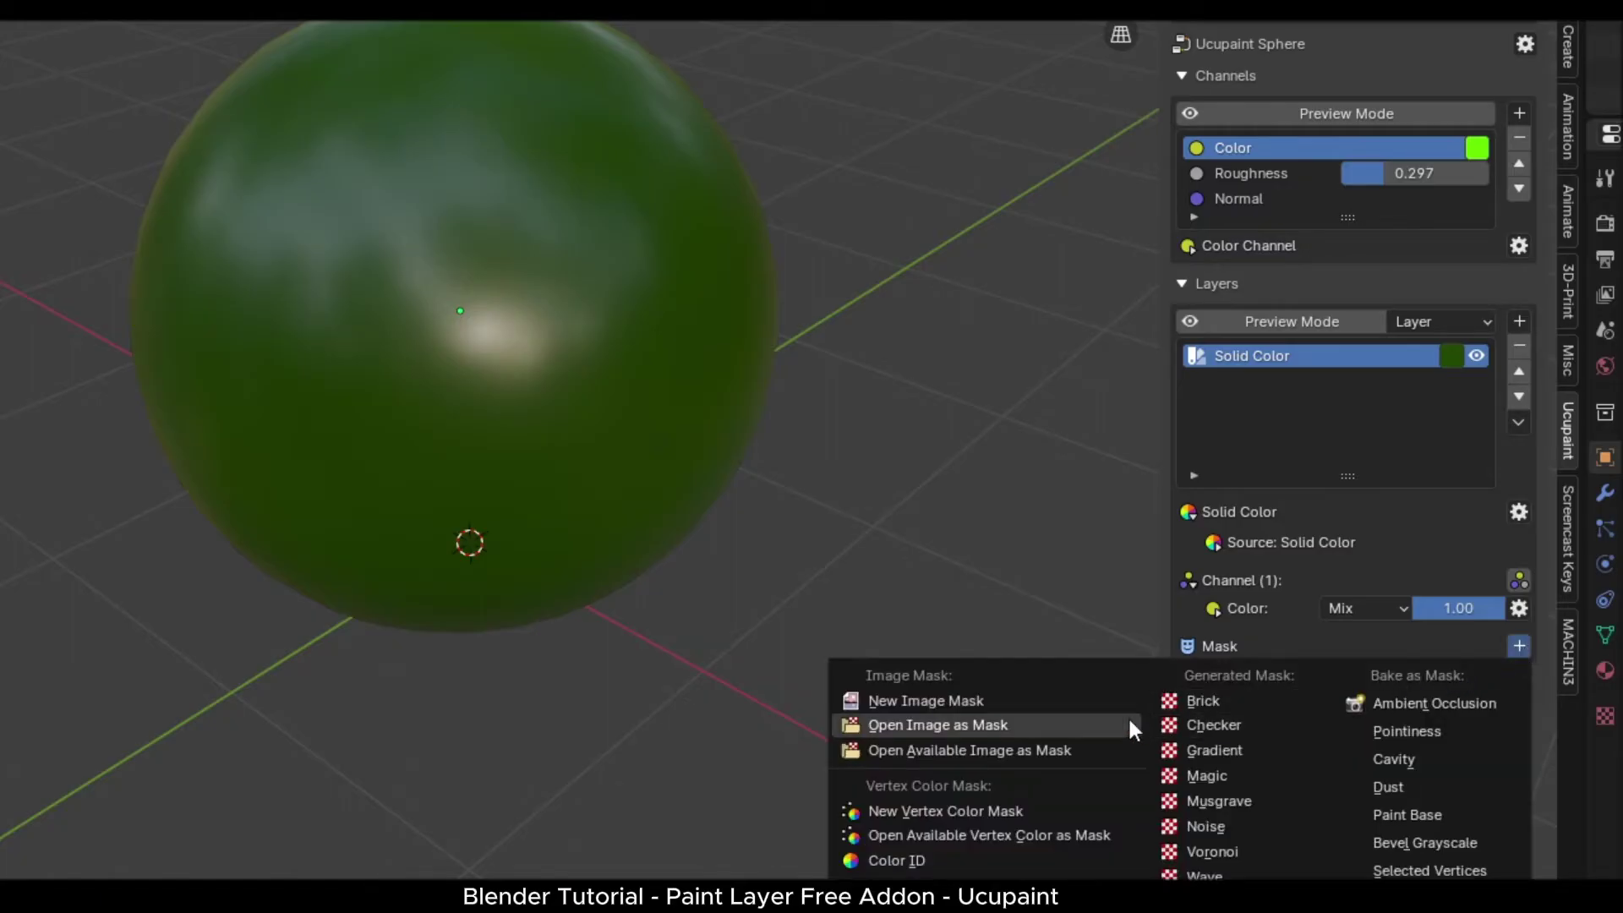
left_click(926, 703)
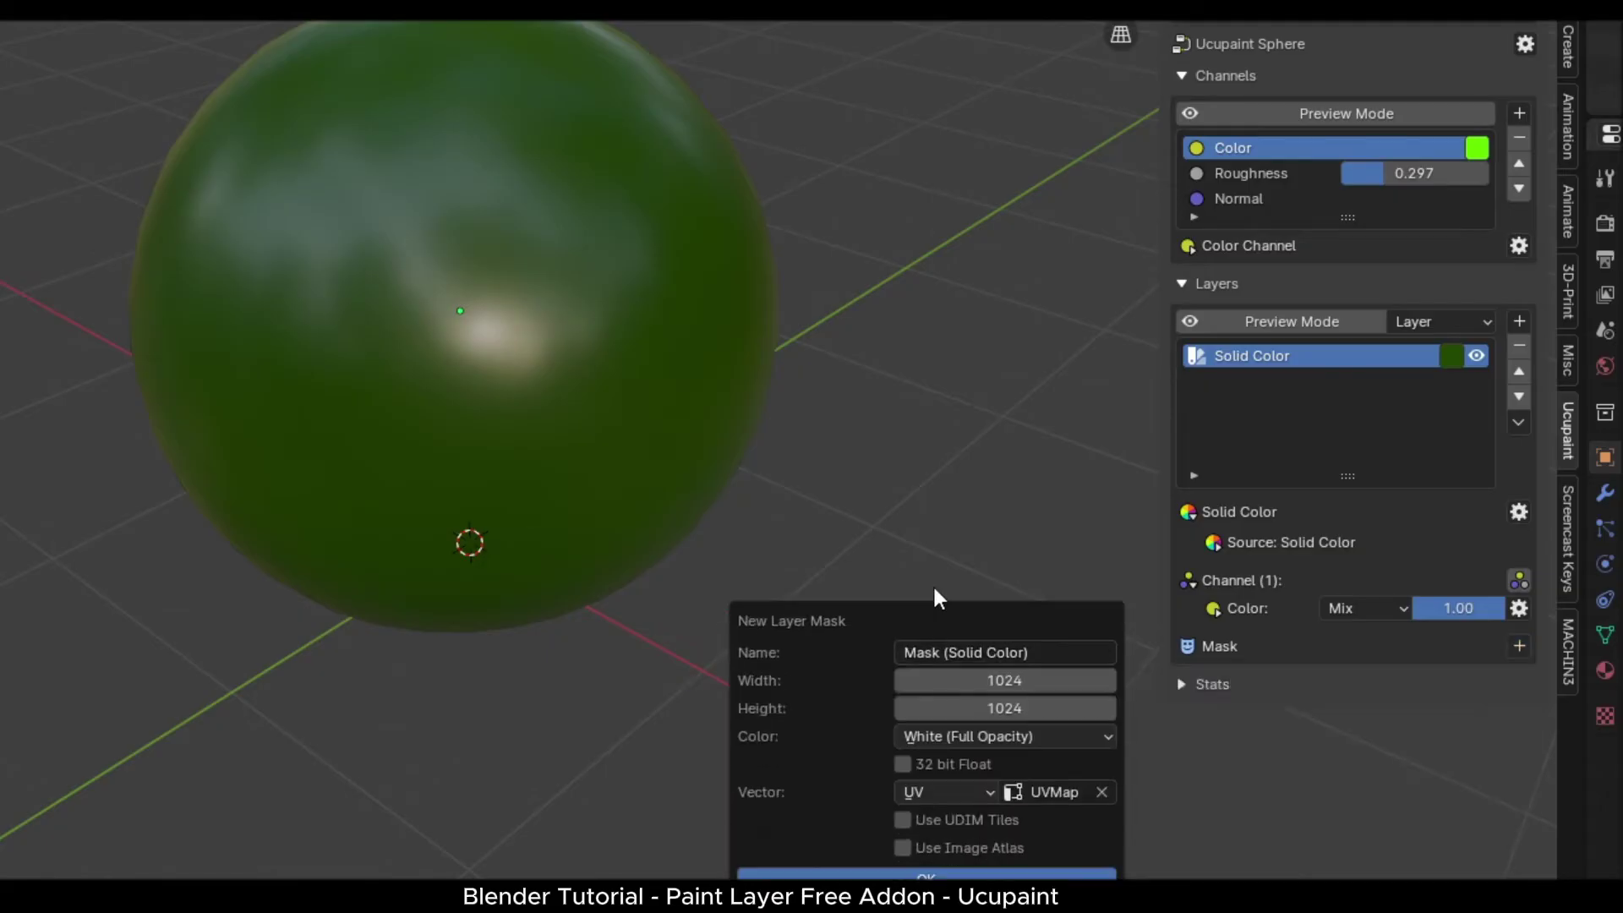
left_click_drag(935, 633, 908, 338)
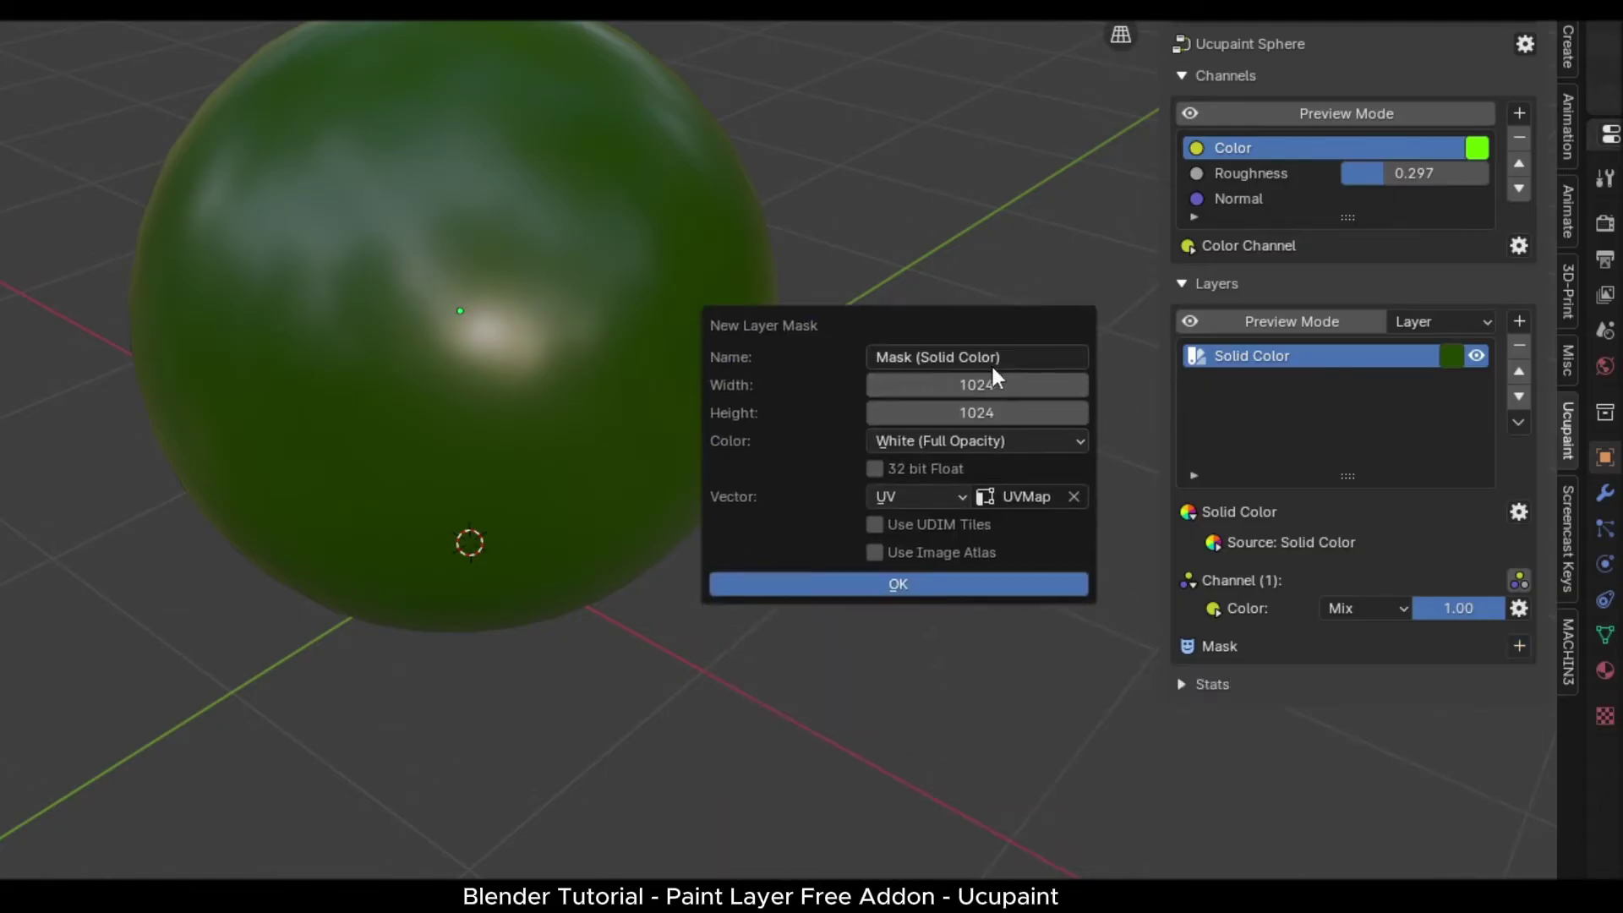
left_click(1005, 448)
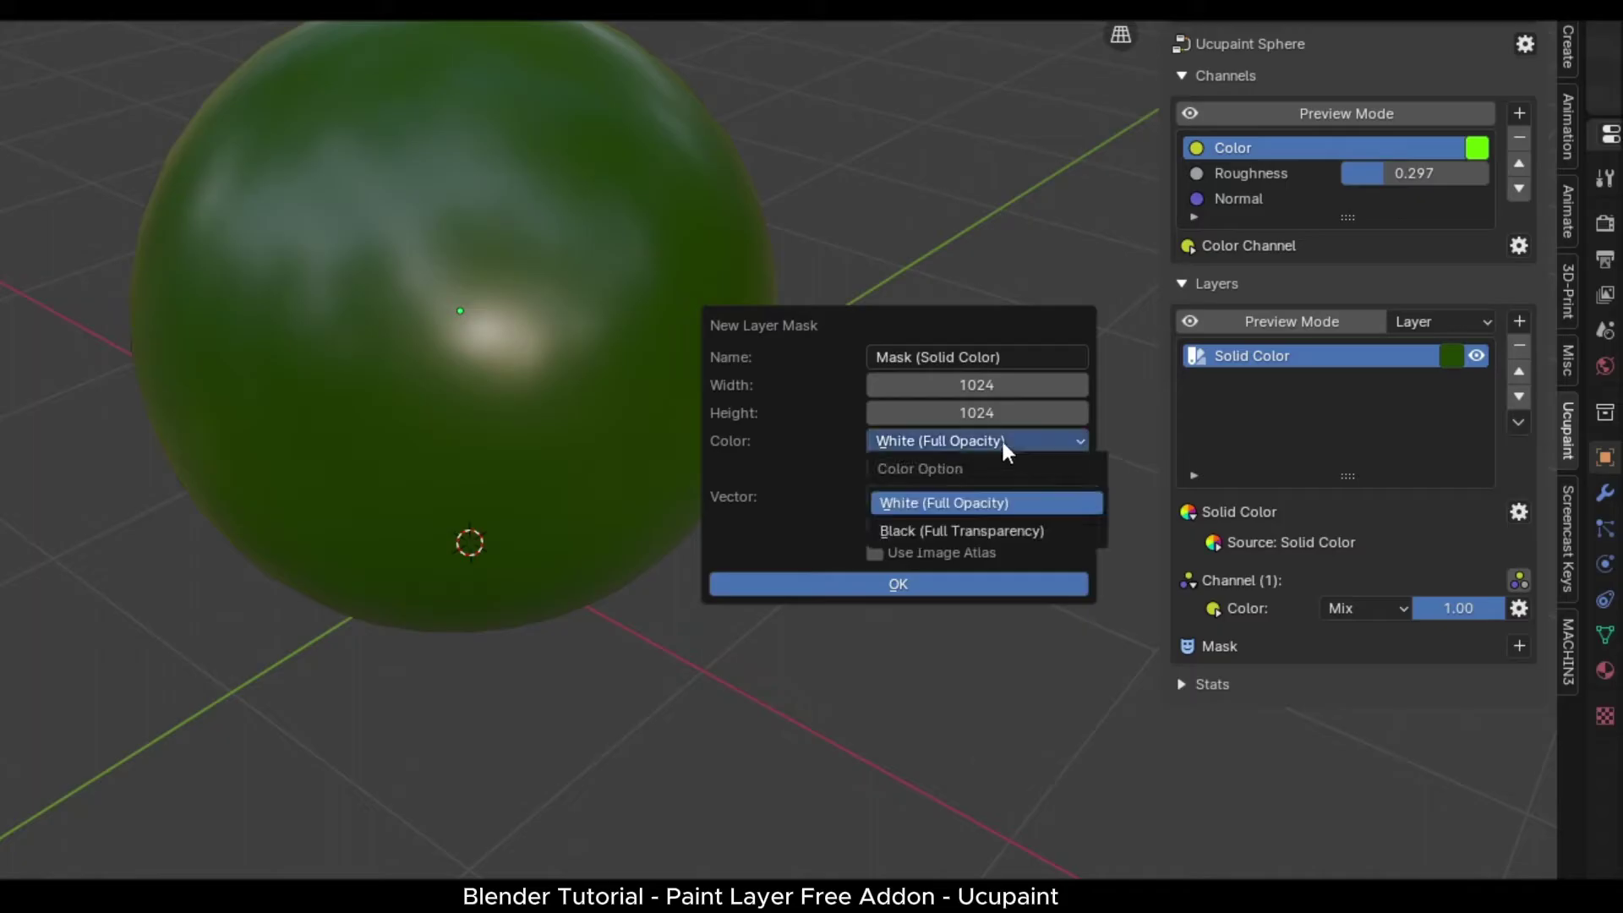
left_click(971, 505)
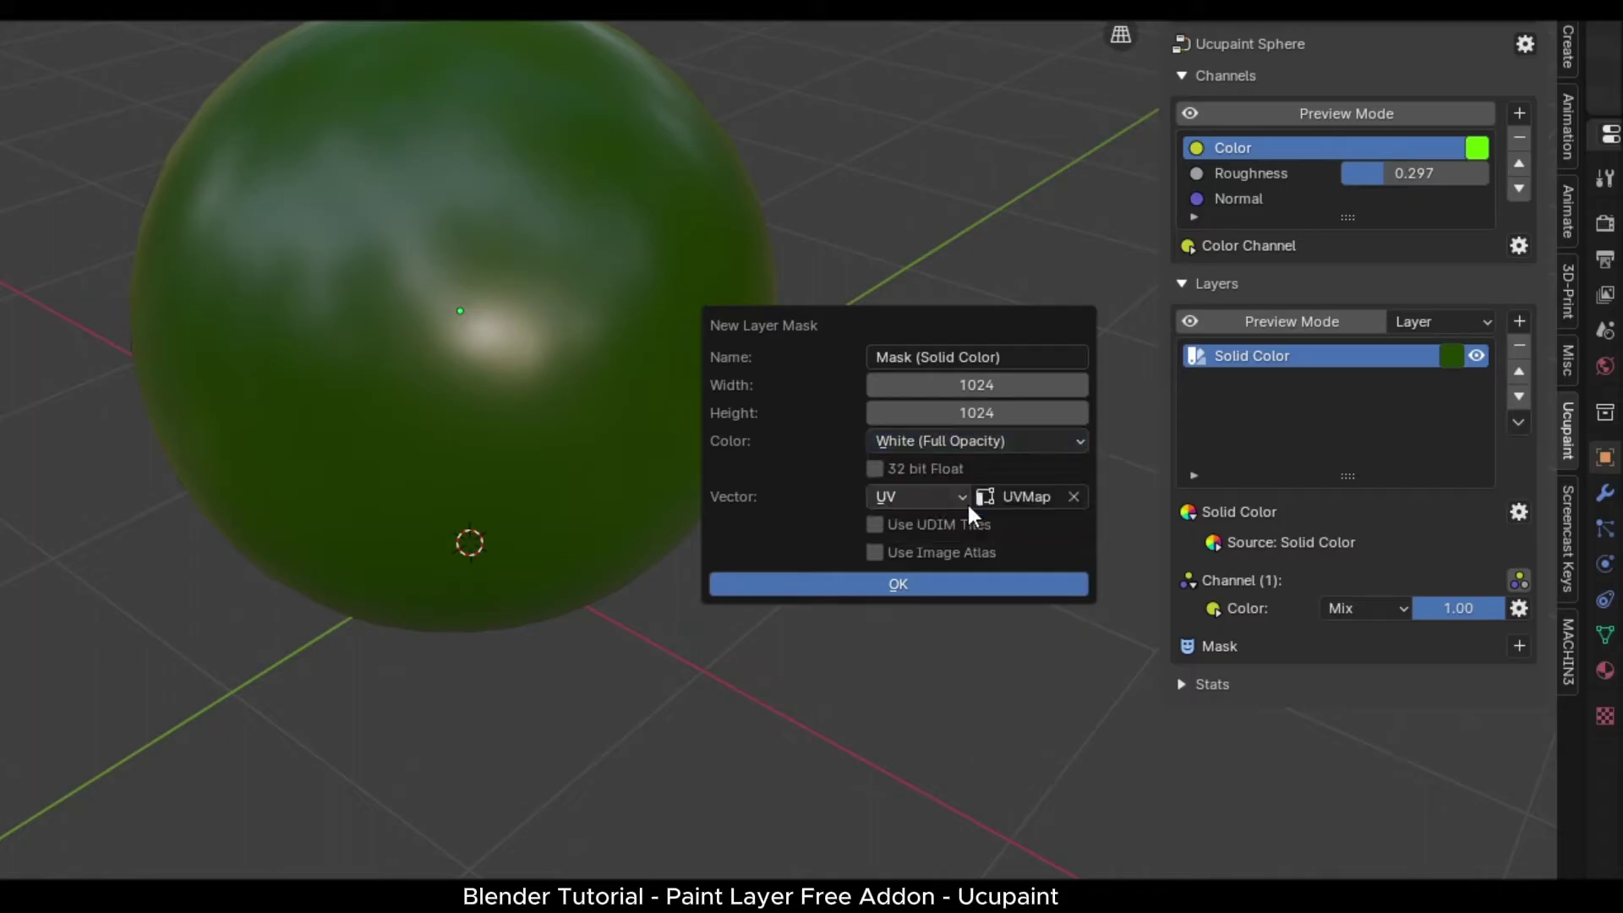
left_click(889, 585)
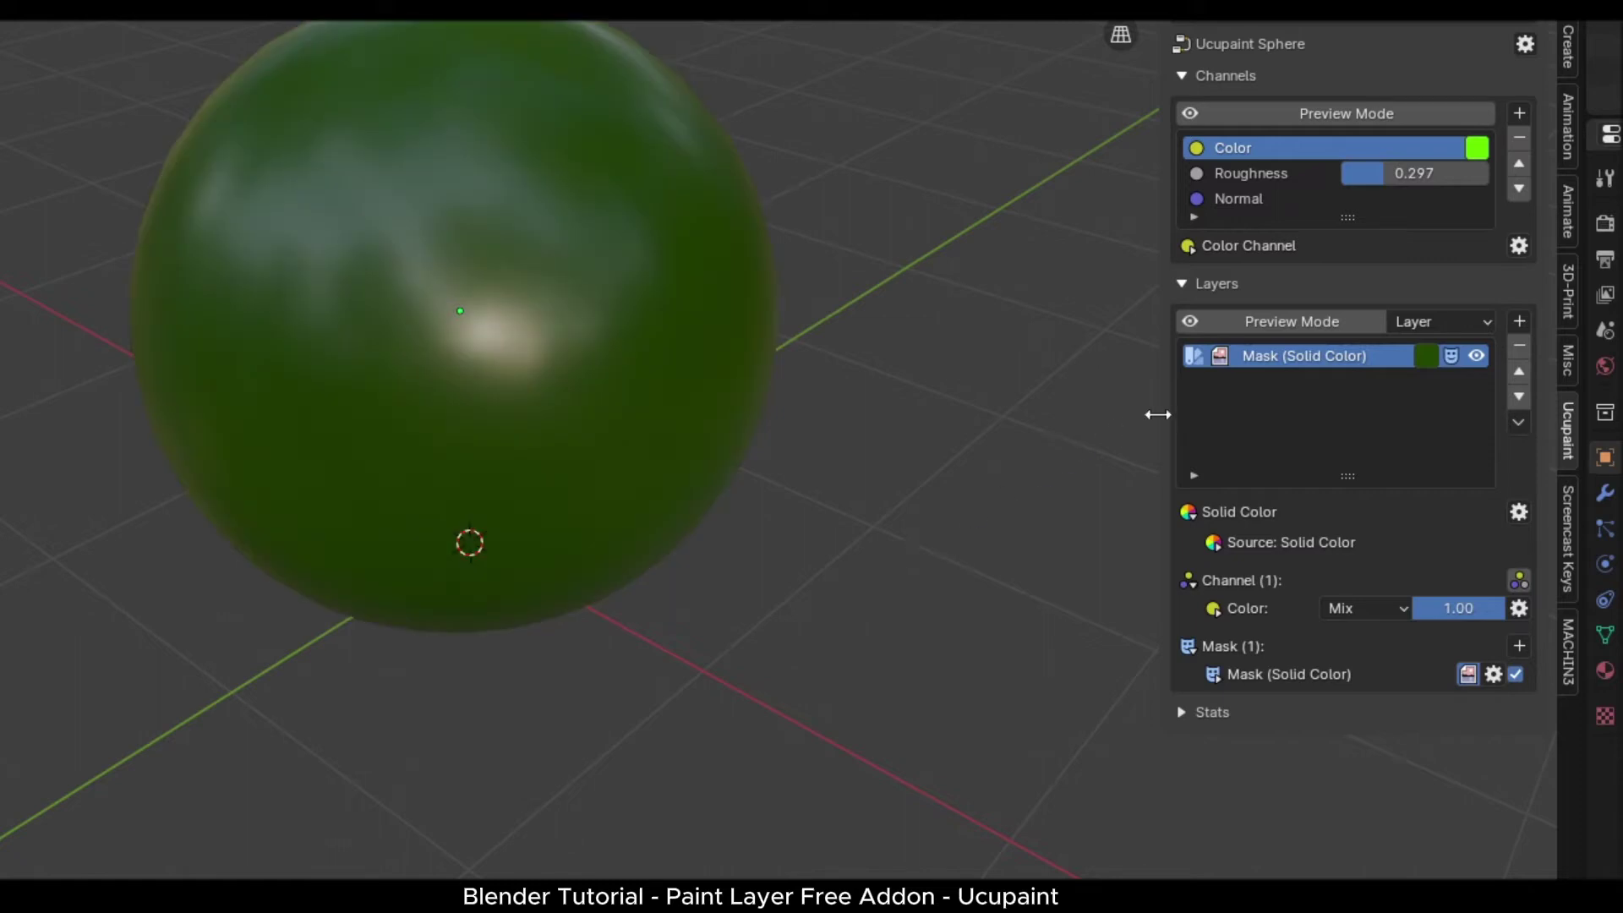
left_click(1455, 365)
left_click(1455, 365)
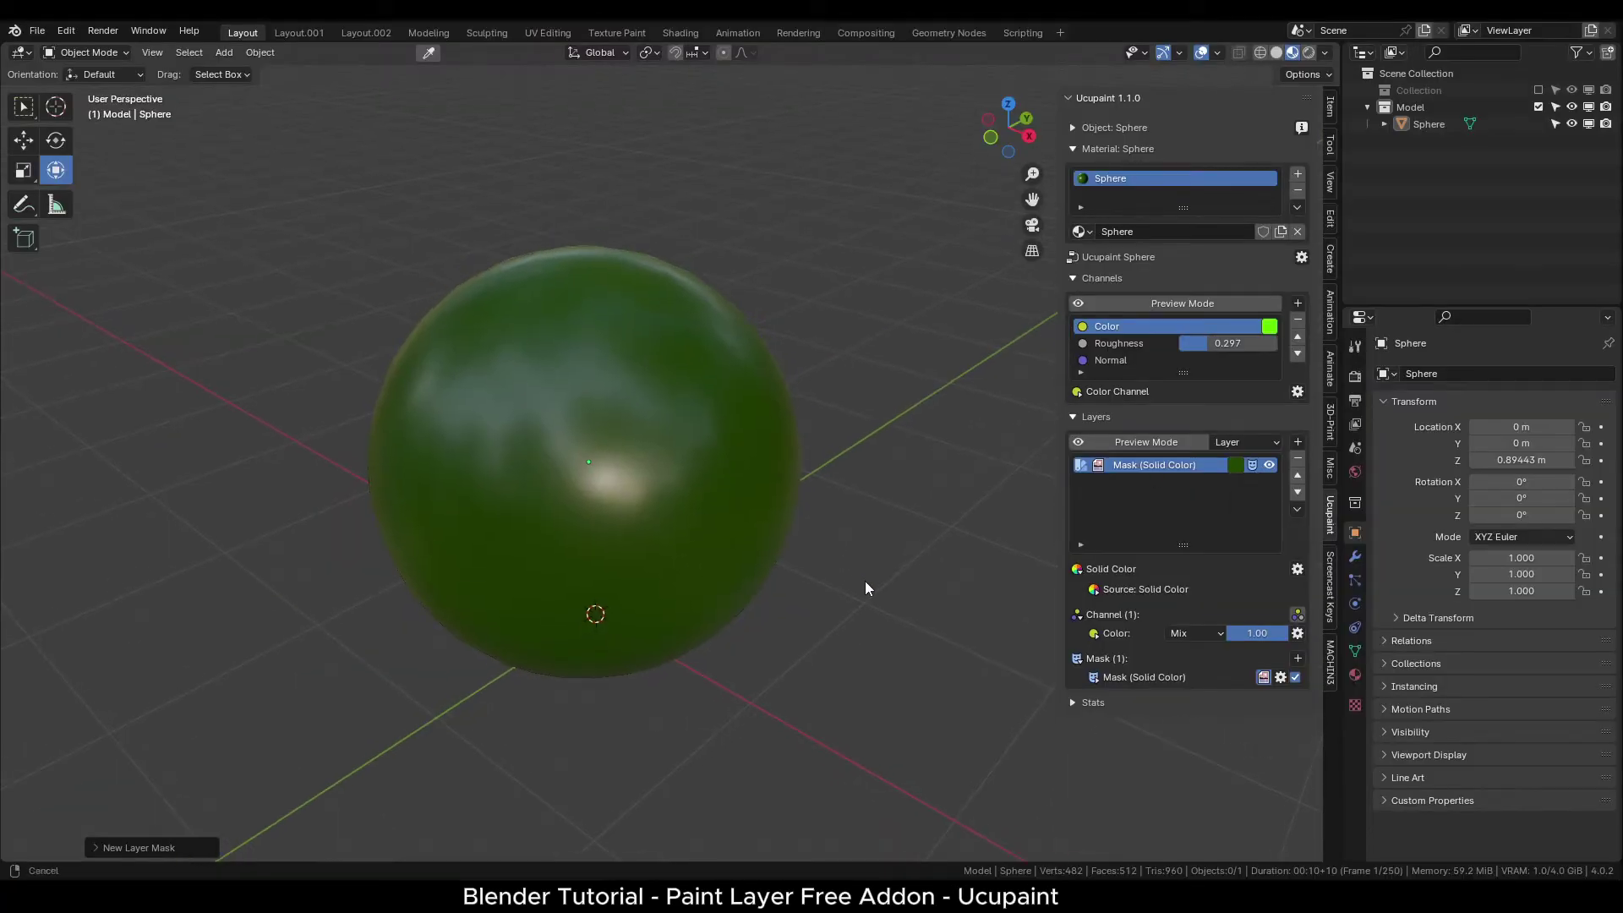
Select the sphere, switch it to Texture Paint mode and show the TexDraw brush settings and colour picker
key("ctrl+Tab")
left_click(717, 519)
key("ctrl+Tab")
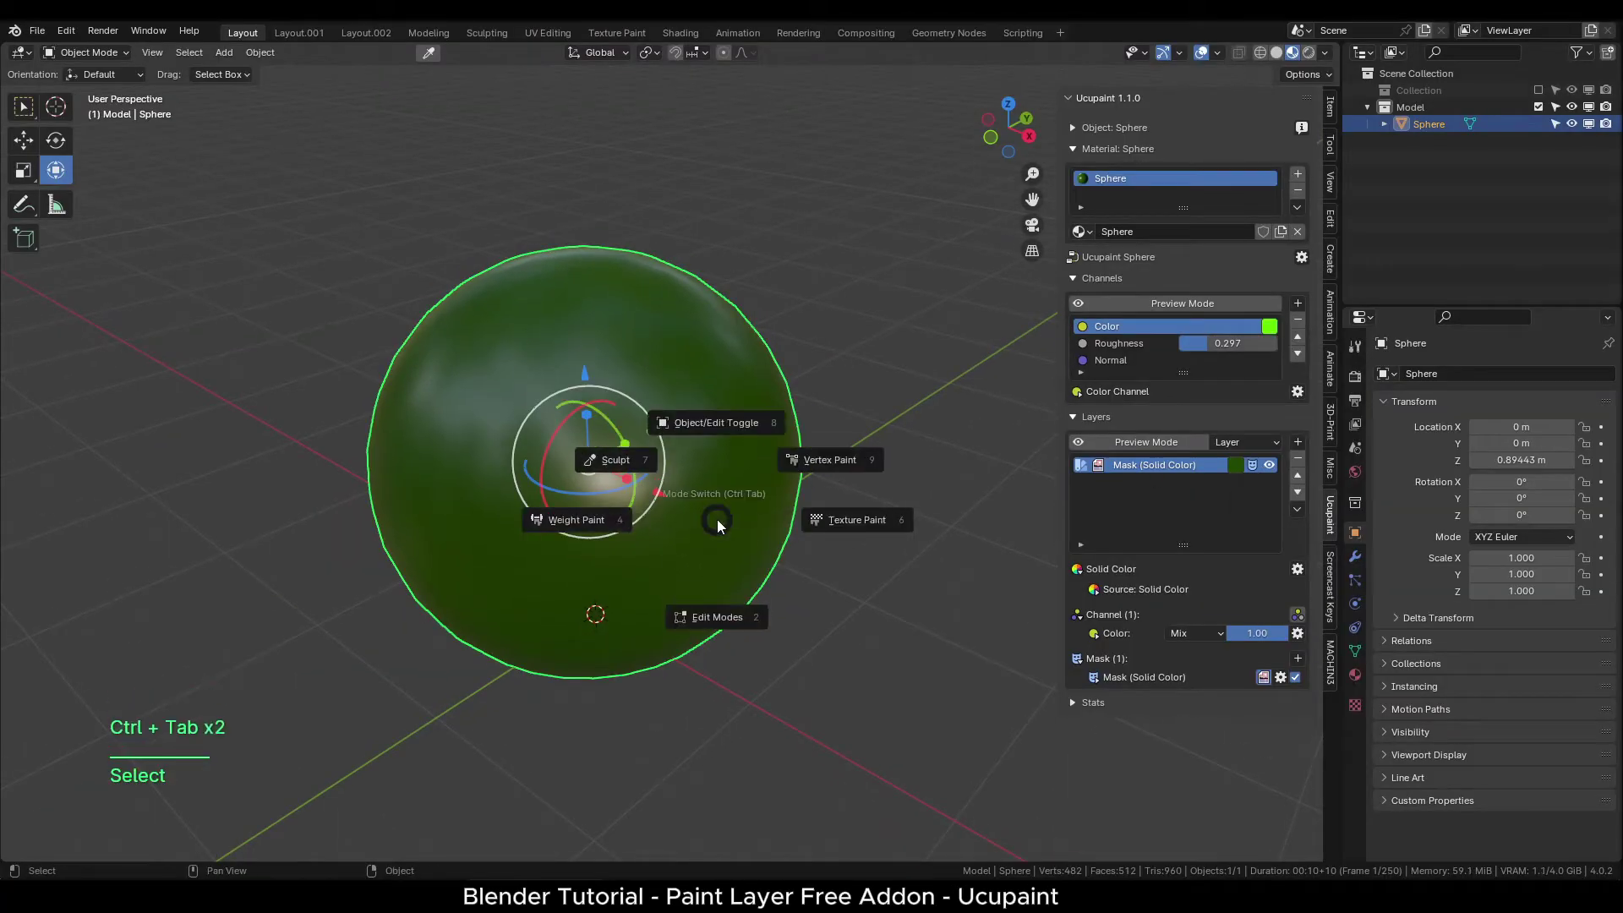
left_click(844, 524)
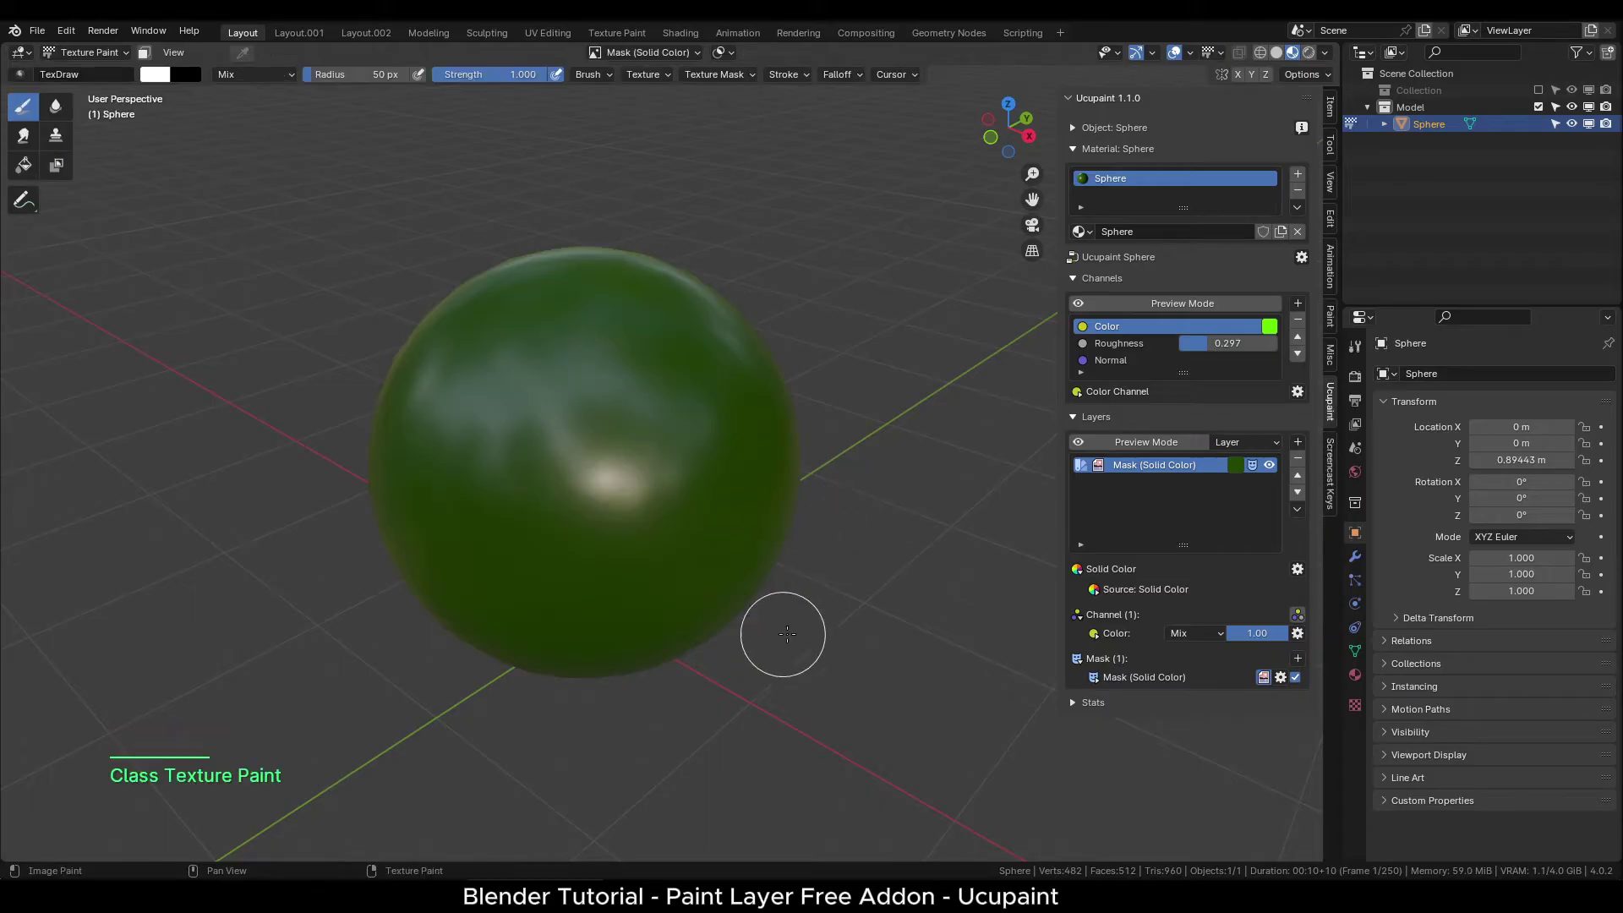
middle_click_drag(803, 624, 804, 611, "alt")
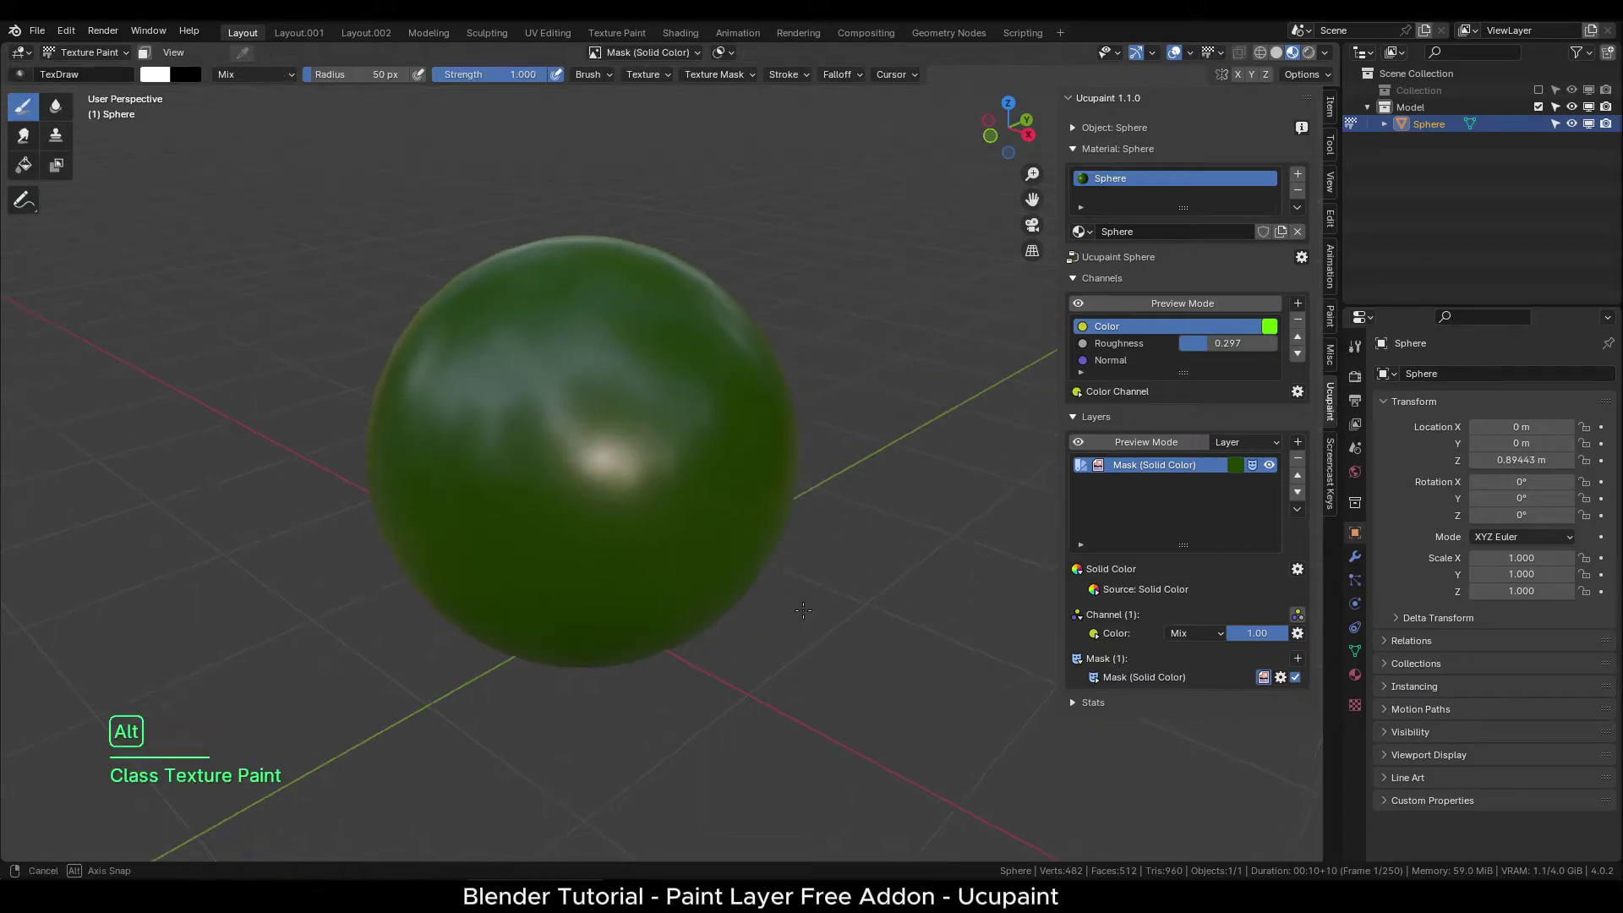
left_click(1355, 347)
scroll(1429, 595, "down", 4)
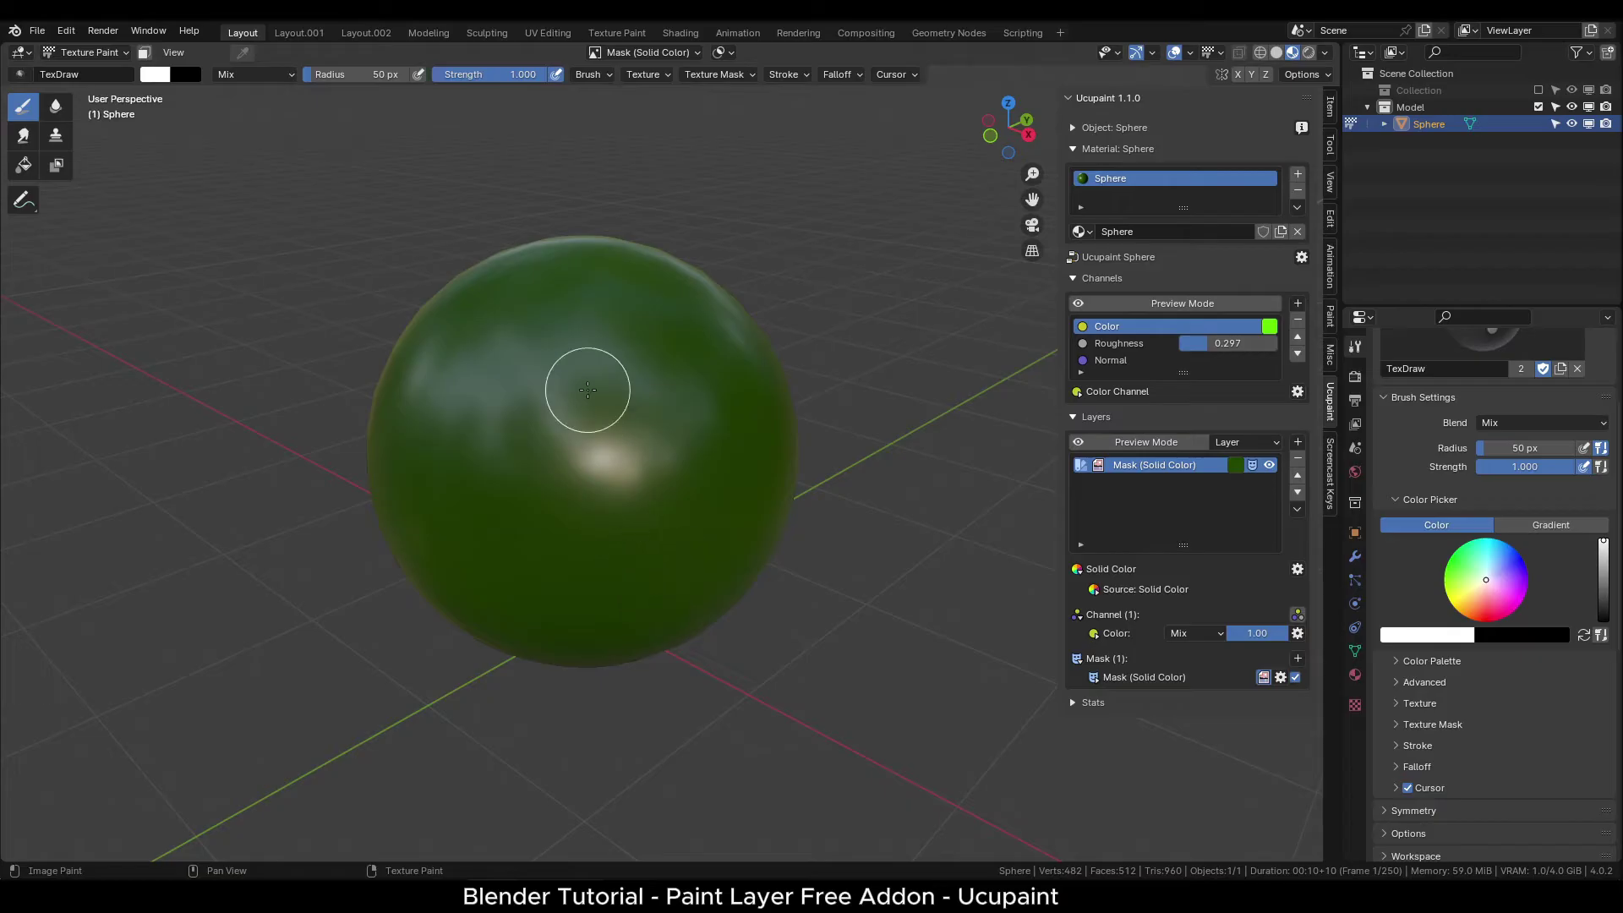
Swap the brush colour to black and paint vertical stripes around the sphere on the layer mask, revealing the bright green base
key("x")
left_click_drag(611, 359, 607, 375, "alt")
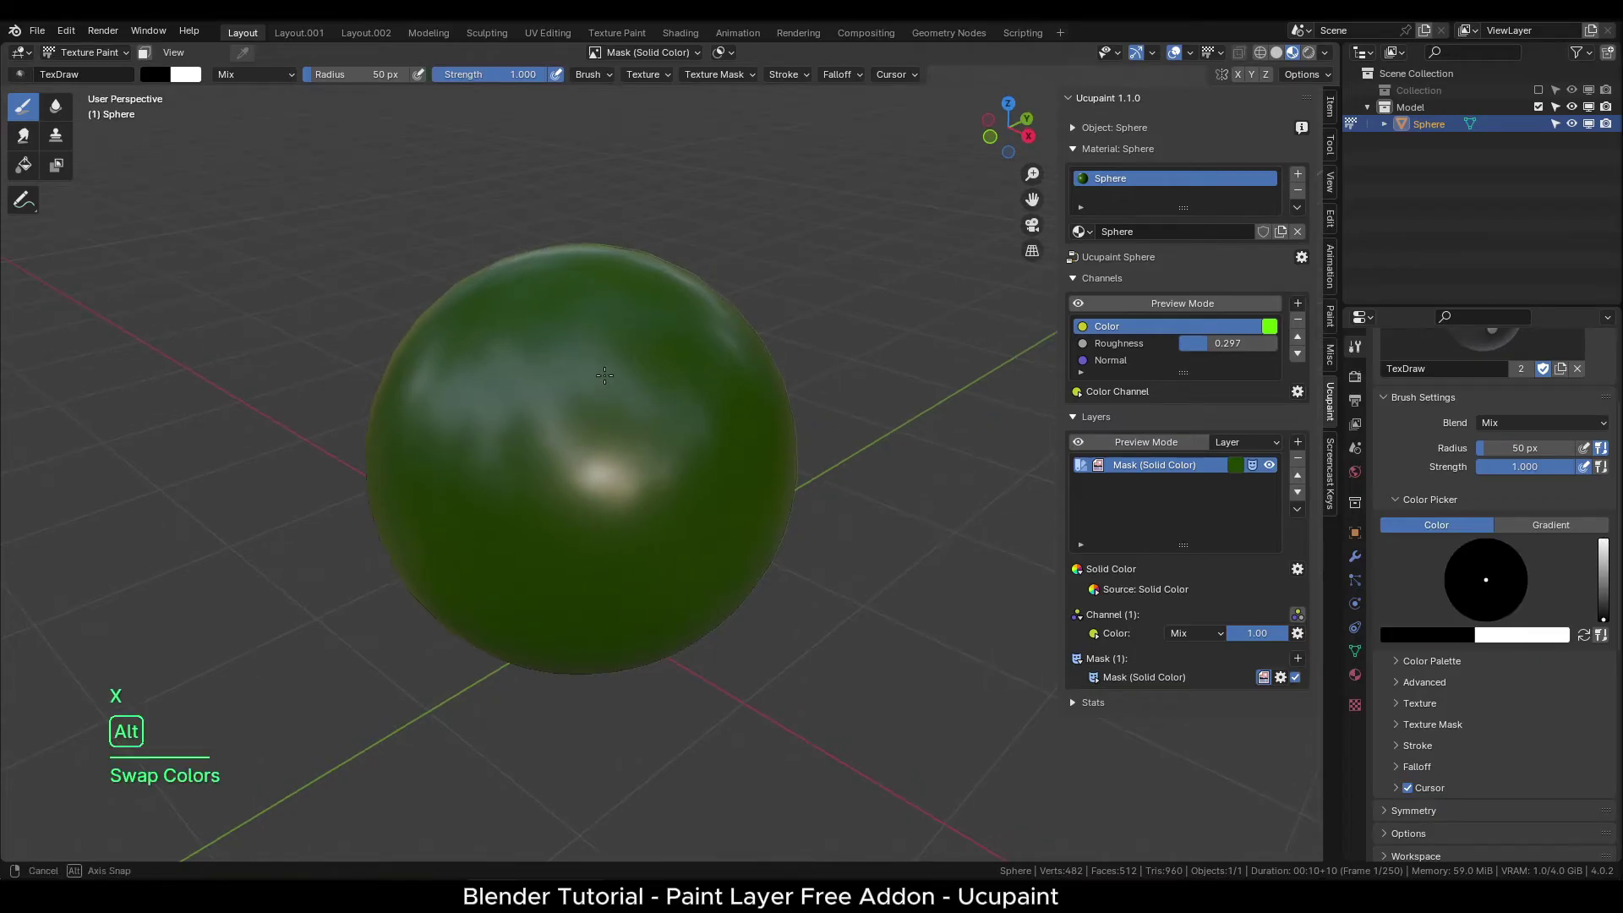
left_click_drag(583, 315, 582, 663)
left_click_drag(673, 626, 621, 574, "alt")
mouse_move(518, 265)
left_mouse_down()
mouse_move(536, 301)
mouse_move(524, 388)
mouse_move(603, 627)
left_mouse_up()
left_click_drag(661, 619, 596, 587, "alt")
mouse_move(486, 254)
left_mouse_down()
mouse_move(526, 262)
mouse_move(525, 333)
mouse_move(586, 423)
mouse_move(605, 515)
mouse_move(547, 537)
mouse_move(686, 491)
left_mouse_up()
mouse_move(697, 300)
left_mouse_down()
mouse_move(651, 326)
mouse_move(535, 615)
mouse_move(491, 550)
left_mouse_up()
mouse_move(404, 449)
left_mouse_down()
mouse_move(403, 478)
mouse_move(651, 362)
mouse_move(460, 496)
mouse_move(625, 410)
mouse_move(654, 439)
left_mouse_up()
scroll(624, 410, "up", 1)
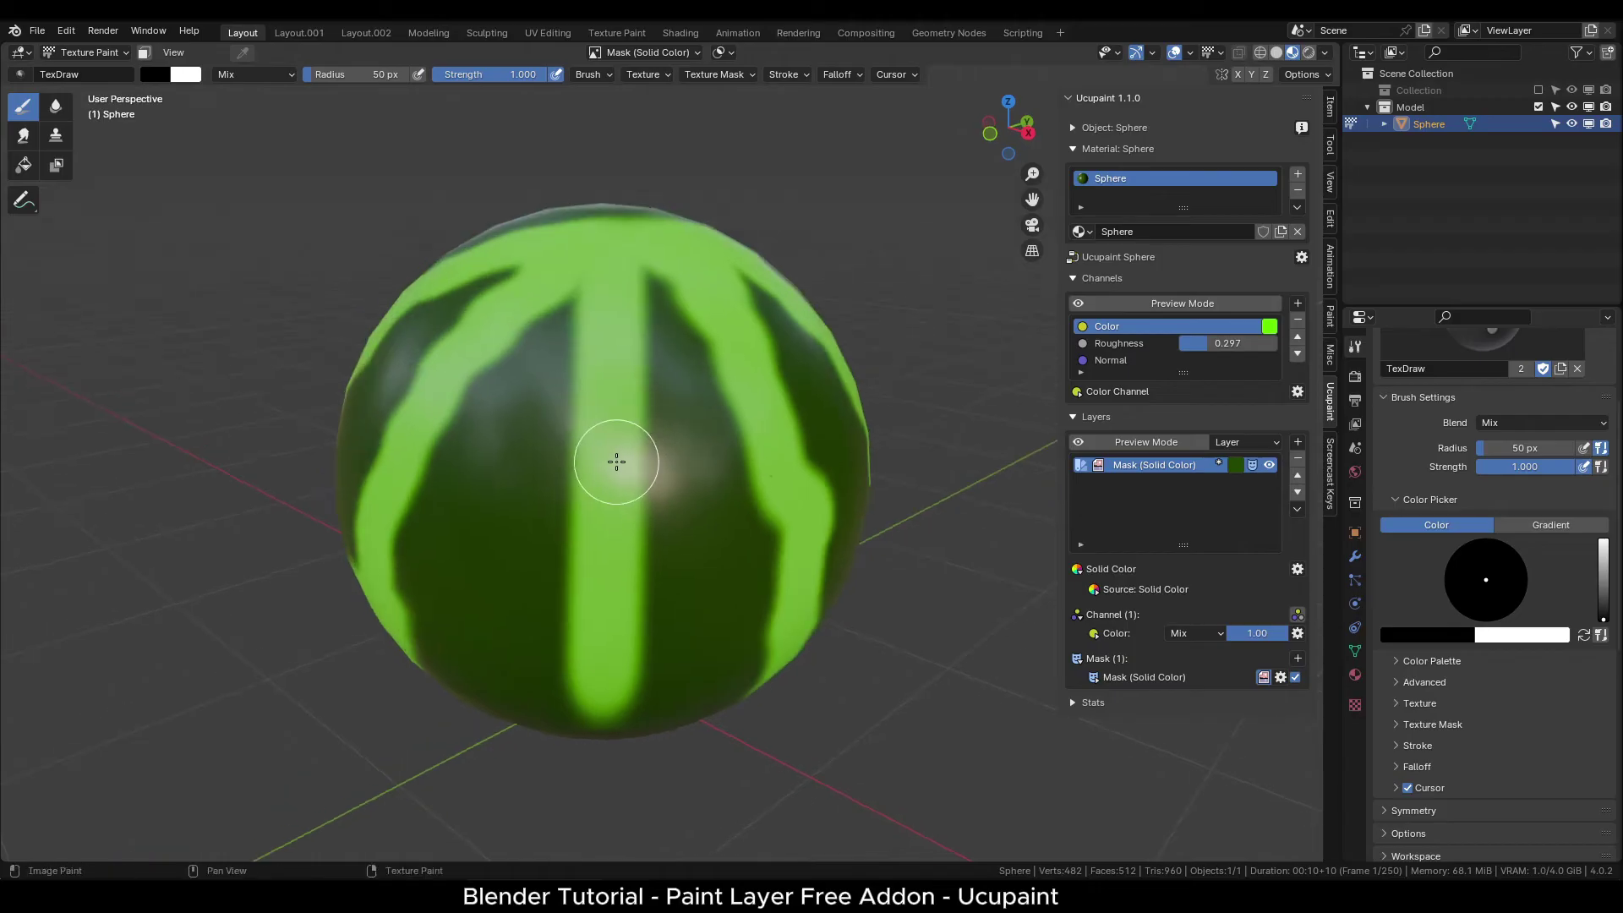
Paint out the straight front stripe with white on the mask, and repaint it in black as a wavy watermelon stripe
key("x")
mouse_move(536, 662)
left_mouse_down()
mouse_move(612, 688)
mouse_move(656, 674)
mouse_move(595, 537)
mouse_move(675, 559)
mouse_move(586, 454)
mouse_move(619, 362)
mouse_move(601, 355)
mouse_move(608, 304)
mouse_move(579, 436)
left_mouse_up()
key("x")
mouse_move(609, 271)
left_mouse_down()
mouse_move(598, 398)
mouse_move(616, 561)
mouse_move(598, 729)
left_mouse_up()
scroll(594, 674, "down", 3)
middle_click_drag(596, 592, 614, 436, "alt")
mouse_move(613, 436)
left_mouse_down()
mouse_move(601, 423)
mouse_move(724, 398)
mouse_move(619, 449)
mouse_move(538, 434)
mouse_move(601, 446)
left_mouse_up()
mouse_move(643, 422)
middle_mouse_down("alt")
mouse_move(681, 500)
mouse_move(677, 461)
mouse_move(634, 490)
middle_mouse_up("alt")
scroll(677, 449, "up", 3)
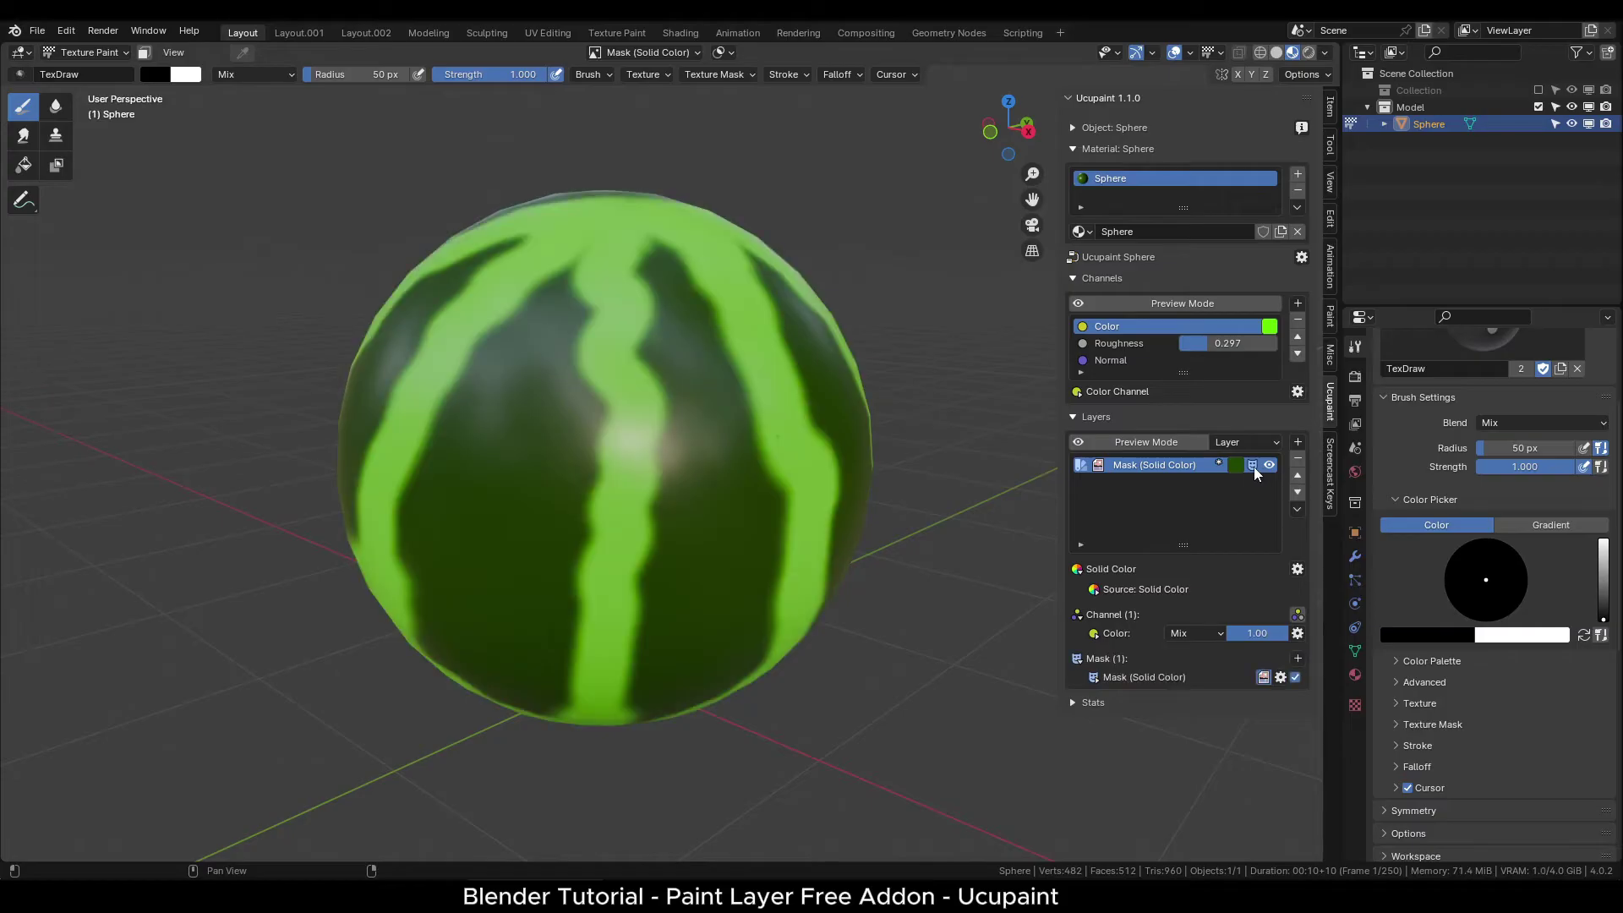
Try an orange colour on the Solid Color layer, with hue 0.042, saturation 0.963 and value 0.446
left_click(1268, 327)
left_click(1235, 465)
left_click_drag(1267, 258, 1275, 331)
left_click_drag(1398, 296, 1398, 244)
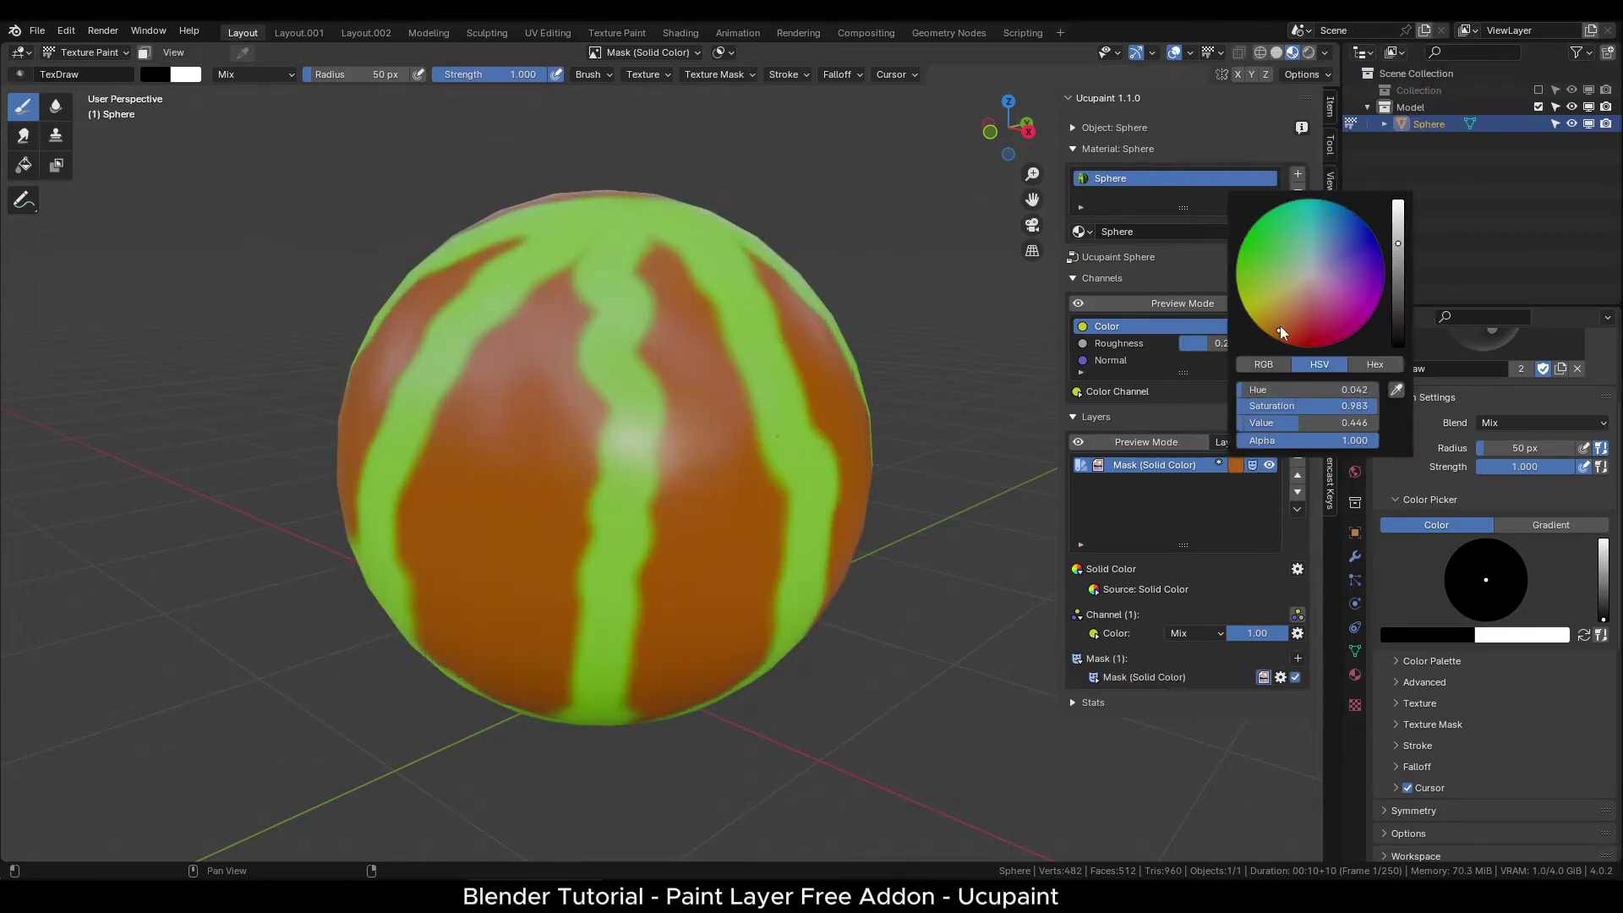
Set the Solid Color layer to dark green with hue 0.305 and saturation 1.000, and check the stripes around the sphere
left_click_drag(1281, 331, 1238, 272)
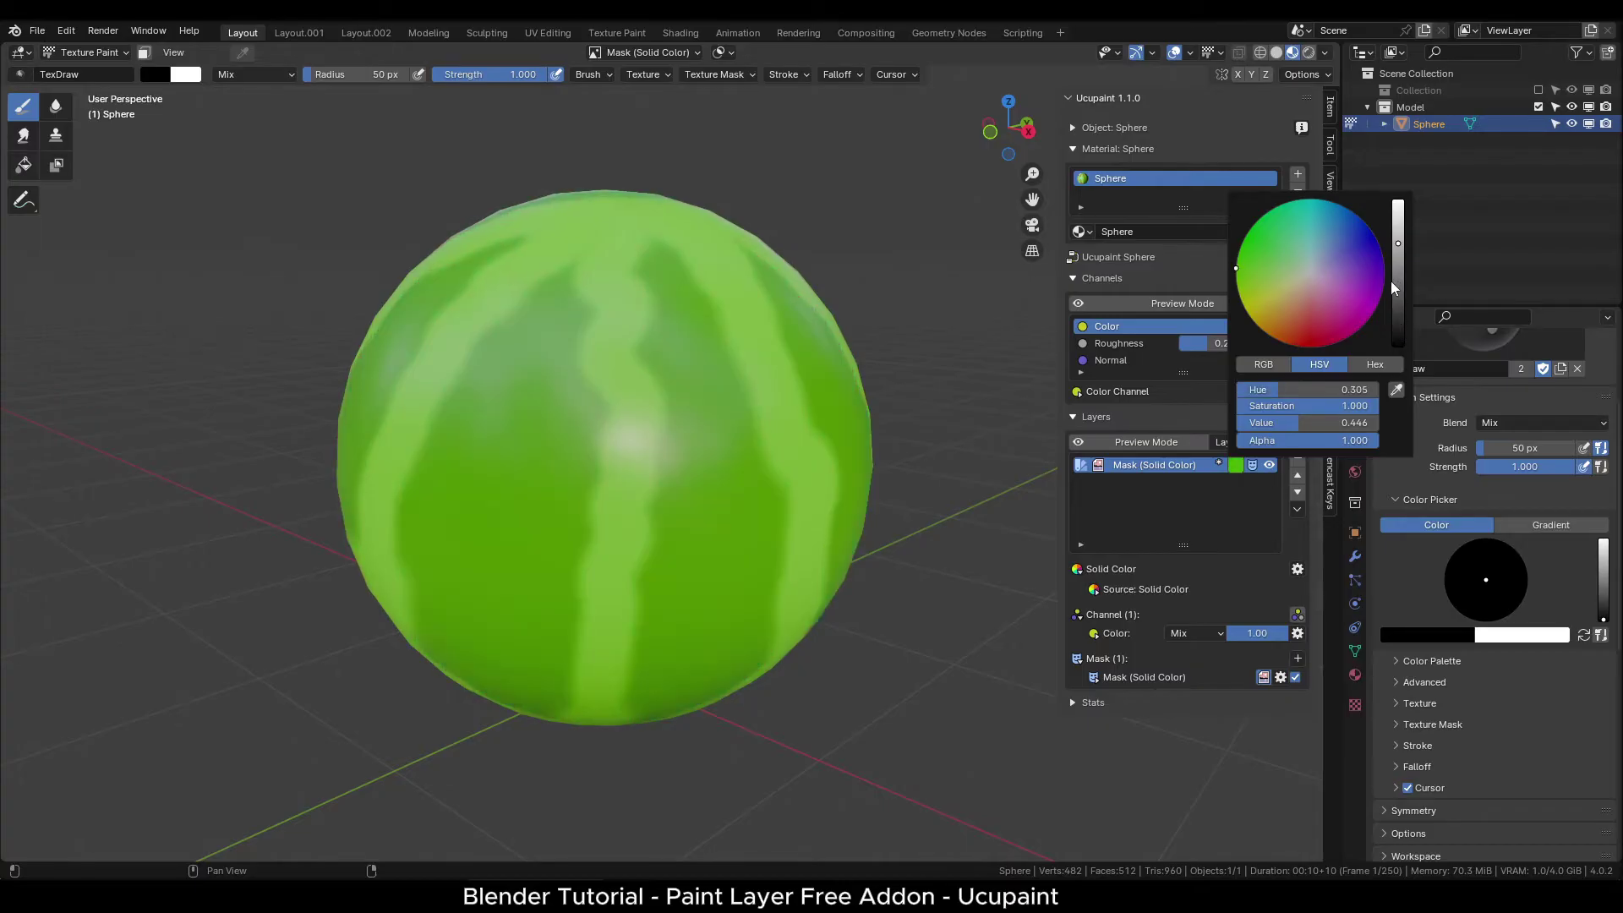
left_click_drag(1395, 291, 1396, 301)
scroll(676, 461, "down", 1)
left_click_drag(668, 461, 634, 465, "alt")
scroll(626, 470, "up", 1)
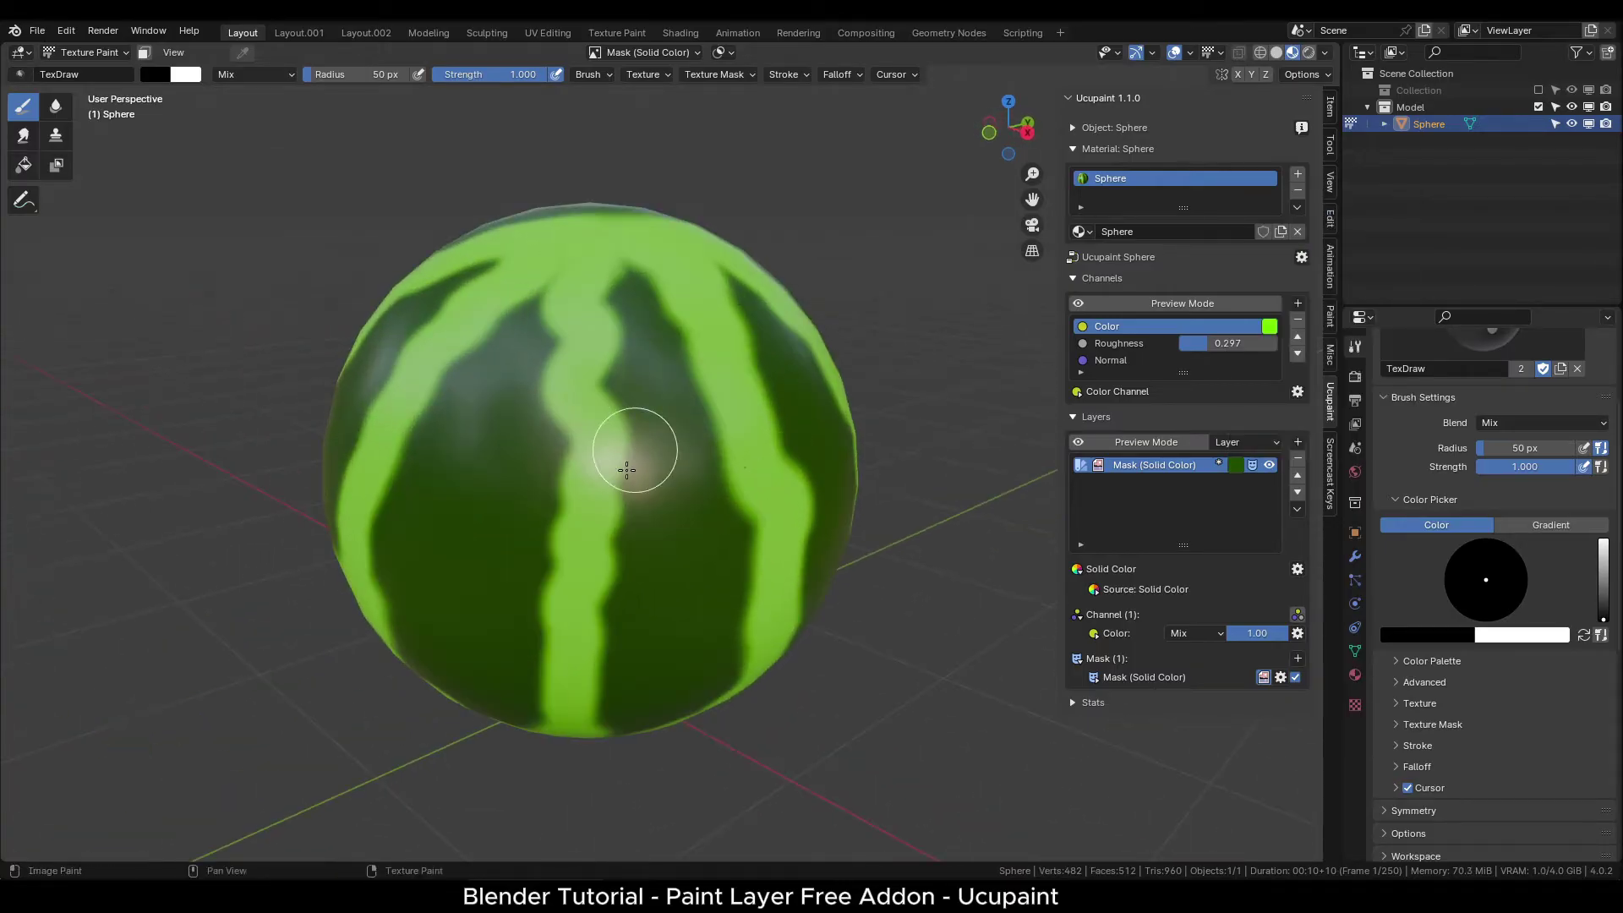
middle_click_drag(627, 470, 777, 470)
scroll(1047, 654, "down", 2)
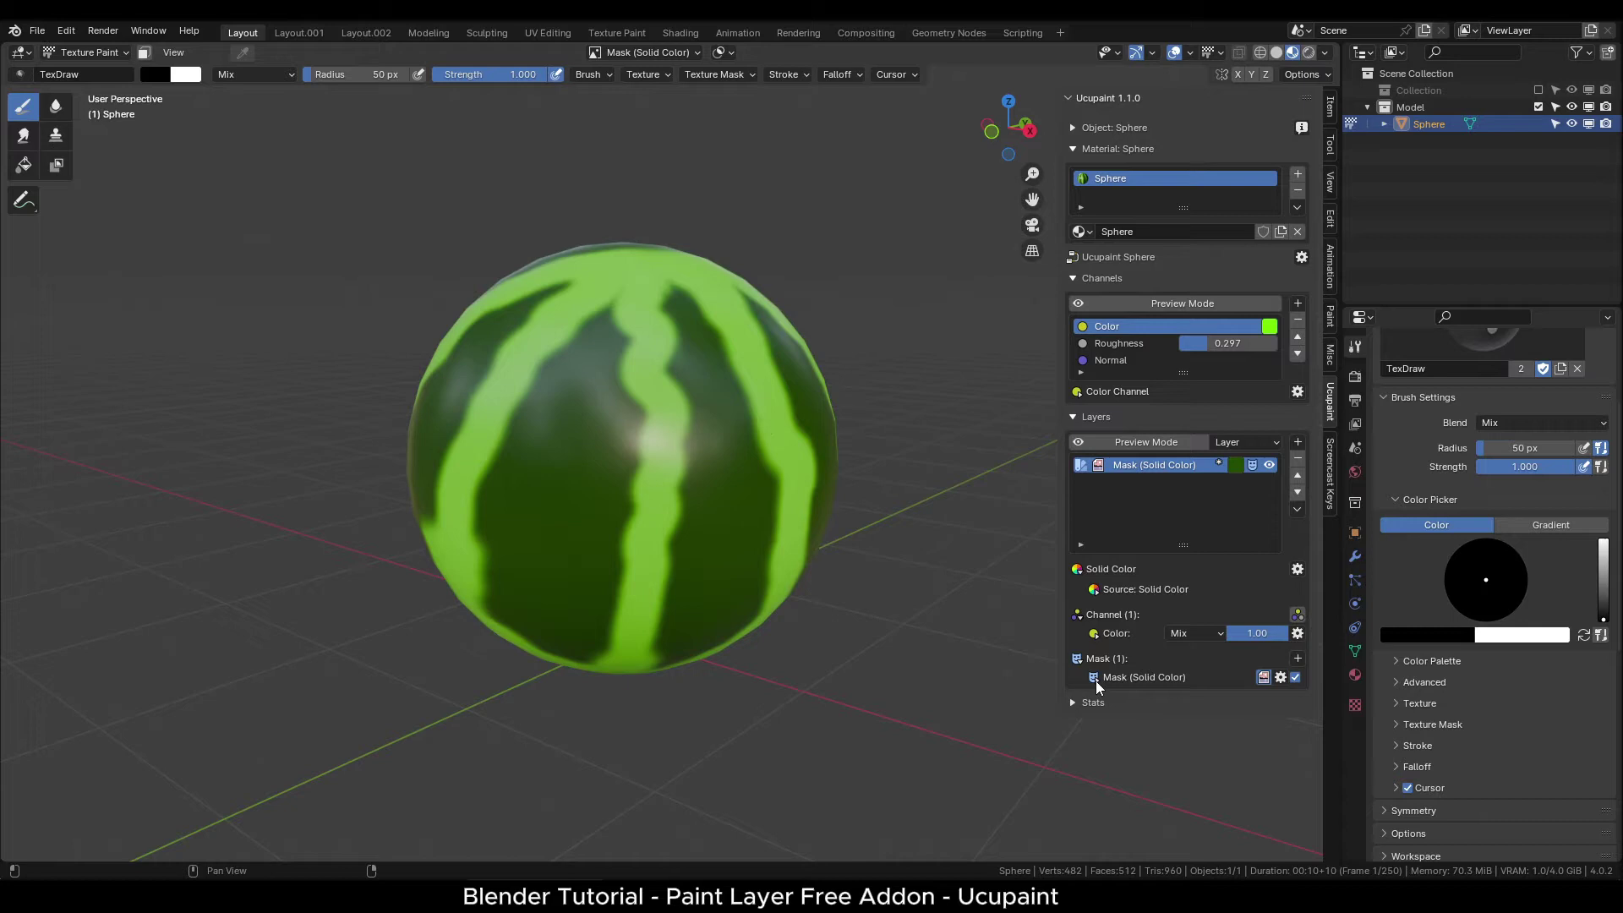
Try an Invert modifier on the Solid Color layer's mask, toggling it off and on to compare the stripes
left_click(1281, 677)
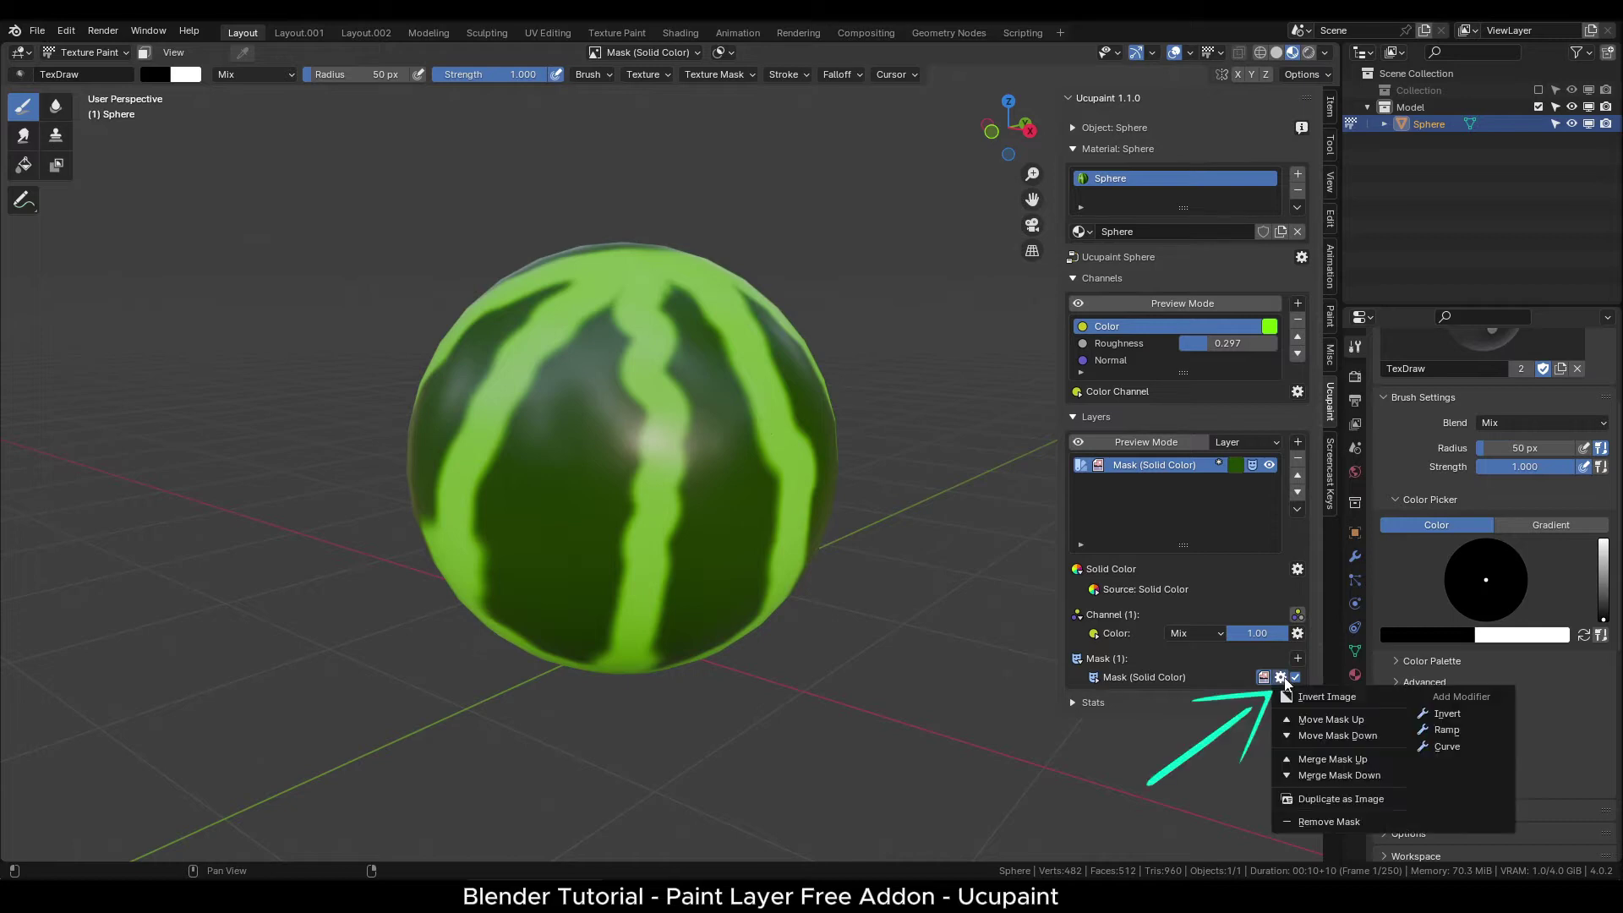
left_click(1462, 713)
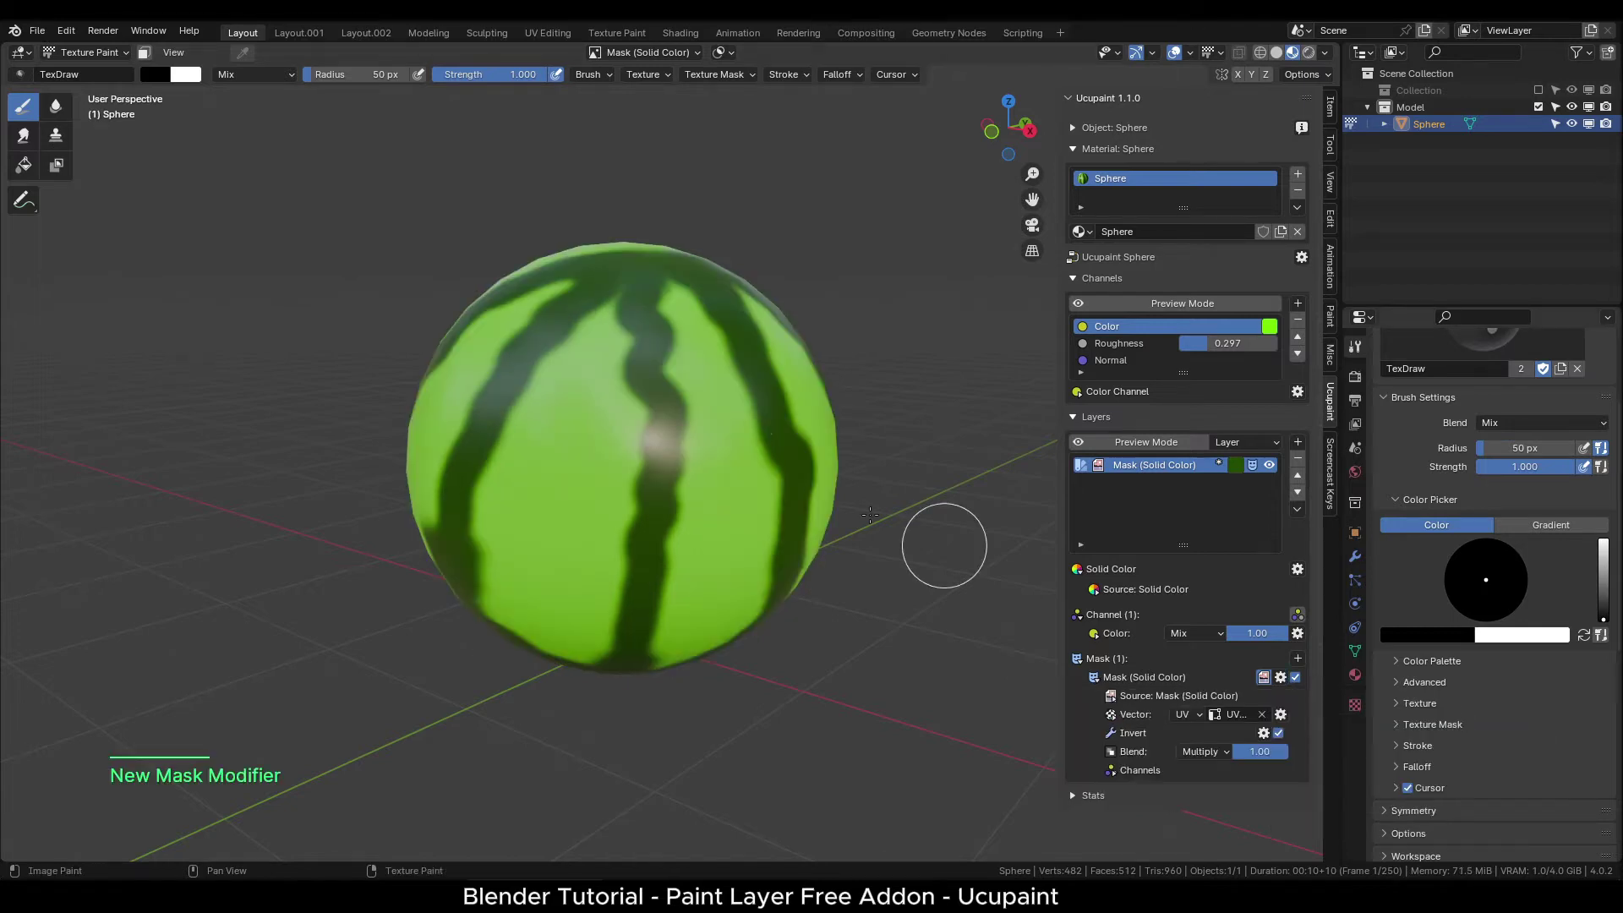
scroll(870, 514, "up", 2)
left_click(1277, 733)
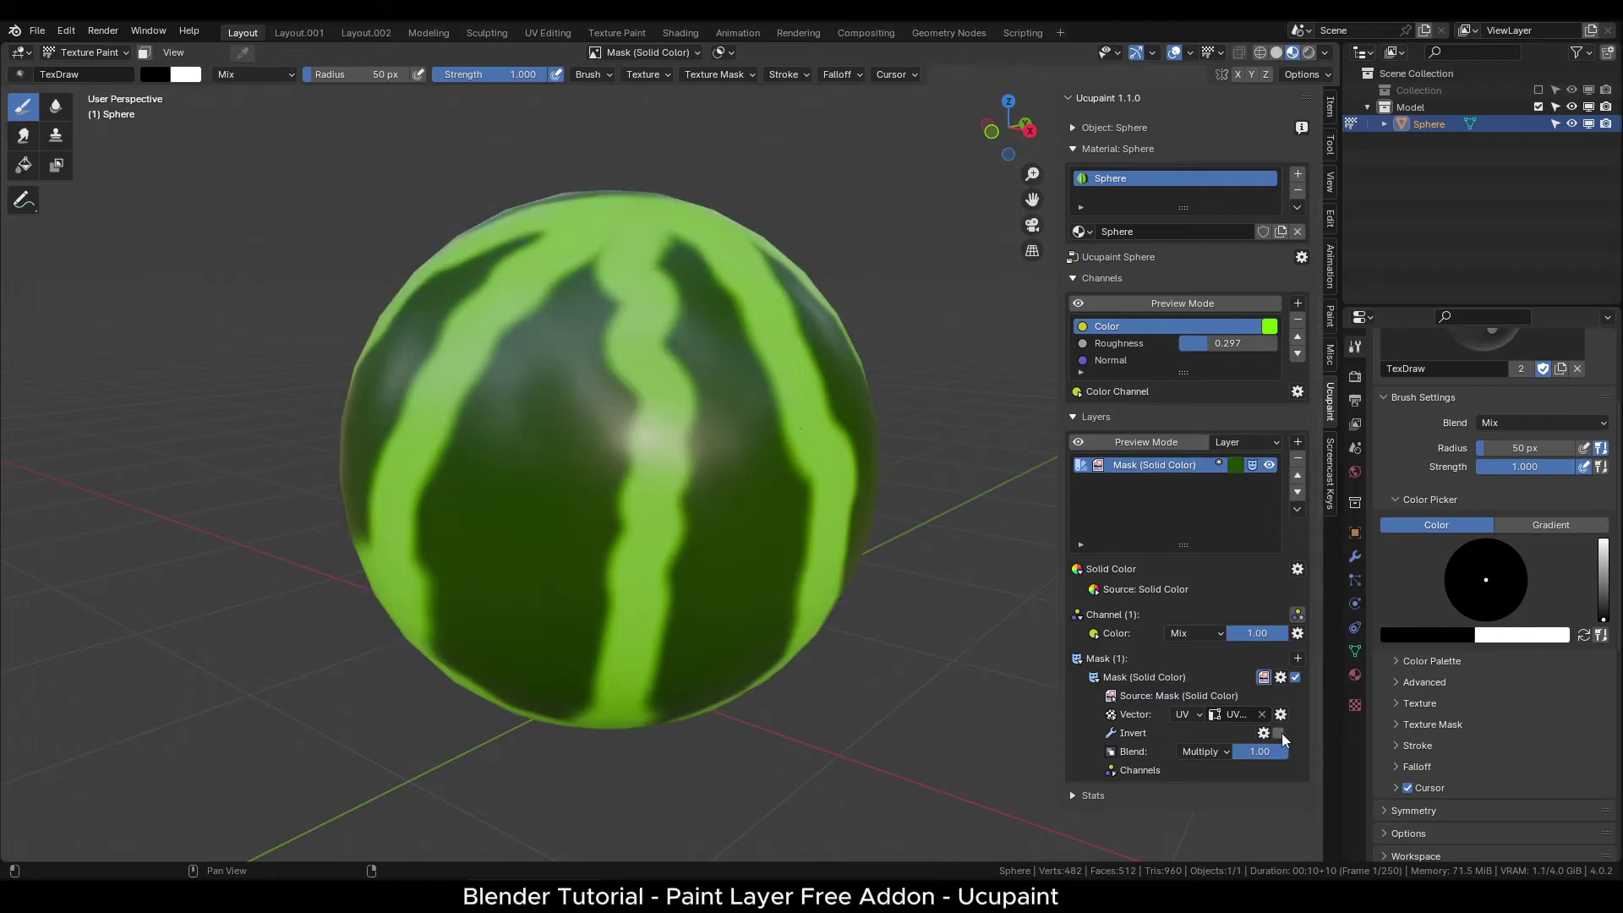
left_click(1282, 733)
Remove the Invert modifier from the Solid Color layer's mask
left_click(1263, 733)
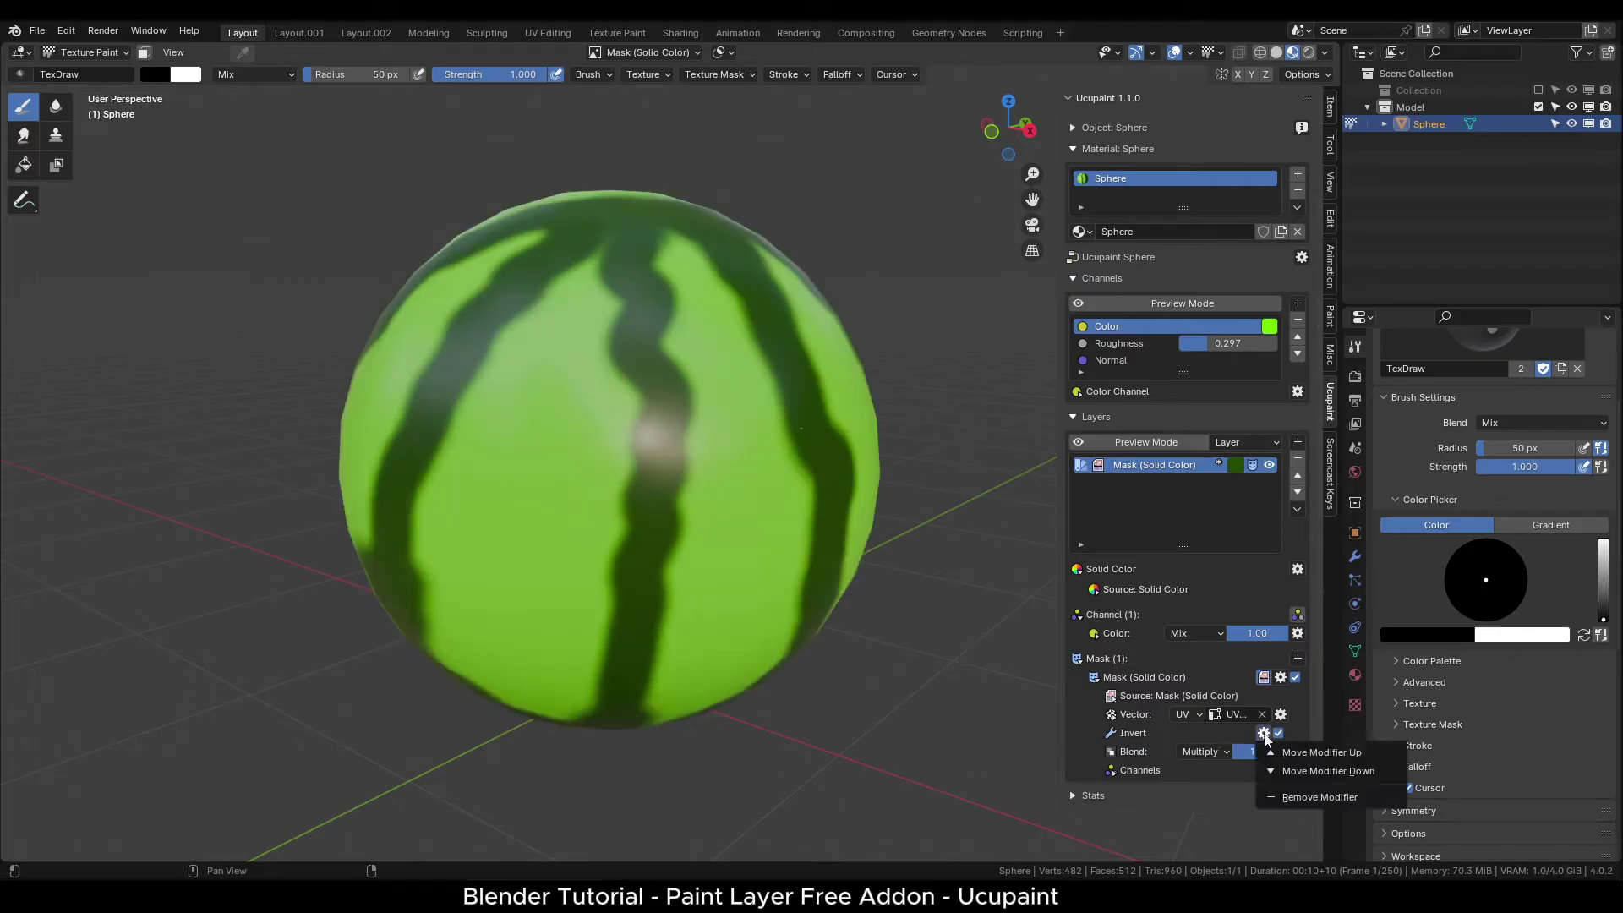
left_click(1302, 803)
scroll(719, 456, "down", 1)
left_click_drag(689, 414, 712, 438, "alt")
scroll(633, 410, "up", 1)
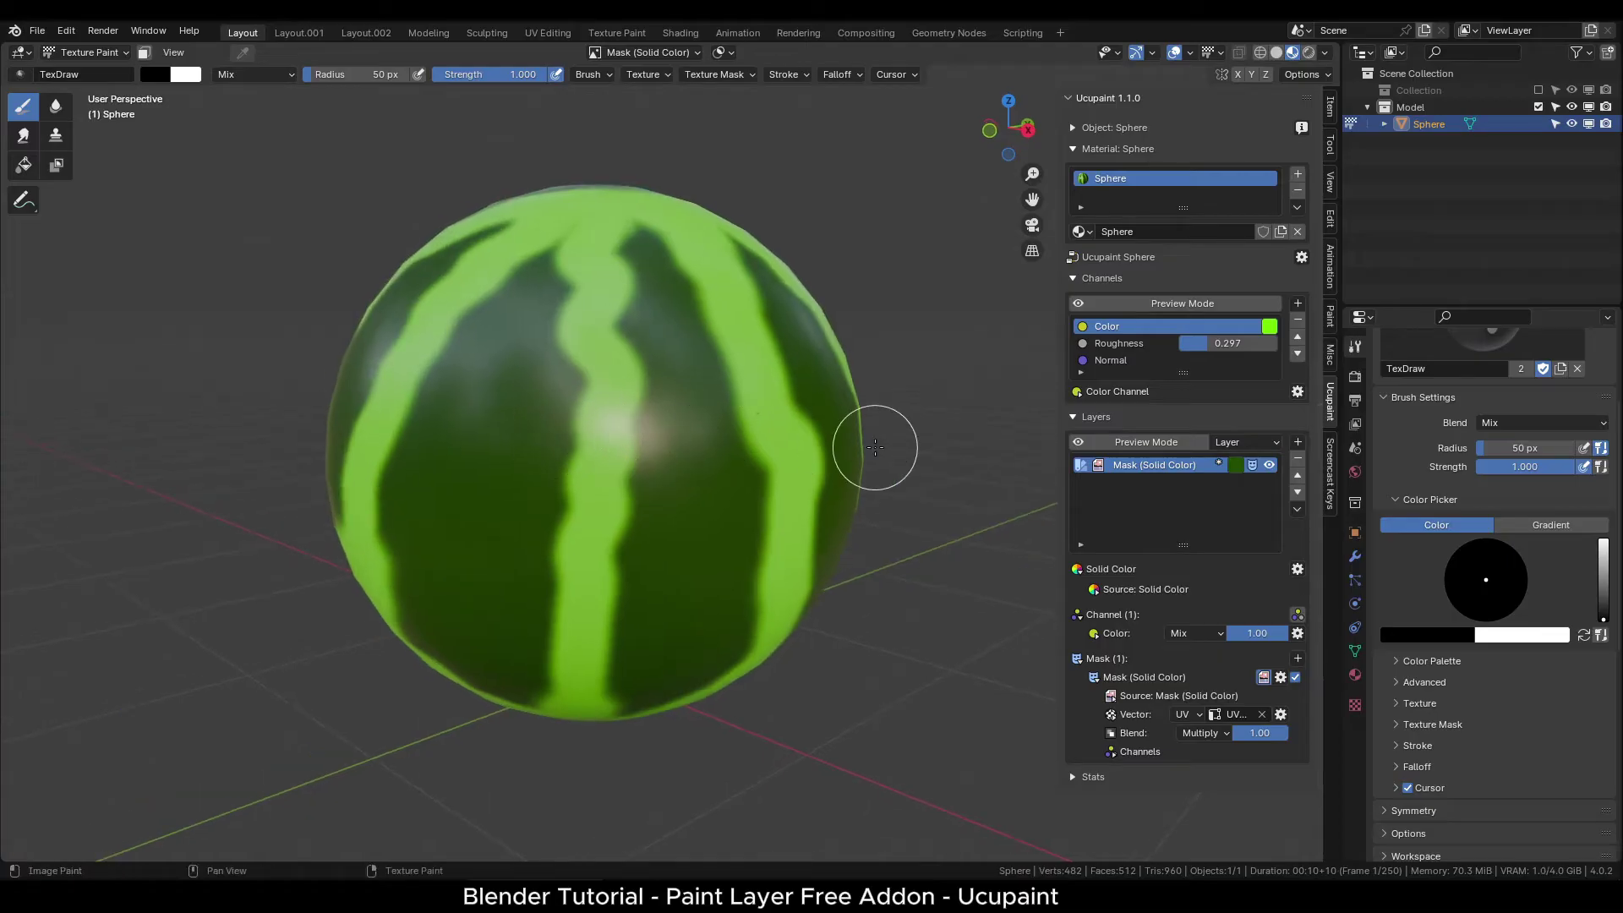
Add a new 1024 × 1024 image layer named Painted Details on the Color channel with Mix blending
left_click(1298, 444)
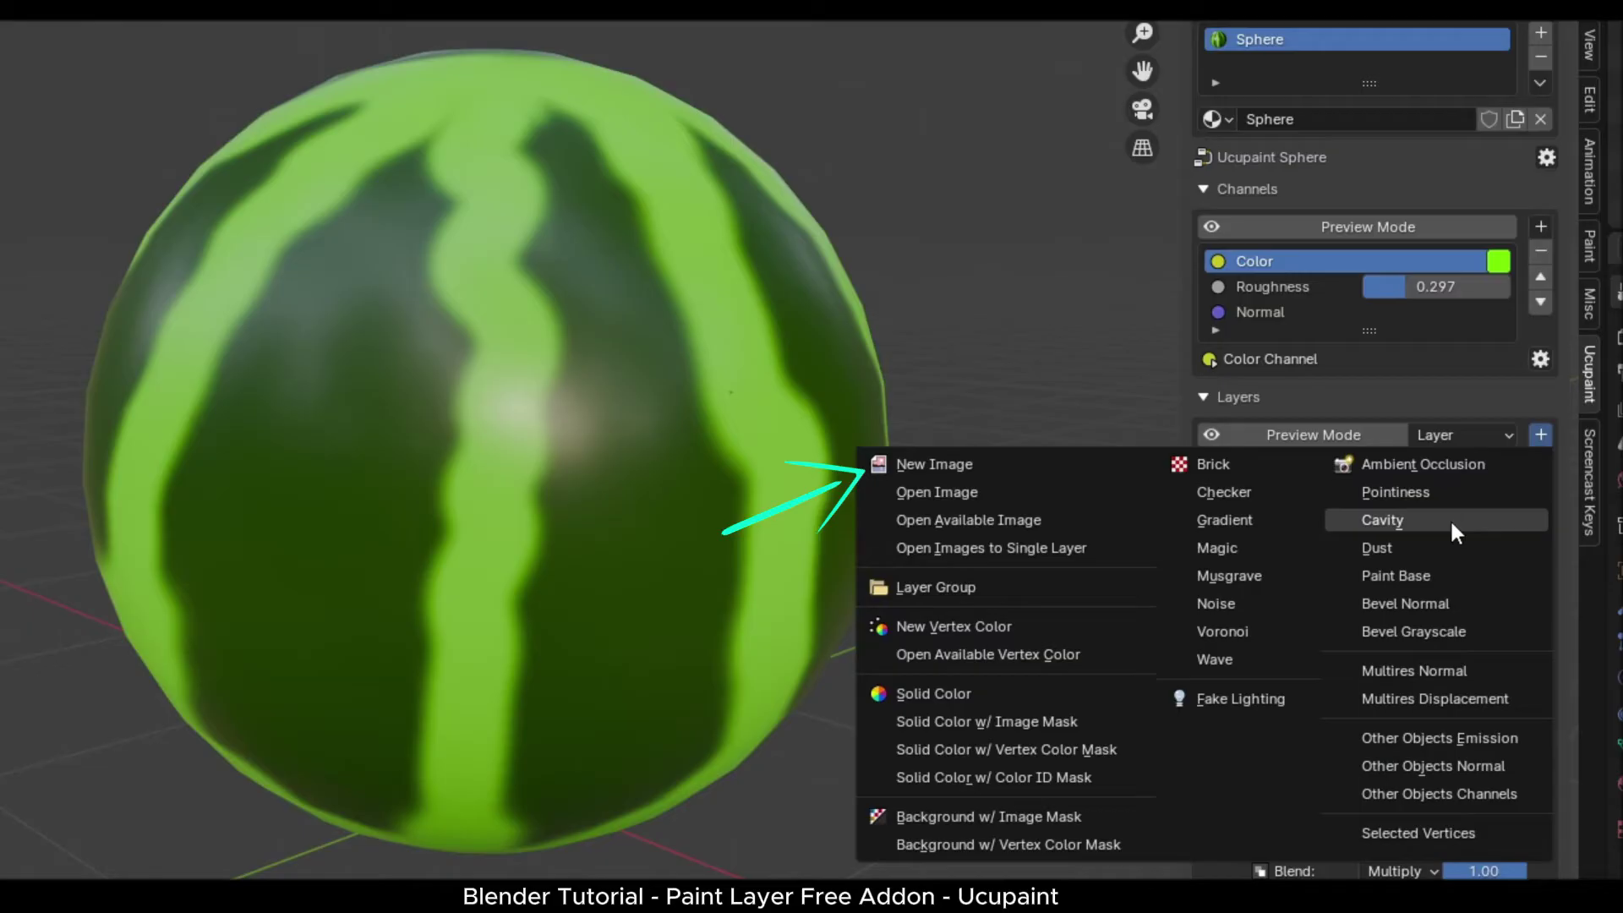
left_click(930, 463)
left_click(989, 448)
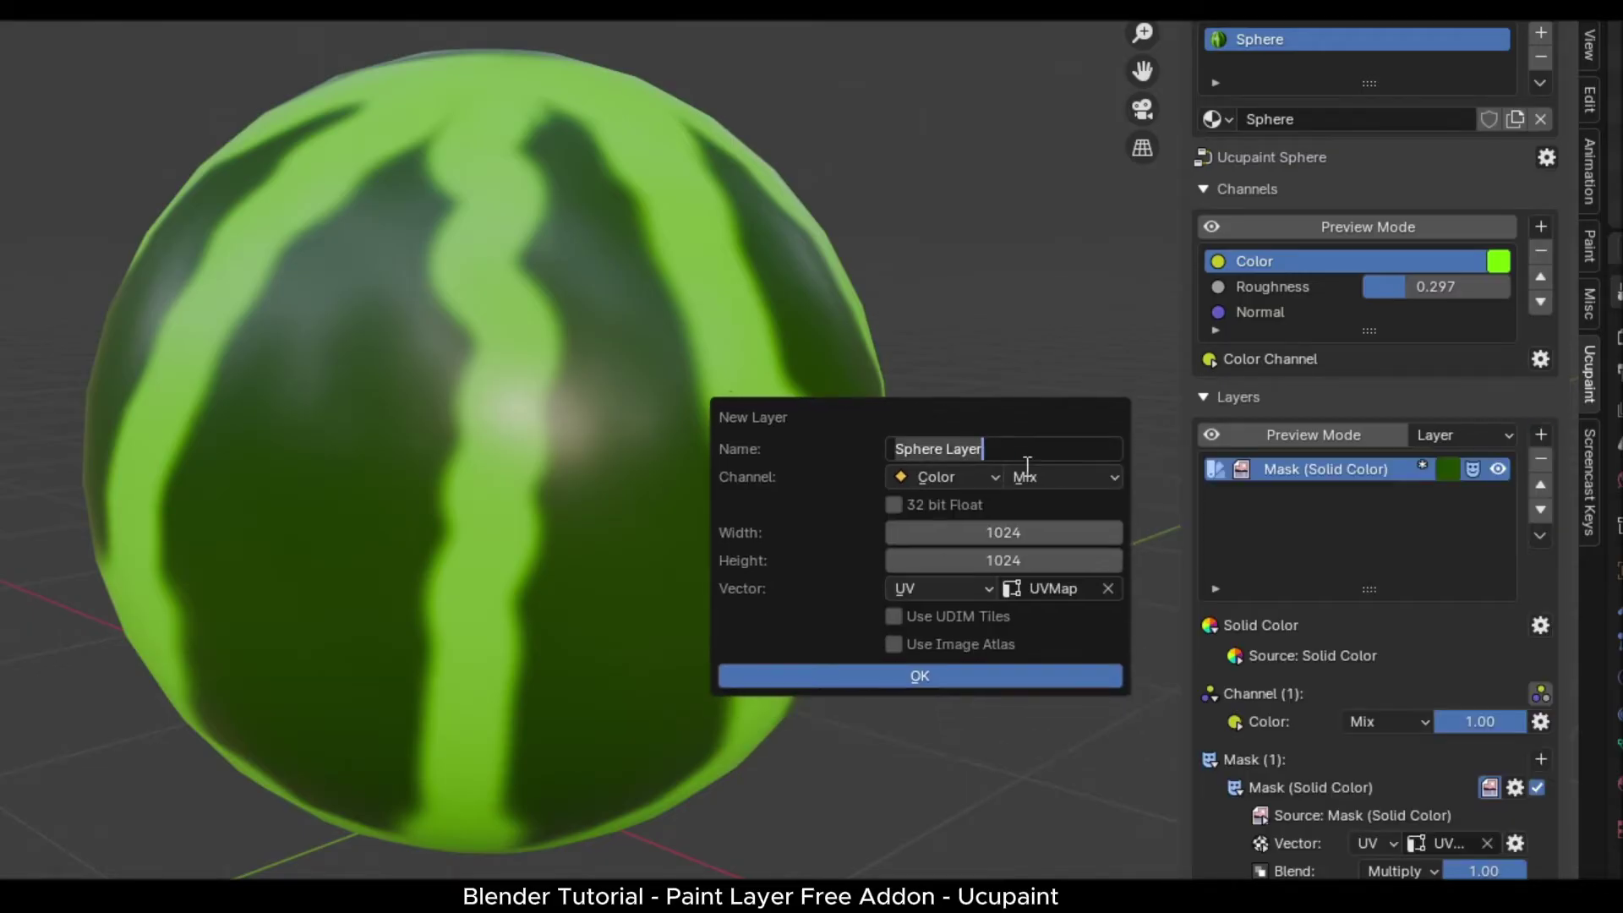
type("Painted Details")
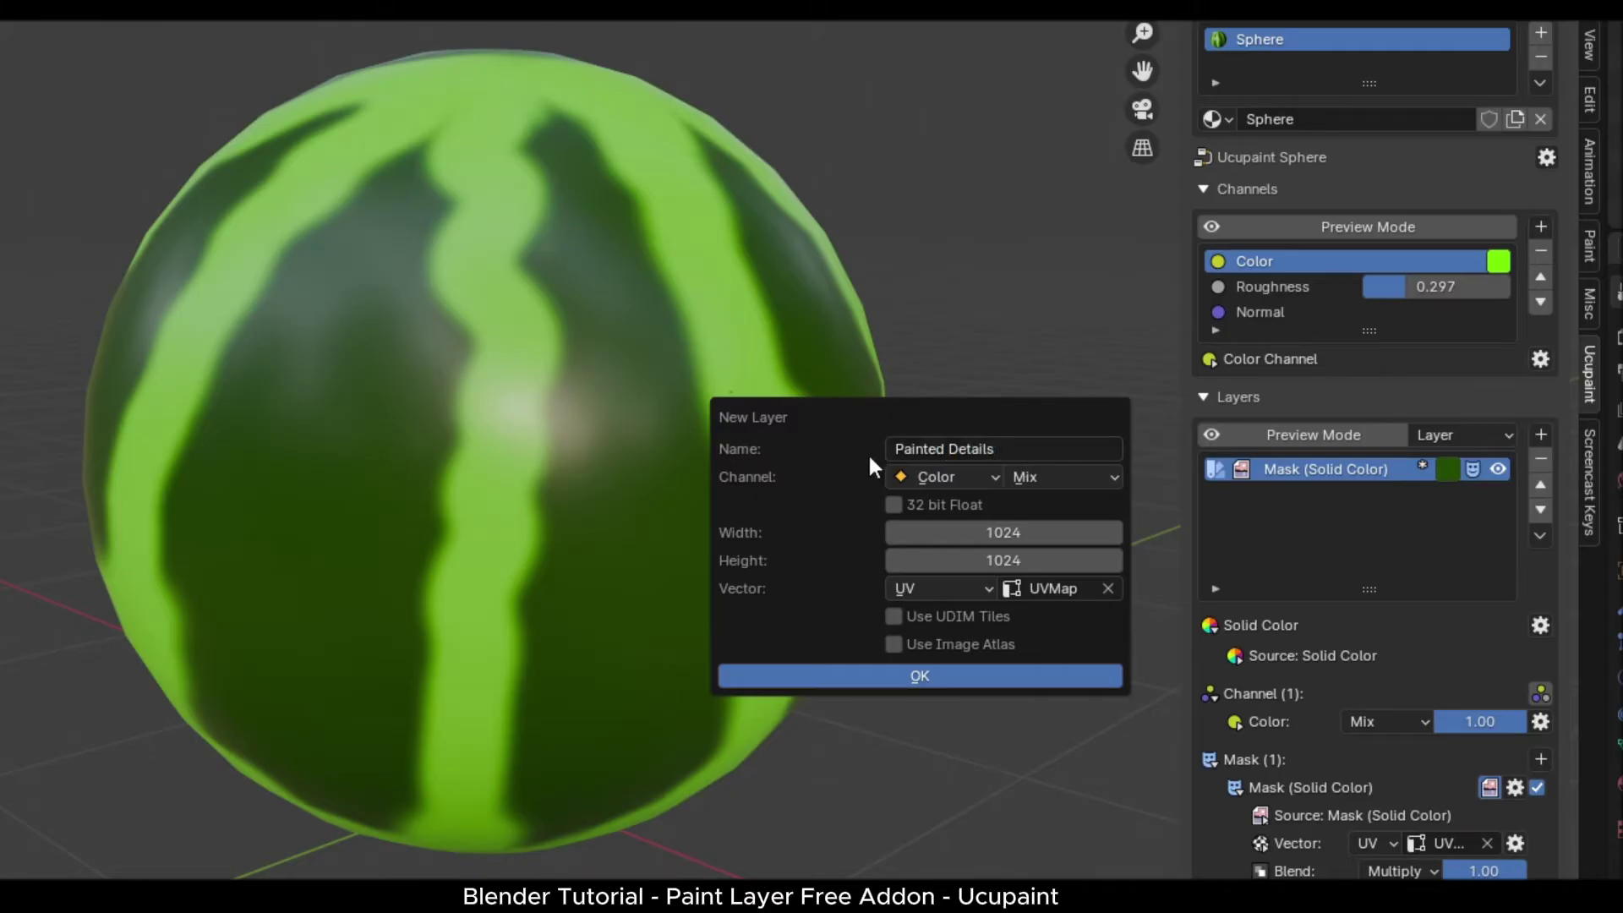
left_click(898, 678)
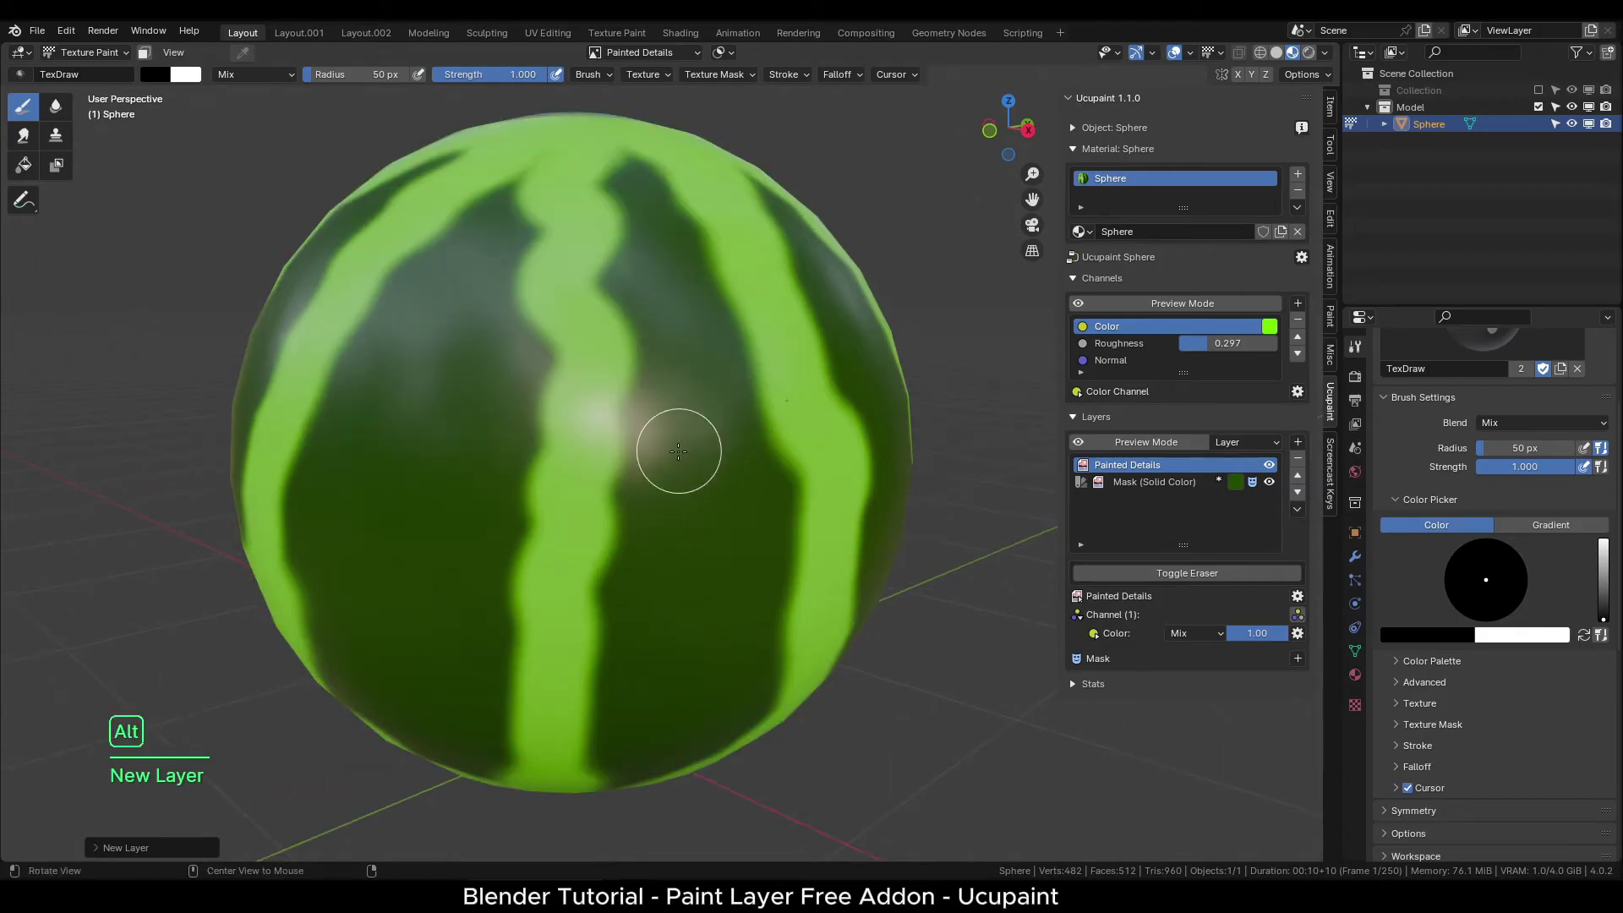
Paint short wavy yellow-orange strokes over the dark green areas on the Painted Details layer with a 21 px brush
scroll(673, 449, "up", 3)
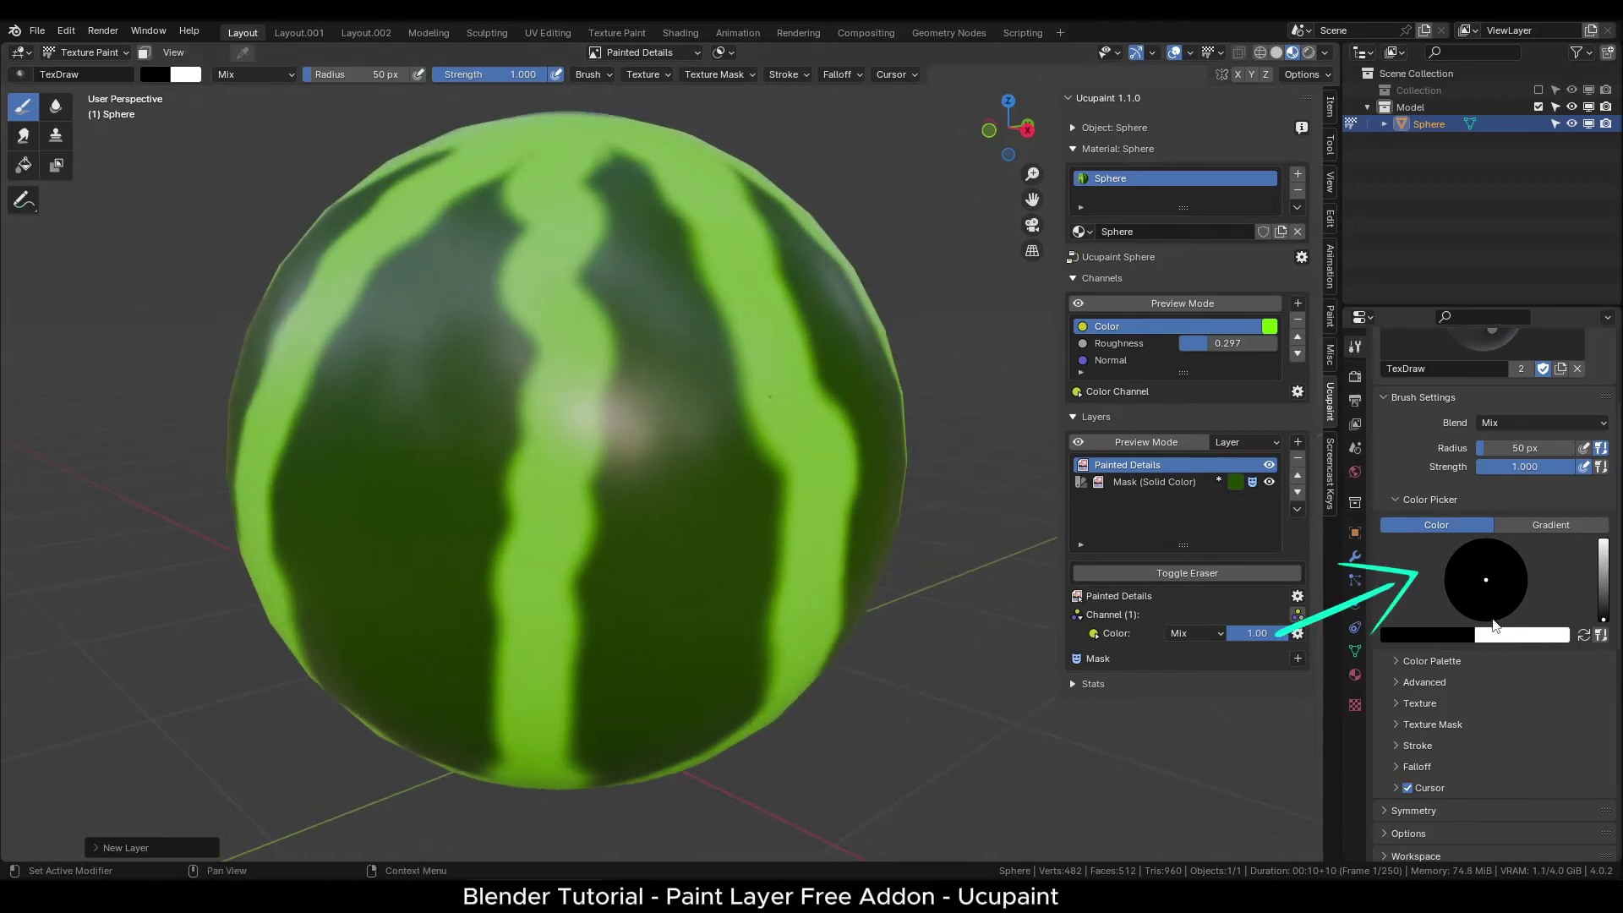
left_click_drag(1600, 568, 1602, 541)
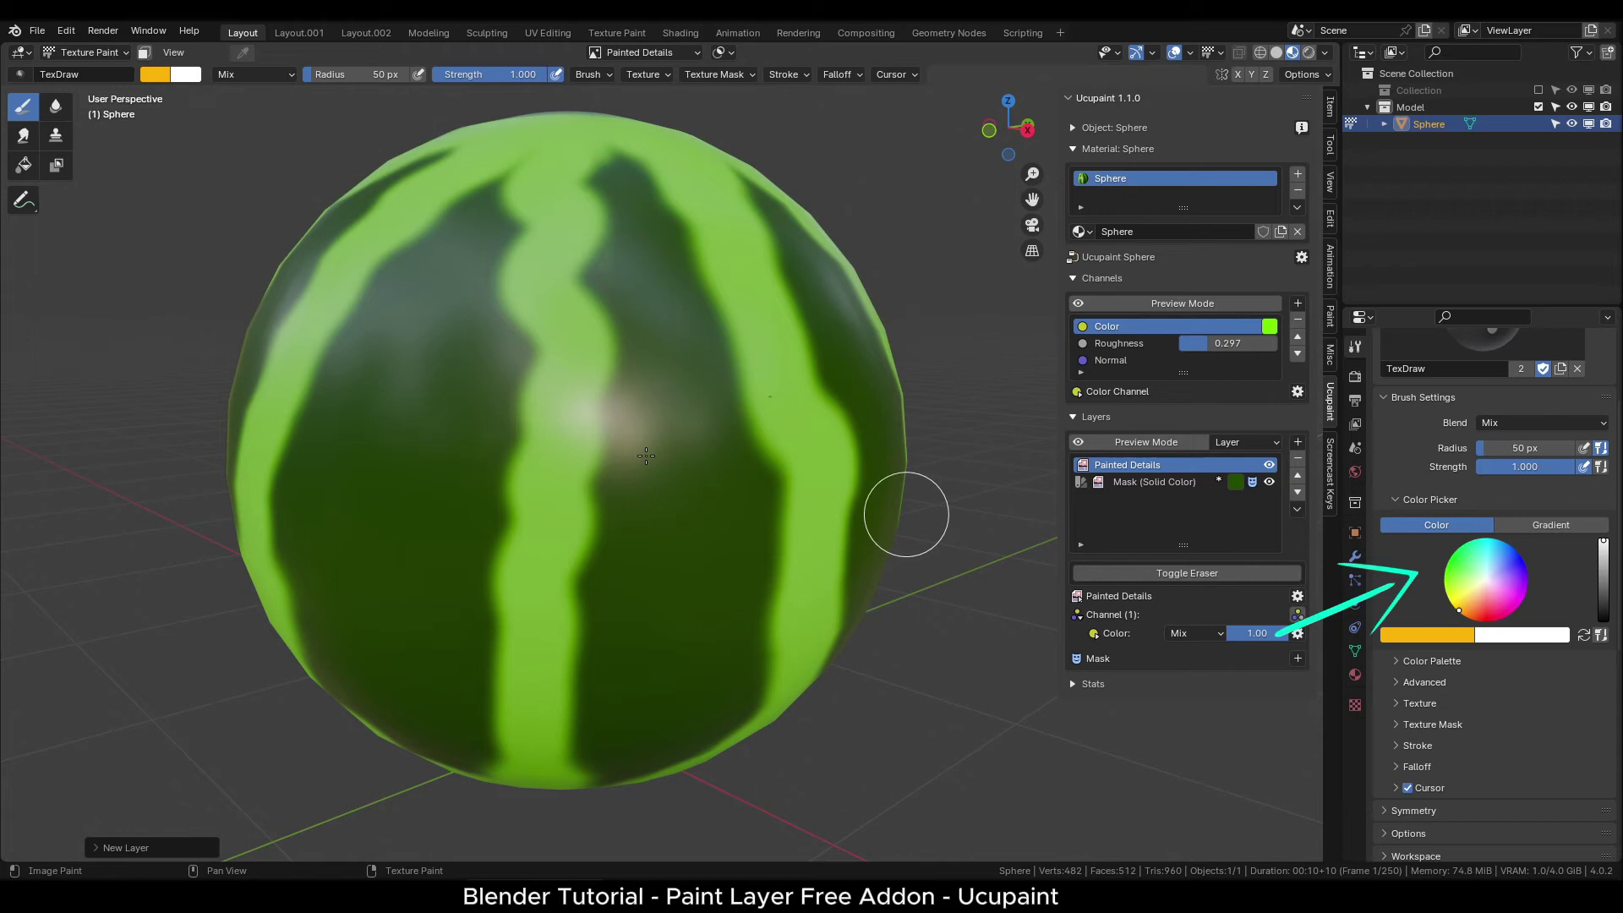
key("f")
left_click(723, 401)
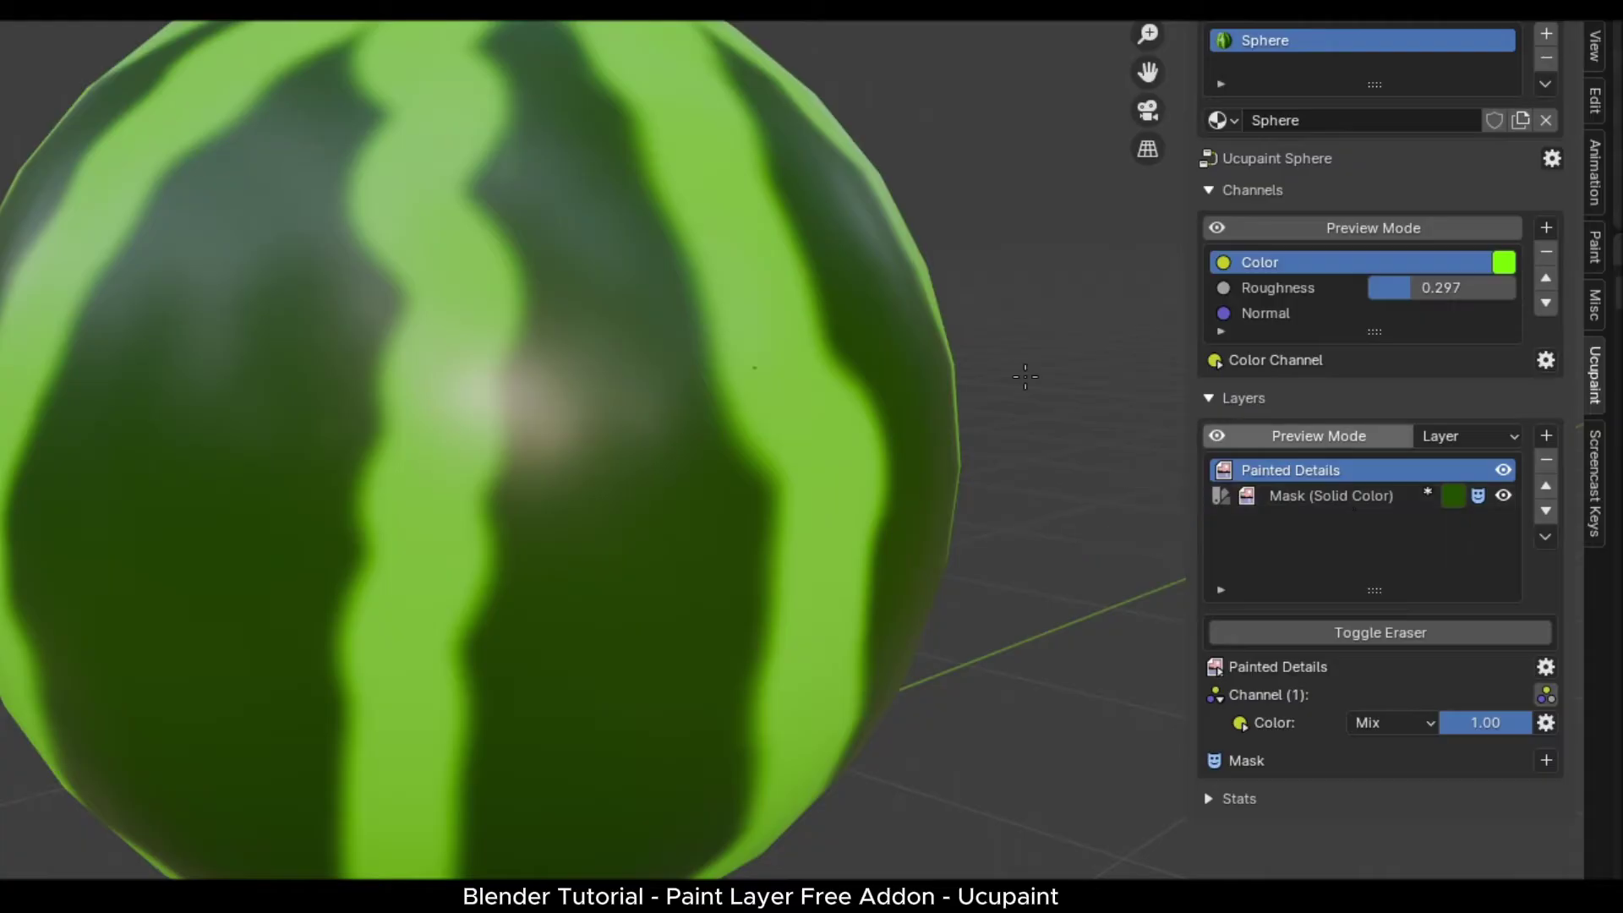
mouse_move(558, 142)
left_mouse_down()
mouse_move(591, 191)
mouse_move(661, 412)
left_mouse_up()
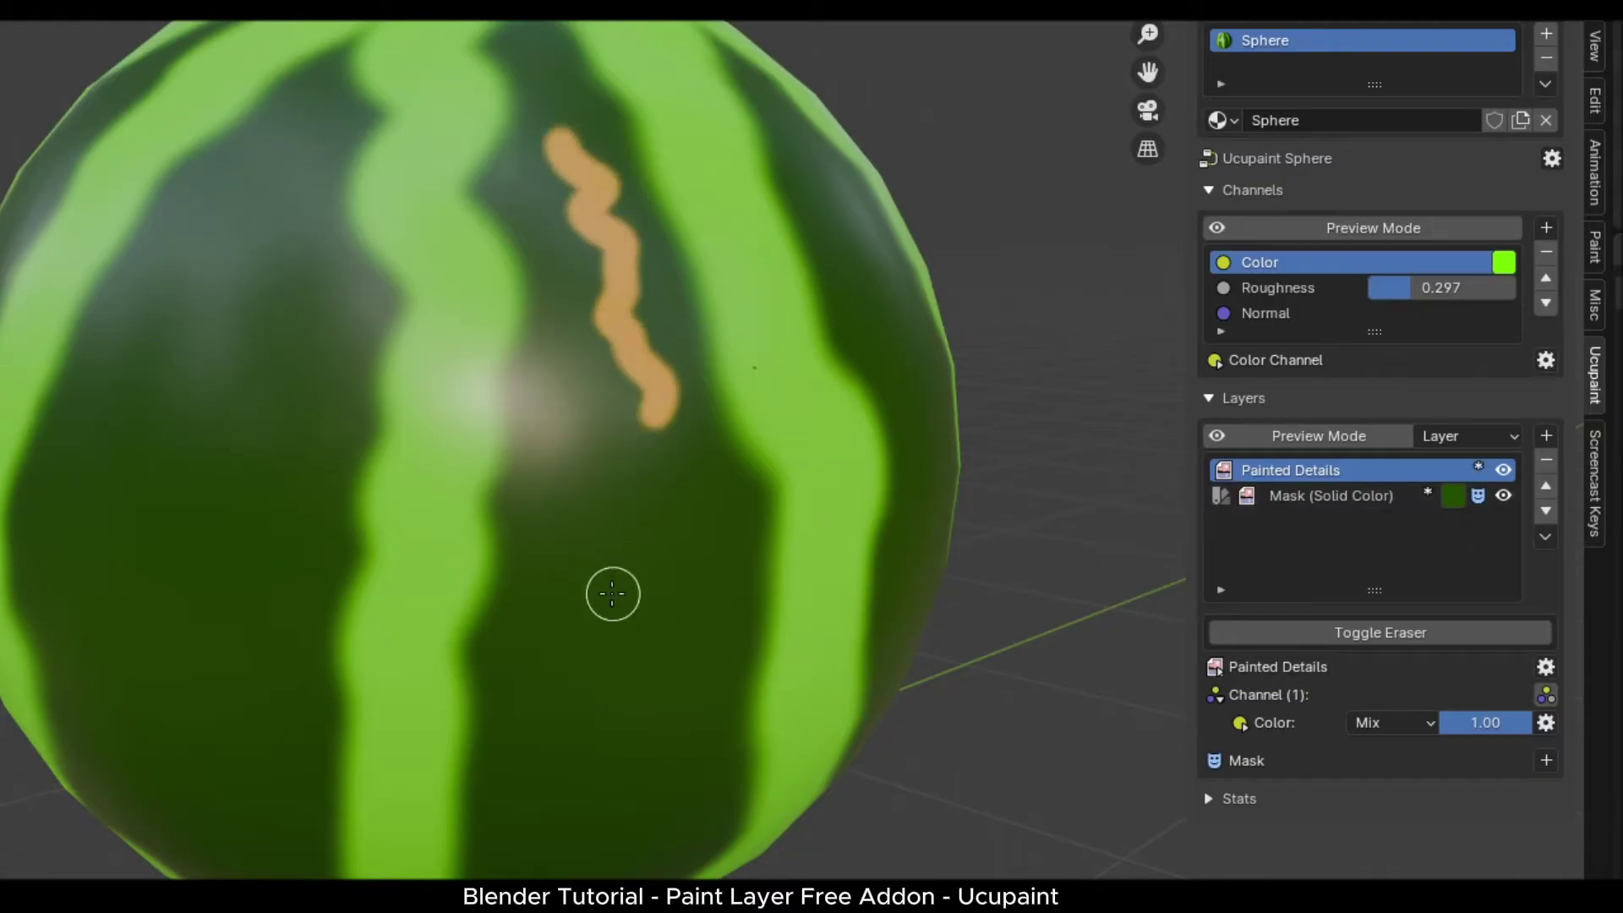
left_click_drag(553, 443, 545, 727)
middle_click_drag(545, 726, 615, 539)
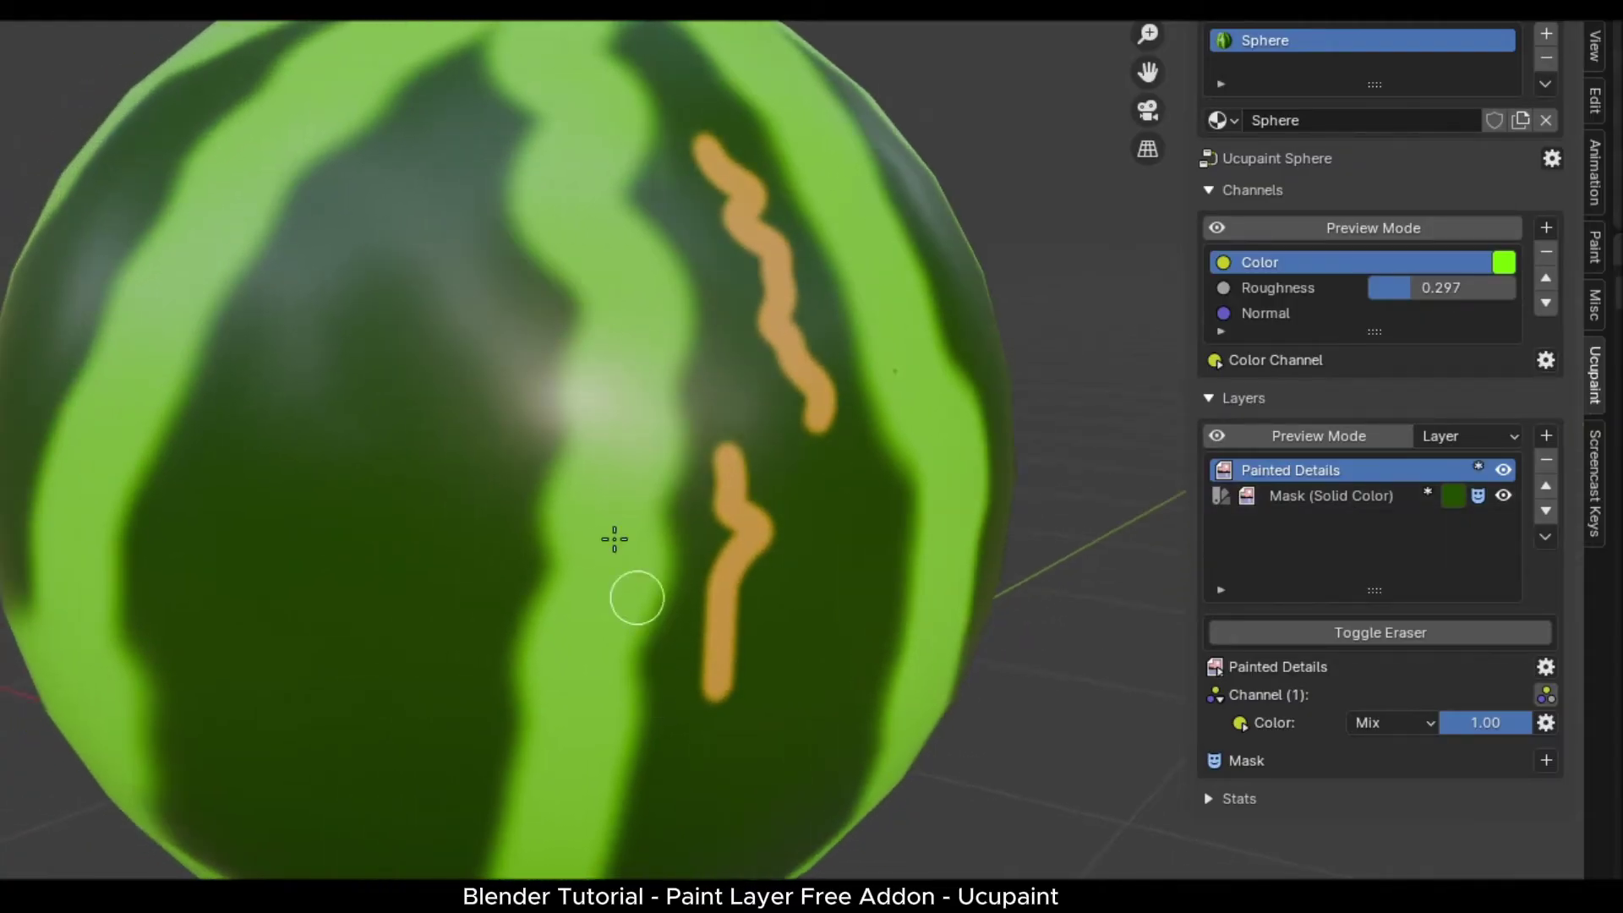
left_click_drag(563, 331, 537, 648)
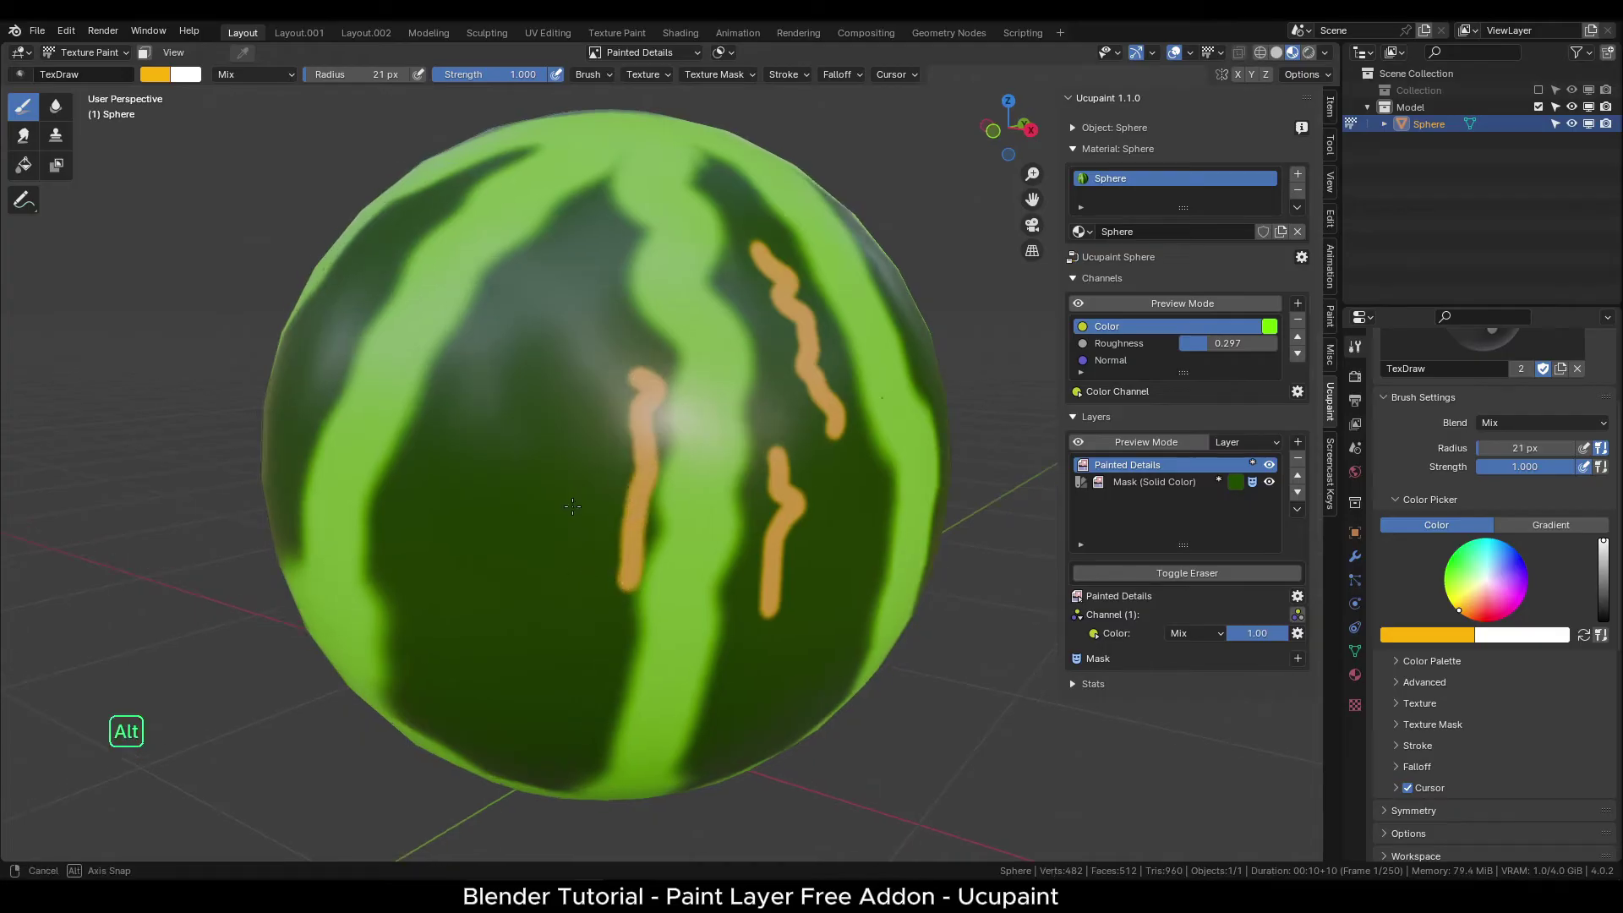
middle_click_drag(572, 507, 560, 506)
left_click_drag(634, 271, 576, 444)
mouse_move(670, 480)
left_mouse_down("alt")
mouse_move(574, 430)
mouse_move(660, 427)
mouse_move(666, 580)
mouse_move(643, 632)
left_mouse_up("alt")
left_click_drag(560, 353, 533, 494)
Change the brush colour to pink-red and add wavy strokes among the orange ones and over the light stripes
left_click_drag(1491, 583, 1498, 611)
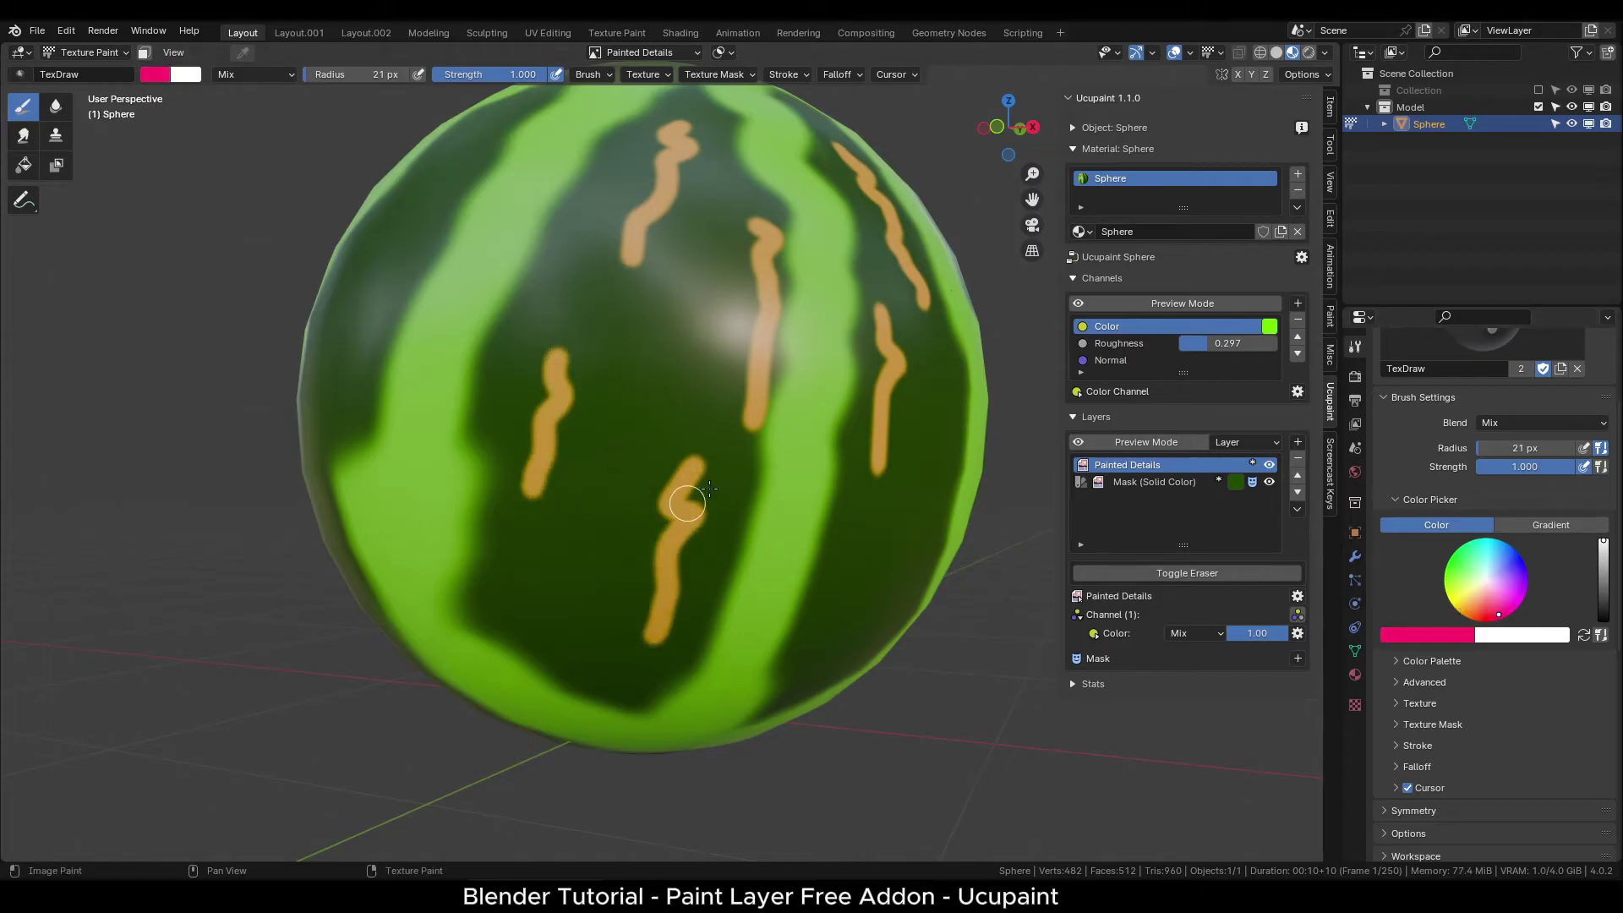
left_click_drag(681, 313, 614, 548)
left_click_drag(537, 259, 461, 448)
middle_click_drag(786, 477, 685, 511)
left_click_drag(697, 477, 690, 711)
left_click_drag(565, 656, 555, 742)
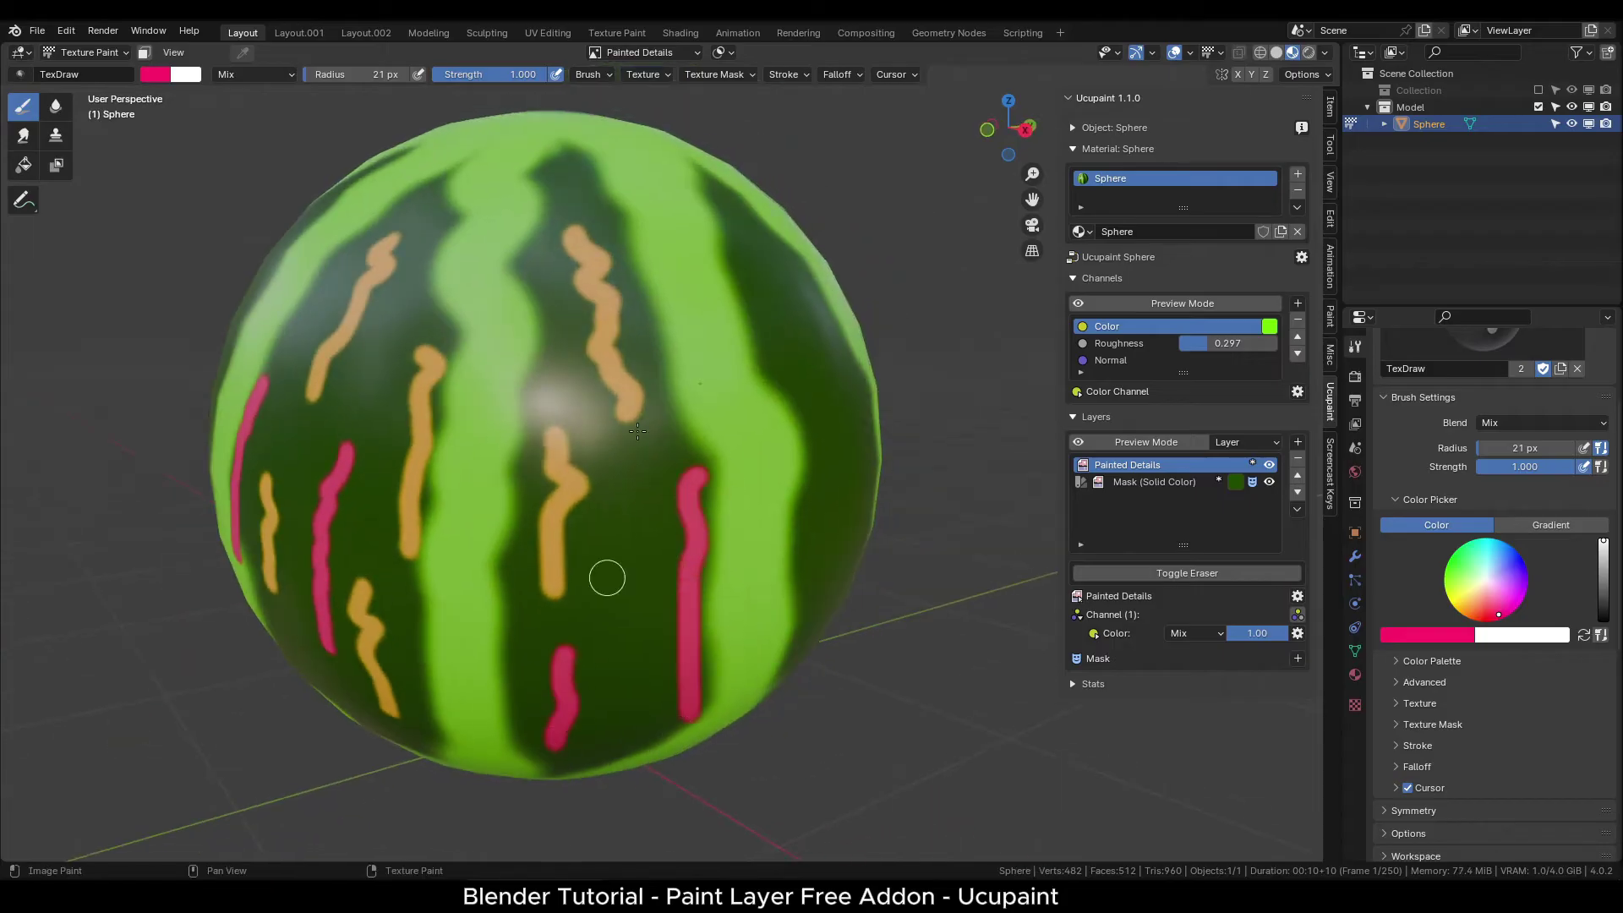
left_click_drag(685, 315, 732, 460)
mouse_move(743, 456)
left_mouse_down("alt")
mouse_move(777, 482)
mouse_move(862, 380)
left_mouse_up("alt")
scroll(845, 373, "down", 2)
scroll(711, 245, "up", 1)
left_click_drag(641, 208, 551, 321)
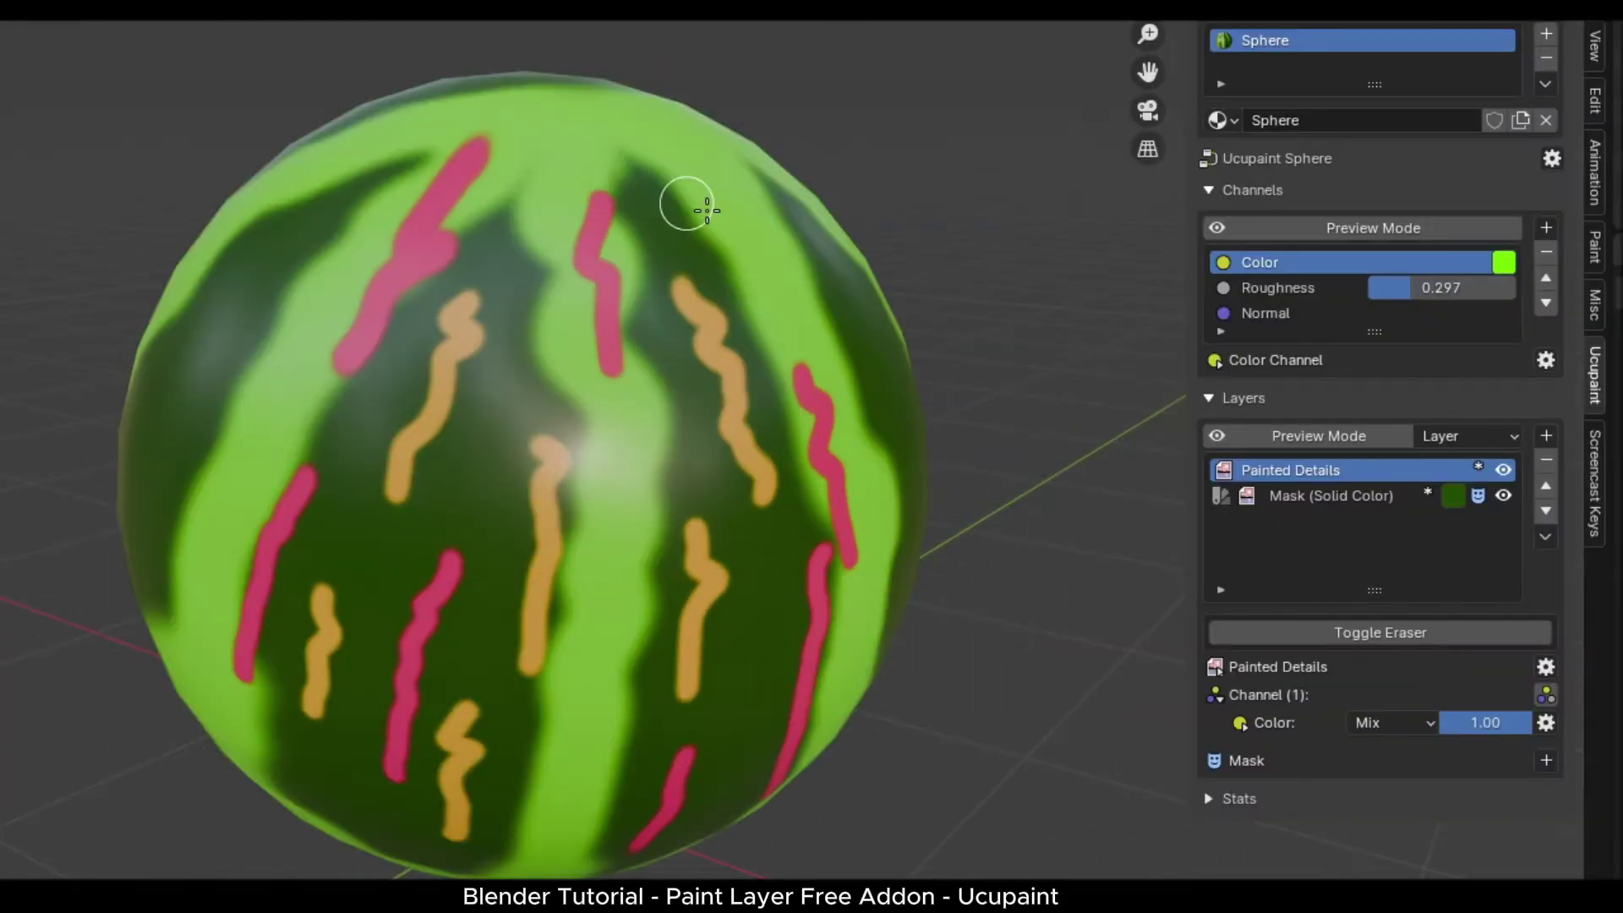
Toggle the visibility of the Painted Details and Mask (Solid Color) layers to compare what each contributes, leaving both visible
left_click(1502, 471)
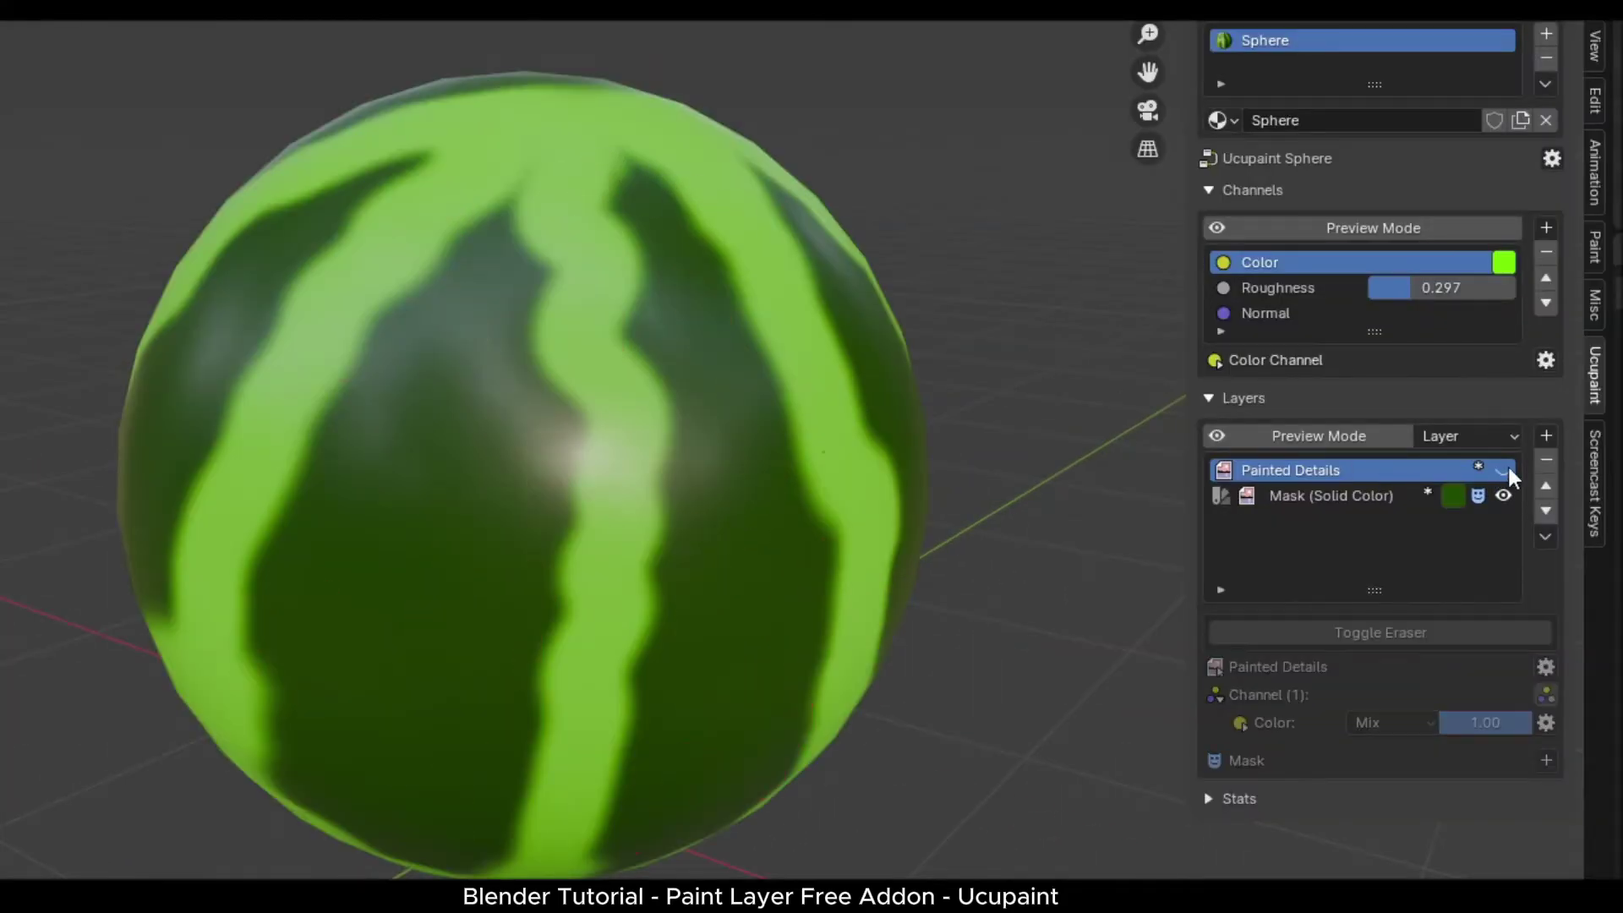
left_click(1506, 470)
left_click(1505, 497)
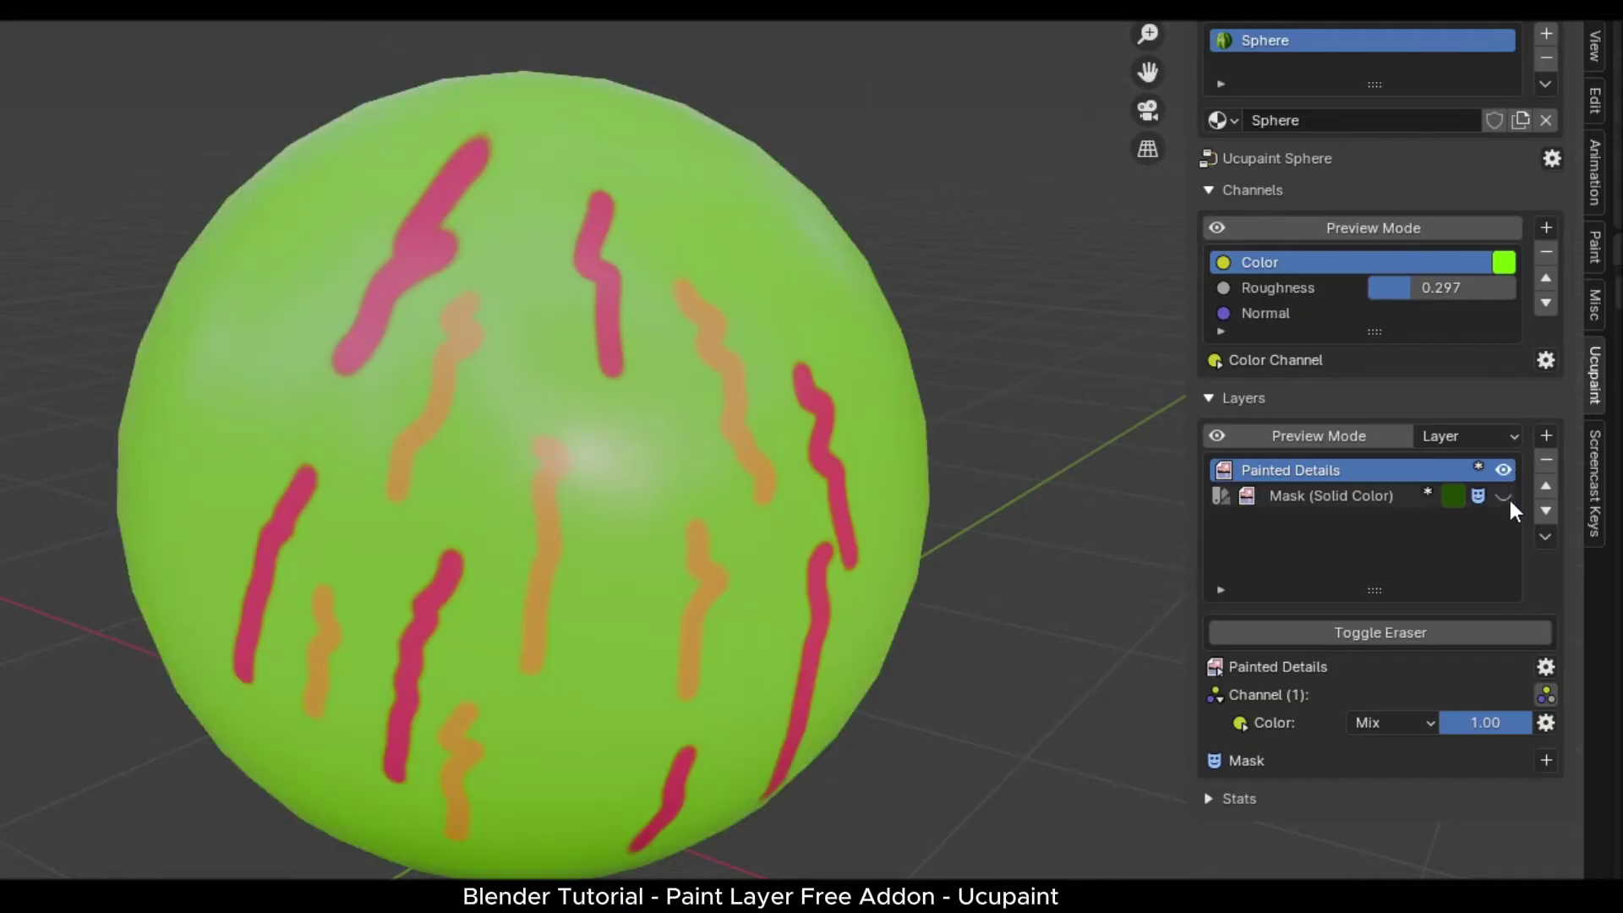
left_click(1504, 470)
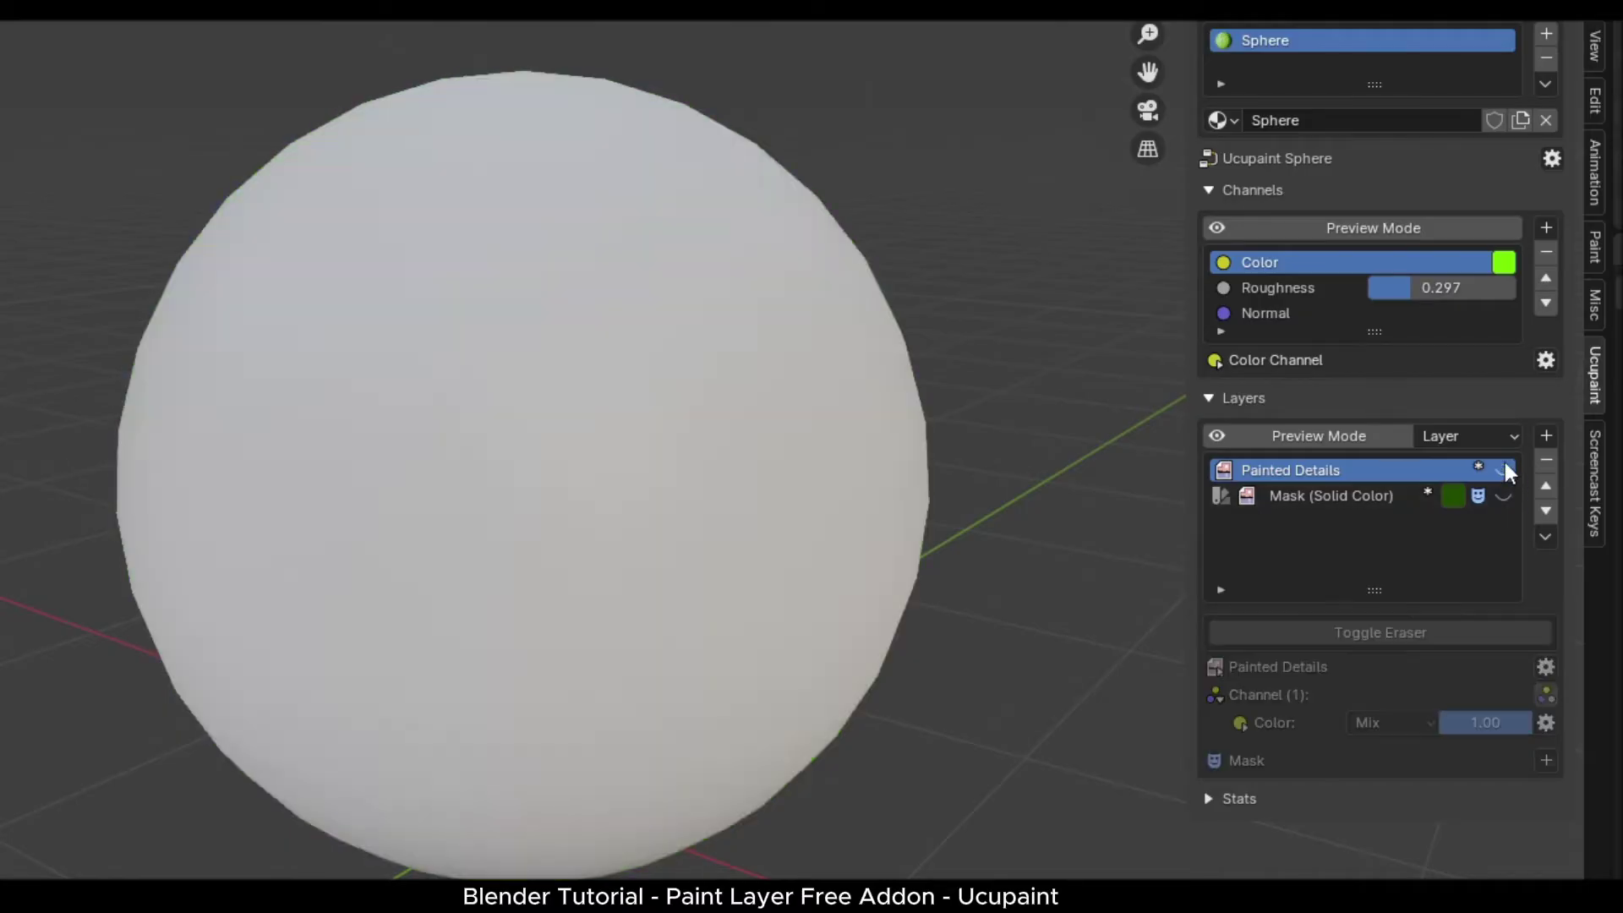
left_click(1503, 469)
left_click(1504, 497)
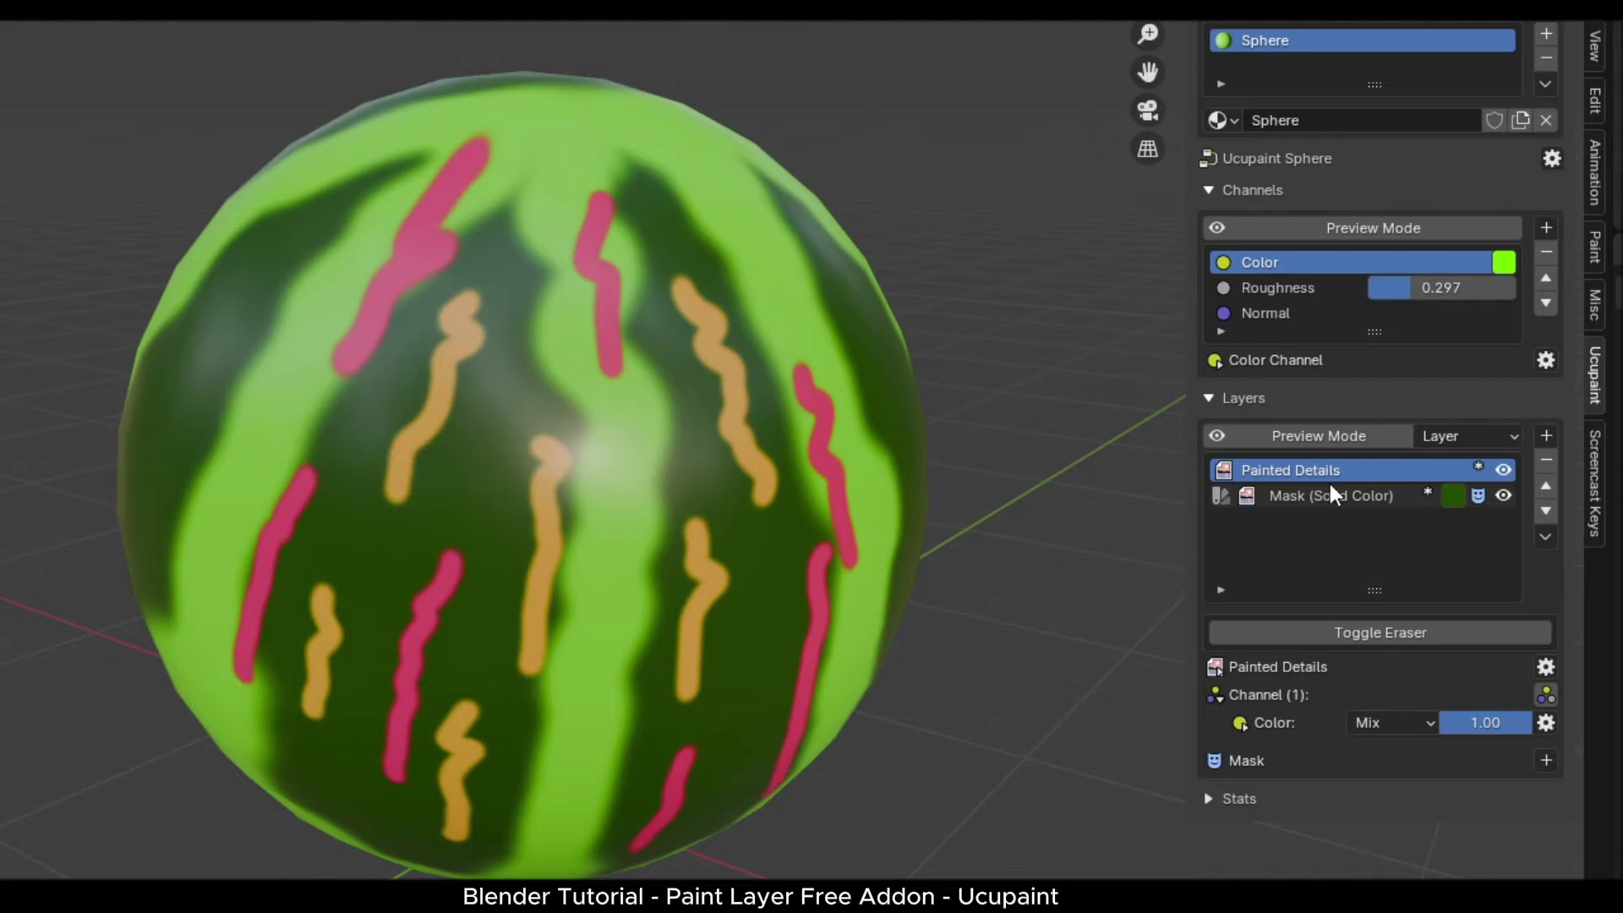
mouse_move(1485, 722)
left_mouse_down()
mouse_move(1457, 722)
mouse_move(1533, 722)
left_mouse_up()
left_click(1406, 719)
scroll(414, 360, "down", 2)
scroll(523, 448, "up", 3)
middle_click_drag(615, 450, 624, 396, "alt")
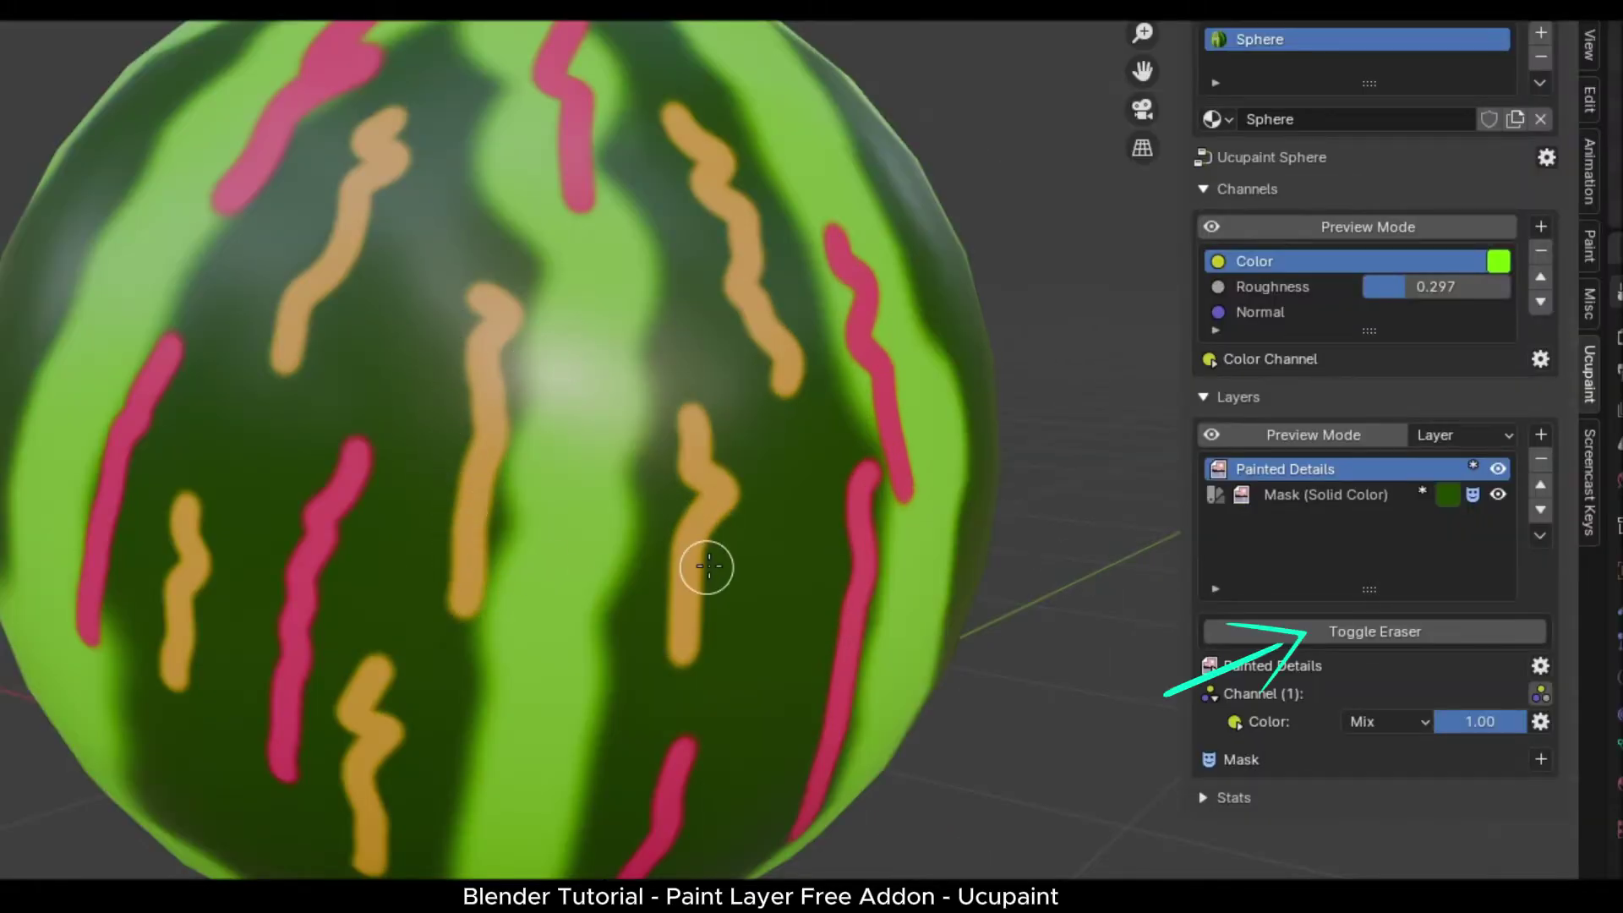
Turn on the eraser with a 39 px radius and erase three orange strokes and a short pink one around the central stripe
left_click(1452, 632)
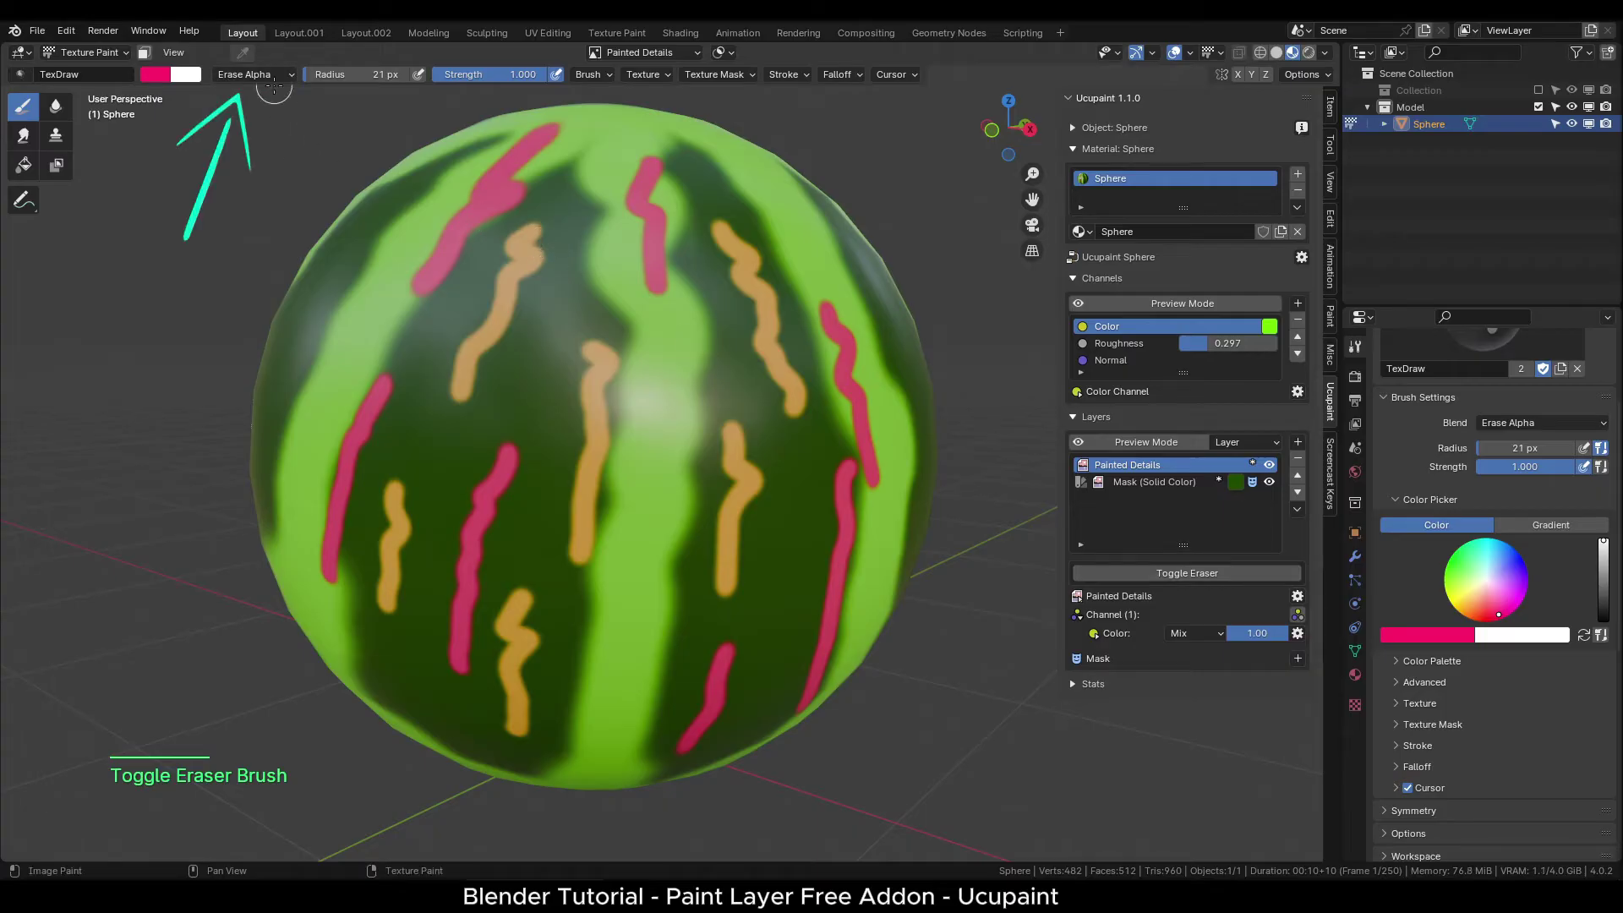
key("f")
left_click(580, 507)
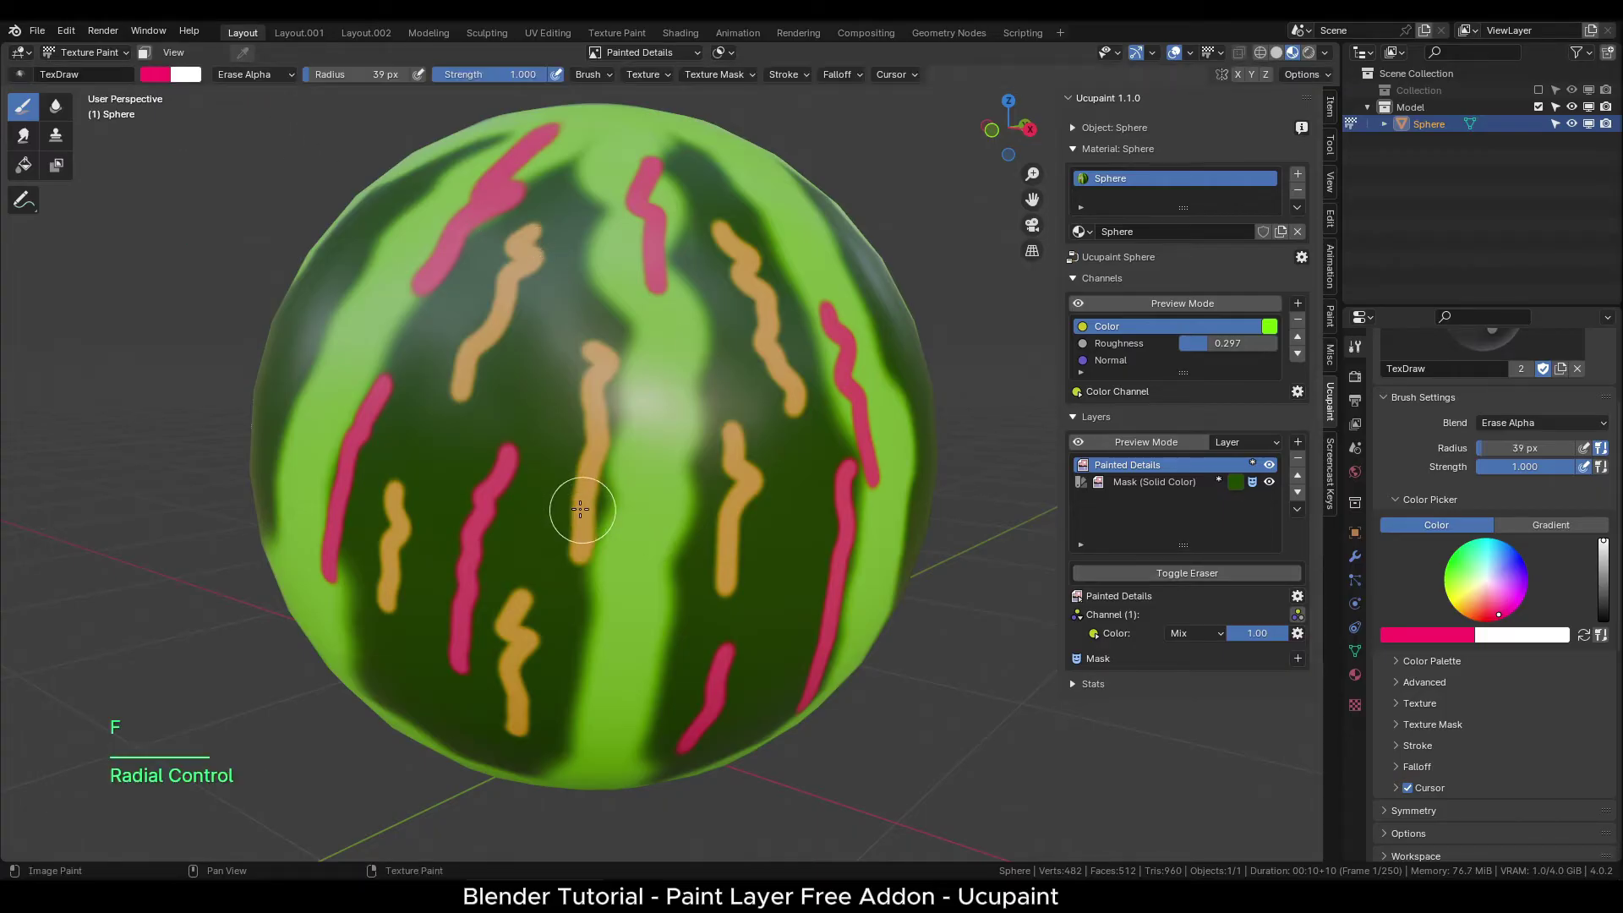
mouse_move(584, 549)
left_mouse_down()
mouse_move(602, 344)
mouse_move(566, 507)
mouse_move(746, 500)
mouse_move(743, 572)
mouse_move(712, 695)
mouse_move(682, 736)
mouse_move(507, 652)
mouse_move(513, 702)
left_mouse_up()
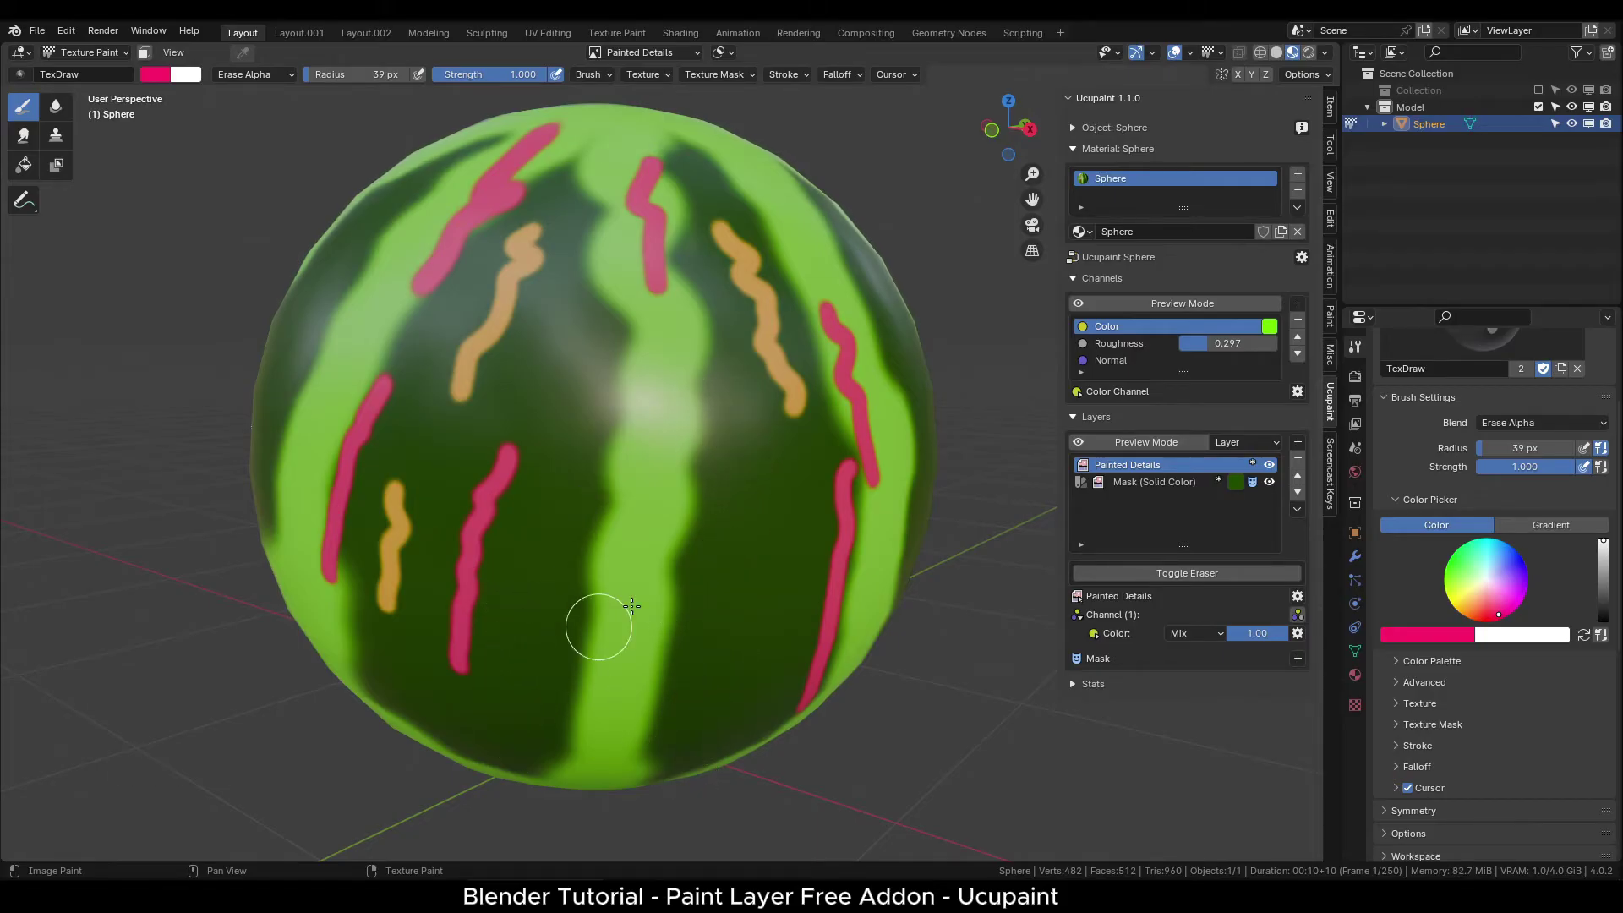
Turn off the eraser, set the brush radius to 15 px, and paint thin pink strokes on both sides of the central stripe
left_click(1133, 573)
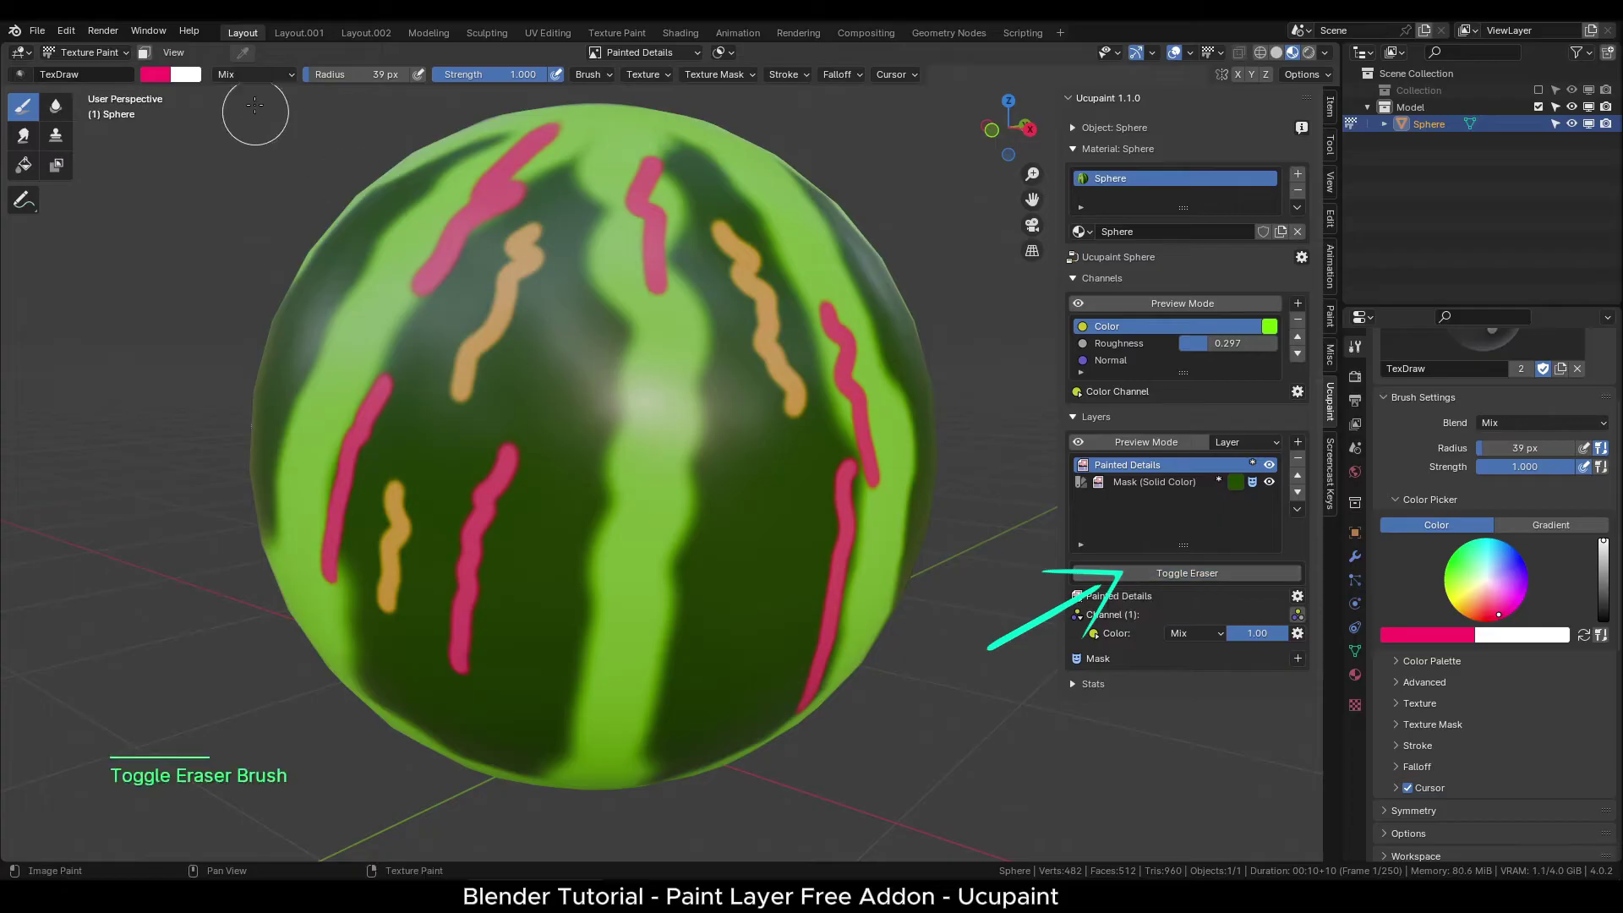
key("f")
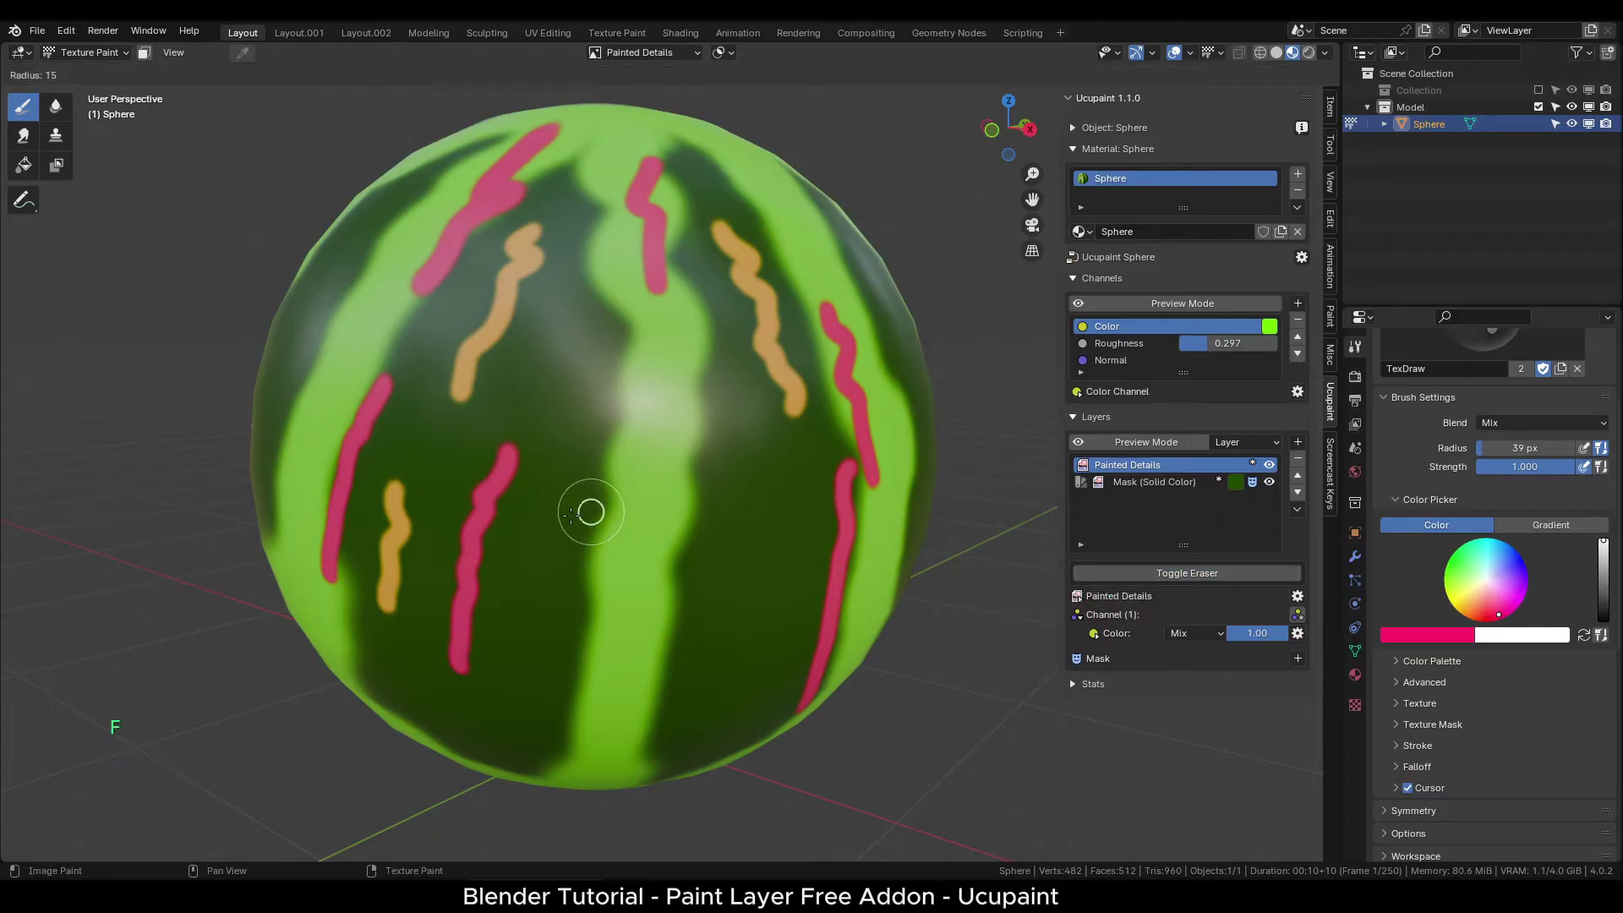
left_click(589, 508)
left_click_drag(607, 420, 575, 591)
mouse_move(729, 431)
left_mouse_down()
mouse_move(732, 547)
mouse_move(697, 725)
left_mouse_up()
scroll(634, 403, "up", 2)
middle_click_drag(635, 402, 638, 430, "alt")
scroll(635, 418, "down", 2)
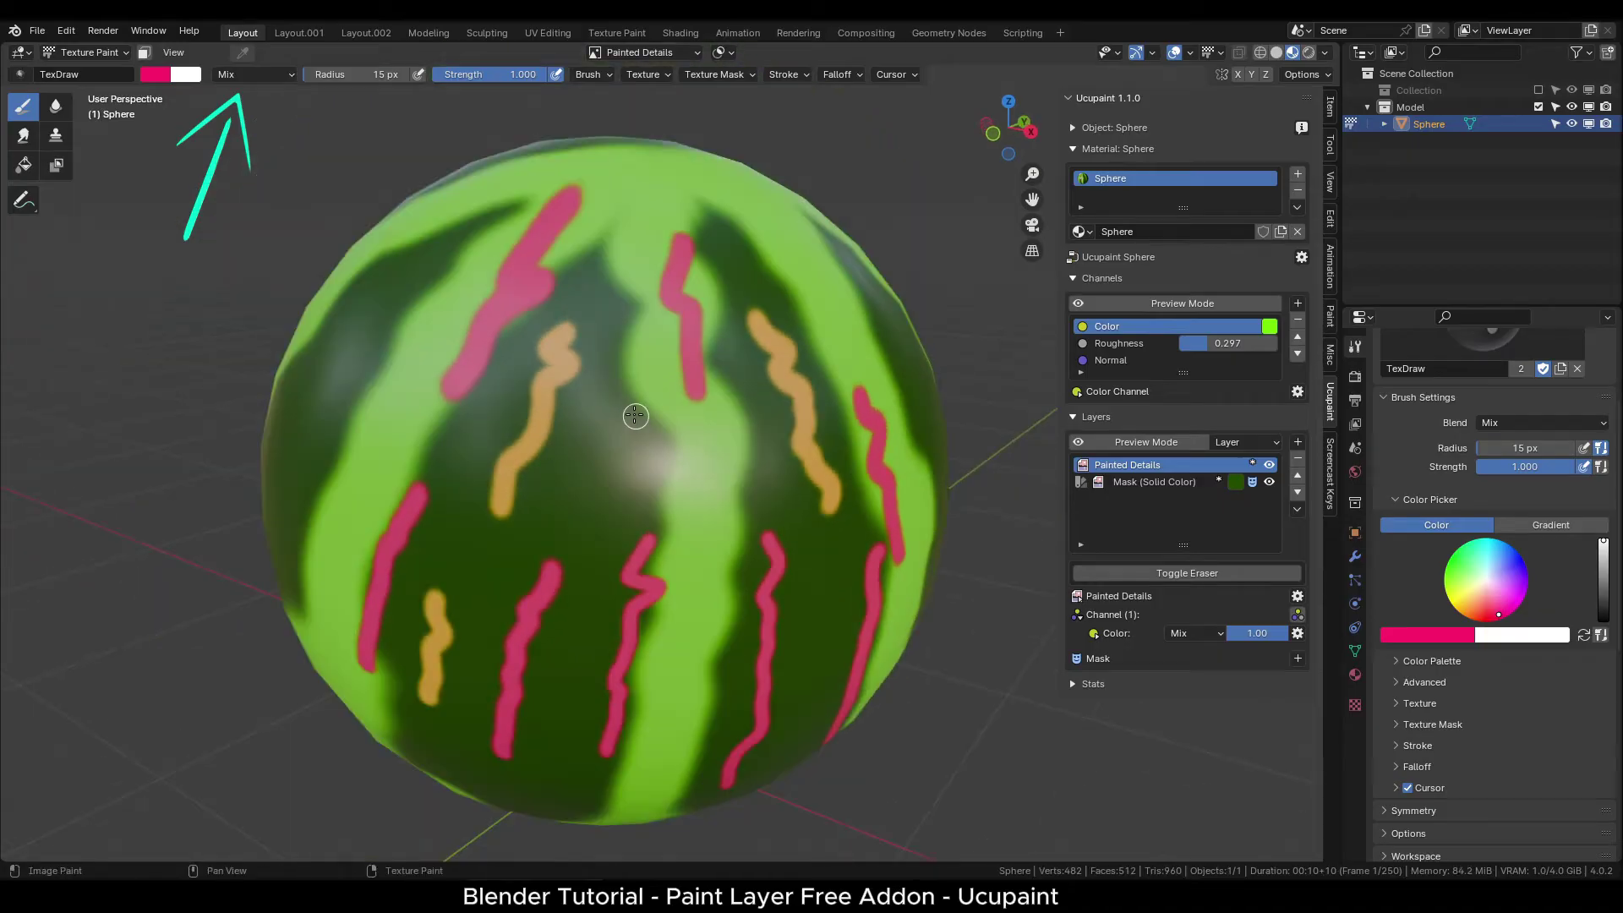
left_click_drag(586, 426, 572, 479)
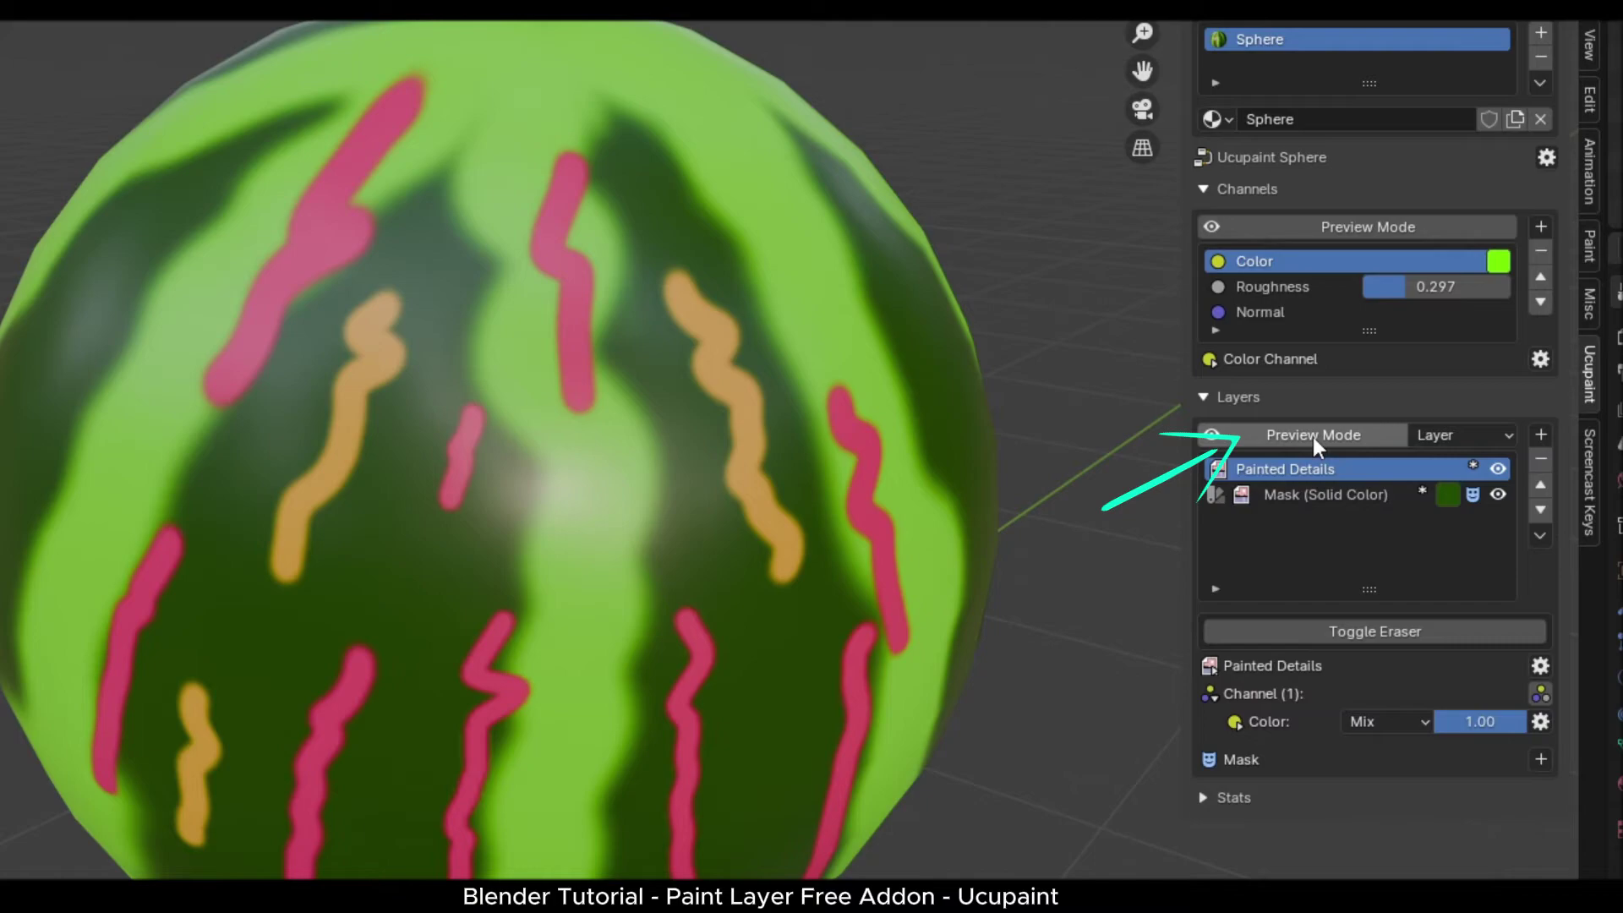
Turn on the layer Preview Mode to inspect the Painted Details layer on its own
left_click(1360, 434)
scroll(934, 446, "down", 3)
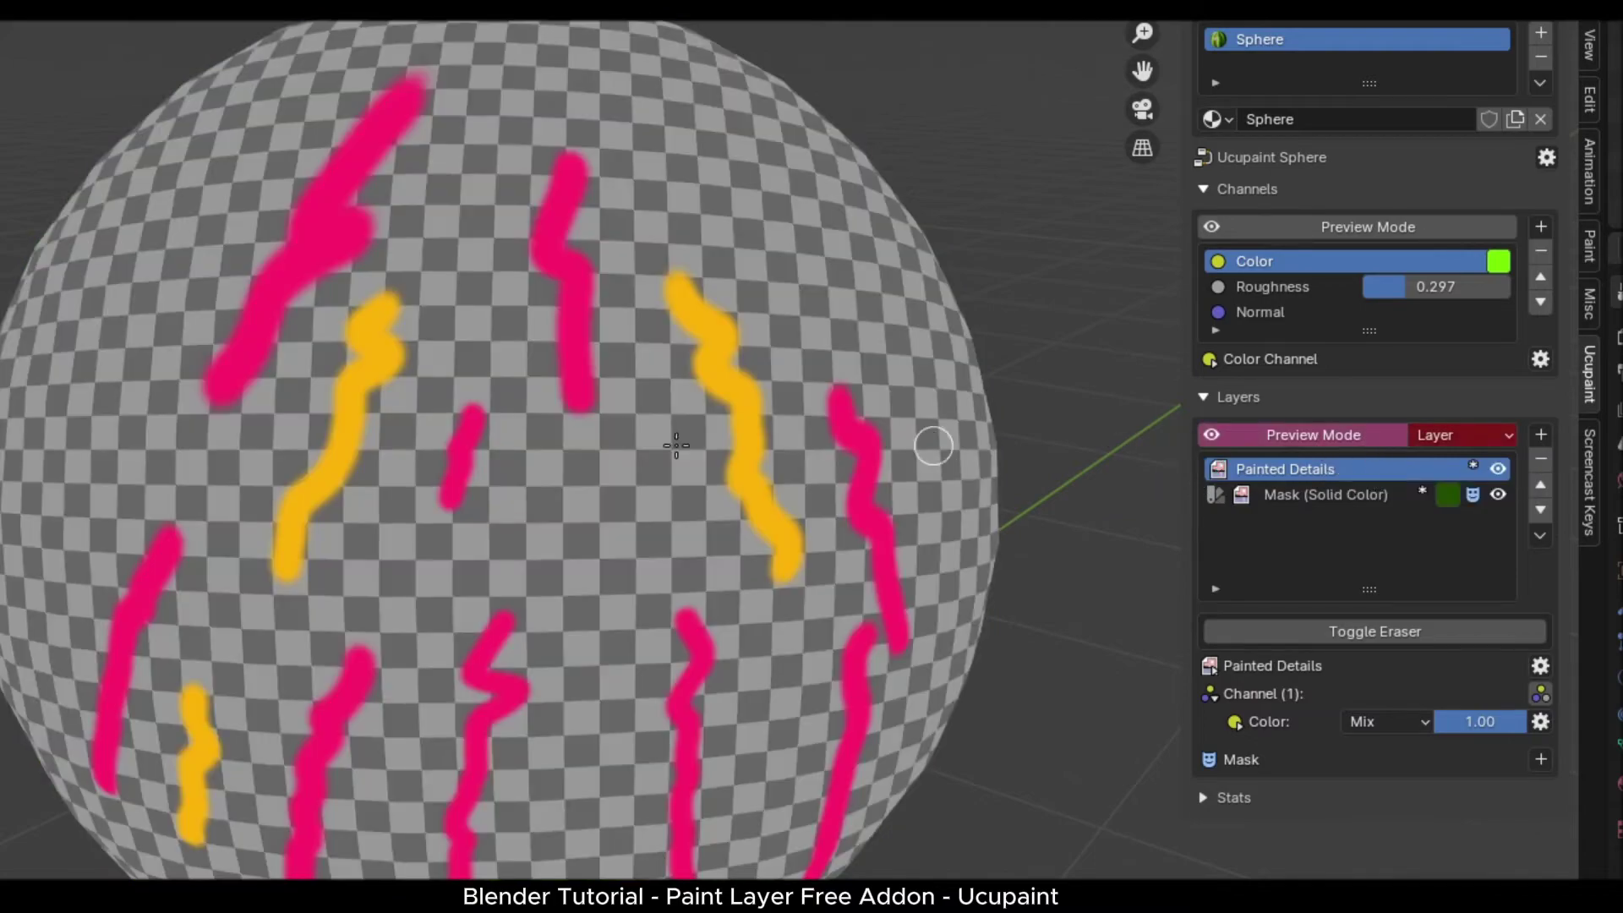
scroll(507, 456, "up", 2)
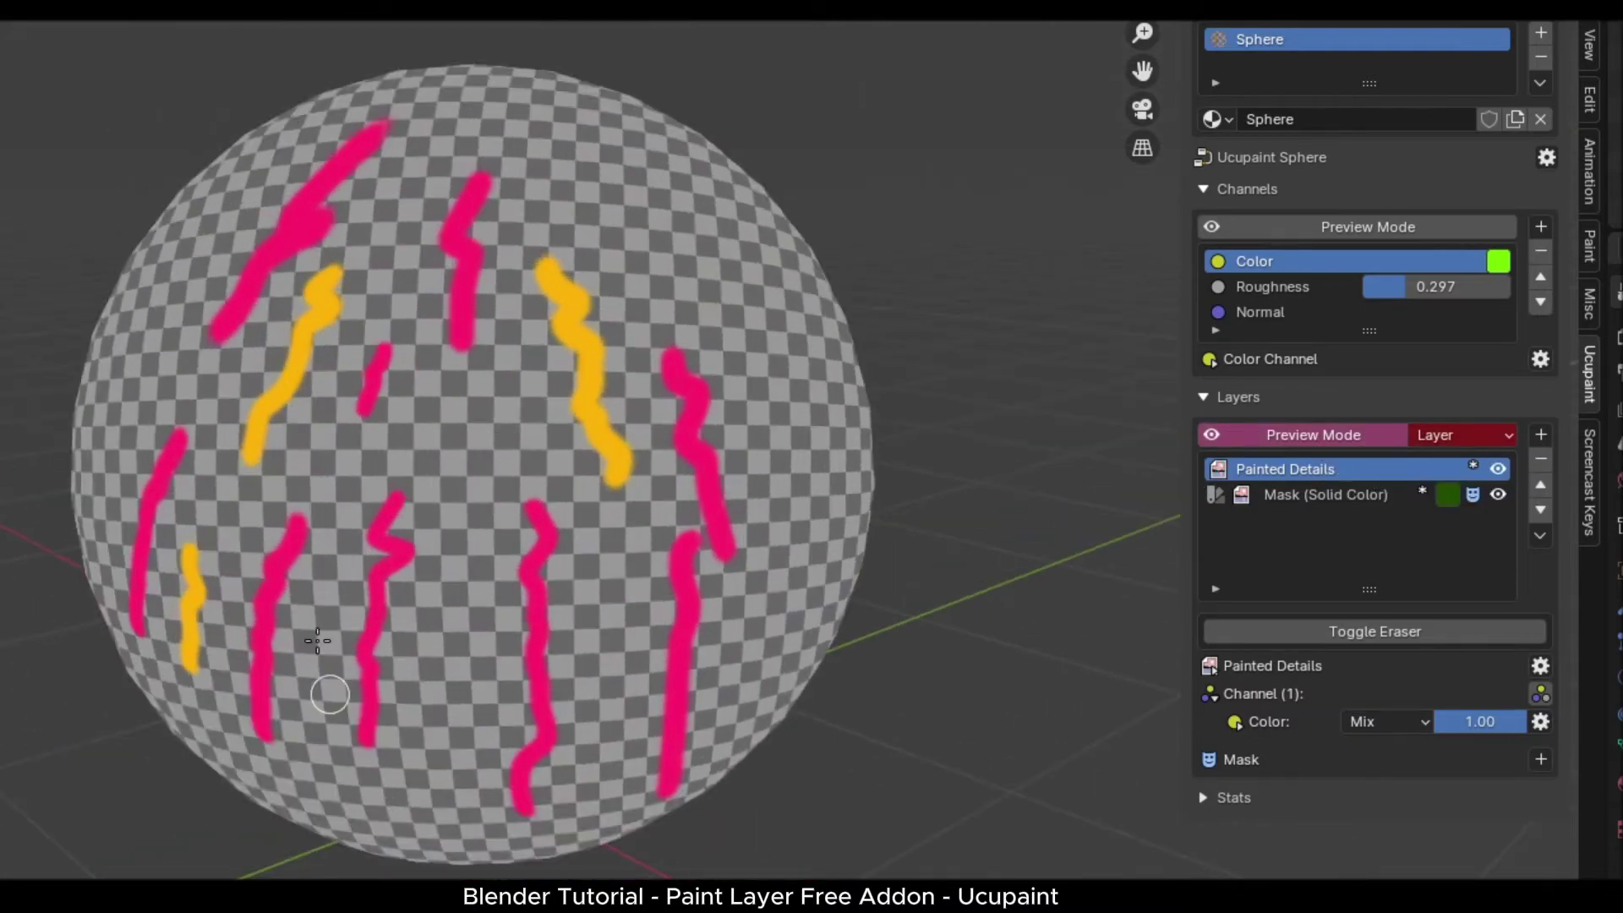
scroll(551, 536, "up", 4)
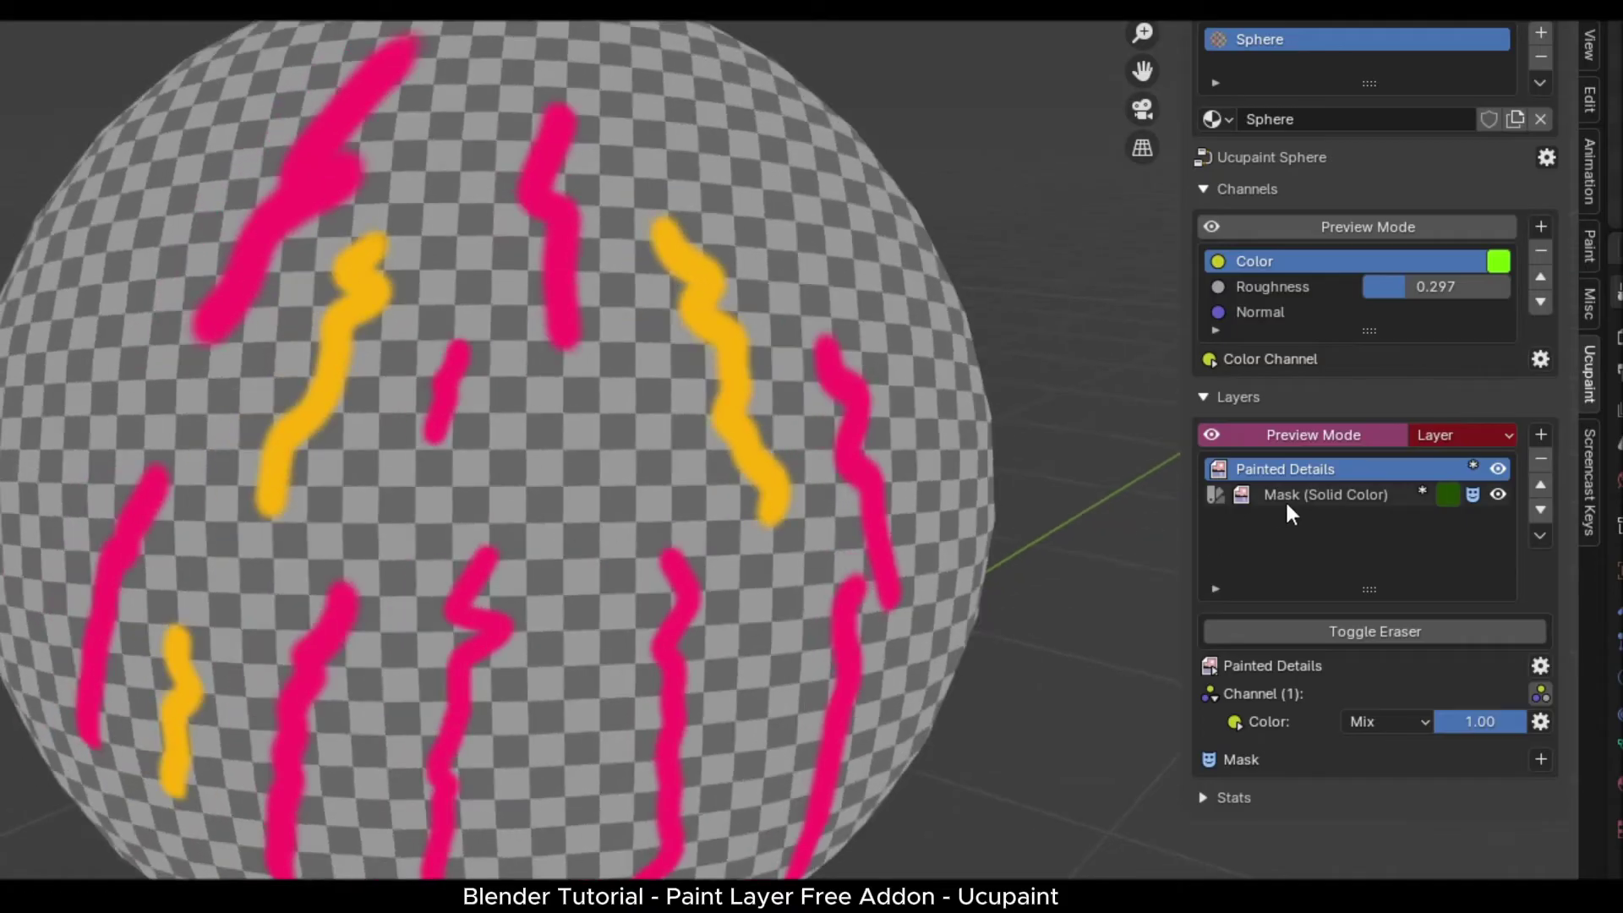
Preview the Mask (Solid Color) layer in isolation around the sphere, and return to the Painted Details layer
left_click(1288, 505)
scroll(706, 439, "down", 3)
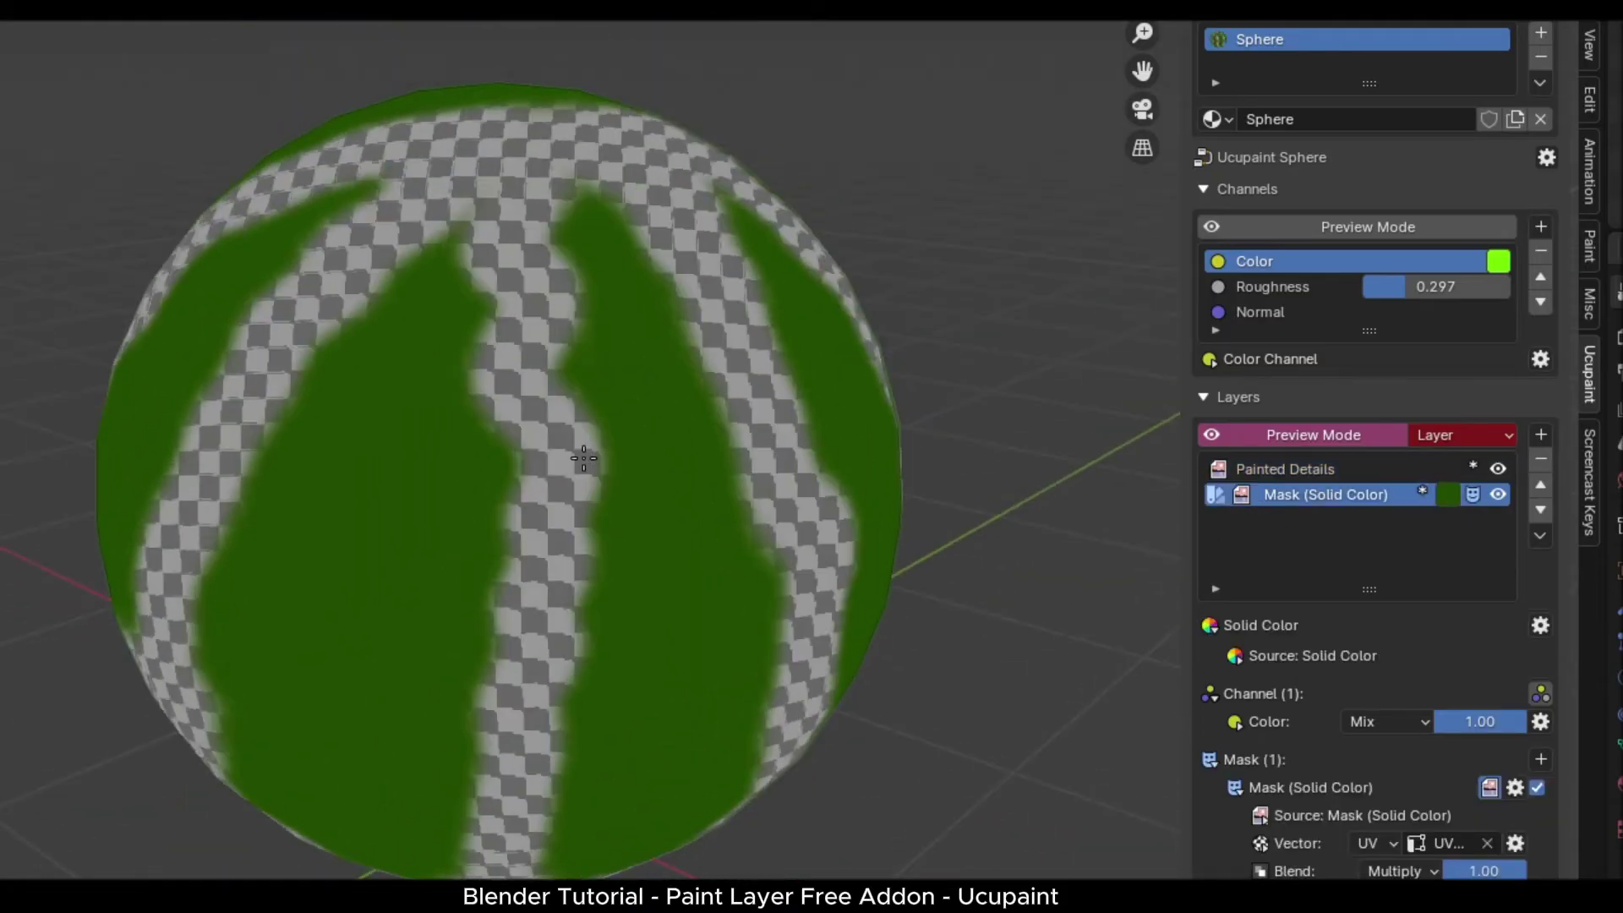
middle_click_drag(583, 458, 435, 478)
left_click(1291, 471)
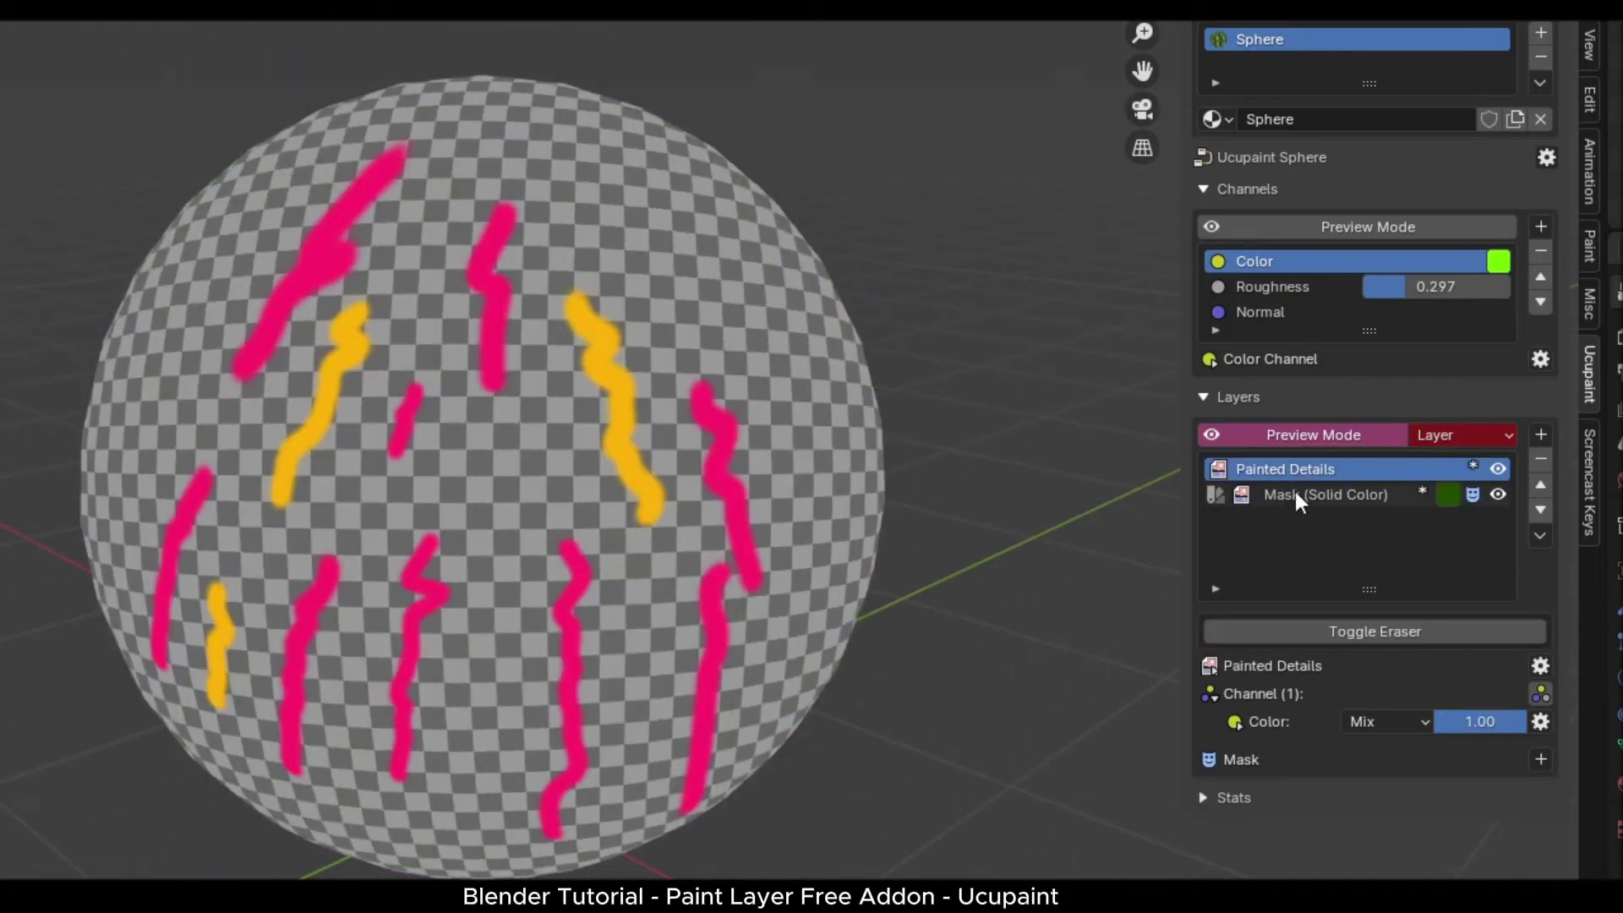
Preview the Mask (Solid Color) layer, switch back to Painted Details, and turn off the layer Preview Mode
left_click(1294, 492)
left_click(1289, 468)
left_click(1288, 441)
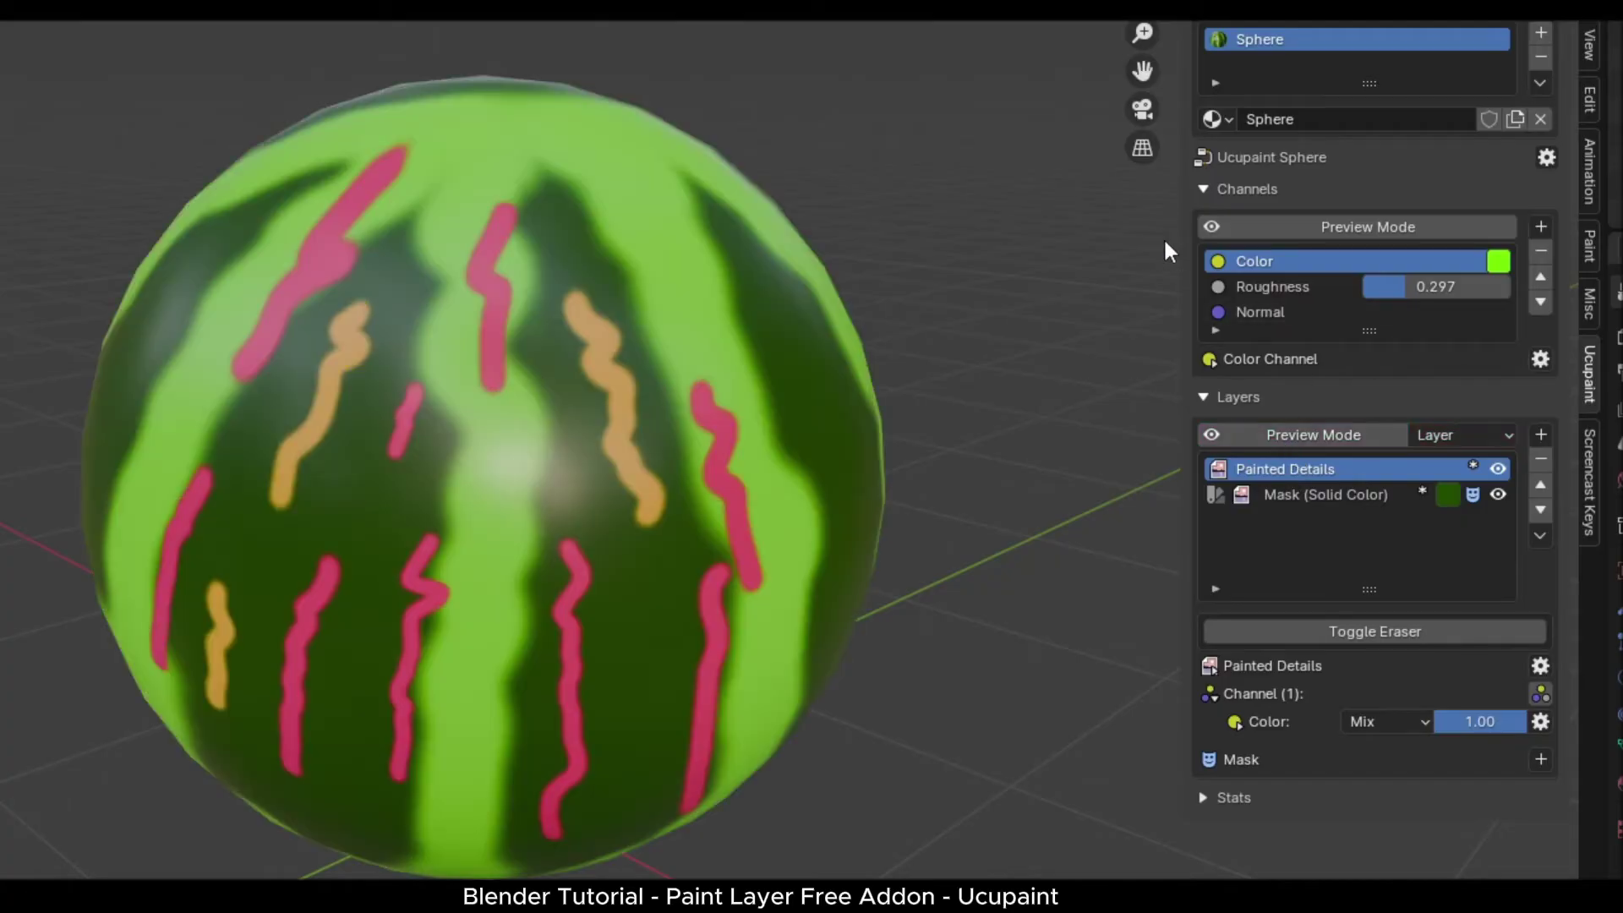
Turn on Preview Mode for the Color channel and inspect its flat colours around the sphere, comparing with the shaded view
left_click(1276, 230)
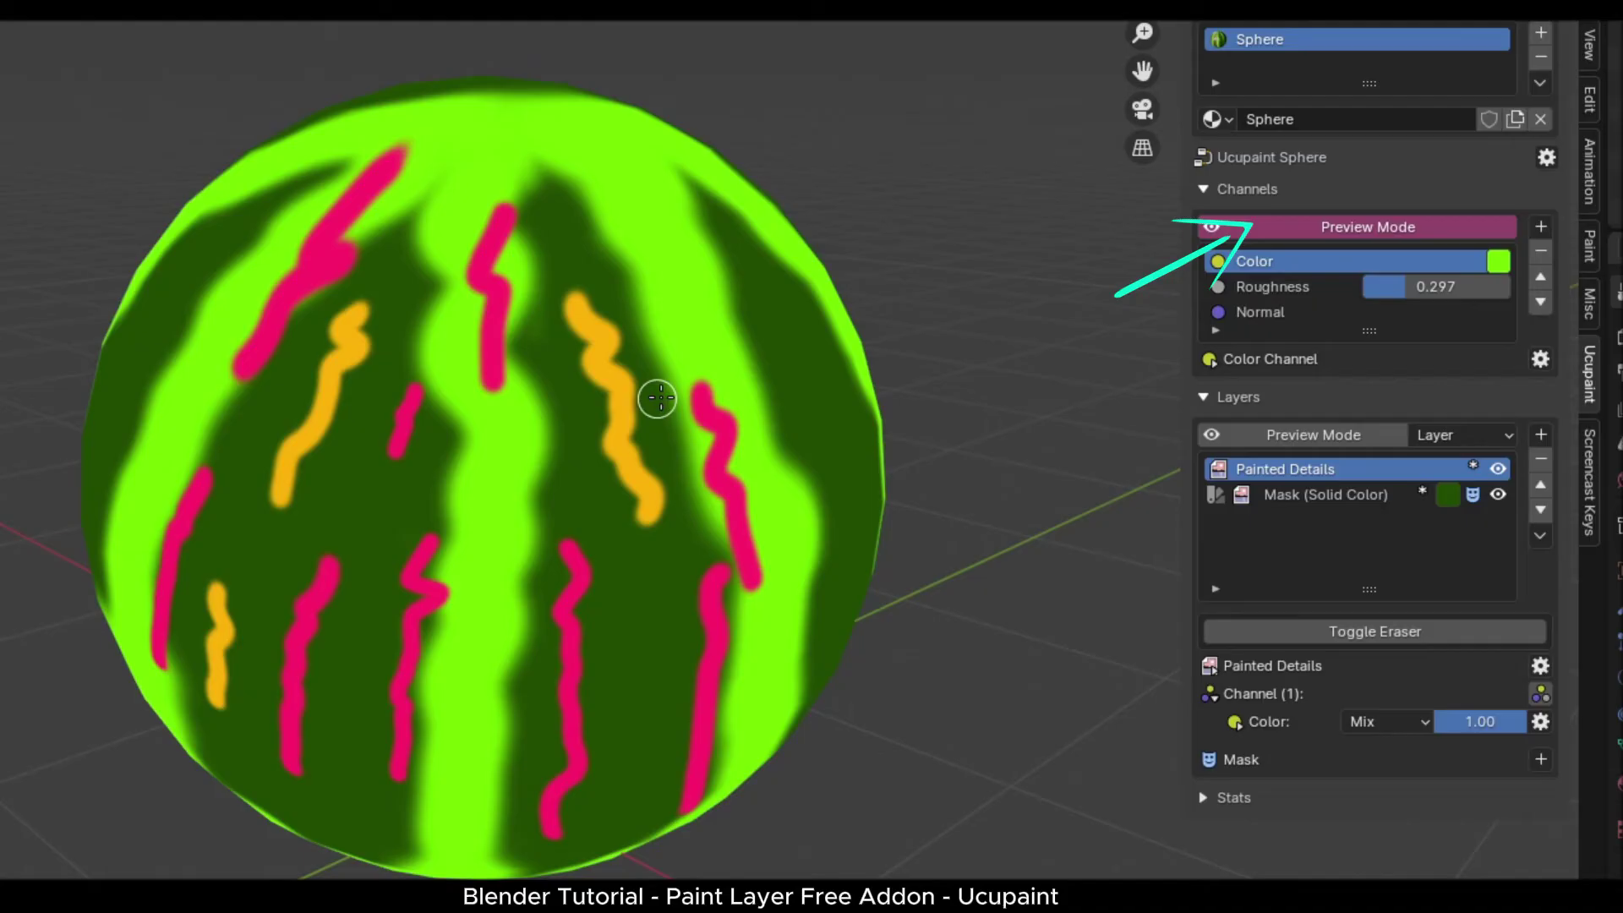
mouse_move(658, 398)
middle_mouse_down()
mouse_move(601, 391)
mouse_move(659, 381)
middle_mouse_up()
scroll(625, 363, "up", 1)
middle_click_drag(493, 283, 495, 345, "shift")
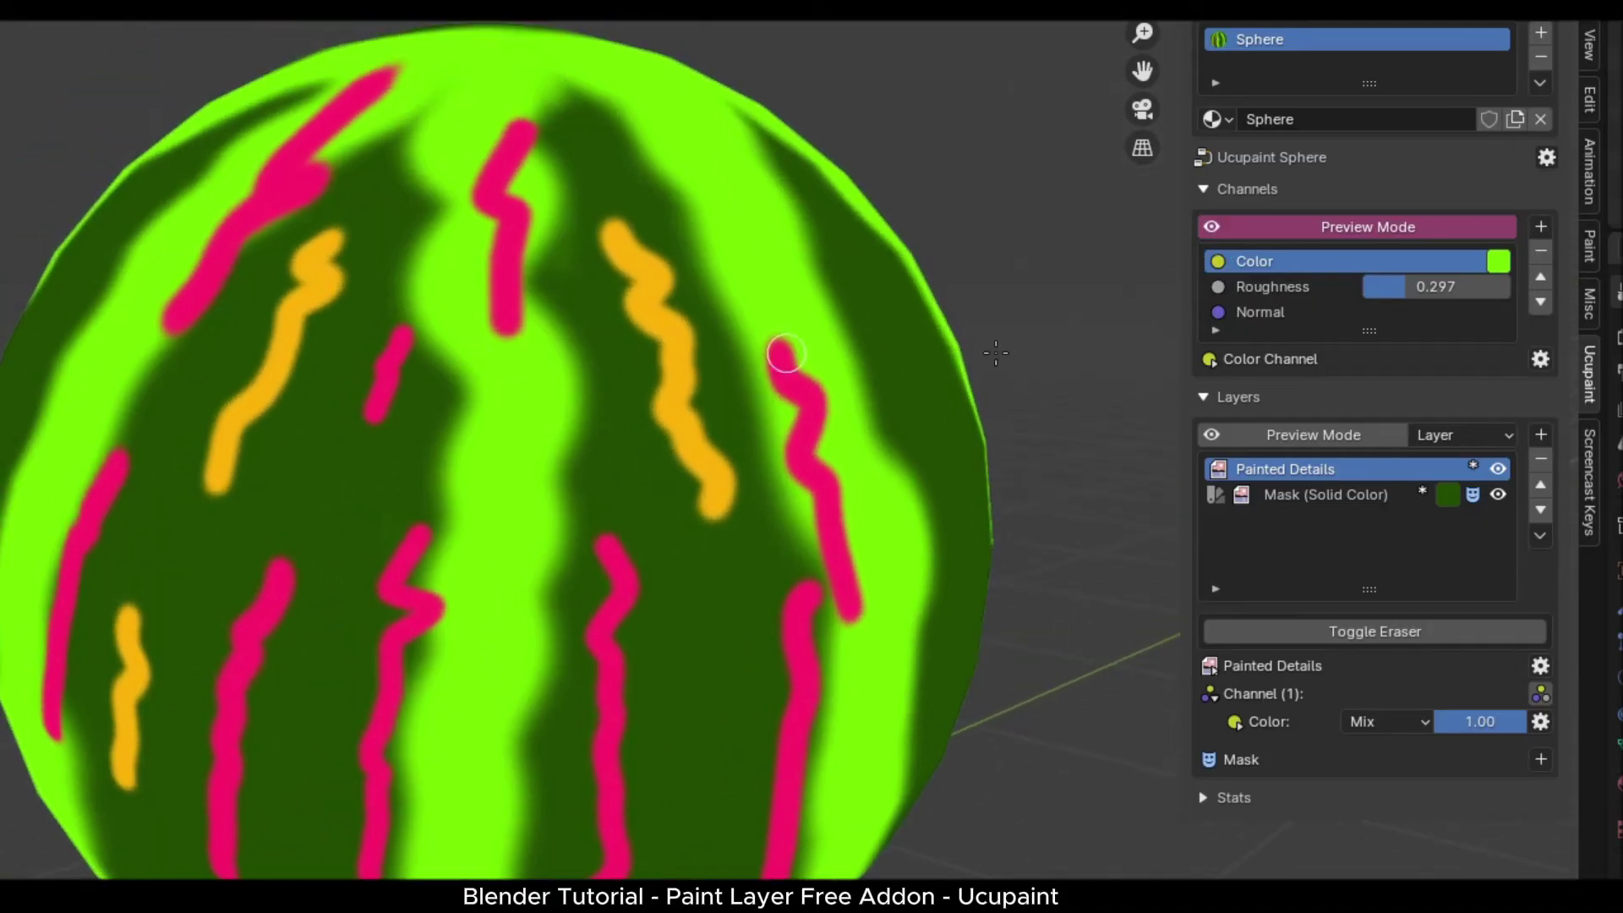
left_click(1285, 226)
left_click(1284, 226)
scroll(533, 424, "down", 1)
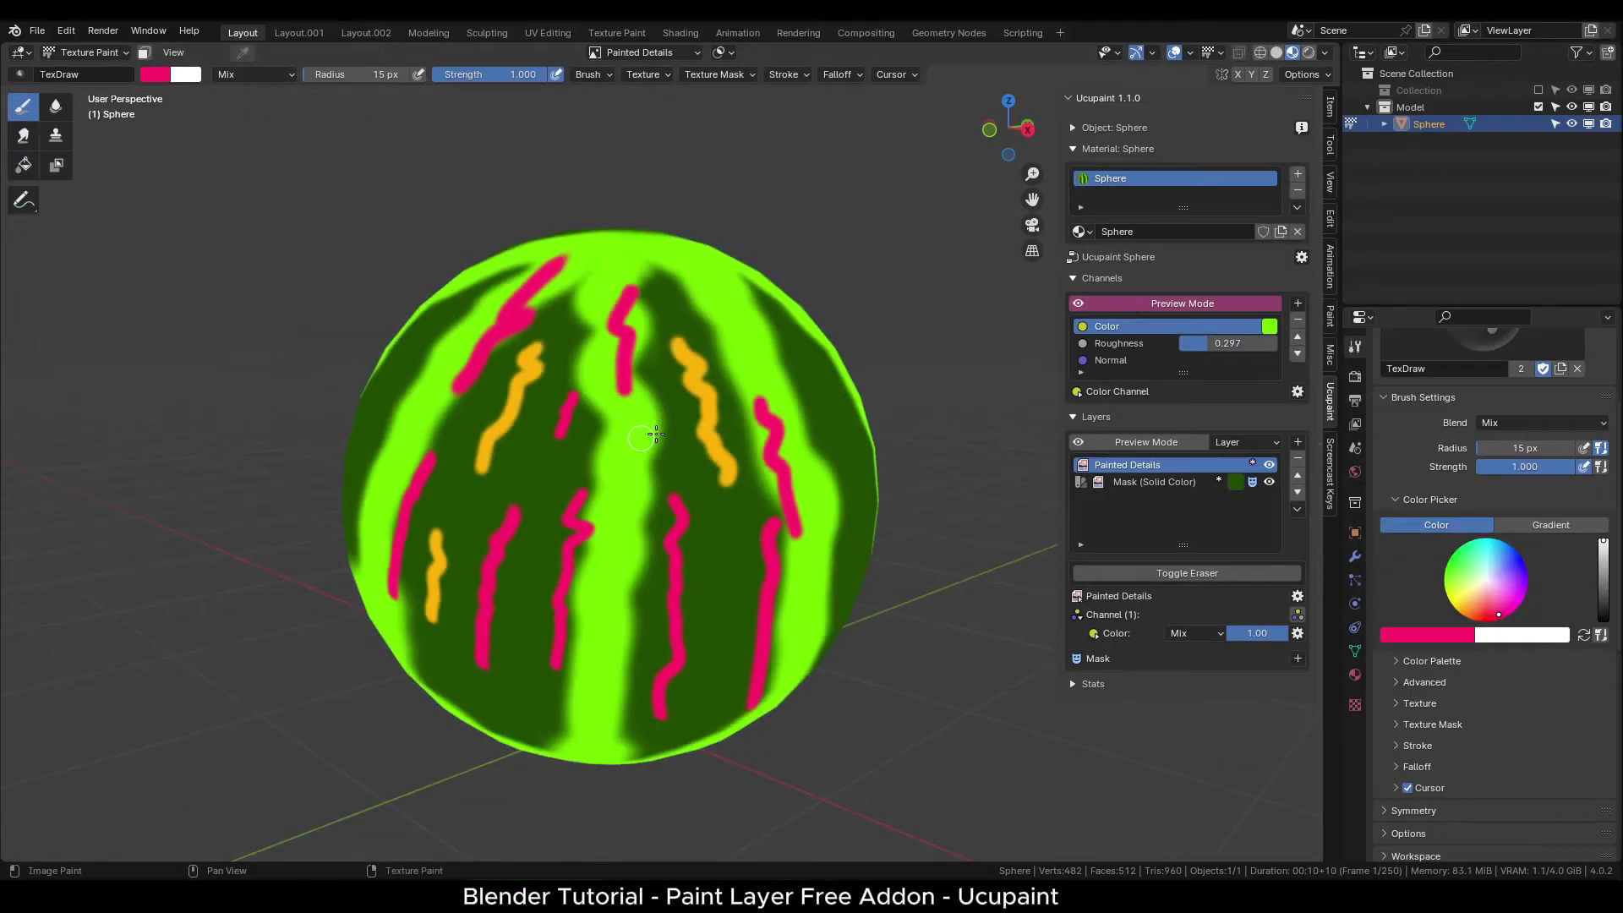
left_click_drag(689, 500, 587, 499, "alt")
middle_click_drag(587, 499, 697, 489, "alt")
right_click_drag(697, 488, 578, 239, "alt")
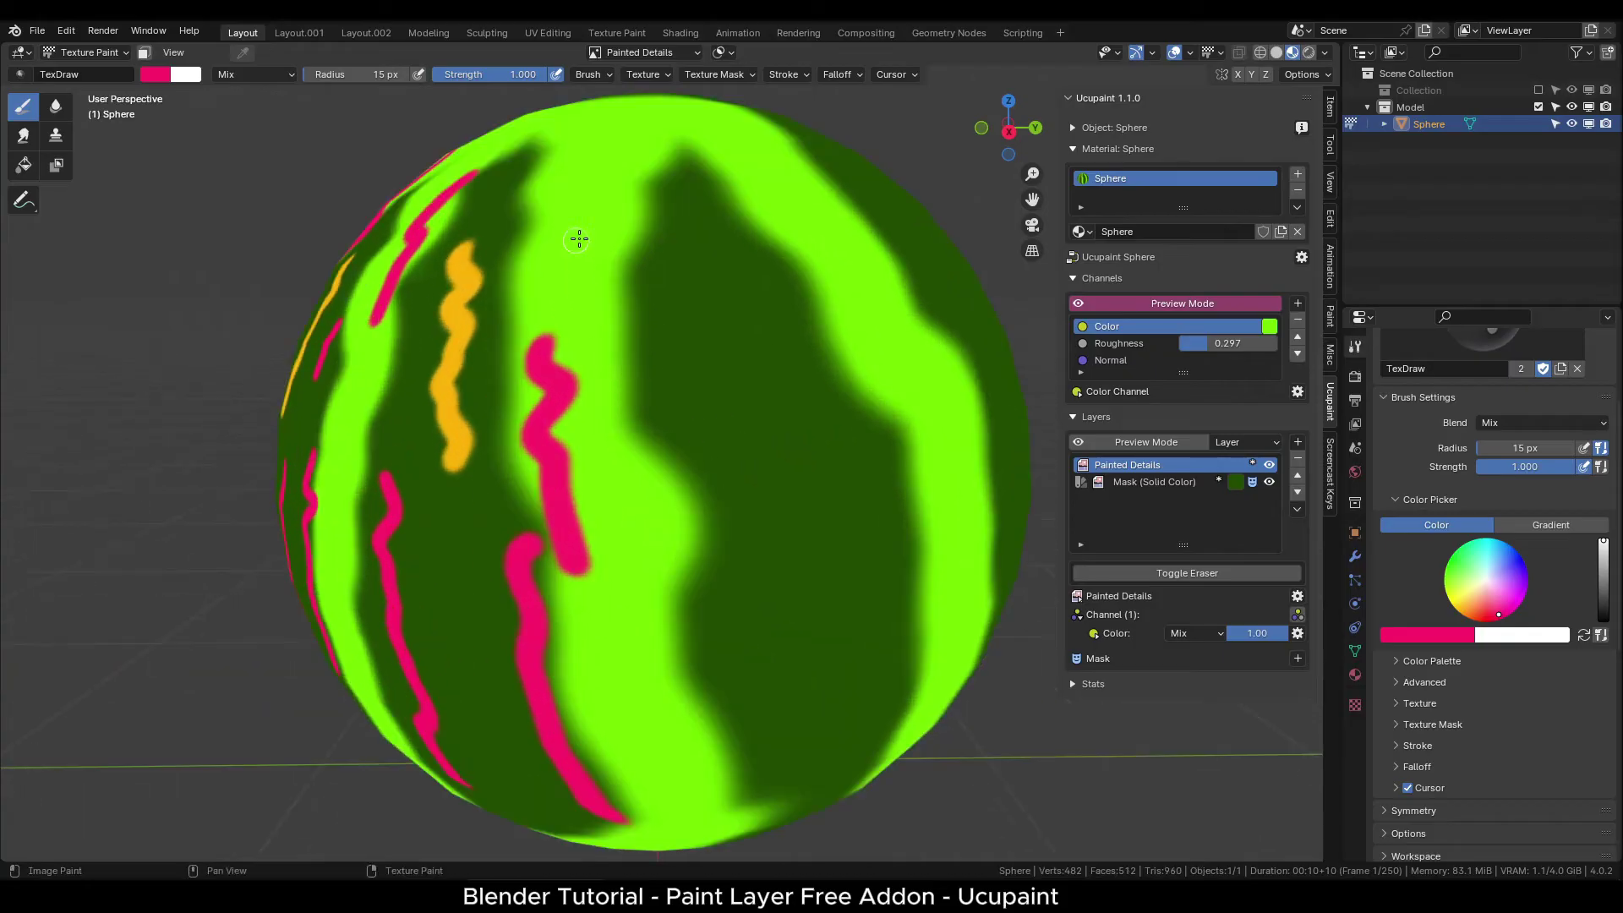
scroll(578, 465, "down", 1)
middle_click_drag(616, 471, 566, 414, "alt")
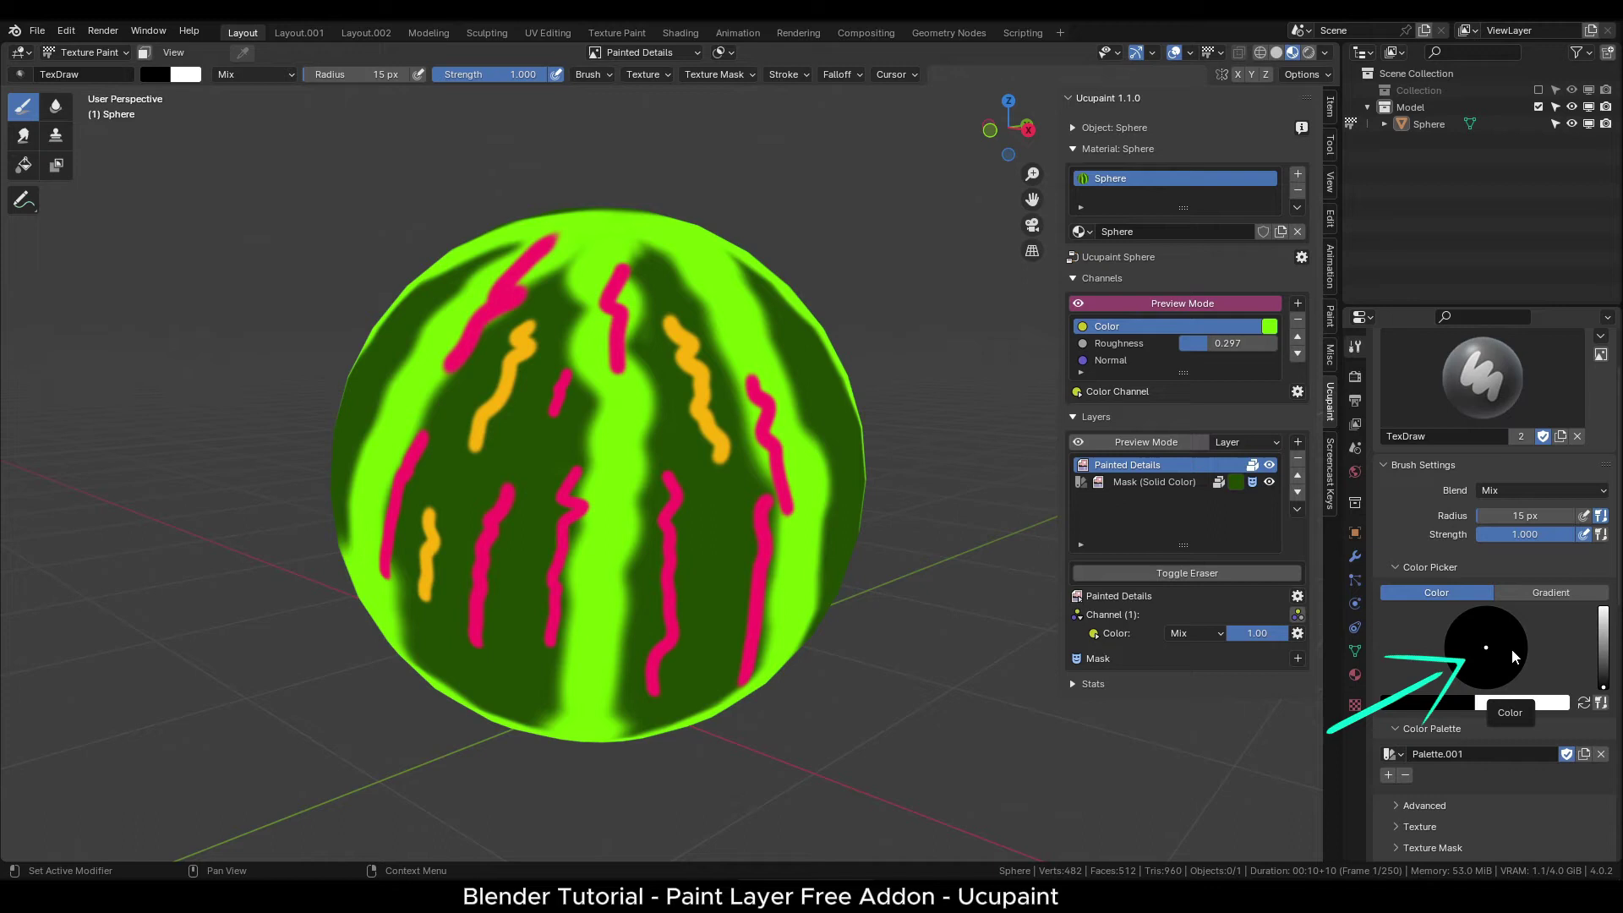
Sample the pink stroke and the light green stripe as brush colours and add them to Palette.001
key("e")
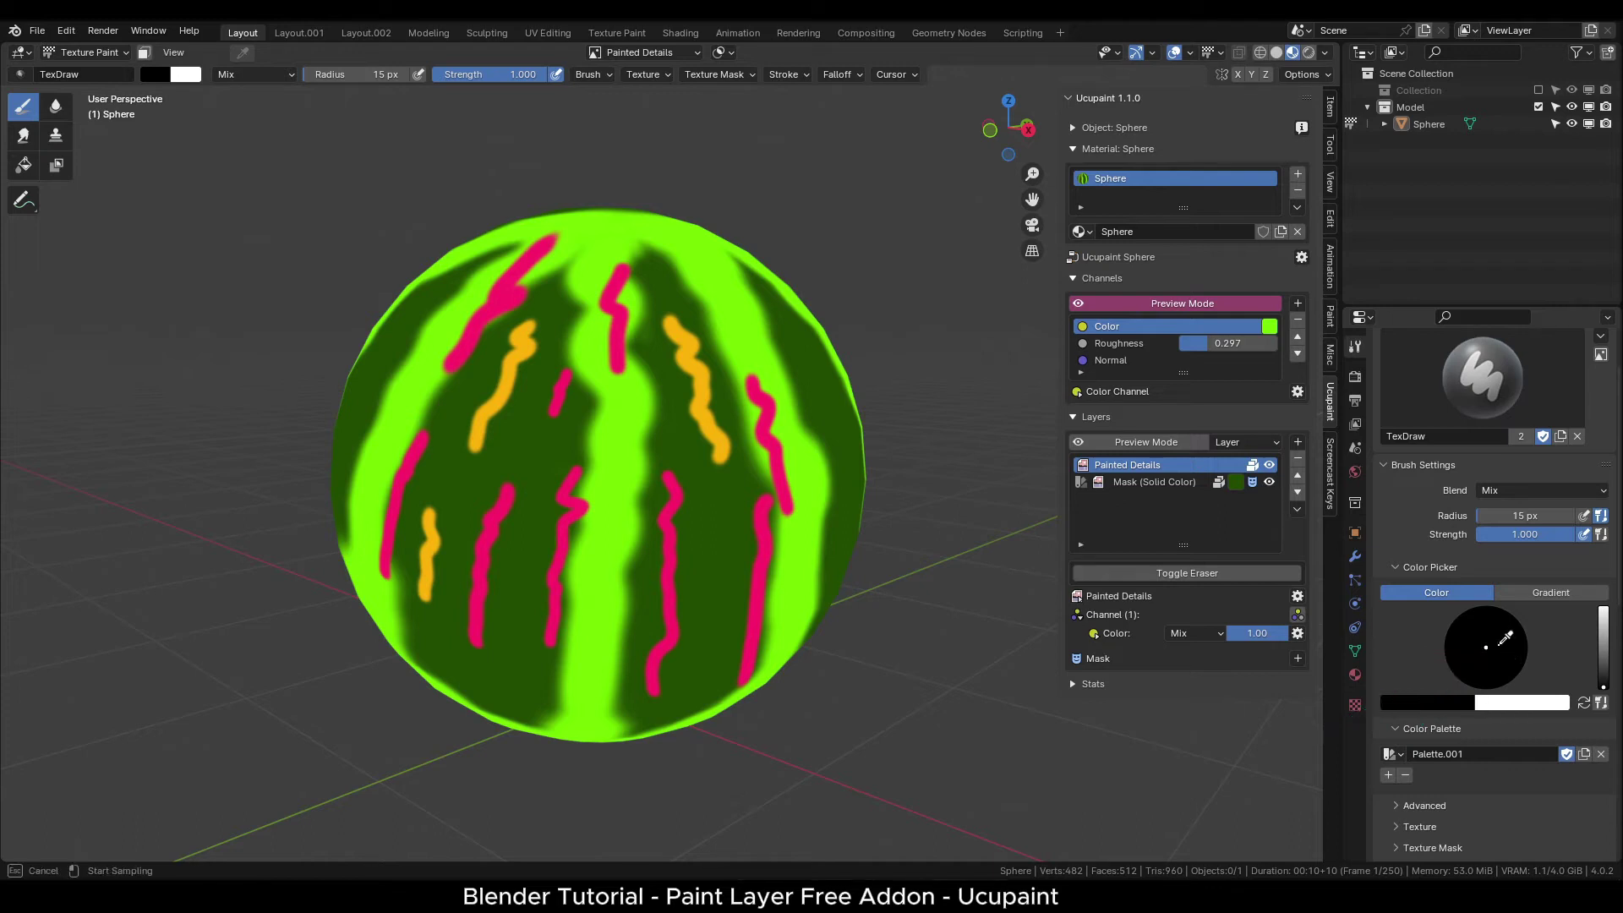
left_click(808, 499)
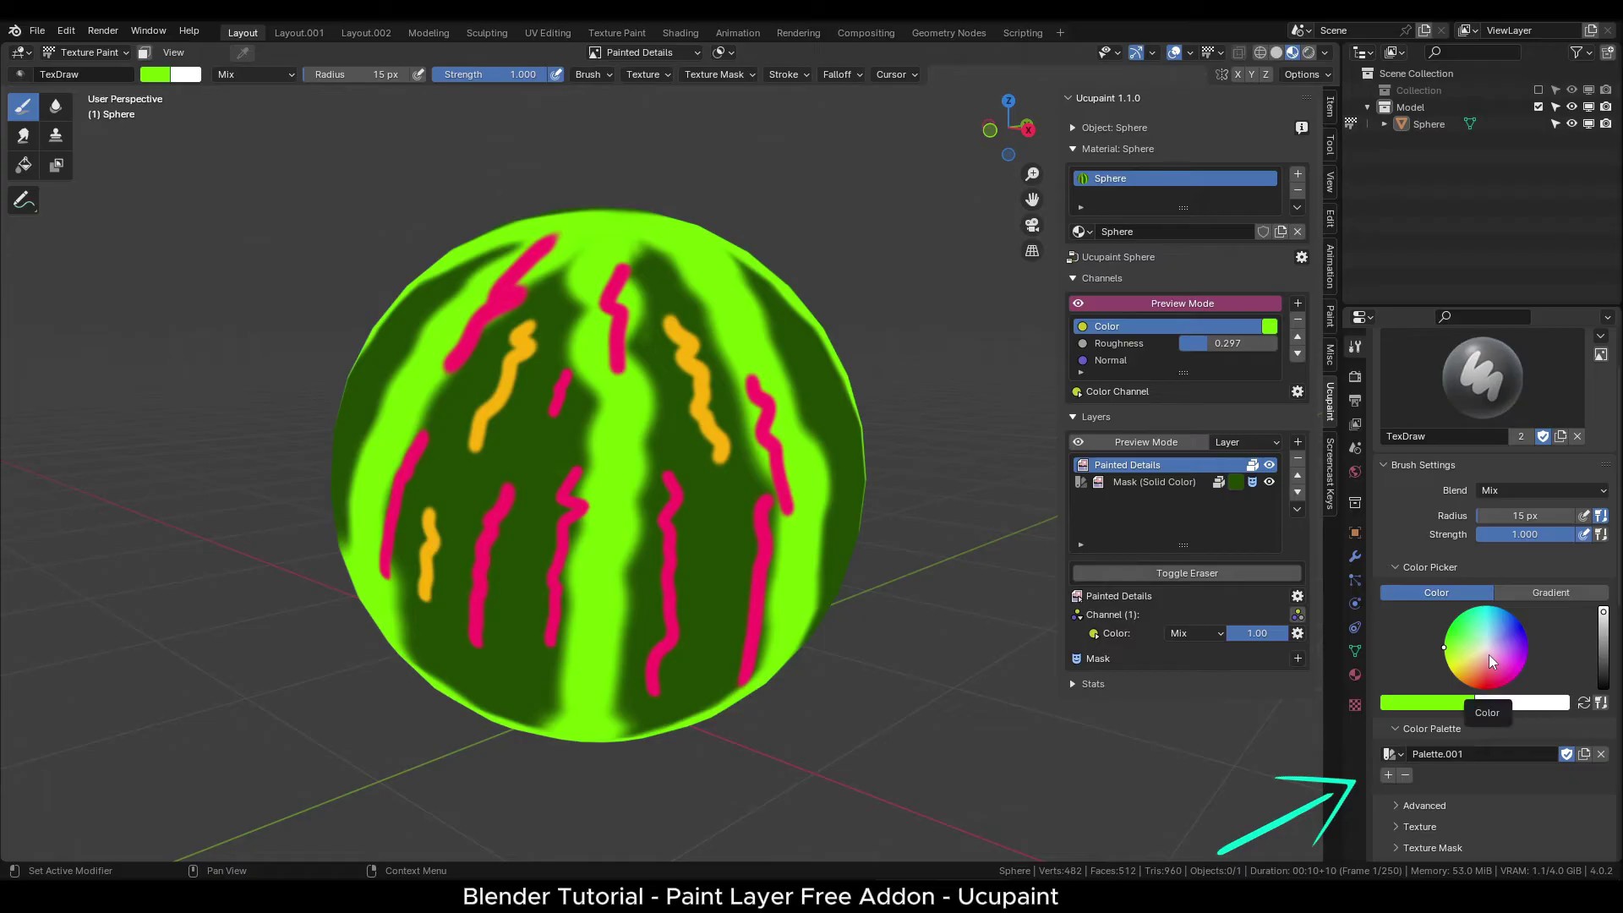
key("e")
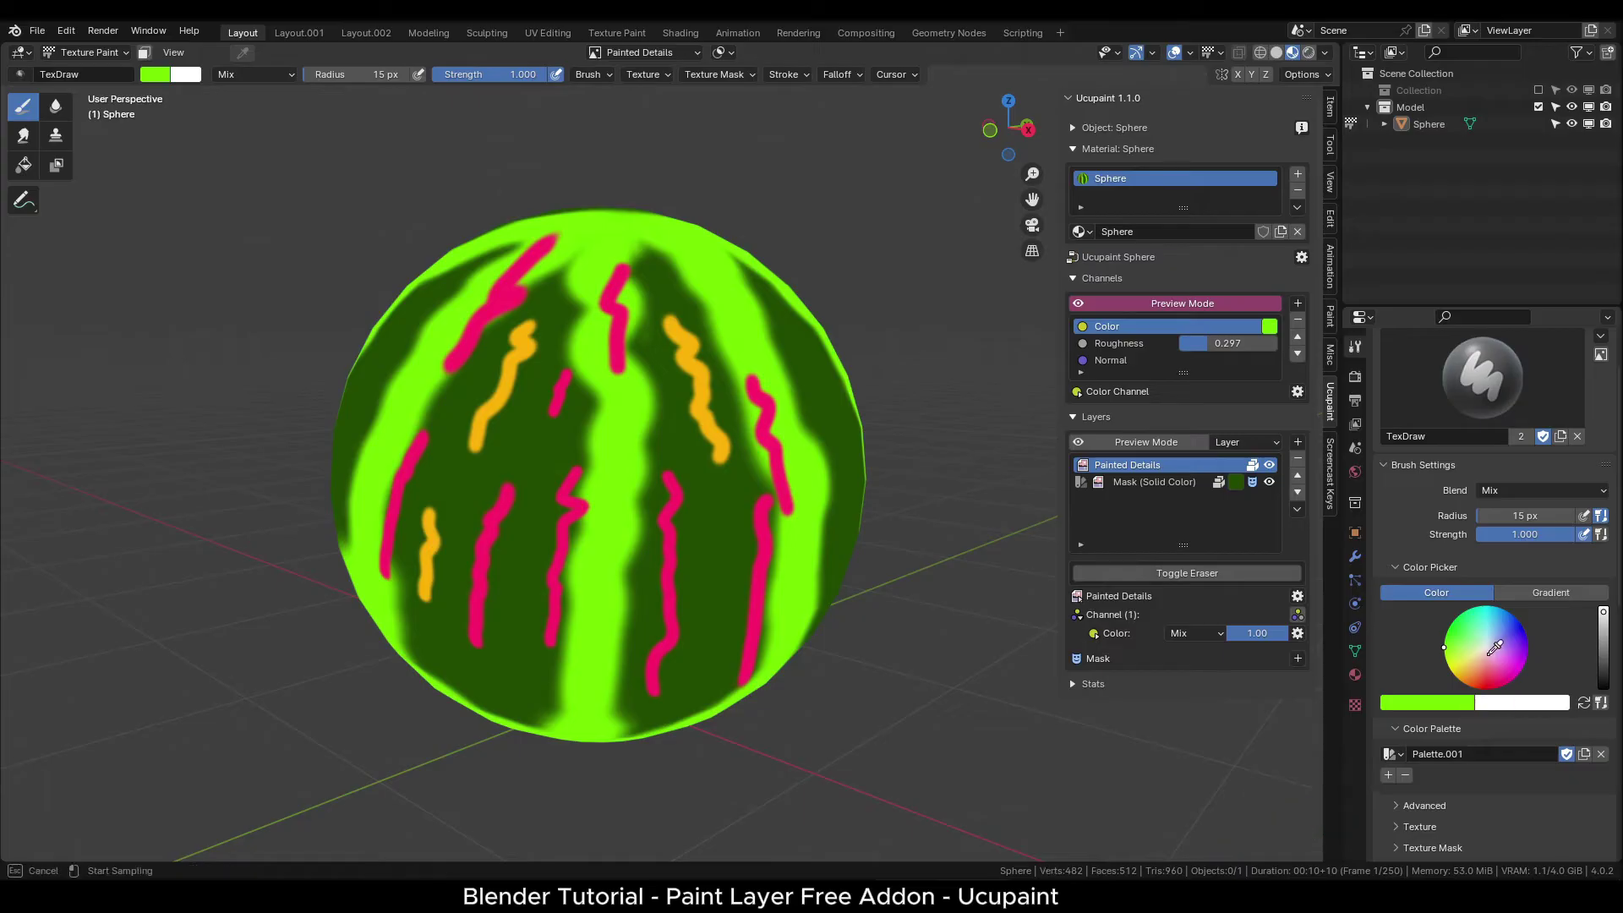
left_click(672, 600)
key("e")
left_click(809, 517)
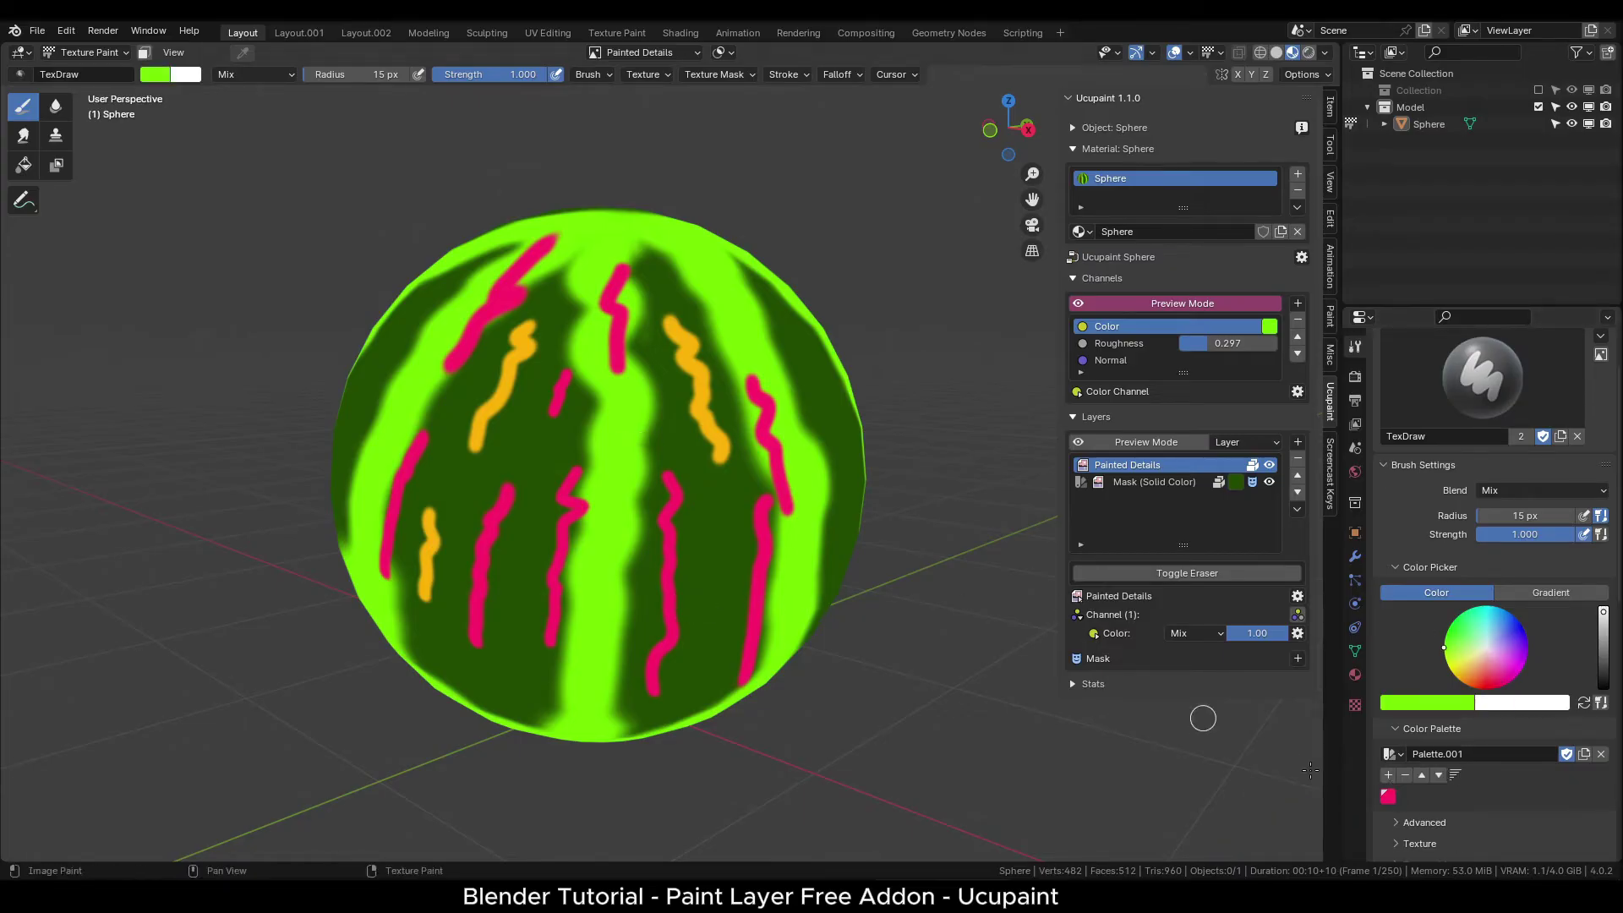
Turn off the Color channel's Preview Mode and open the list of extra operations for the Painted Details layer
left_click(1167, 305)
mouse_move(710, 497)
middle_mouse_down()
mouse_move(623, 496)
mouse_move(729, 500)
middle_mouse_up()
scroll(735, 498, "up", 1)
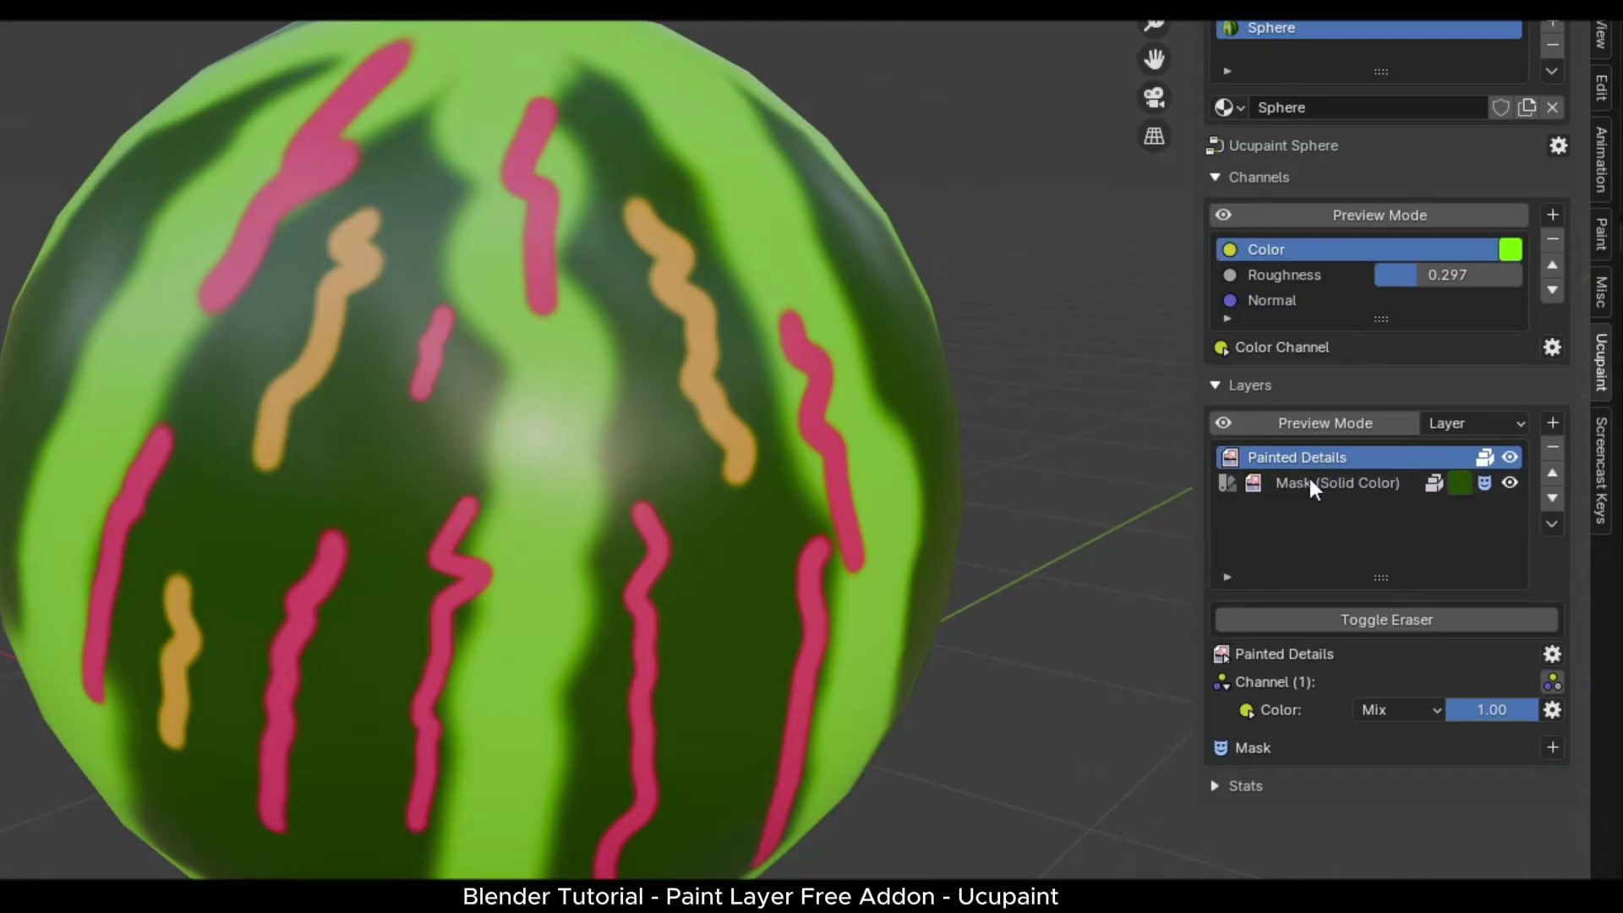
left_click(1548, 524)
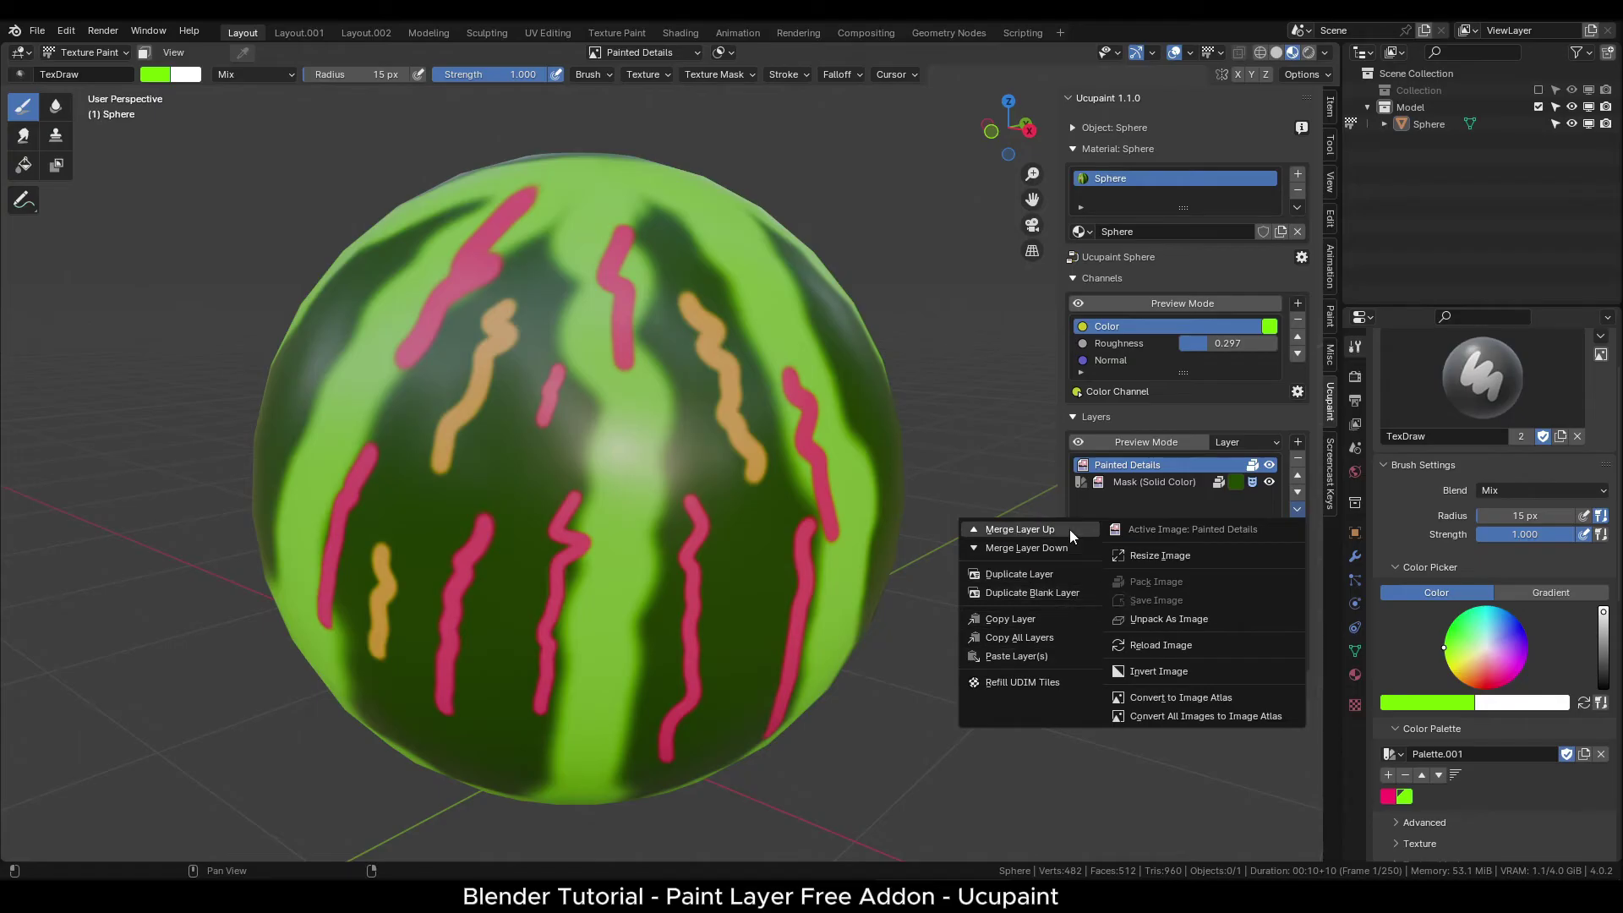
Leave the layer operations, select the Normal channel, and view the shaded sphere from another side
left_click(1110, 360)
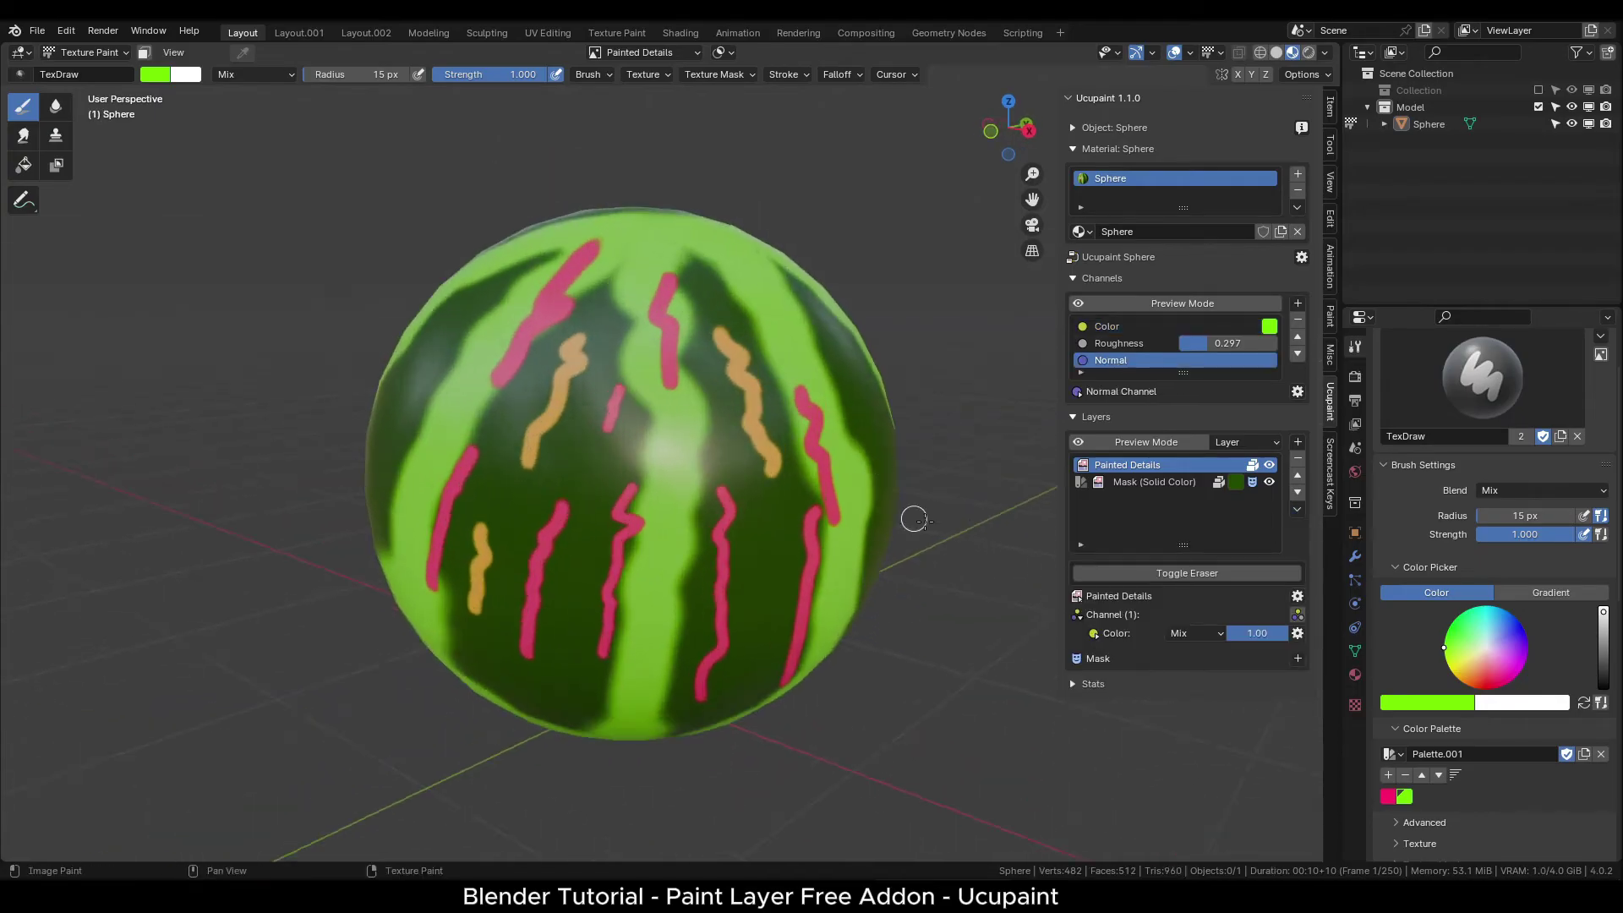
mouse_move(913, 514)
middle_mouse_down()
mouse_move(612, 445)
mouse_move(838, 445)
middle_mouse_up()
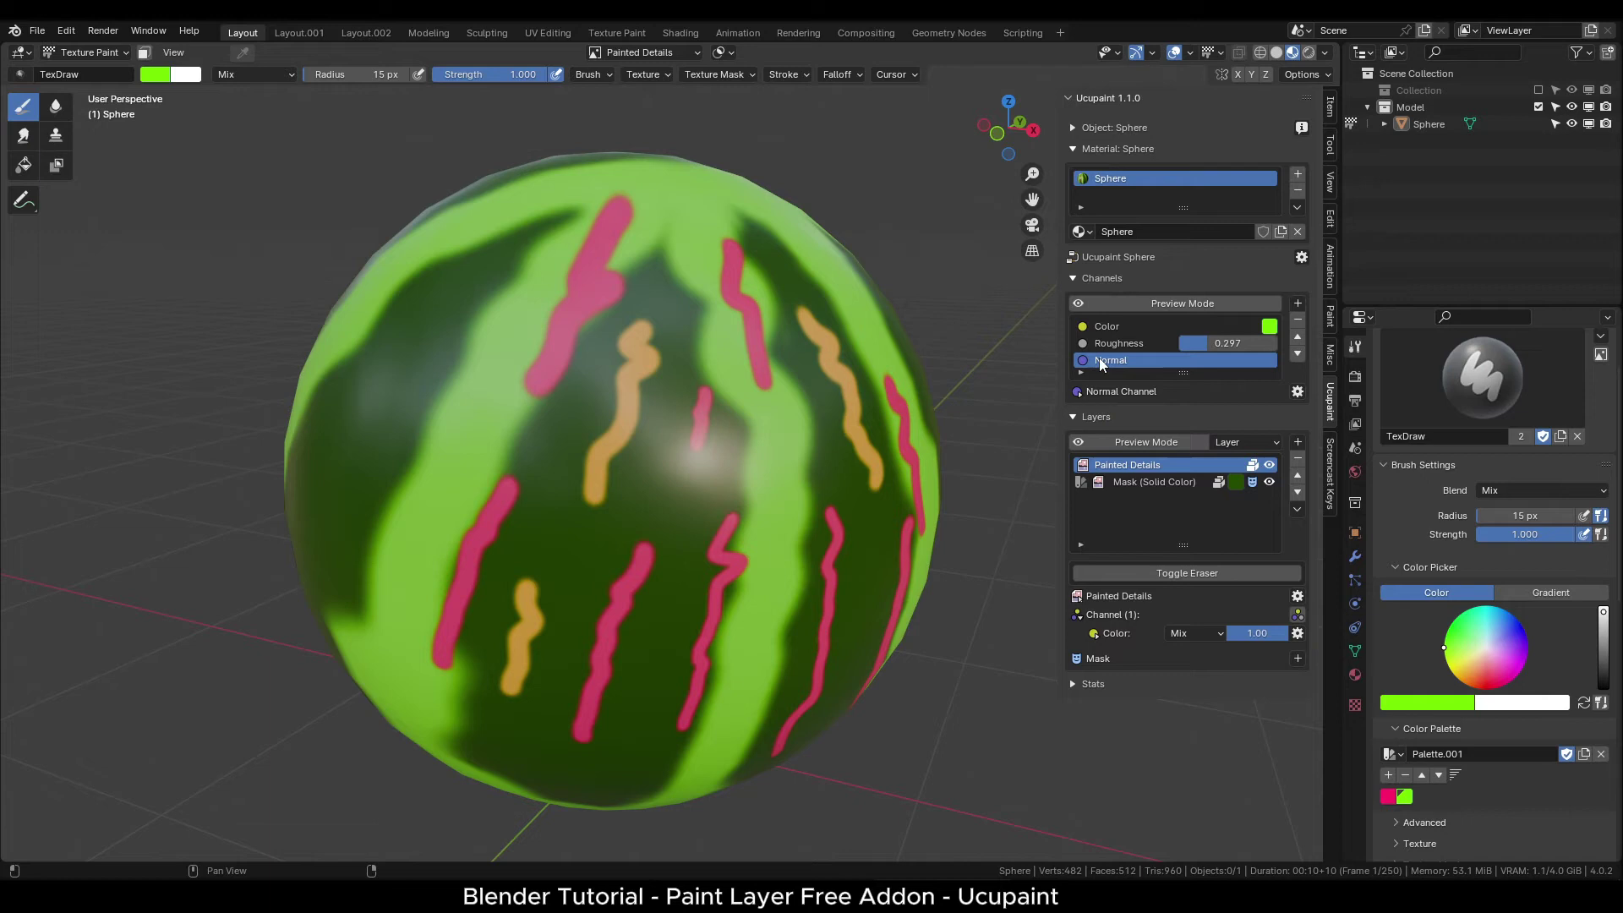
scroll(890, 473, "down", 1)
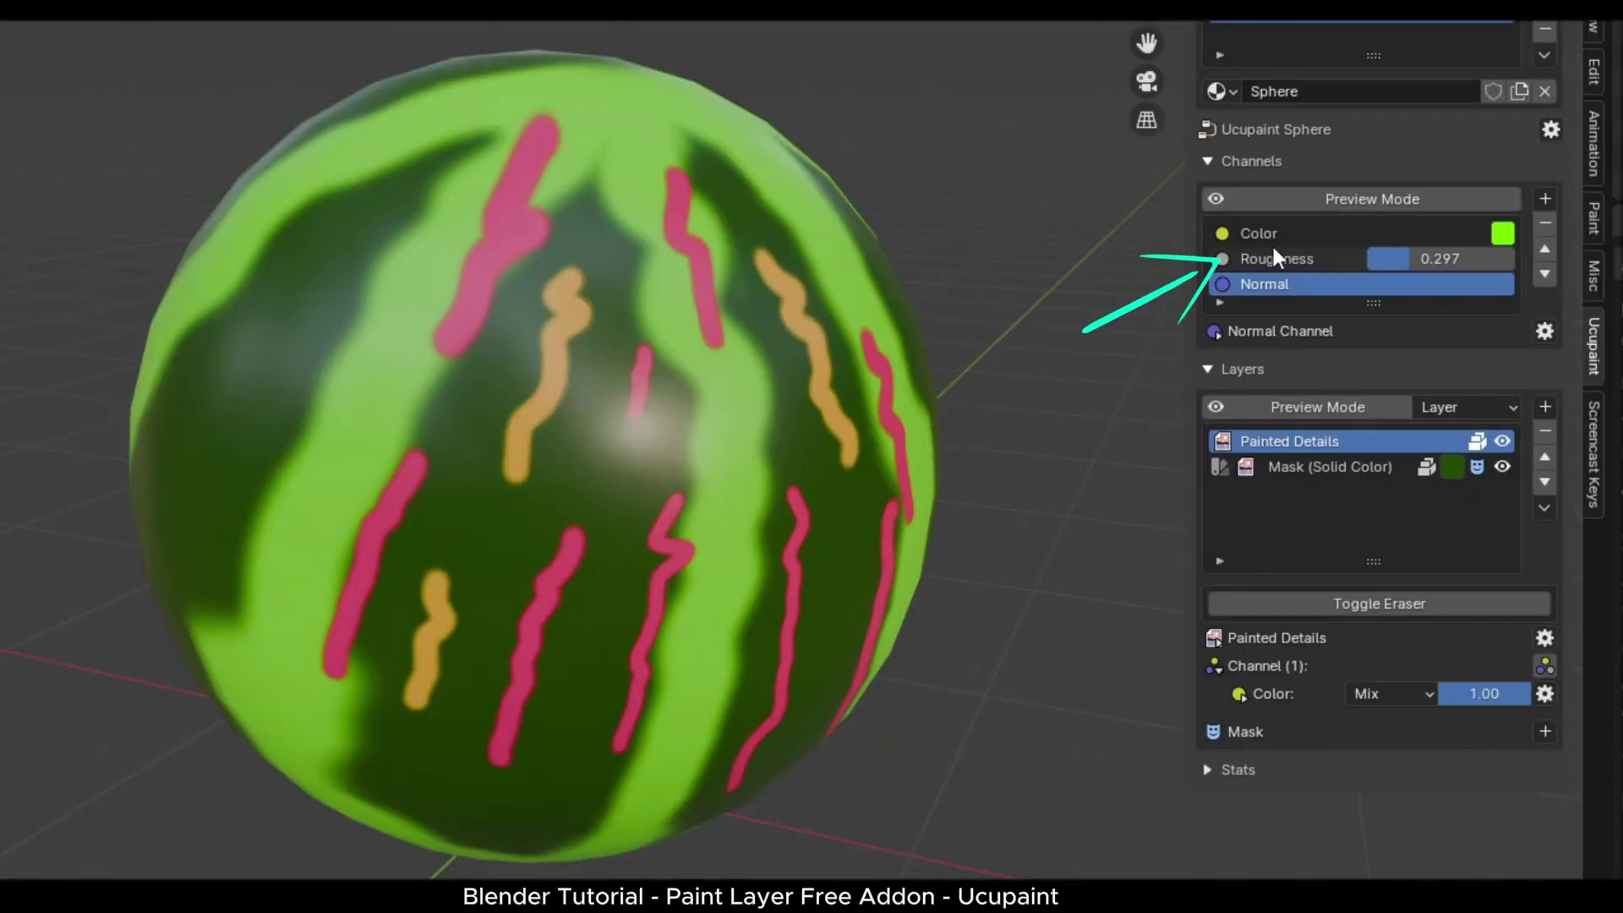
Select the Roughness channel and add a new 1024 × 1024 image layer named Roughness, assigned to the Roughness channel
left_click(1117, 344)
middle_click_drag(927, 374, 906, 367)
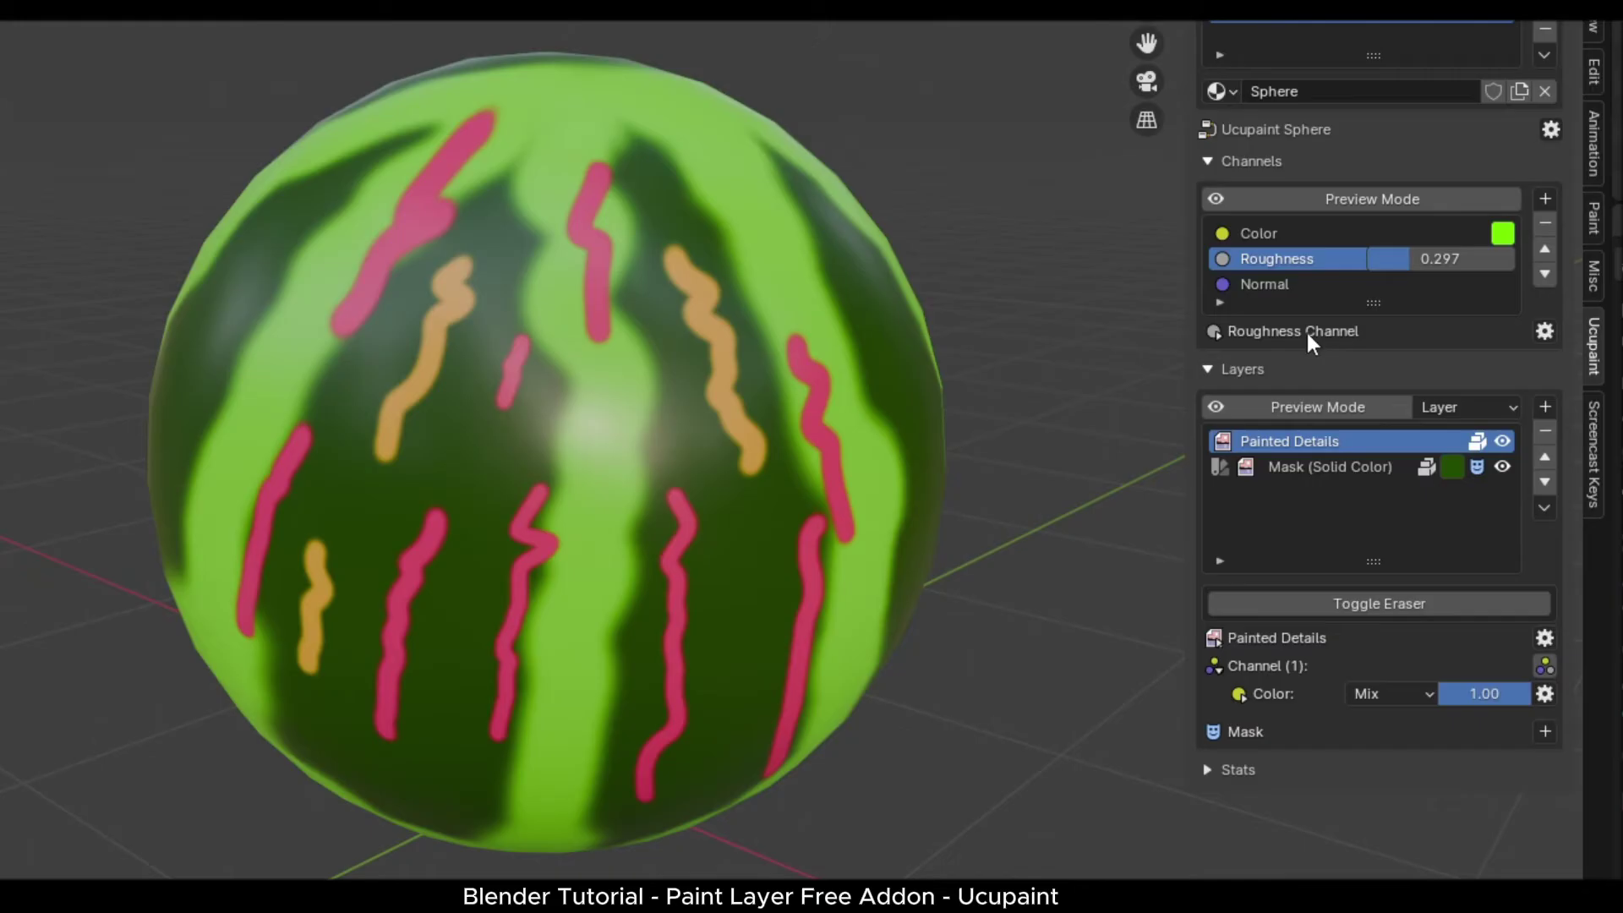
left_click(1544, 407)
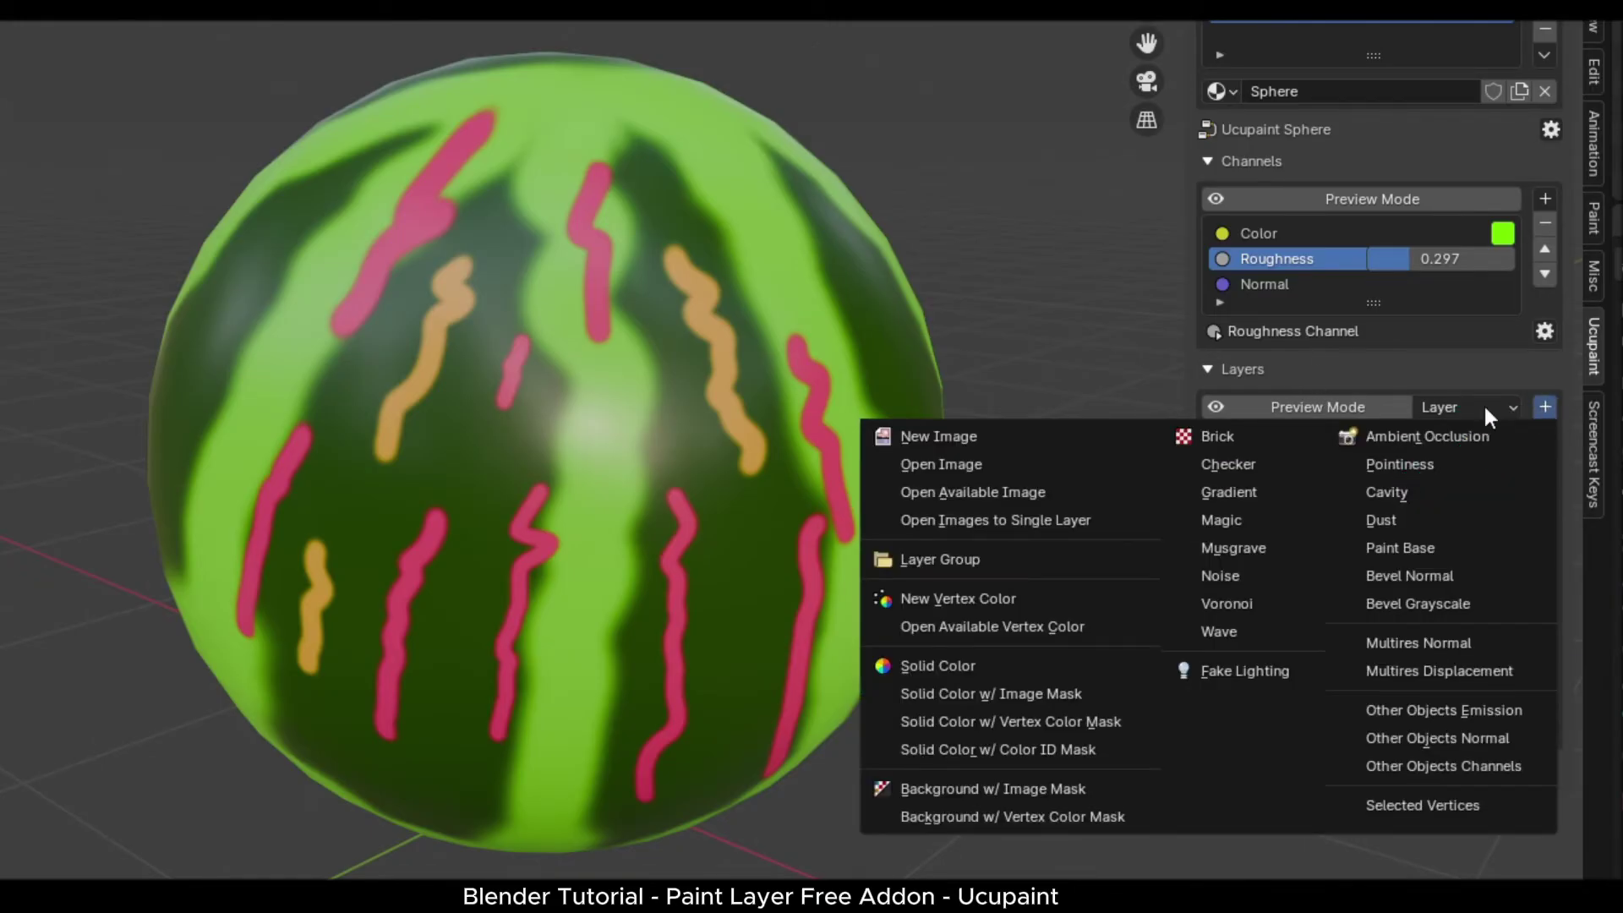
key("Escape")
left_click(1543, 408)
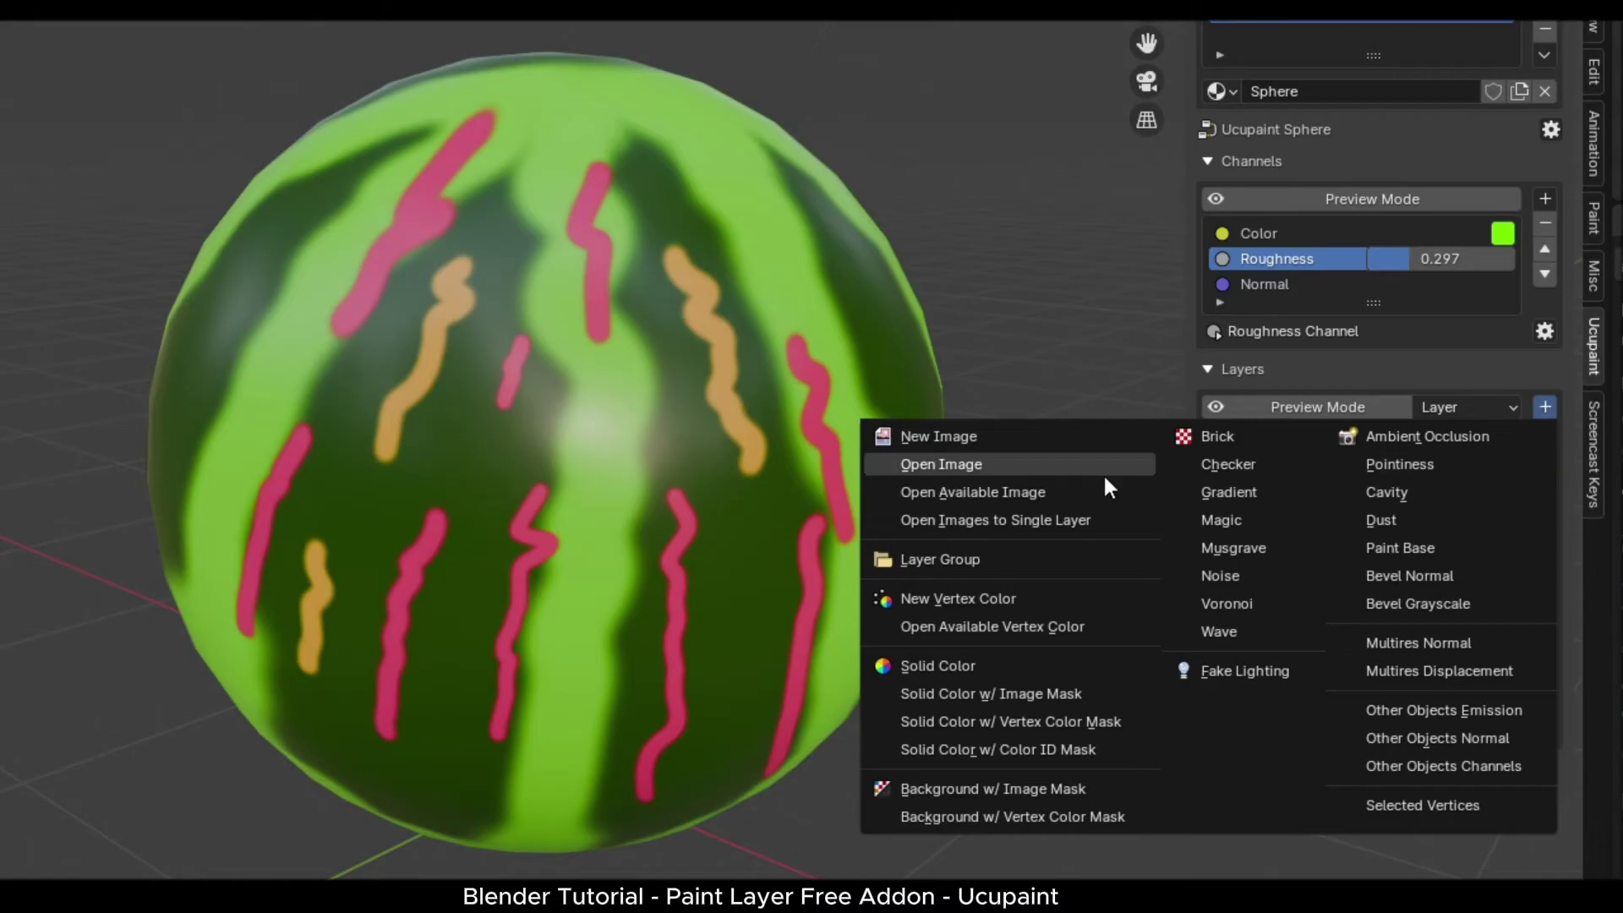
left_click(1004, 436)
left_click(1029, 482)
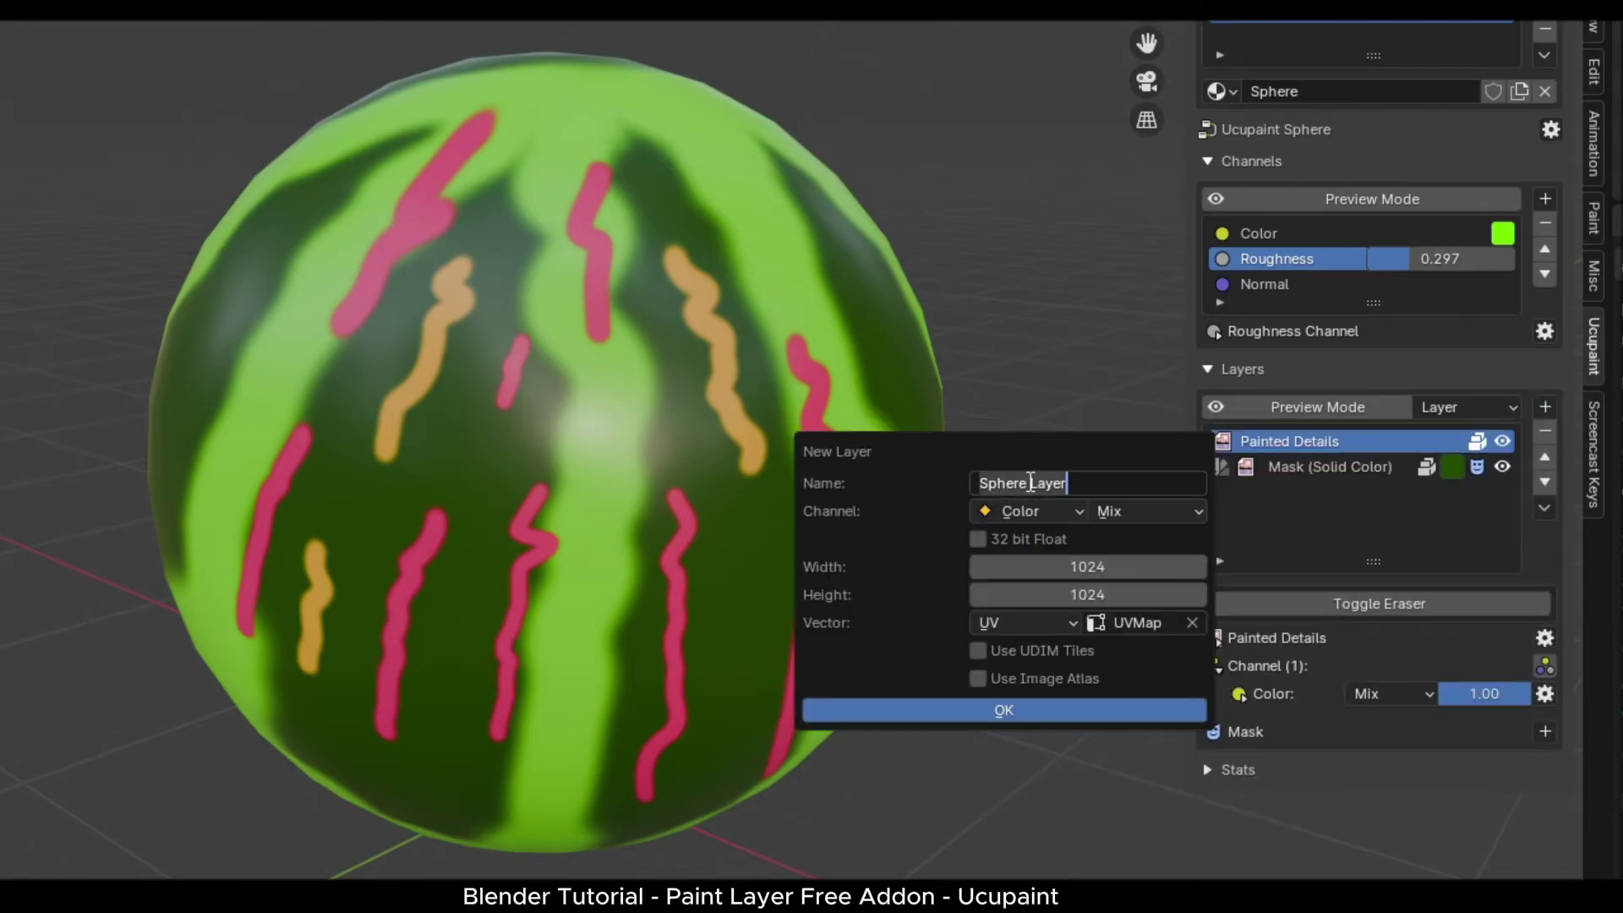
type("Roughness")
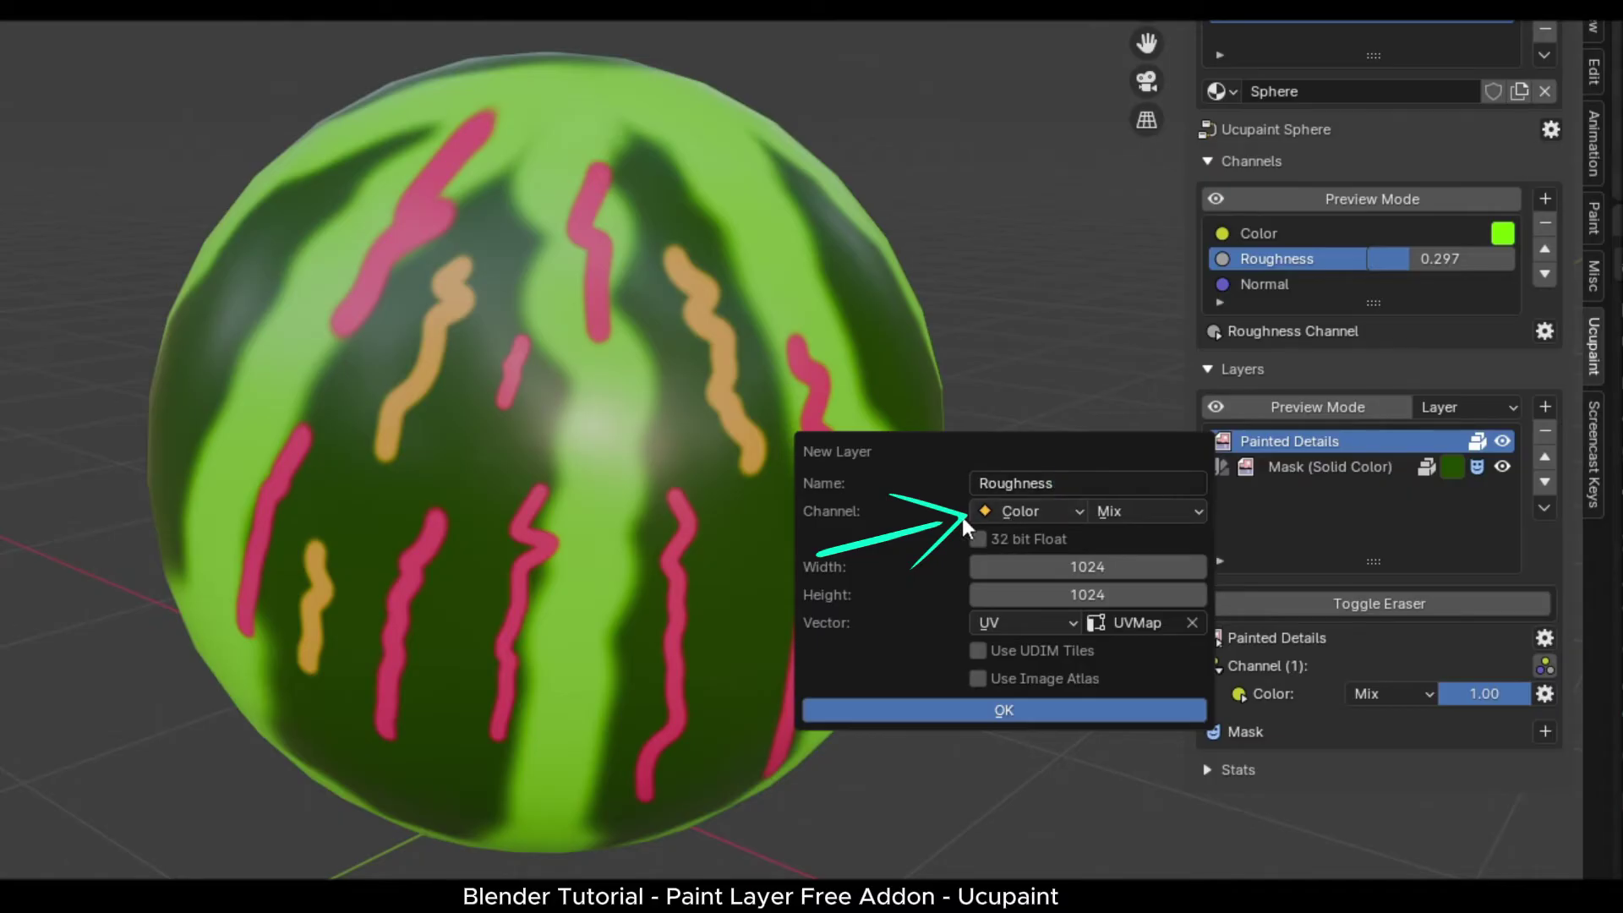
left_click(1068, 509)
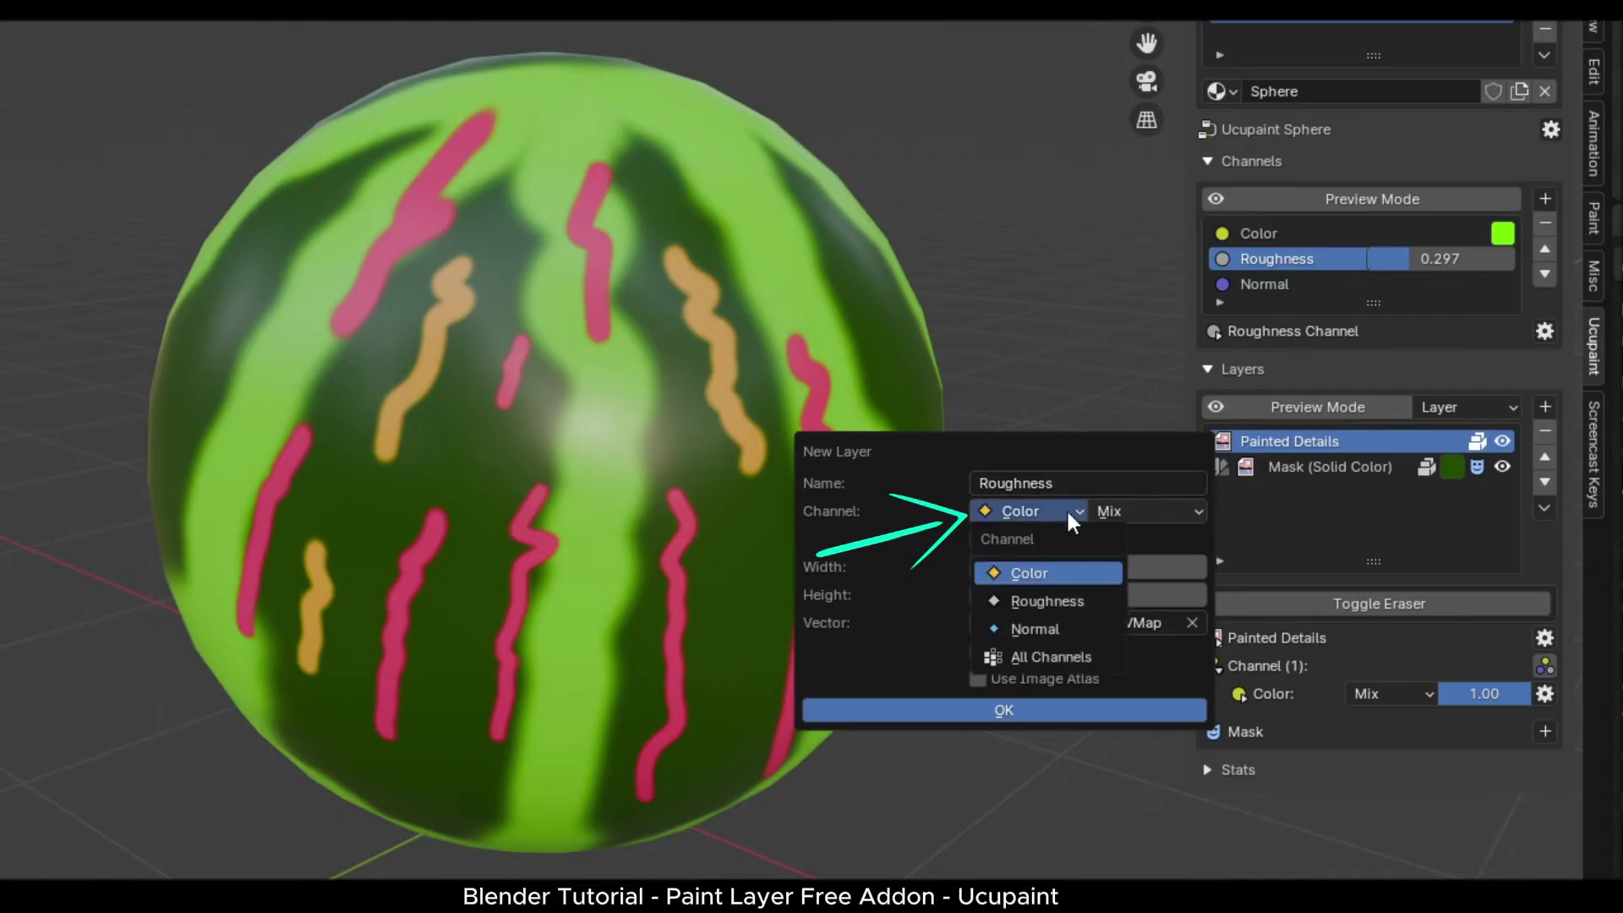
left_click(1036, 594)
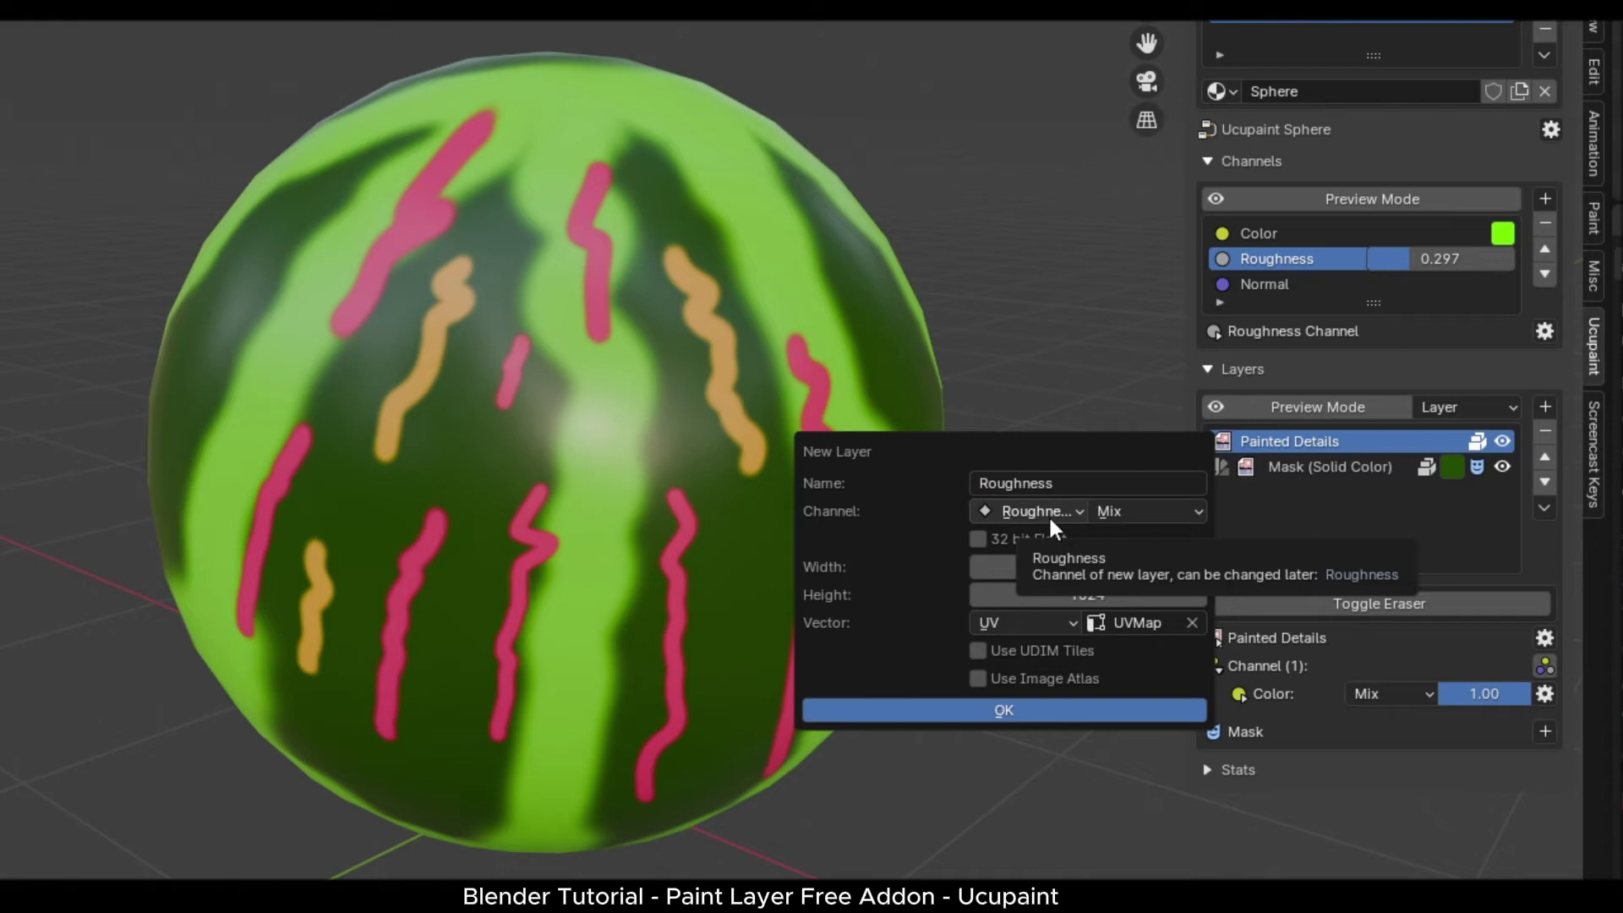
left_click(1006, 710)
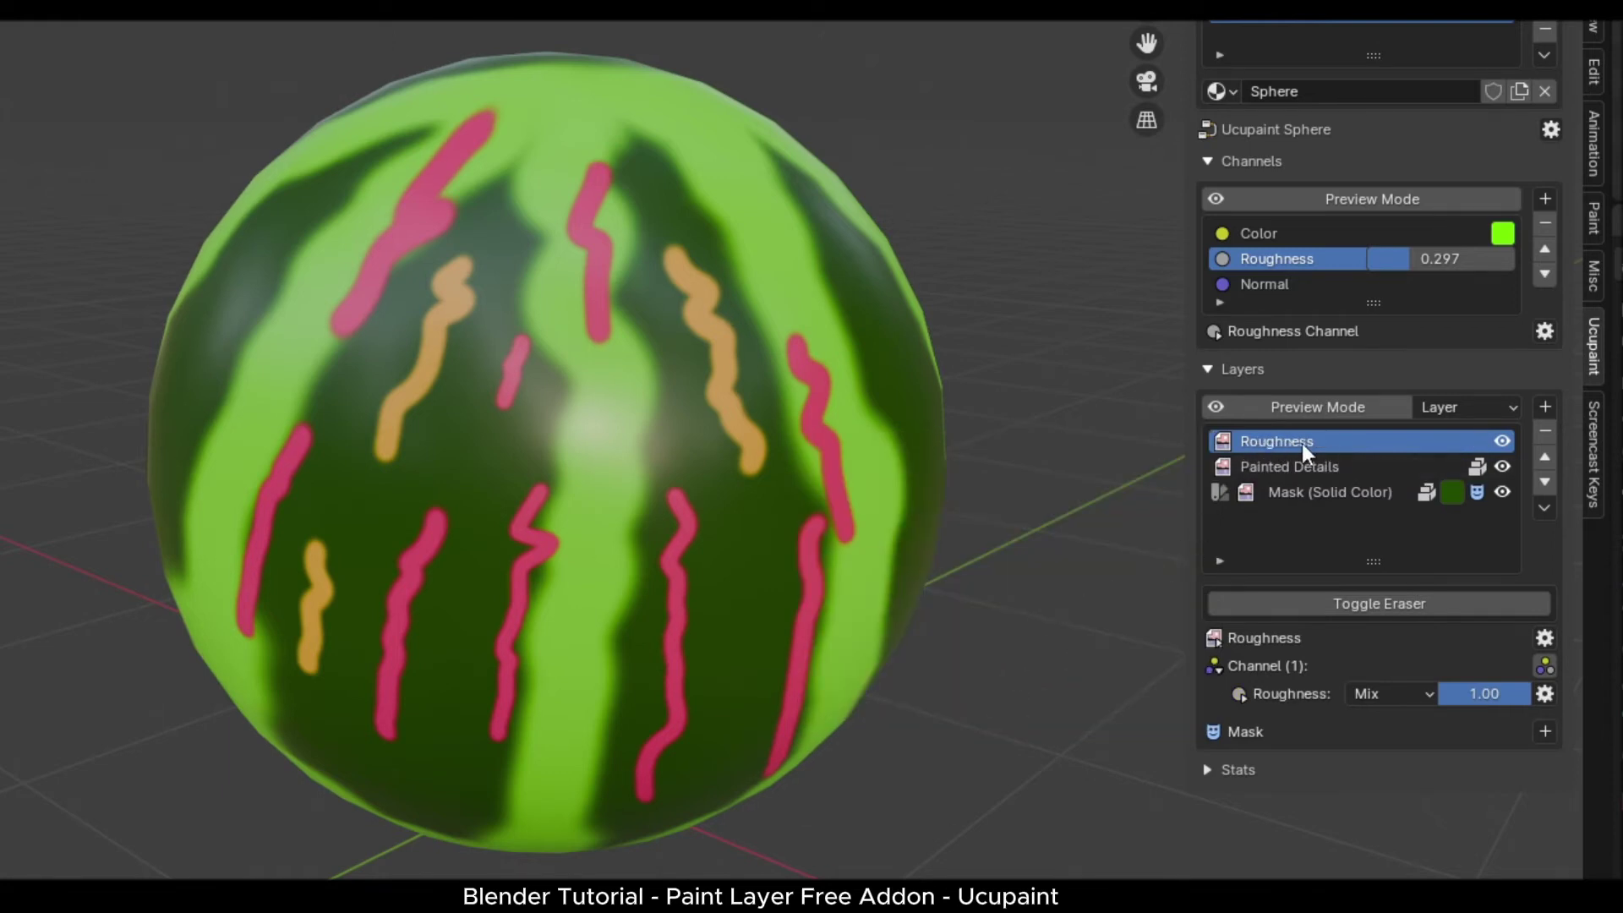
Lower the Roughness channel's value to 0.042 and inspect the reflections on the sphere's surface
scroll(660, 339, "up", 2)
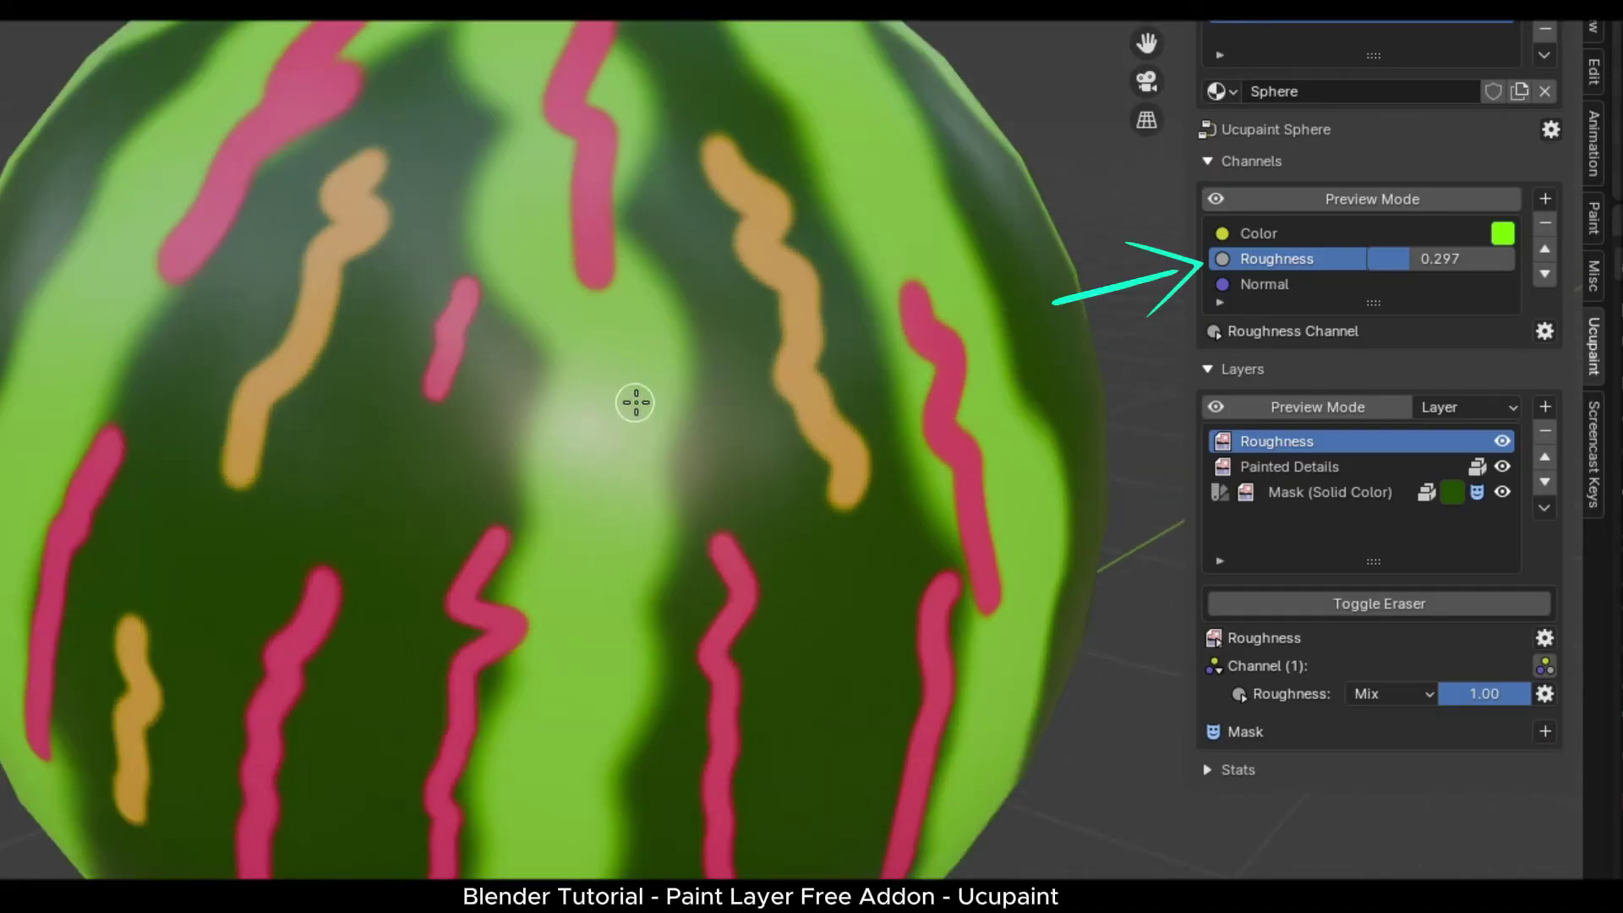
mouse_move(634, 402)
middle_mouse_down()
mouse_move(532, 383)
mouse_move(579, 387)
middle_mouse_up()
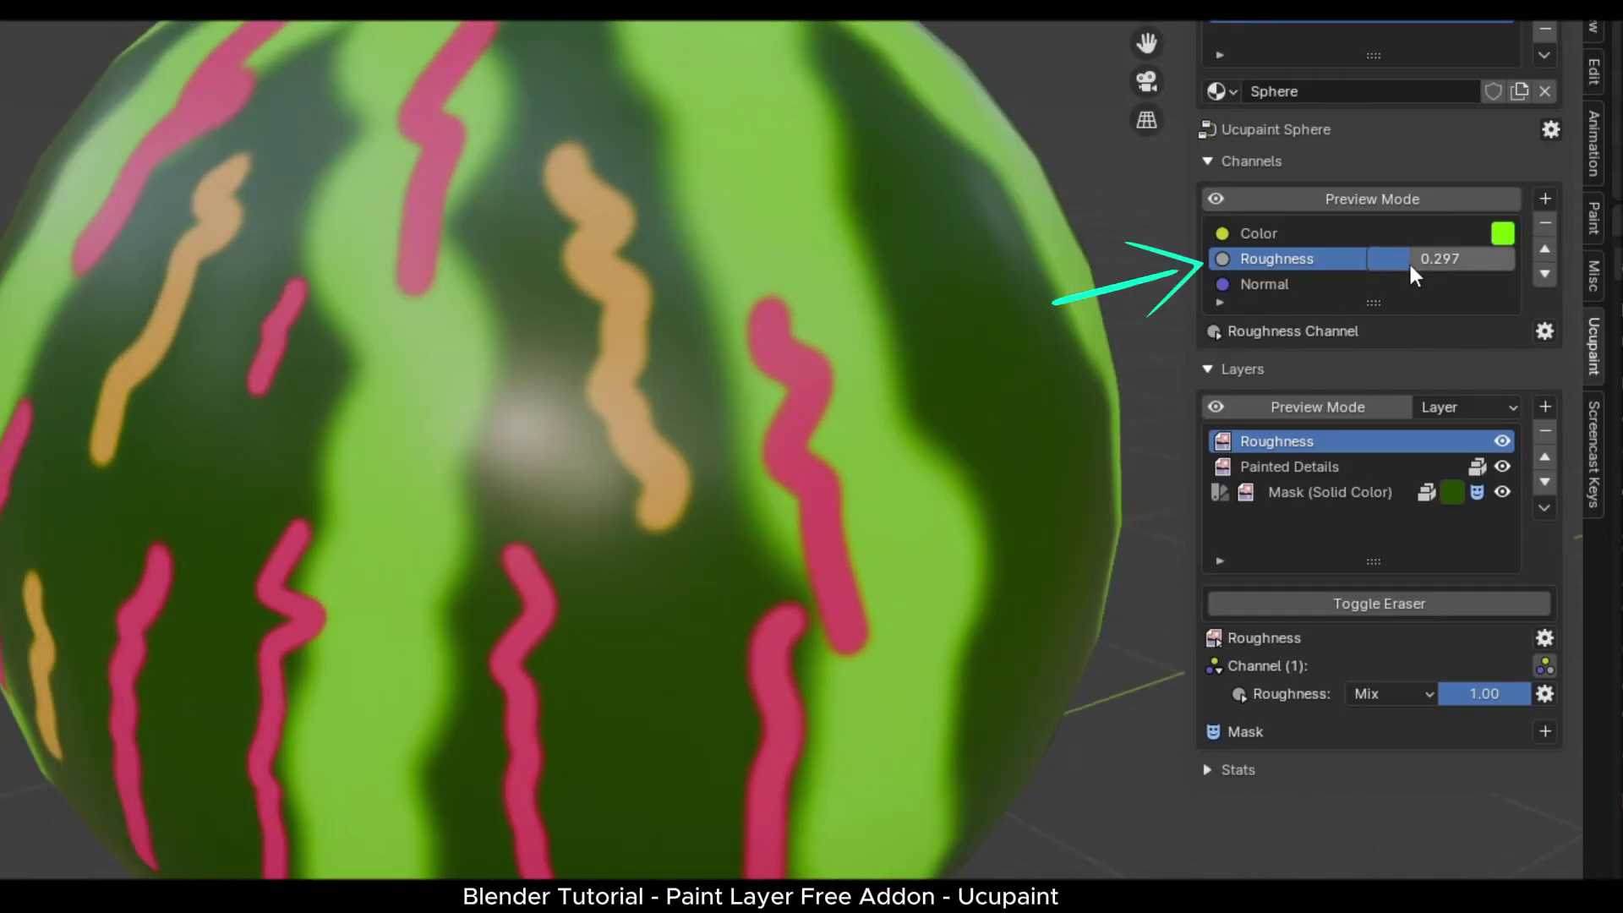
left_click_drag(1413, 267, 1335, 267)
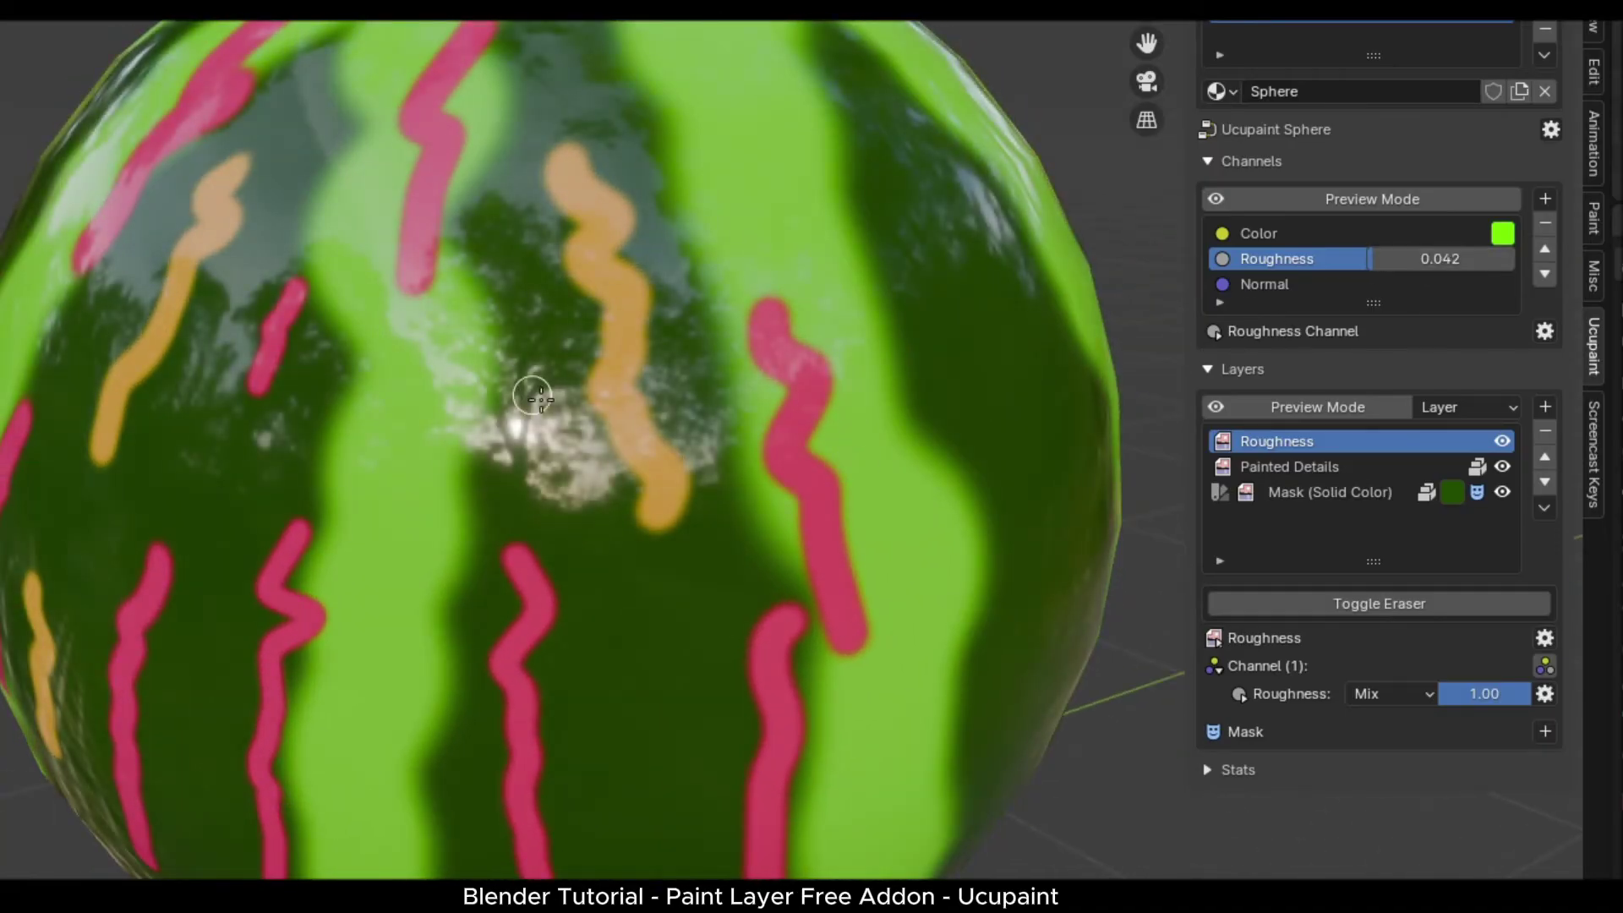
middle_click_drag(524, 398, 640, 416)
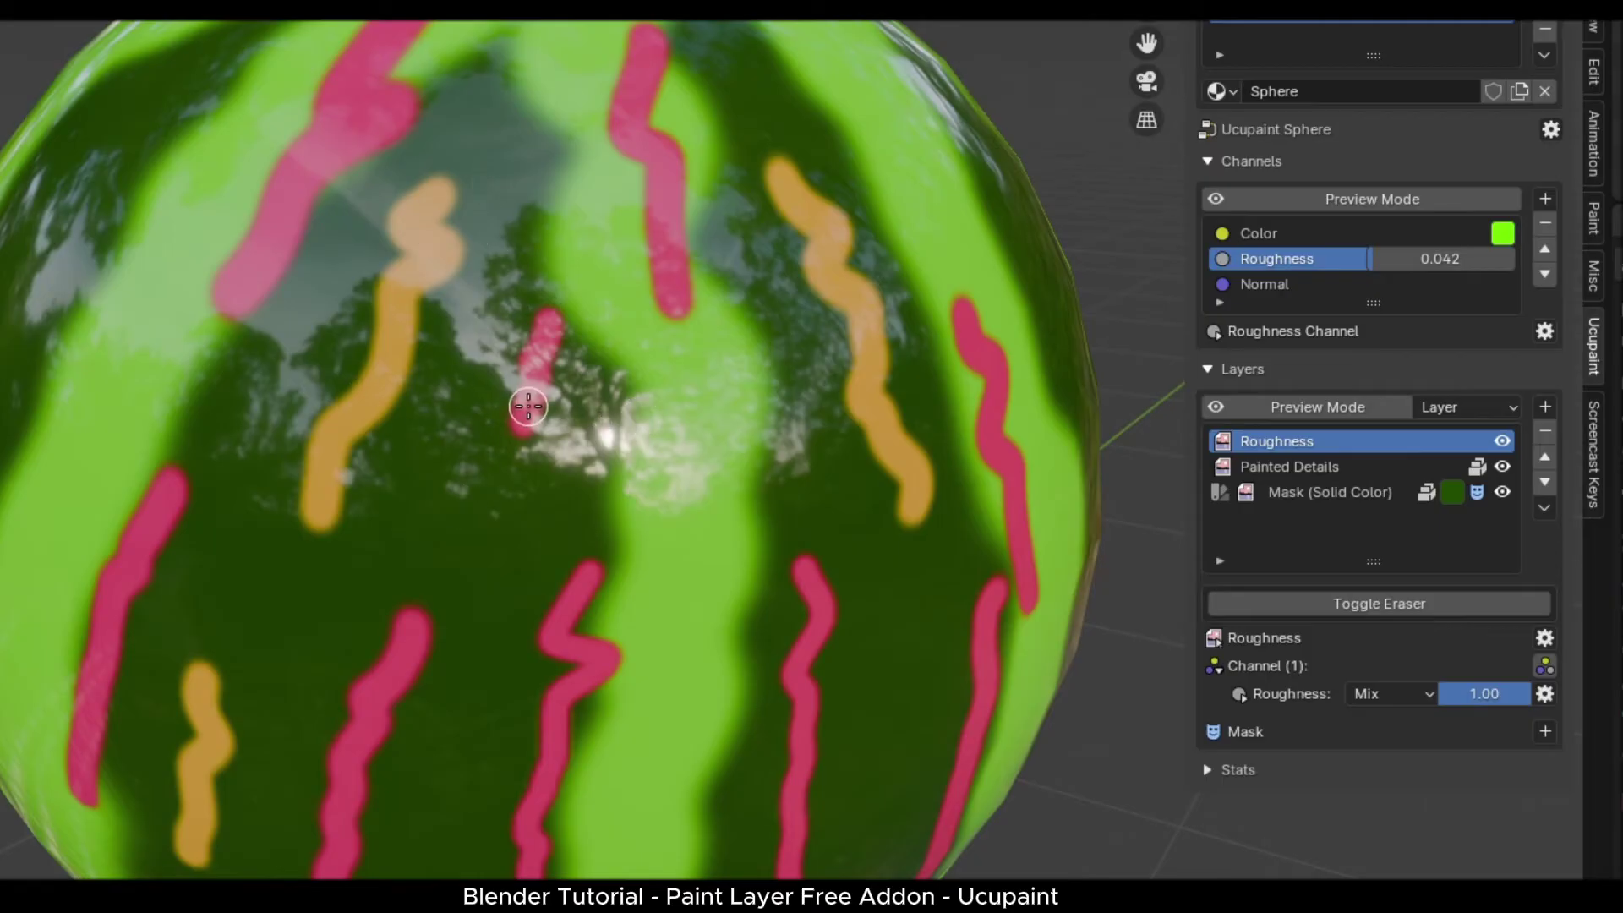
middle_click_drag(528, 406, 511, 387)
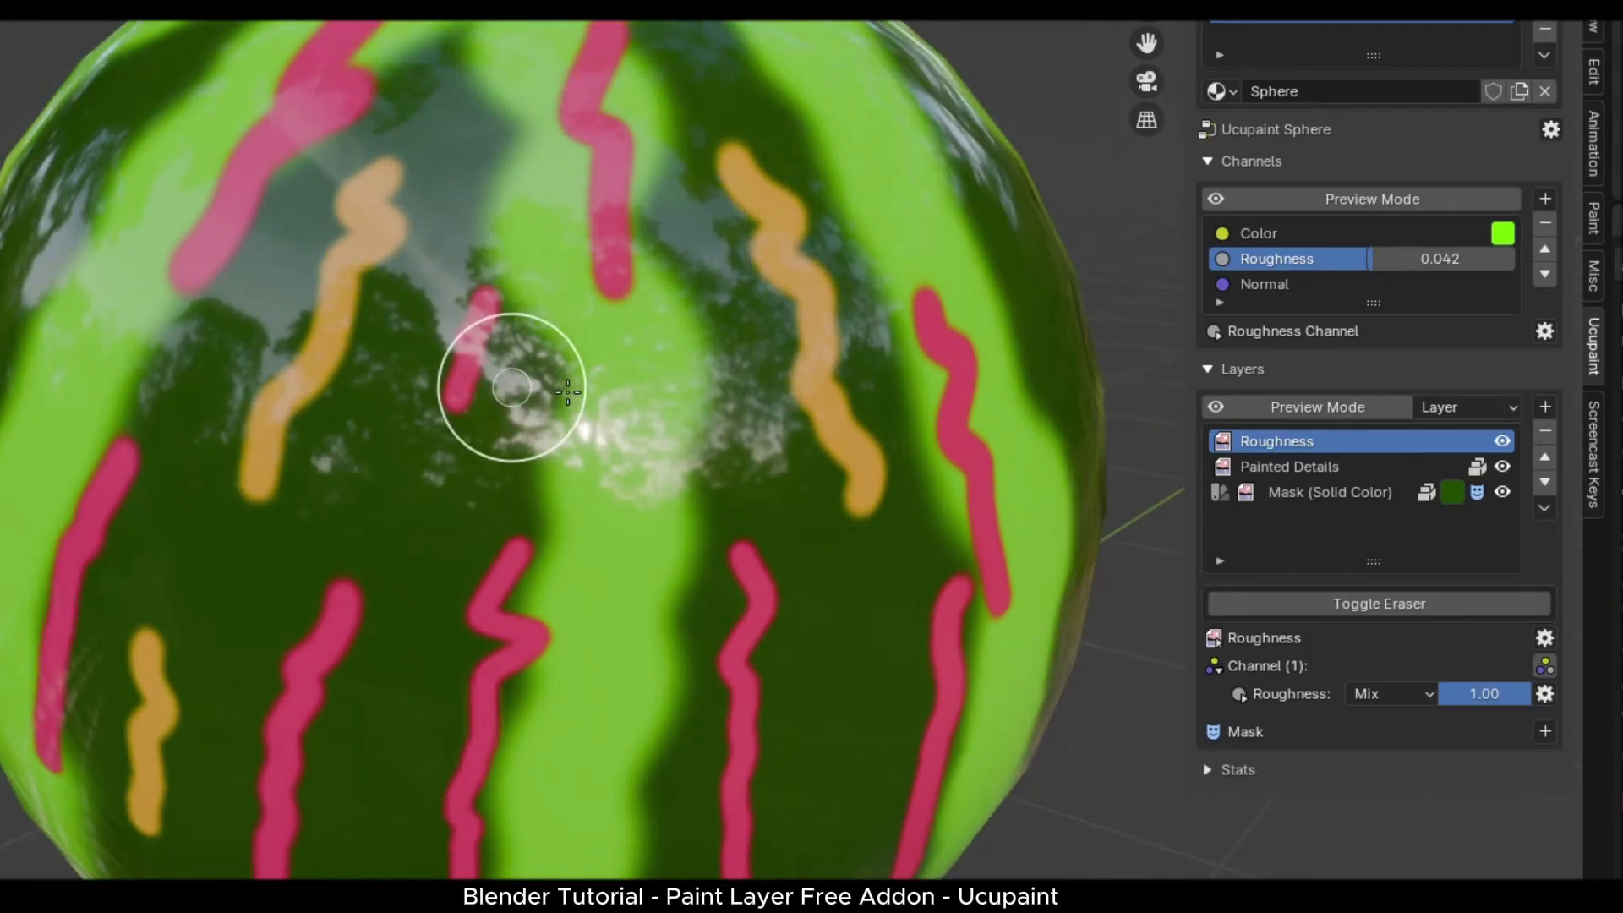
Set the brush radius to 59 px, make its primary colour black, and swap it with the white secondary colour
middle_click_drag(459, 460, 580, 377)
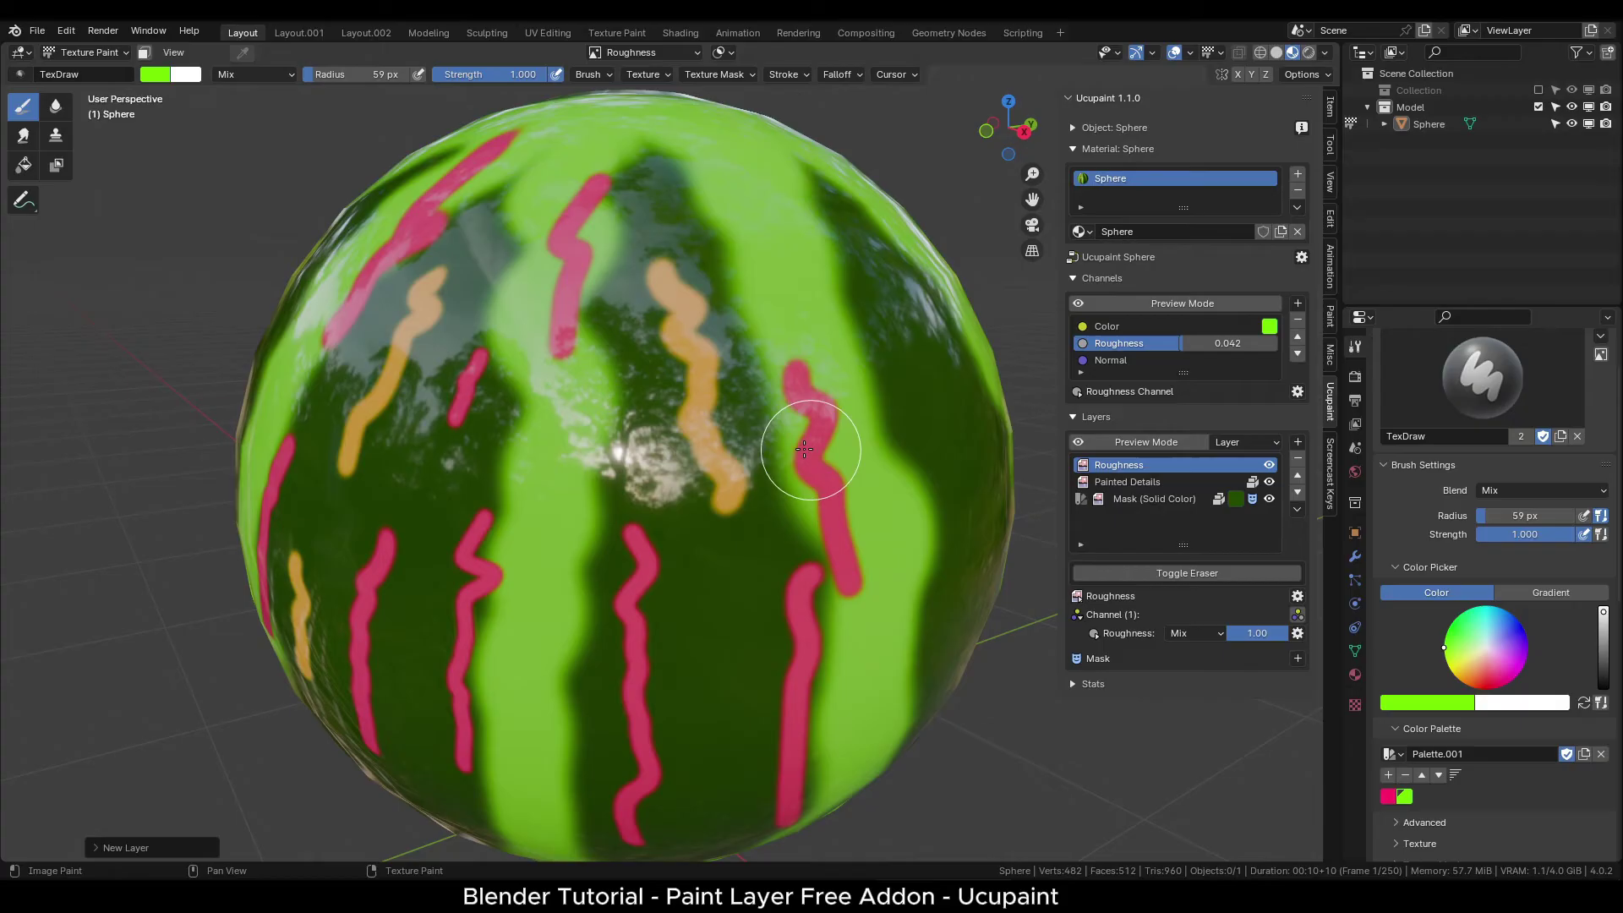
left_click_drag(1608, 668, 1603, 686)
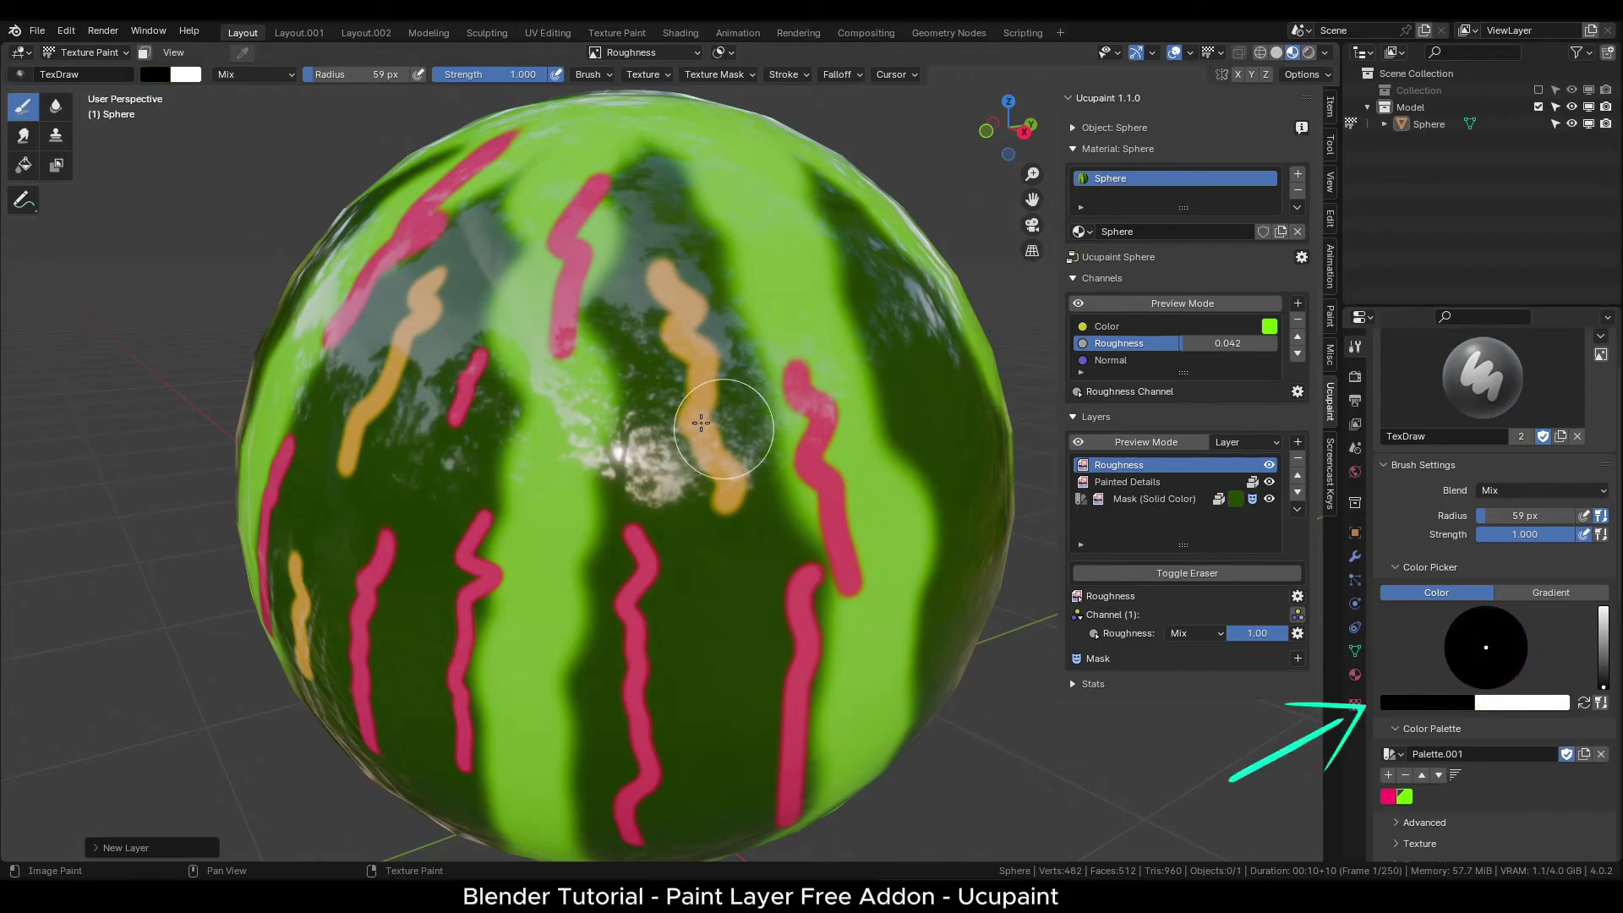
middle_click_drag(670, 413, 668, 412)
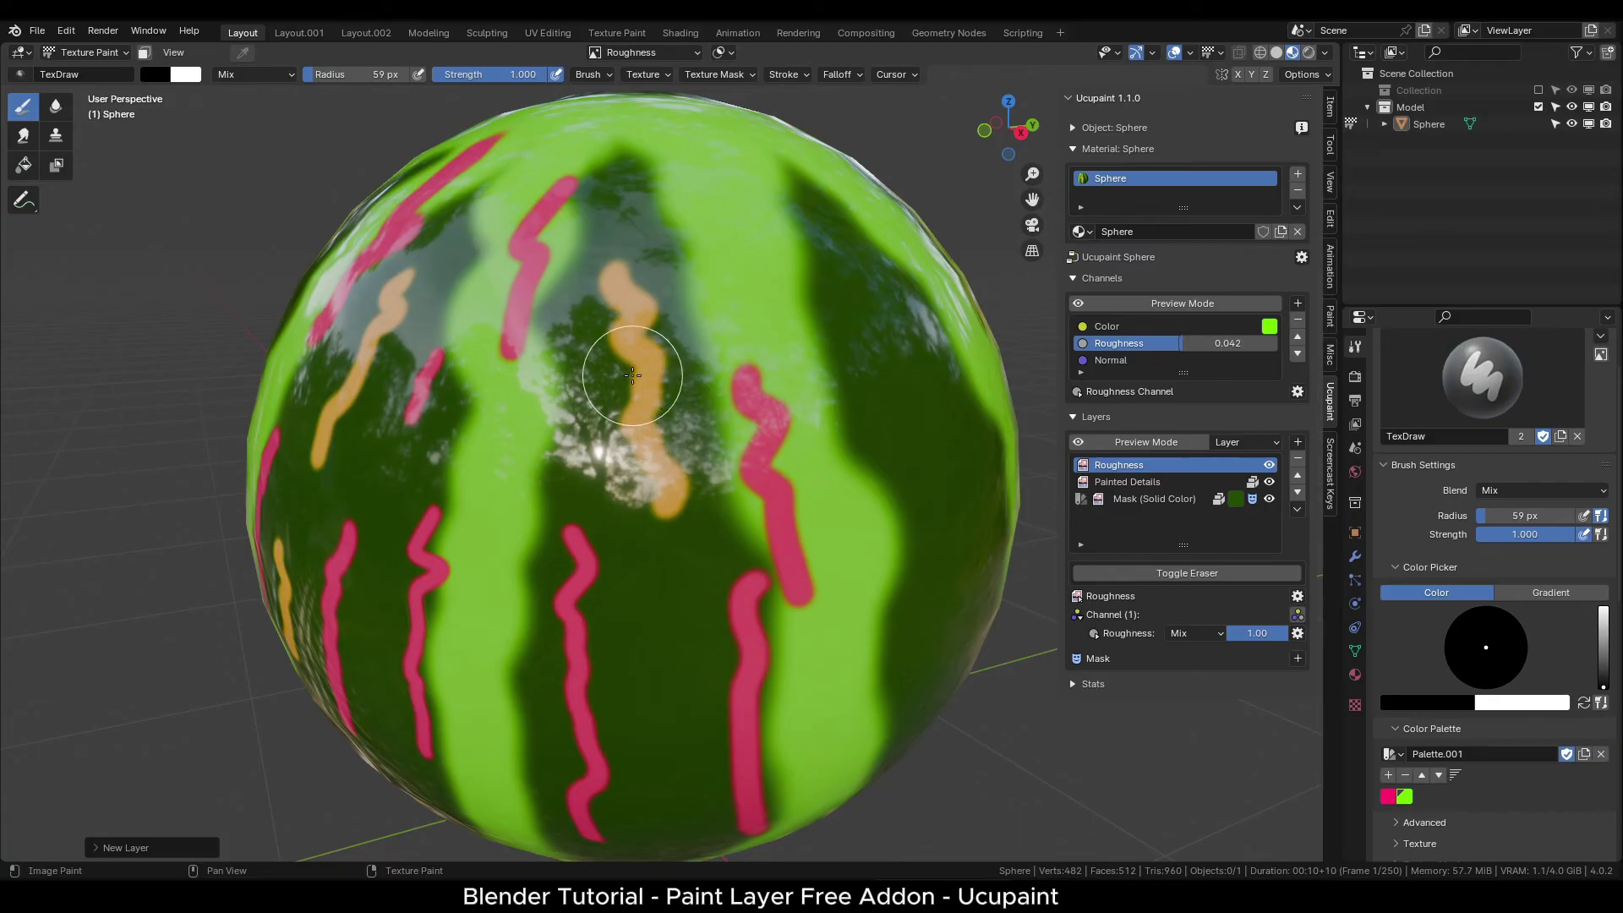
key("x")
Paint white strokes on the Roughness layer over the dark green areas around the orange and pink details
mouse_move(623, 305)
left_mouse_down()
mouse_move(645, 531)
mouse_move(635, 473)
mouse_move(590, 471)
mouse_move(596, 509)
mouse_move(663, 511)
mouse_move(672, 380)
mouse_move(638, 173)
mouse_move(582, 284)
mouse_move(589, 505)
left_mouse_up()
mouse_move(596, 553)
middle_mouse_down()
mouse_move(697, 581)
mouse_move(596, 364)
middle_mouse_up()
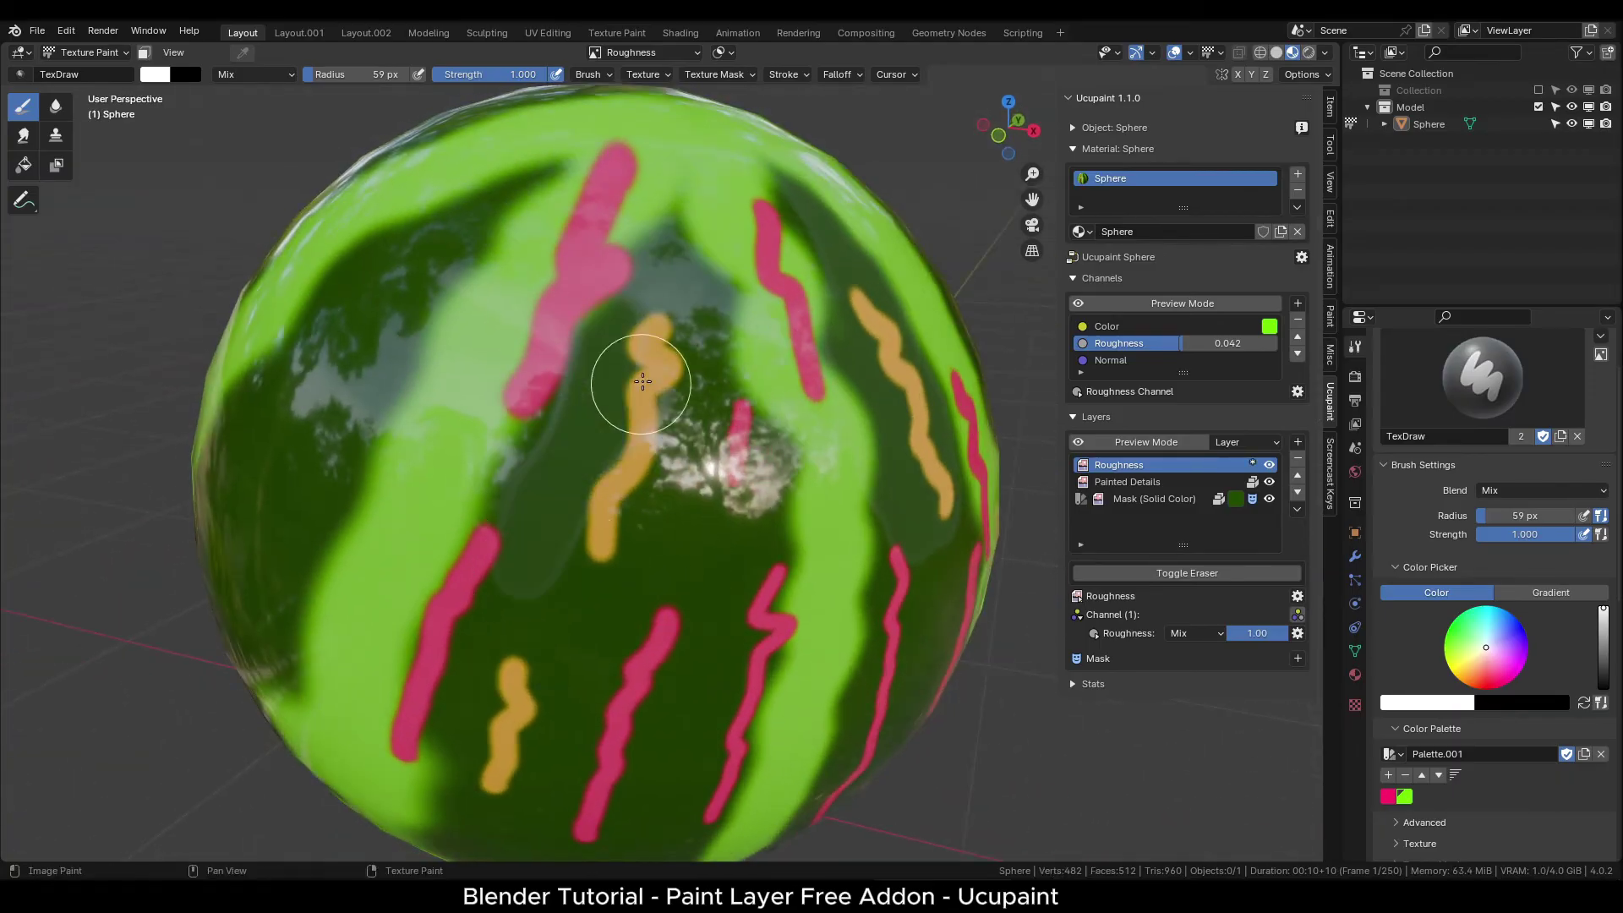
mouse_move(715, 316)
left_mouse_down()
mouse_move(725, 489)
mouse_move(662, 242)
mouse_move(522, 508)
mouse_move(575, 579)
left_mouse_up()
middle_click_drag(543, 654, 541, 579)
mouse_move(583, 575)
left_mouse_down()
mouse_move(634, 376)
mouse_move(733, 364)
mouse_move(585, 542)
left_mouse_up()
scroll(471, 580, "down", 3)
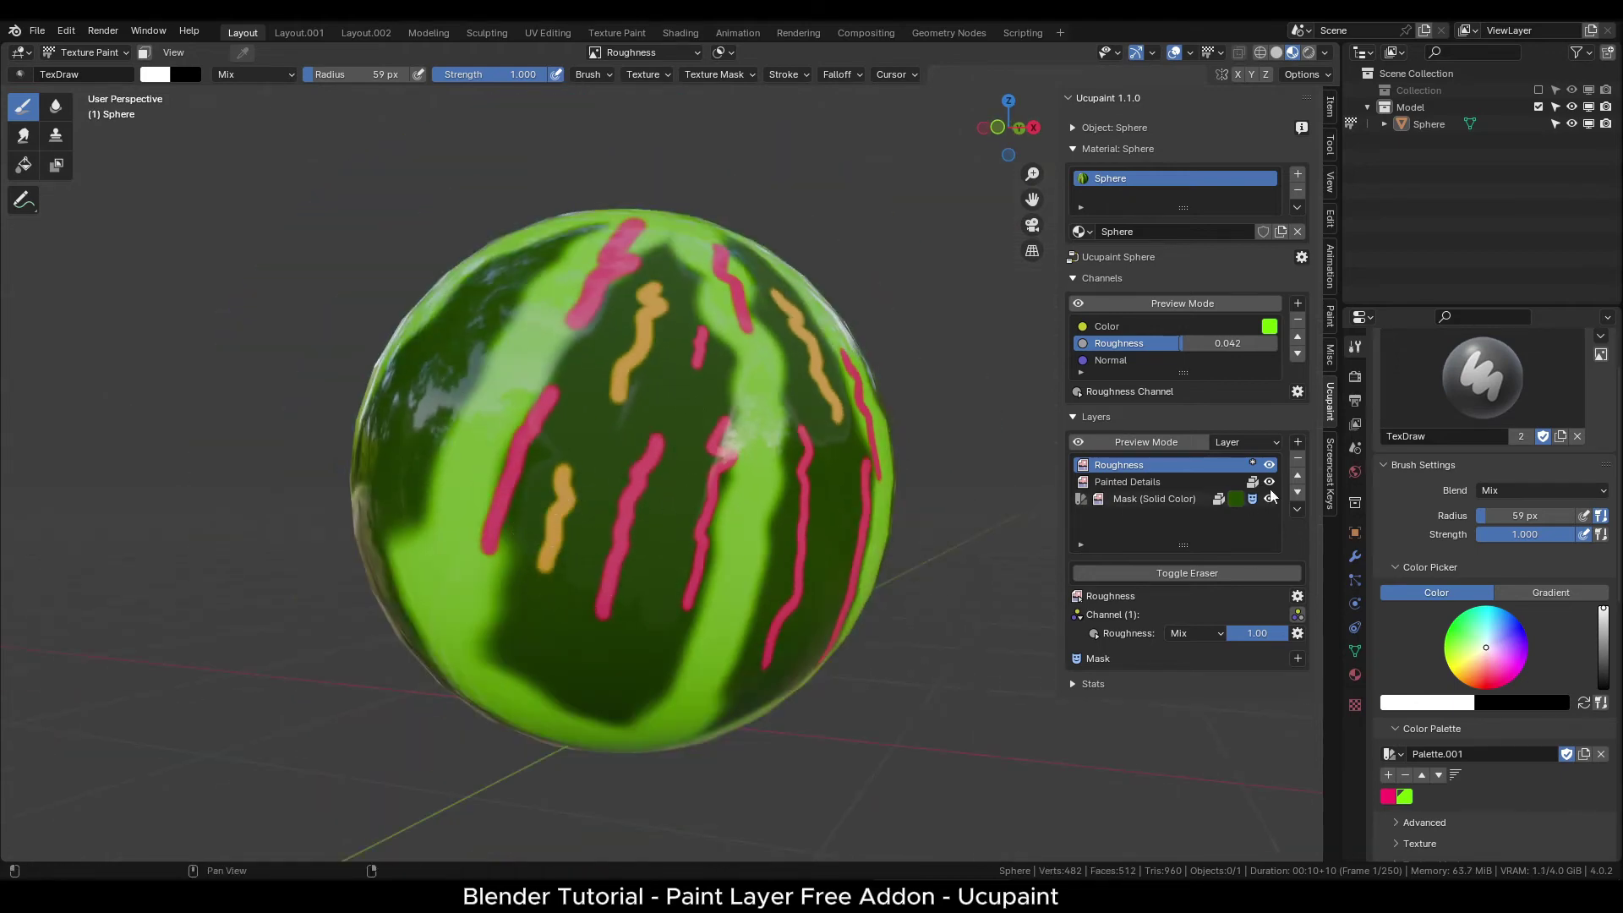
Hide the Painted Details layer and paint more white roughness over the dark green bands between the light stripes
left_click(1268, 486)
scroll(706, 427, "up", 2)
middle_click_drag(707, 427, 652, 418)
scroll(649, 355, "up", 1)
mouse_move(594, 308)
left_mouse_down()
mouse_move(619, 507)
mouse_move(677, 327)
mouse_move(664, 671)
left_mouse_up()
left_click_drag(518, 381, 515, 348)
mouse_move(515, 348)
left_mouse_down()
mouse_move(507, 372)
mouse_move(637, 326)
mouse_move(626, 414)
mouse_move(570, 373)
mouse_move(580, 355)
left_mouse_up()
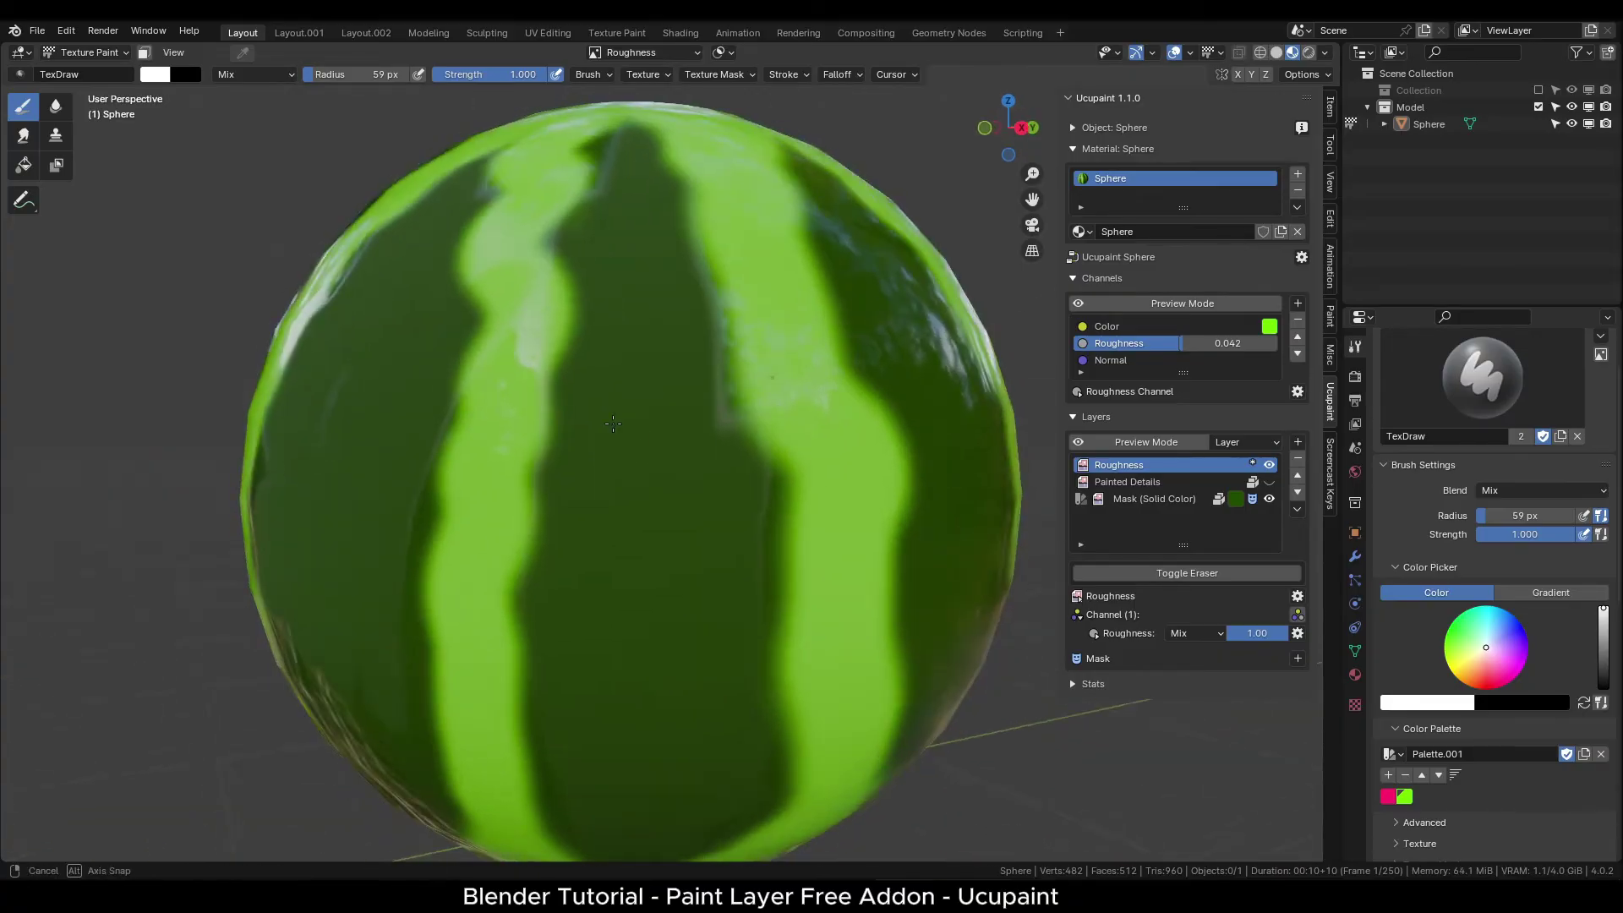
Swap the brush colour to black and paint a glossy oval spot in the middle of the matte dark green band
key("x")
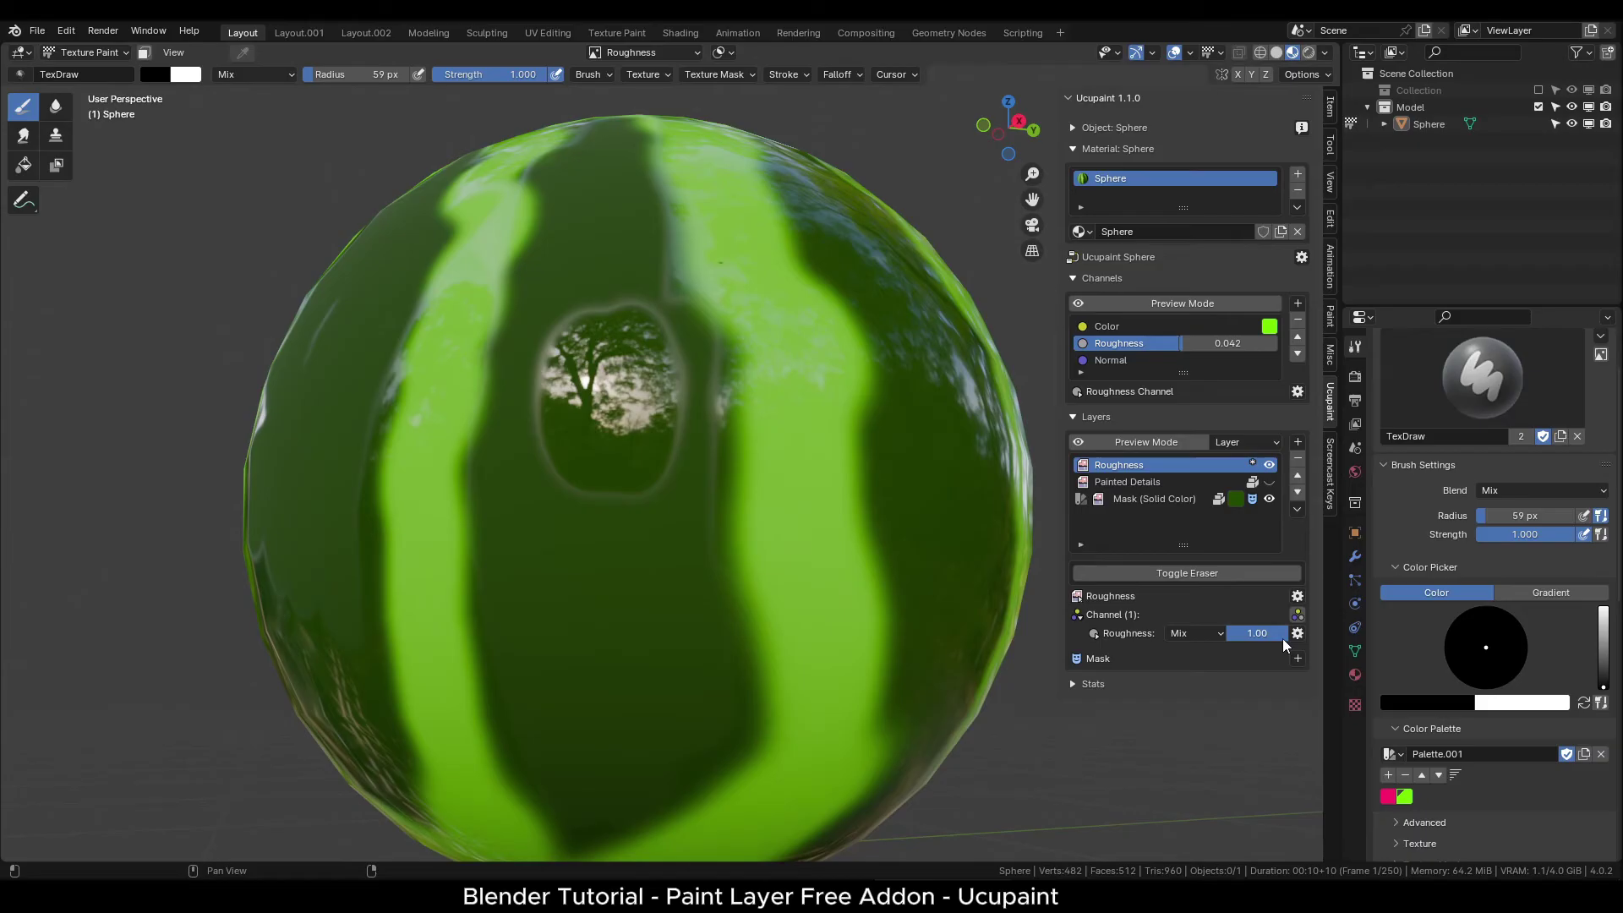
Swap the brush colour back to white and paint over the glossy oval spot in the dark green band
mouse_move(1283, 639)
left_mouse_down()
mouse_move(1235, 634)
mouse_move(1288, 635)
left_mouse_up()
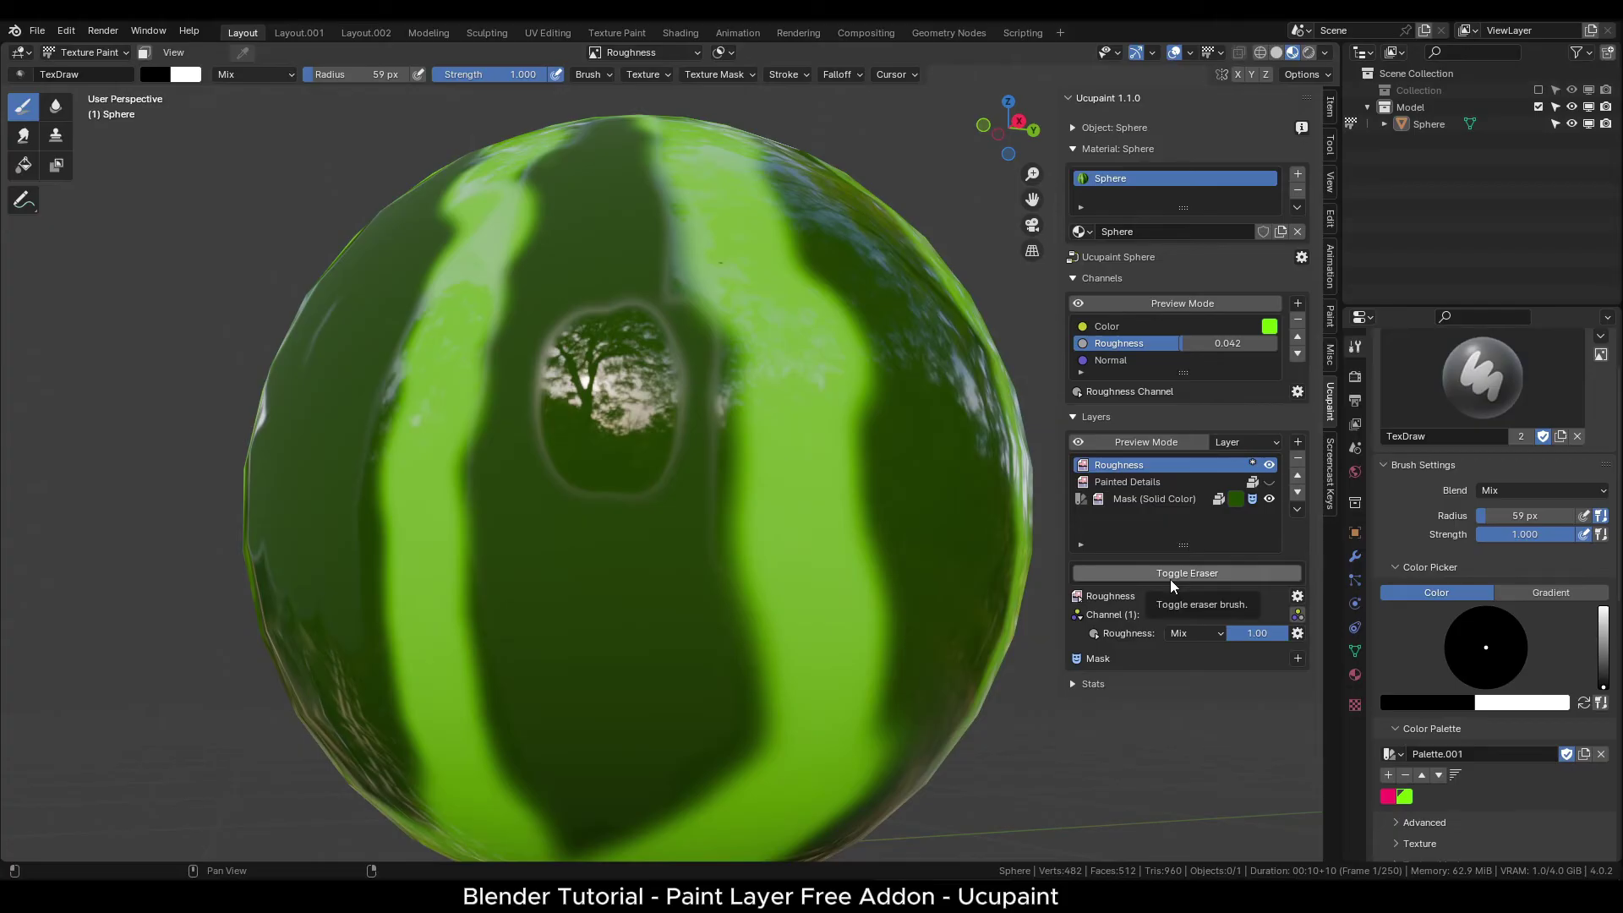
scroll(652, 496, "down", 1)
middle_click_drag(651, 496, 676, 500)
key("x")
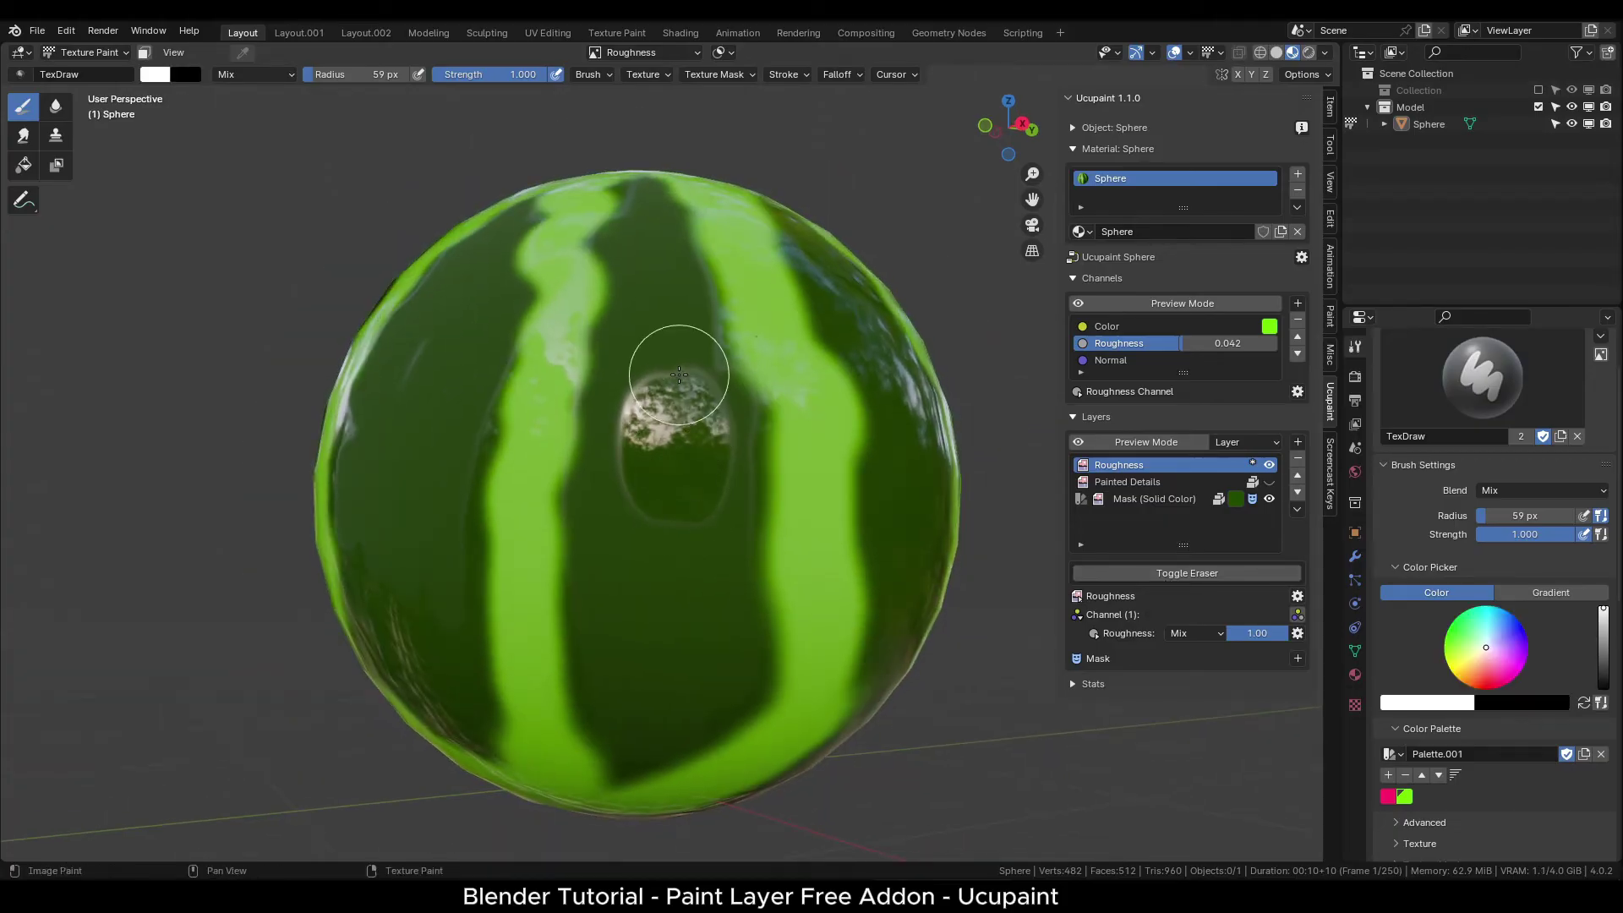
left_click_drag(679, 374, 641, 355)
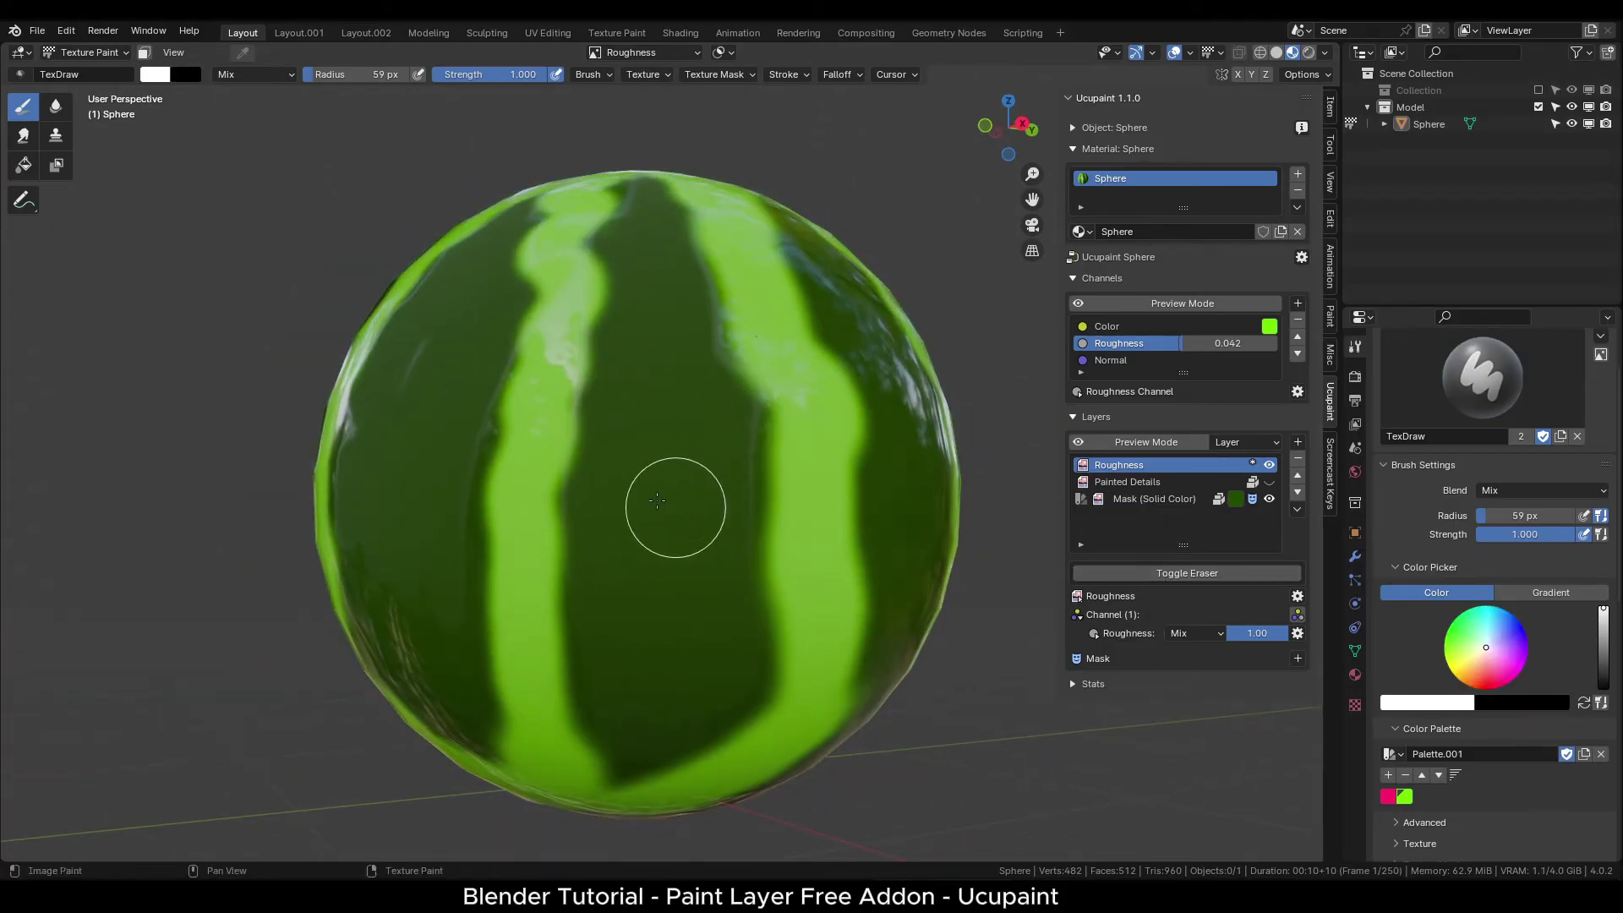
scroll(657, 500, "down", 1)
middle_click_drag(657, 500, 639, 525)
scroll(644, 518, "up", 1)
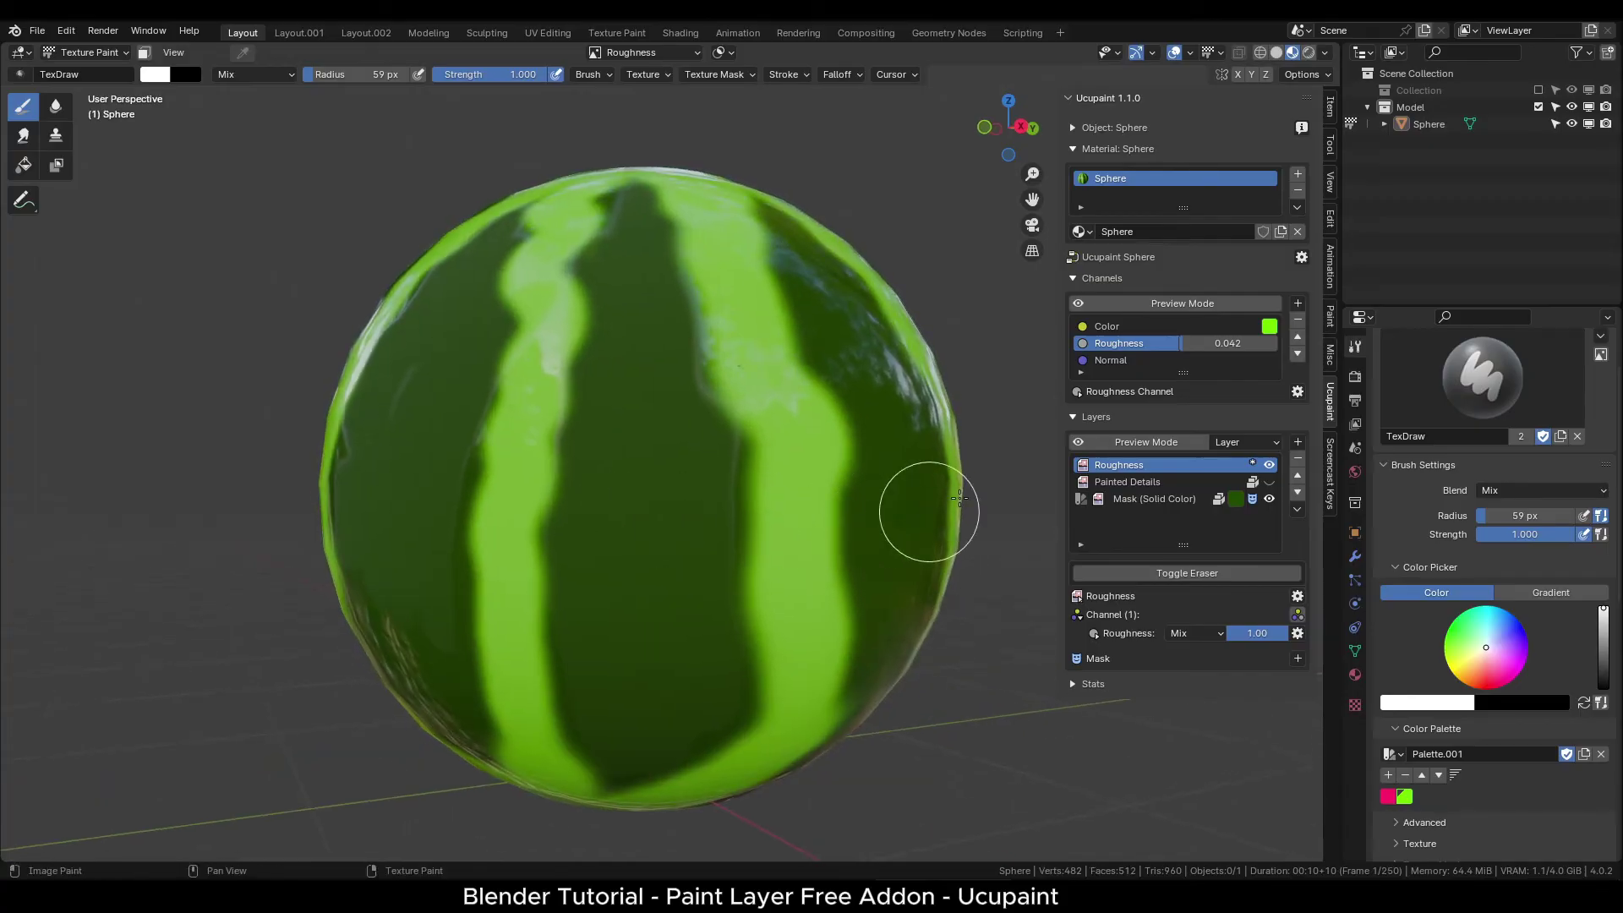
Preview the Roughness layer on its own, examine its painted areas around the sphere, and return to the full material
left_click(1122, 446)
left_click_drag(752, 473, 804, 479)
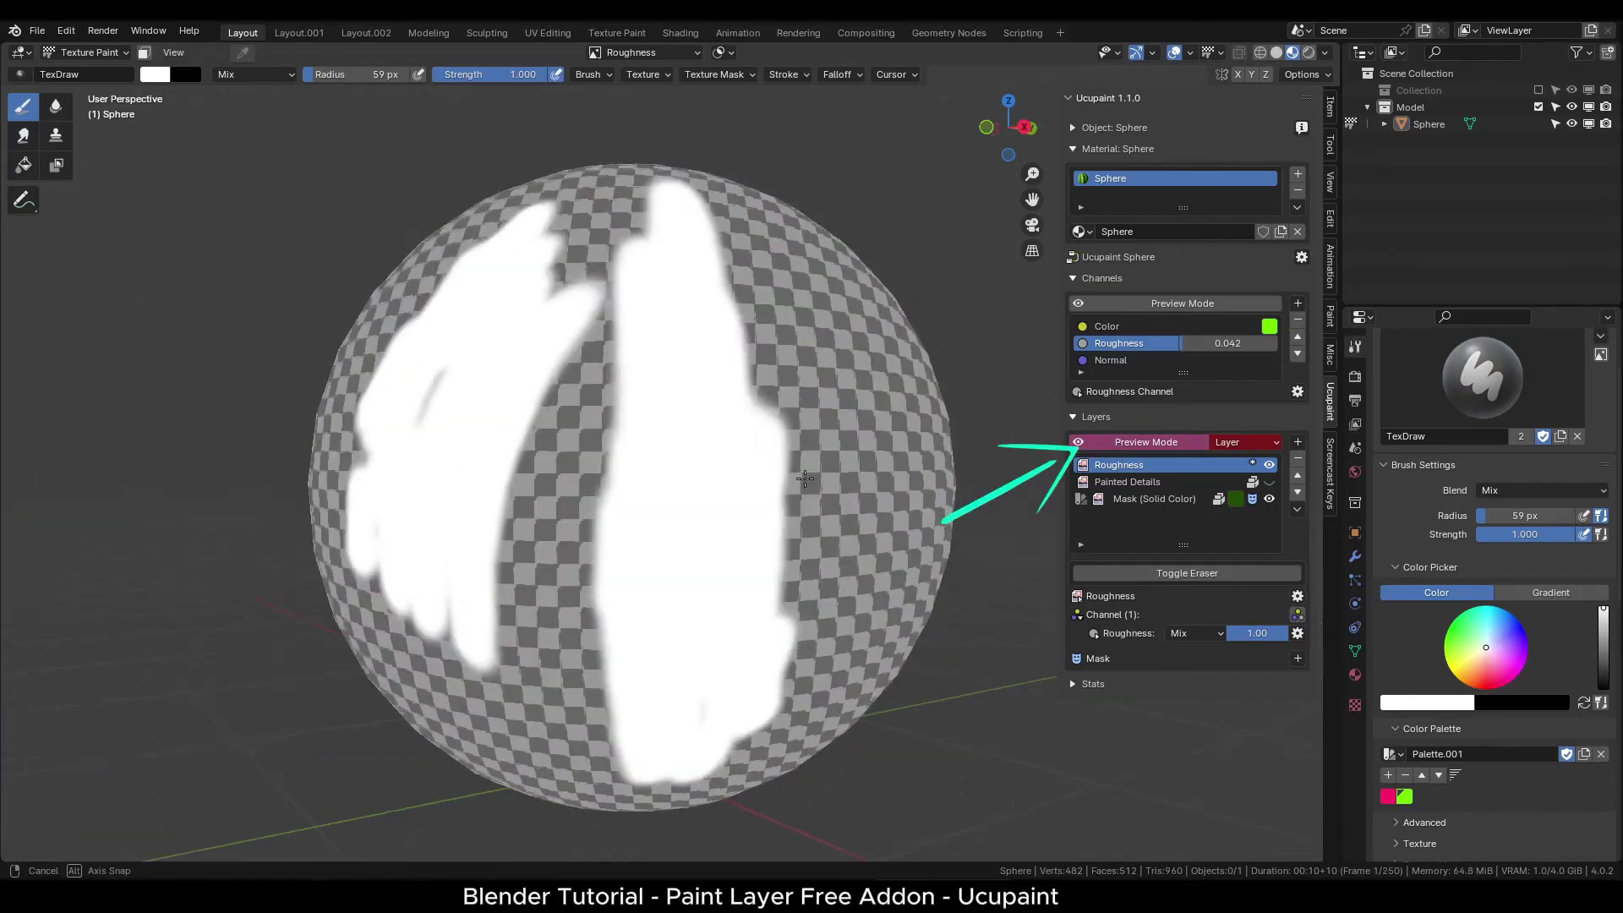
middle_click_drag(805, 479, 844, 480)
middle_click_drag(580, 455, 642, 474)
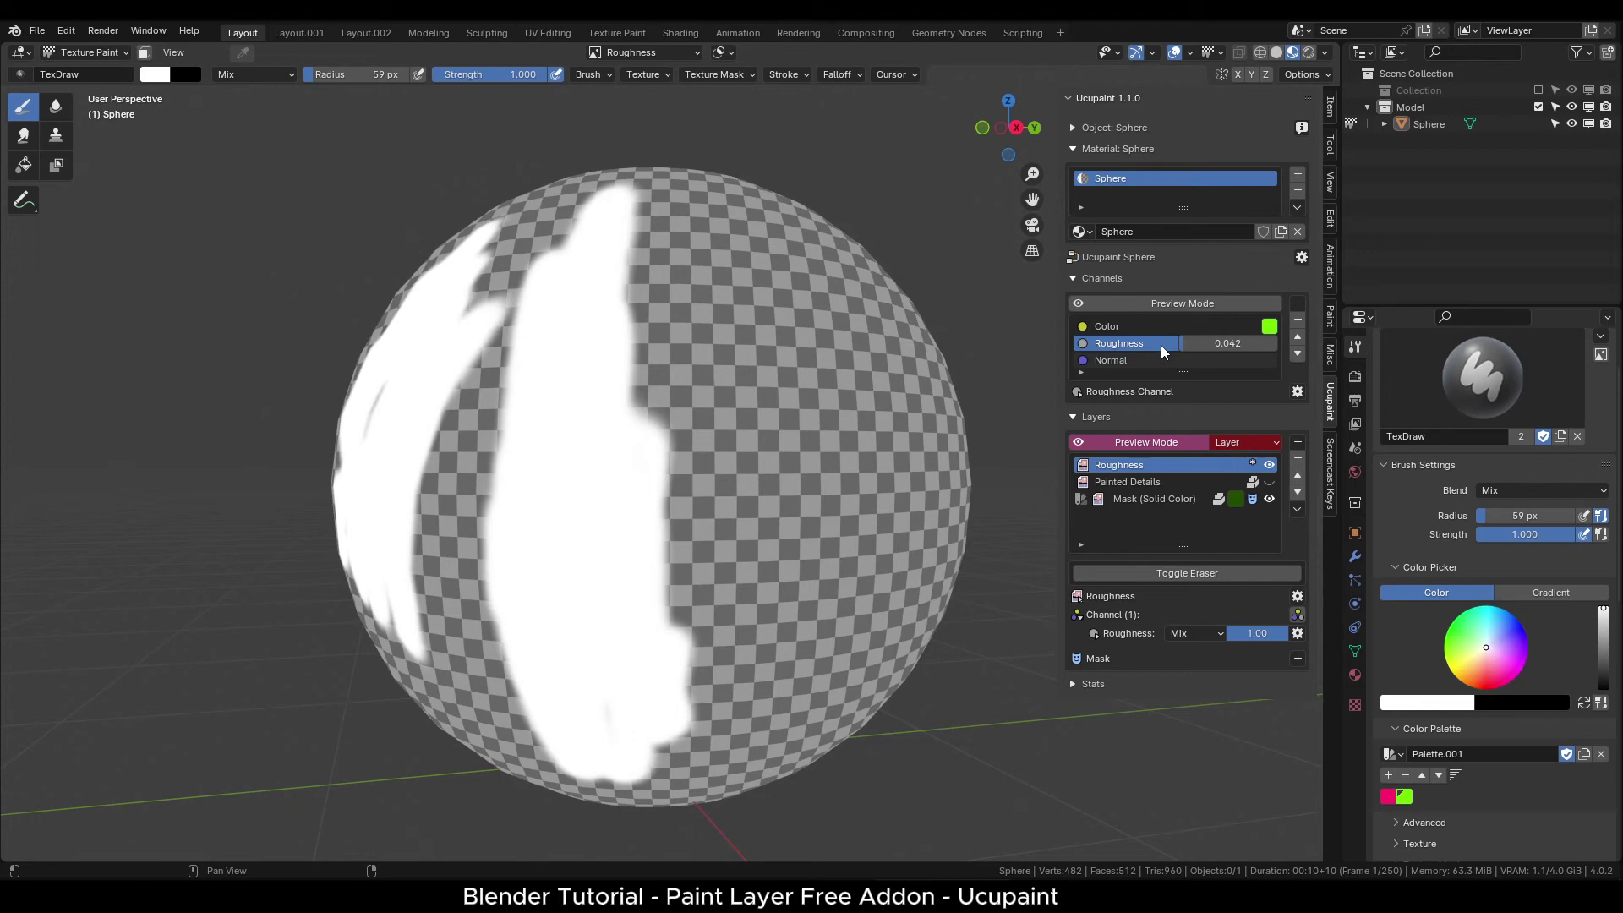
left_click(1182, 305)
left_click(1184, 304)
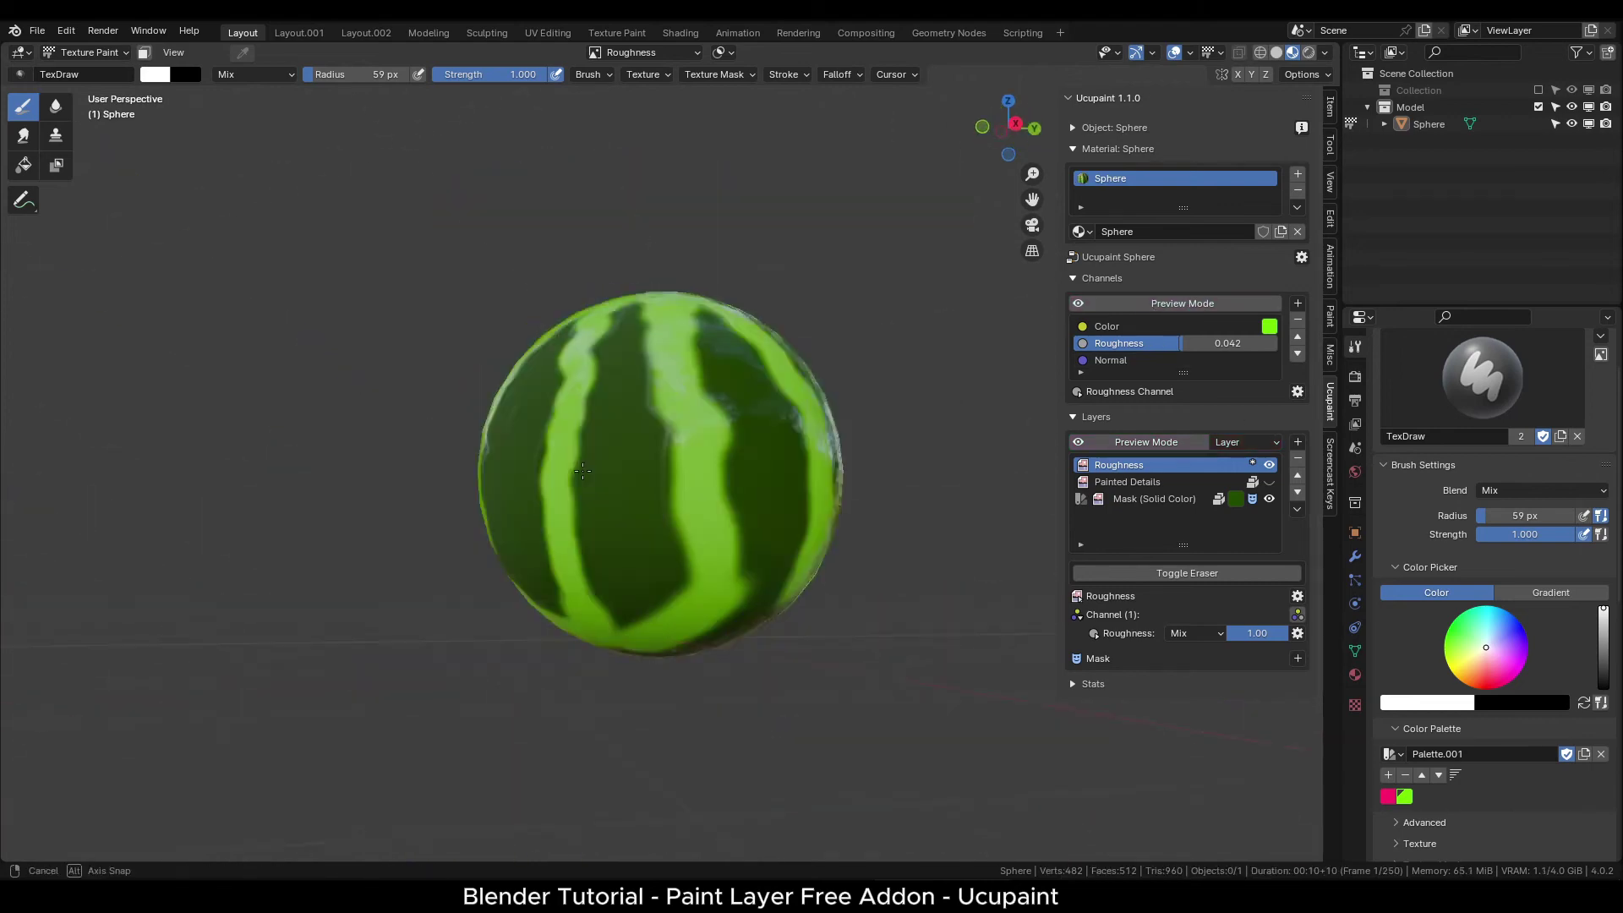
Paint more white roughness over the neighbouring dark green bands around the sphere
scroll(612, 452, "up", 5)
scroll(611, 453, "up", 1)
mouse_move(611, 452)
left_mouse_down()
mouse_move(536, 474)
mouse_move(716, 518)
mouse_move(683, 355)
left_mouse_up()
scroll(580, 420, "down", 2)
middle_click_drag(580, 420, 891, 458)
mouse_move(778, 316)
left_mouse_down()
mouse_move(735, 514)
mouse_move(753, 333)
left_mouse_up()
middle_click_drag(753, 333, 586, 368)
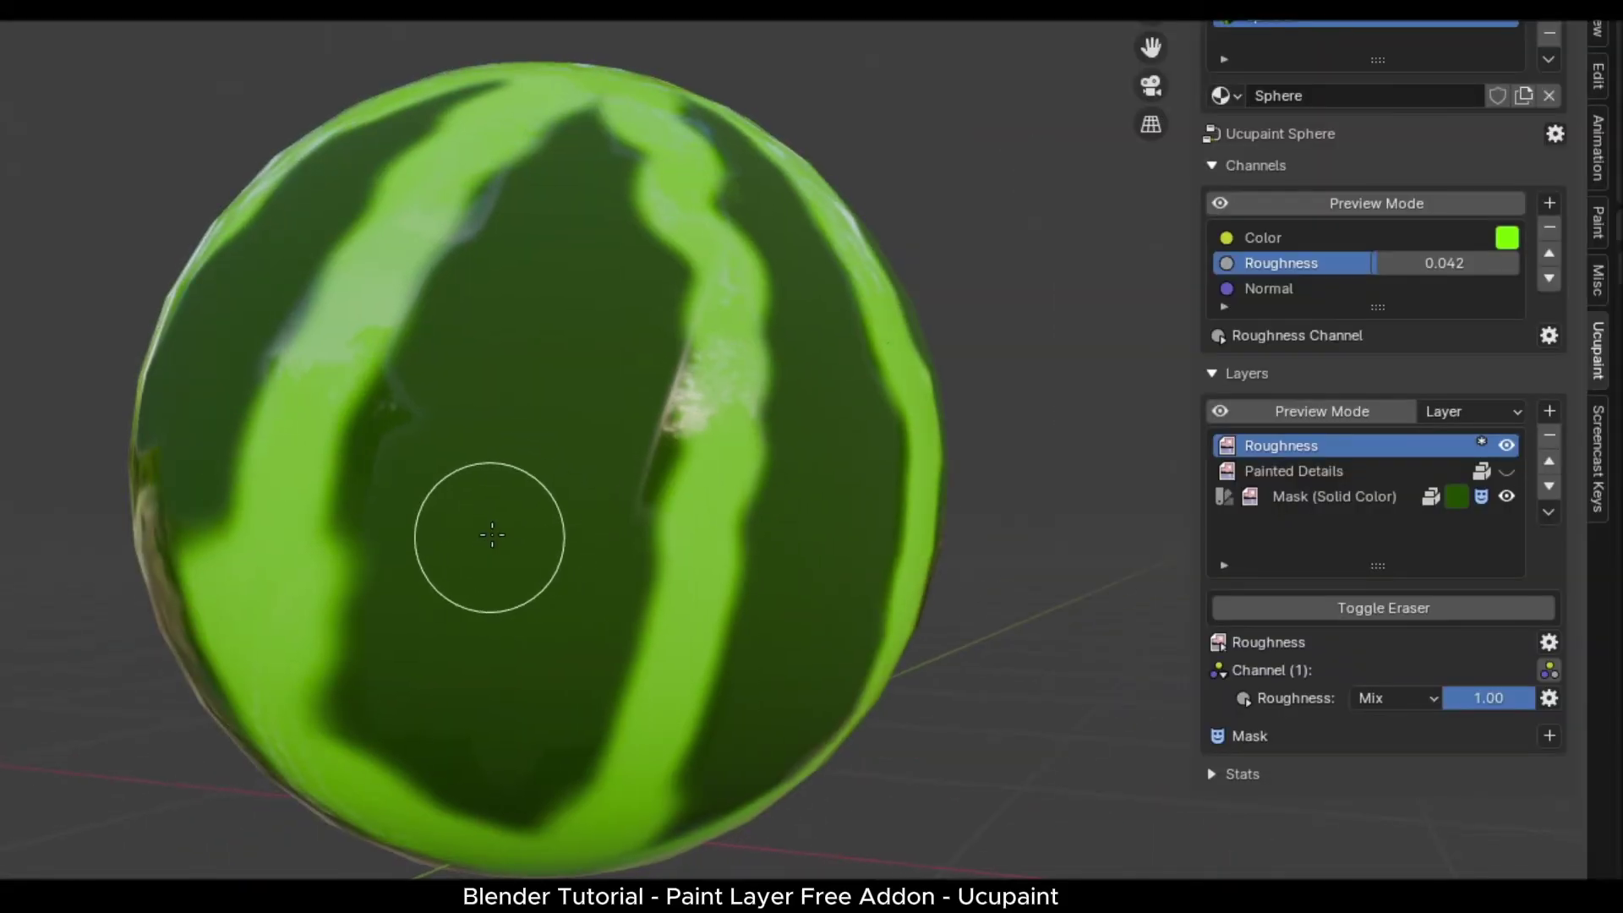
Select the Normal channel and add a new 1024 × 1024 image layer named Normal Details, using the Normal channel and Bump Map type
left_click(1261, 296)
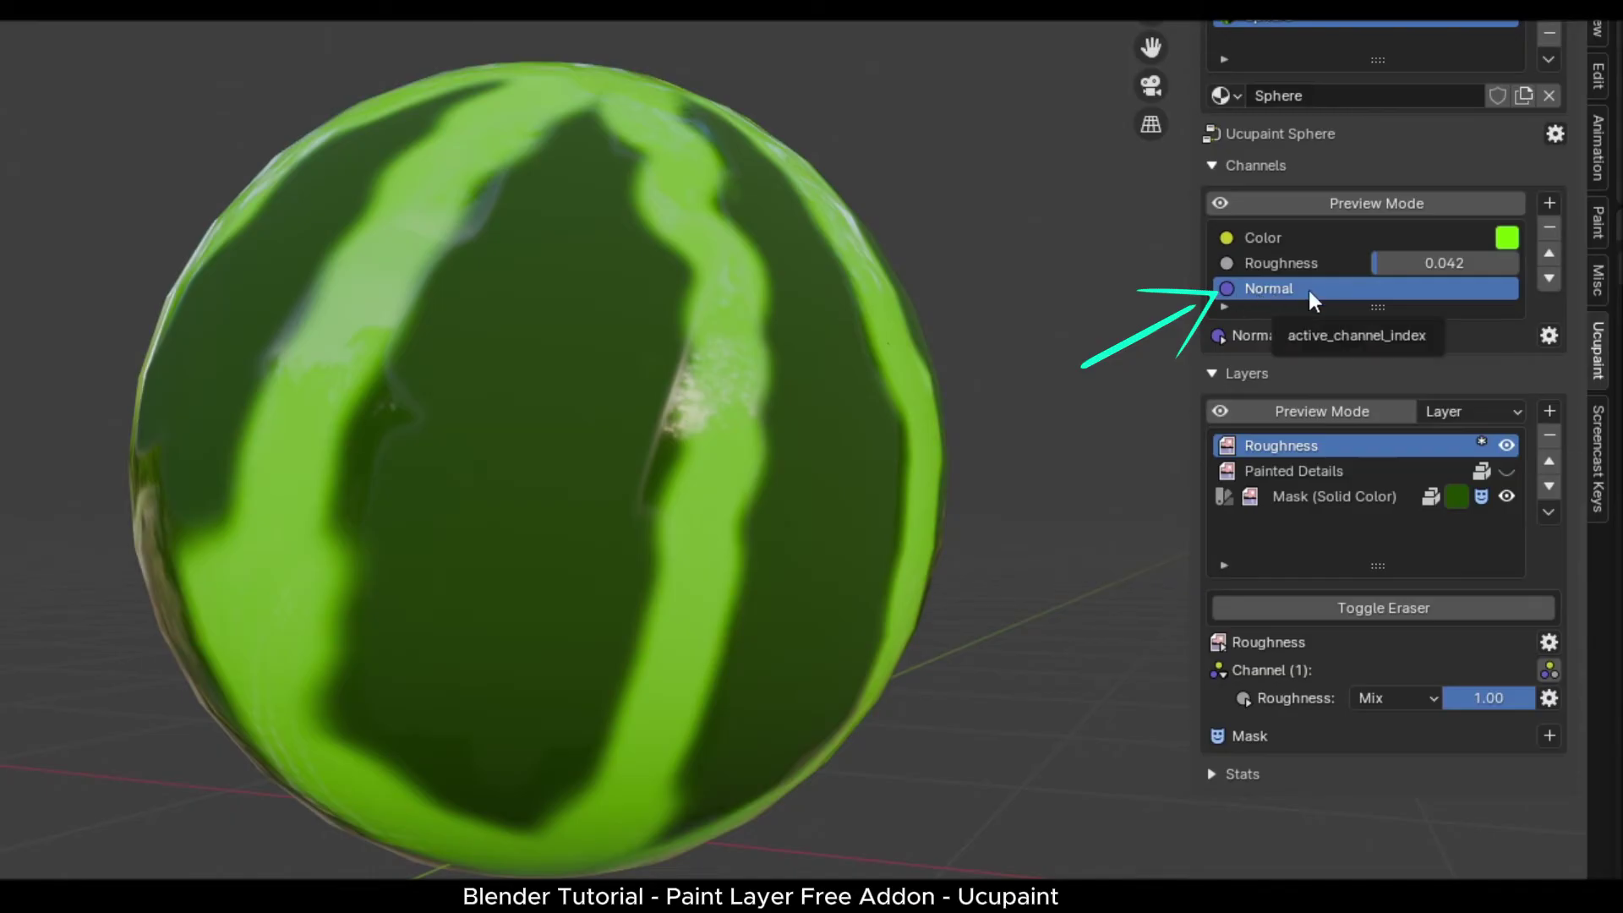
left_click(1549, 414)
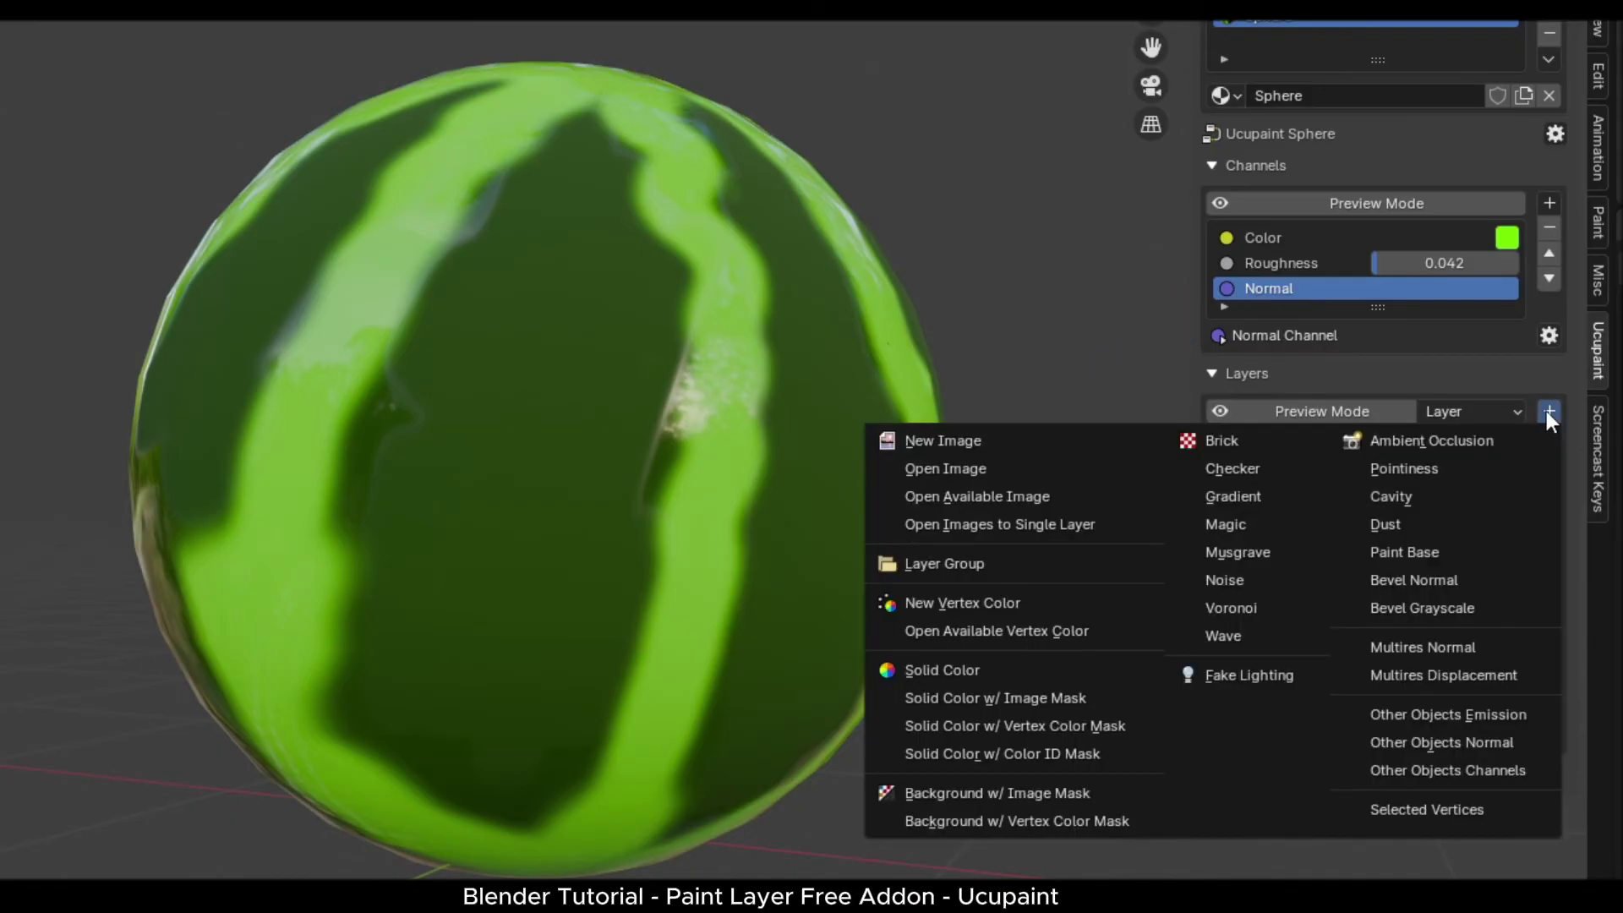
left_click(961, 443)
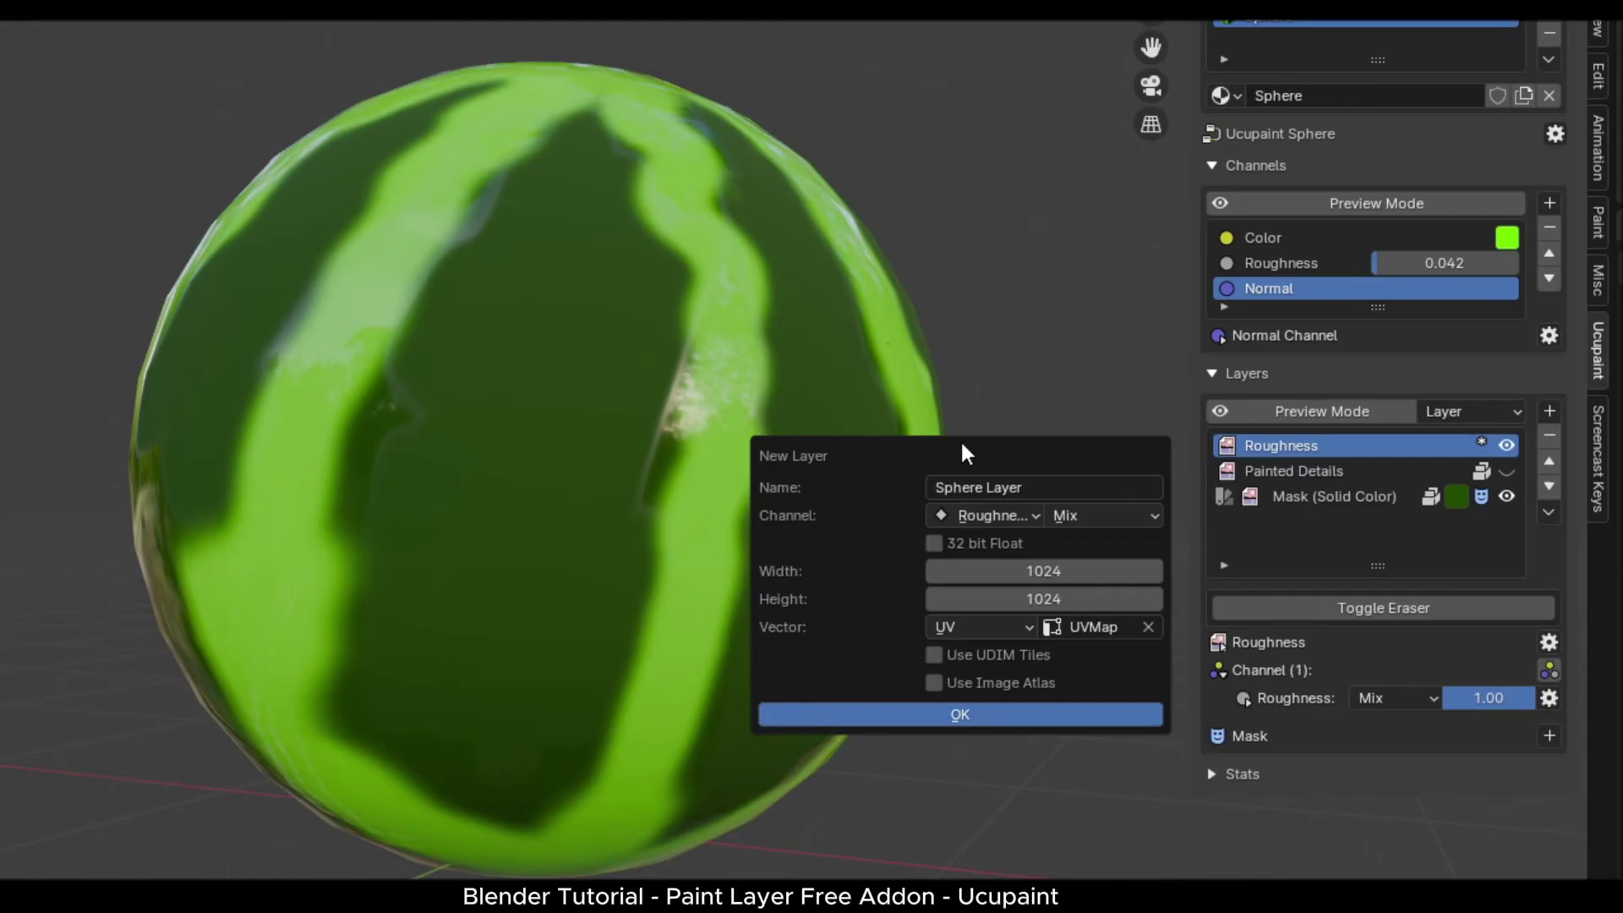
left_click(1004, 489)
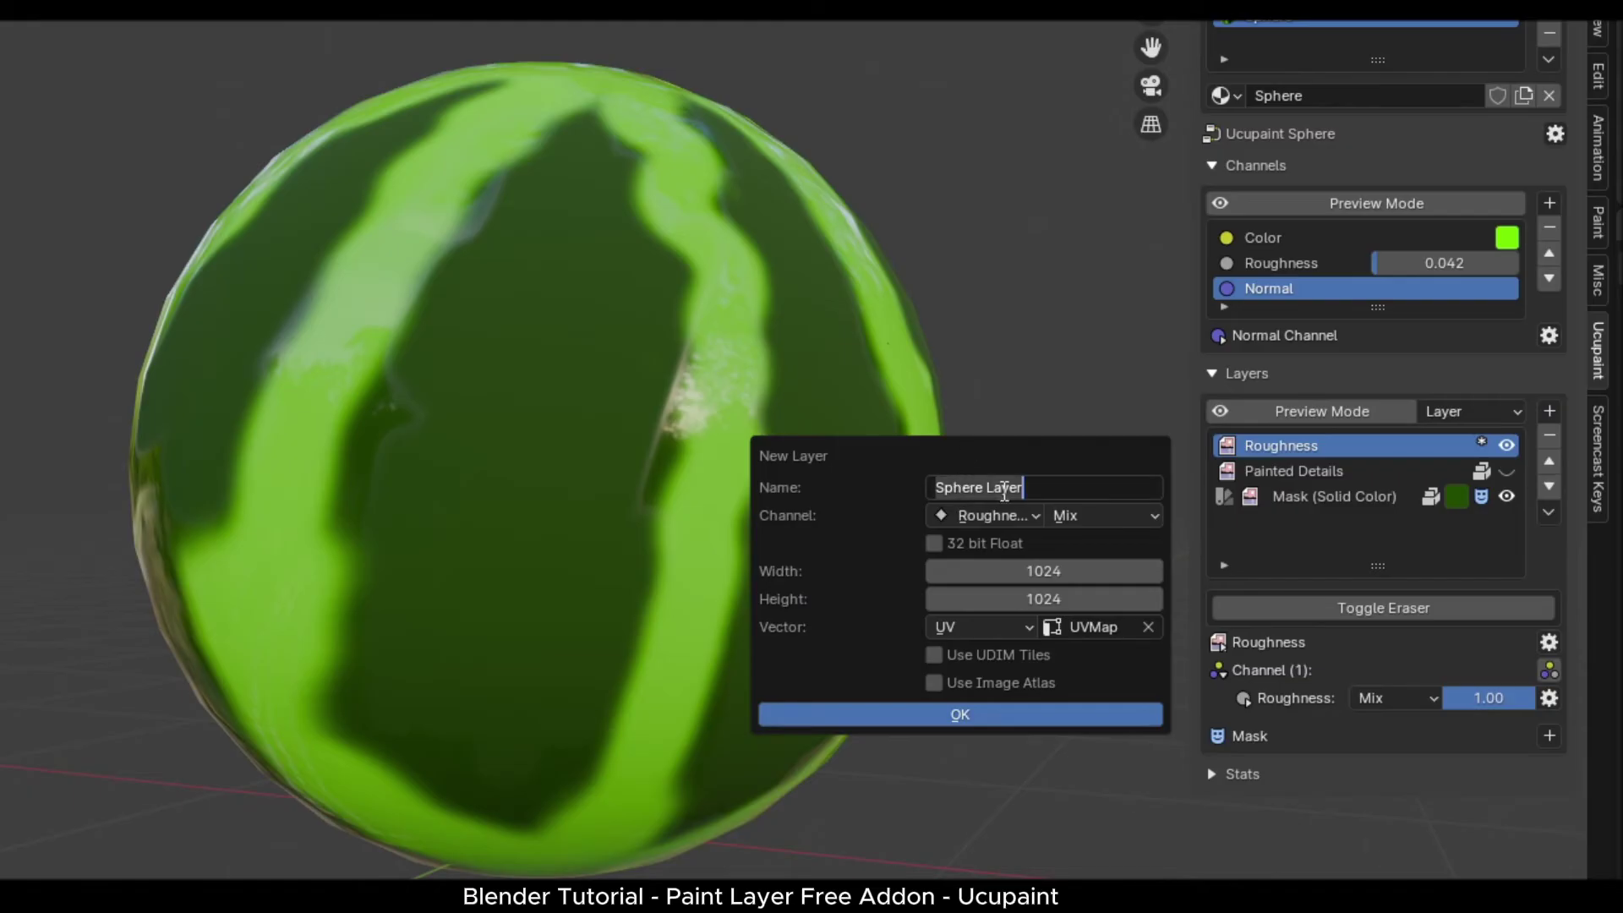
type("Normal Details")
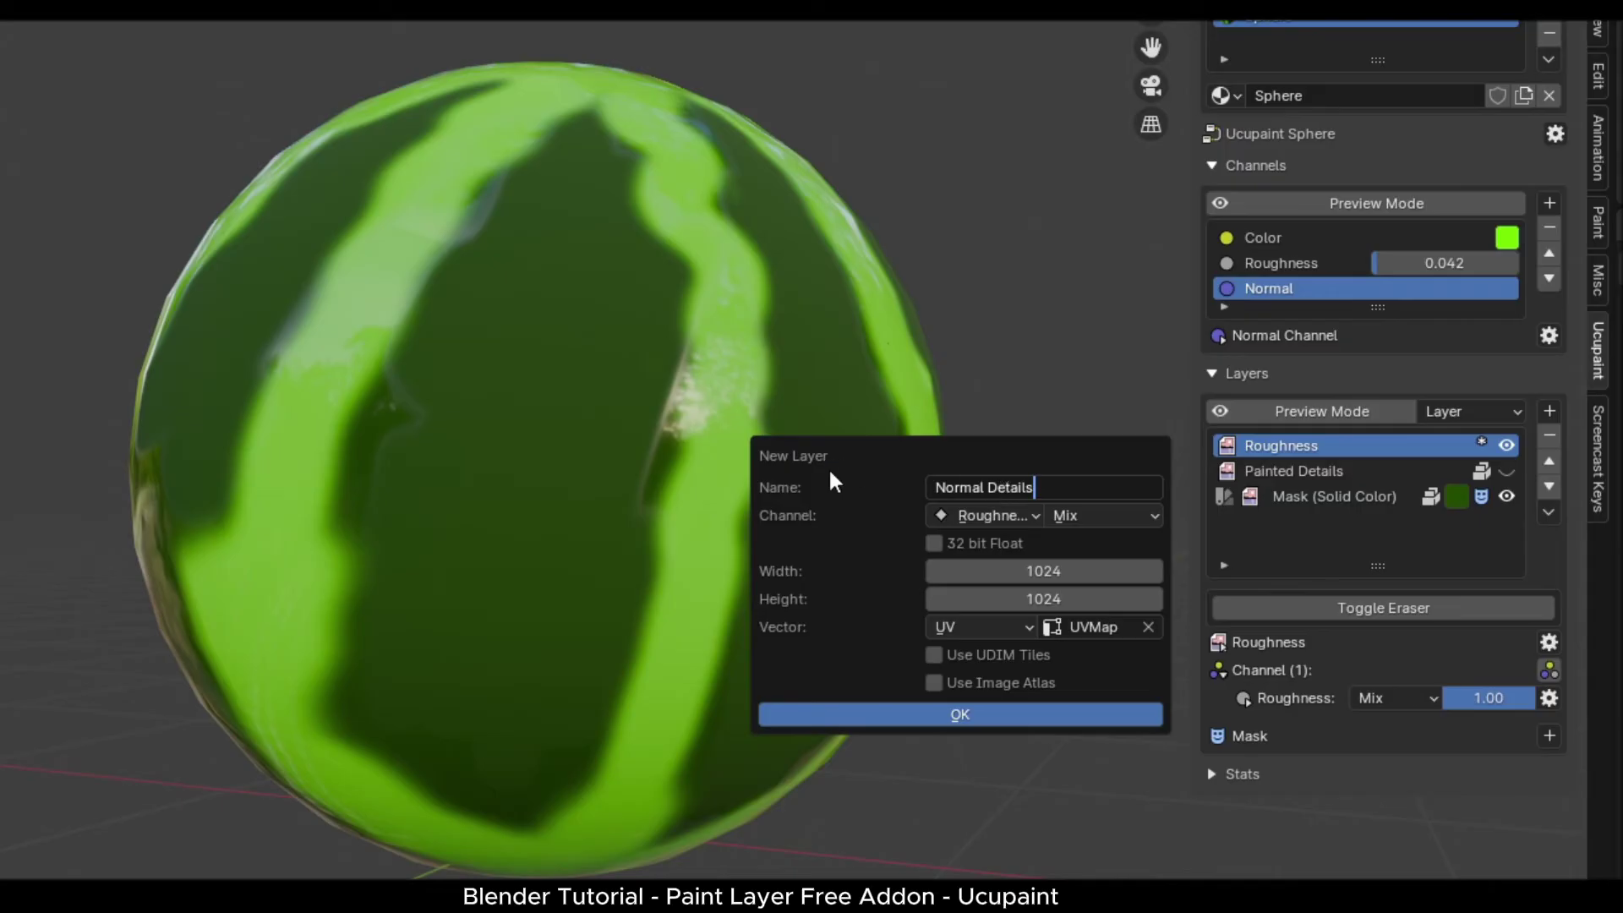
left_click(947, 520)
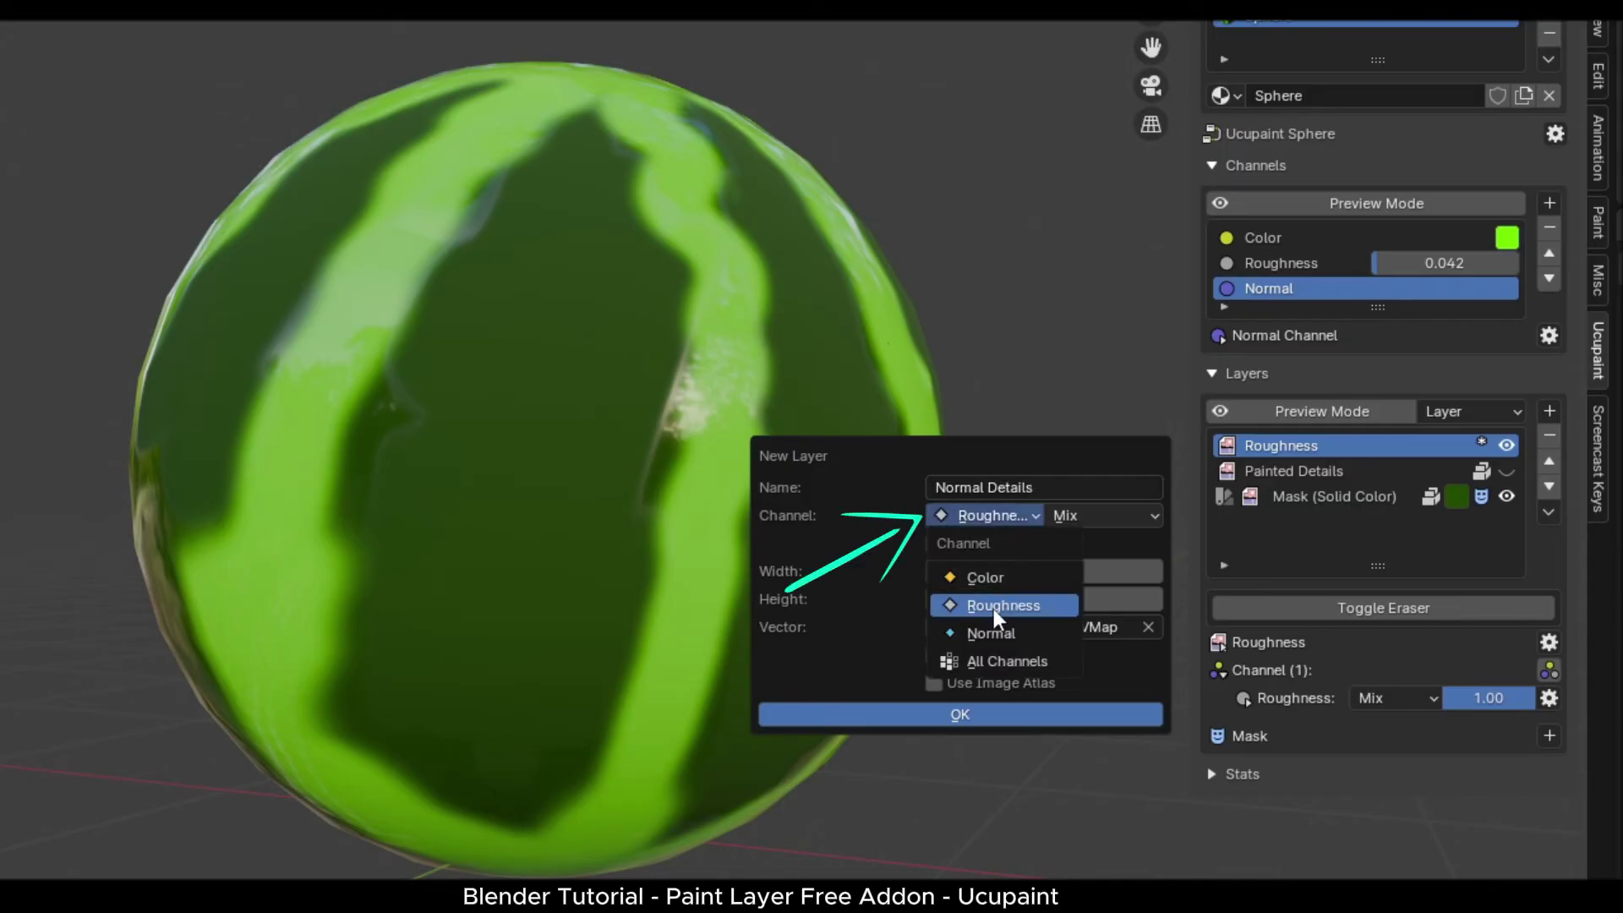
left_click(992, 632)
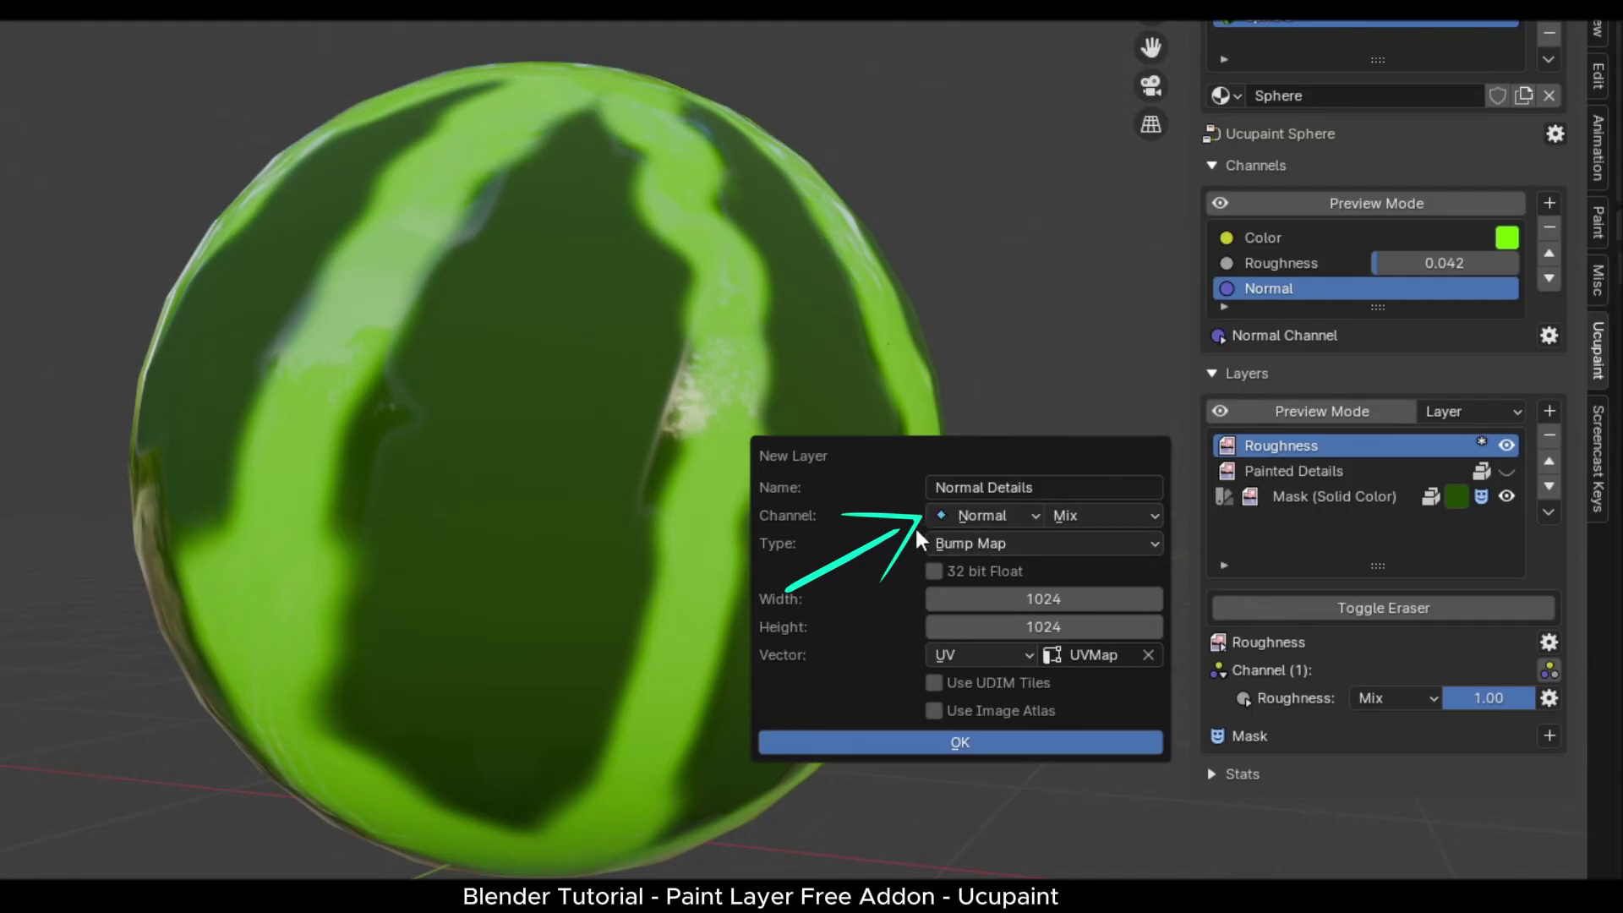
left_click(906, 742)
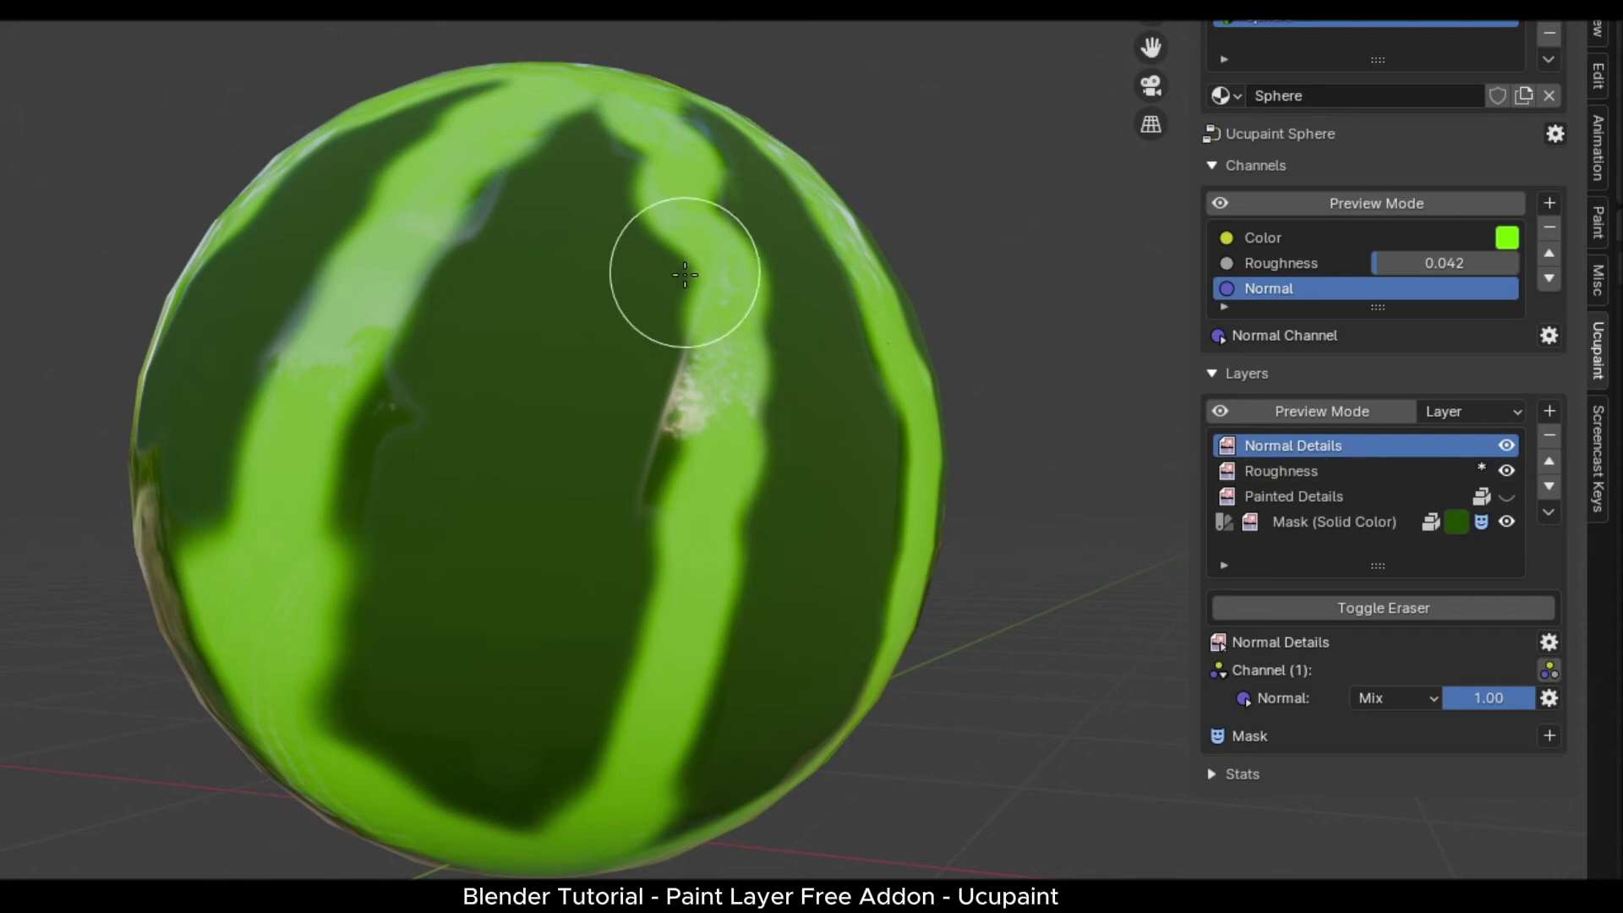
Set the brush radius to 40 px and dab a row of four white bumps down the middle of the dark green band
middle_click_drag(663, 337, 612, 322)
scroll(566, 317, "up", 2)
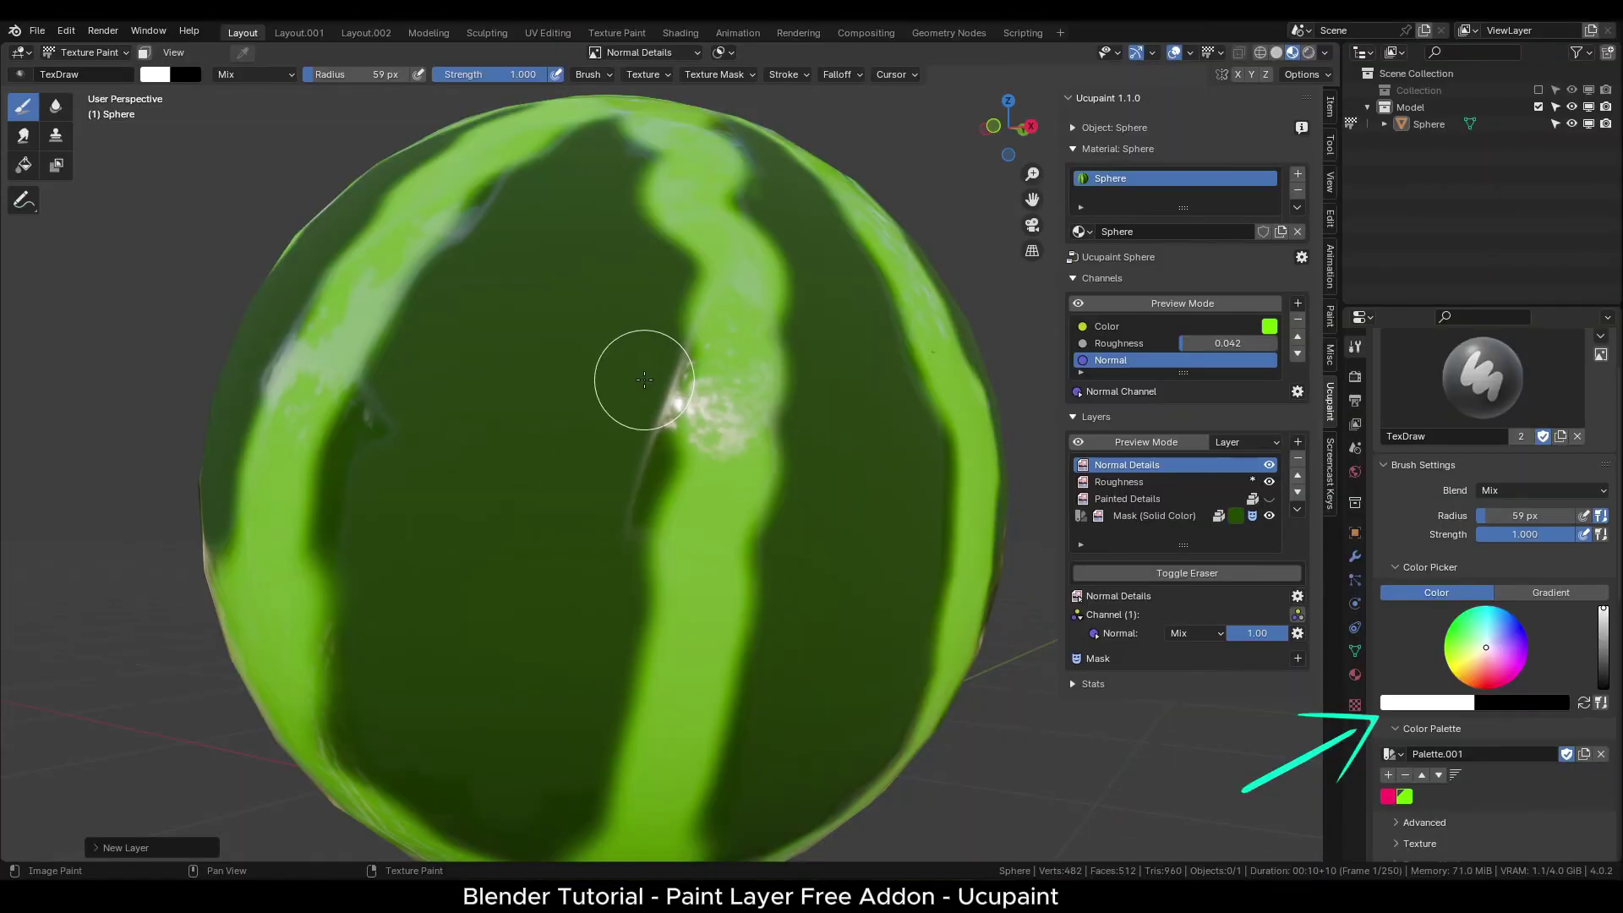
key("f")
left_click(678, 379)
middle_click_drag(564, 370, 606, 388)
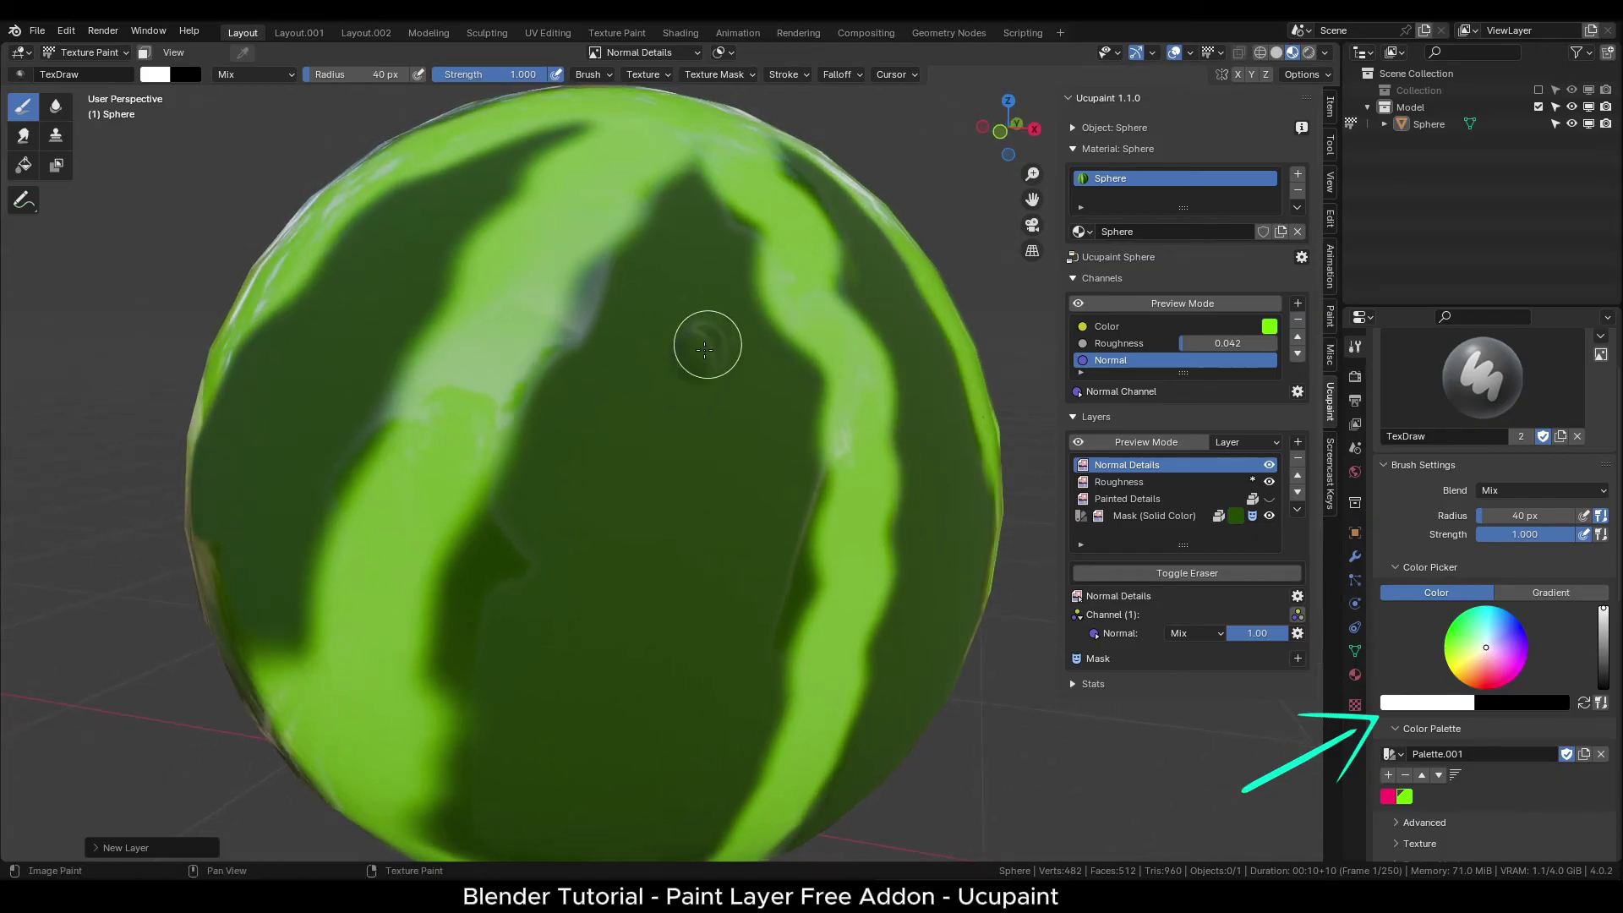
left_click(701, 345)
mouse_move(685, 453)
middle_mouse_down()
mouse_move(700, 436)
mouse_move(680, 404)
middle_mouse_up()
scroll(680, 402, "down", 1)
left_click(676, 418)
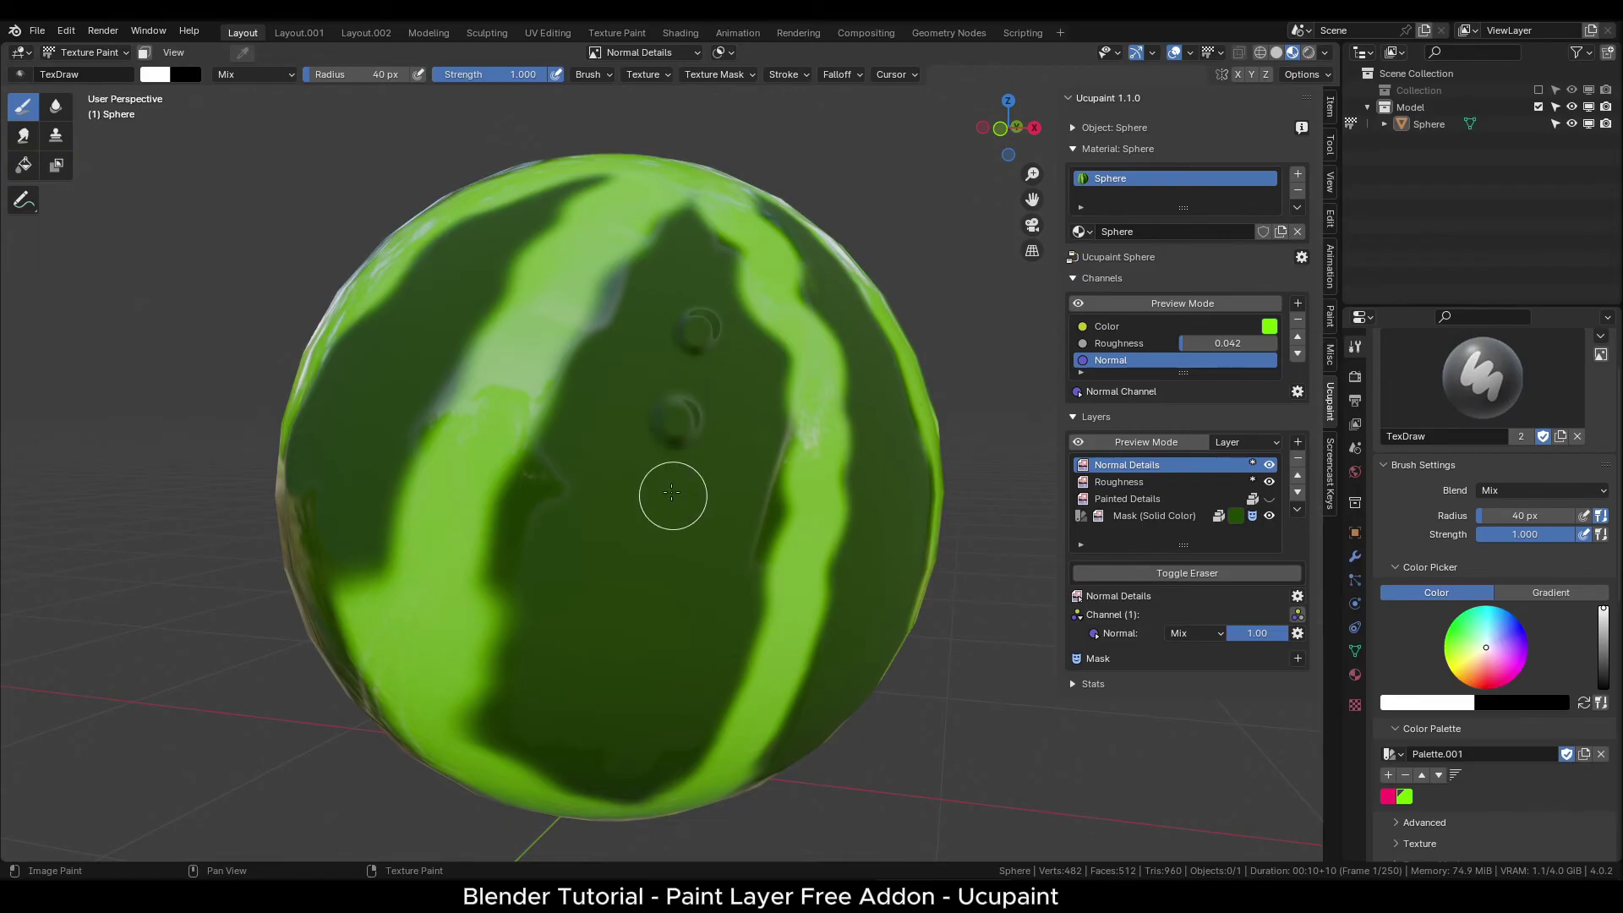
left_click(657, 500)
left_click(622, 596)
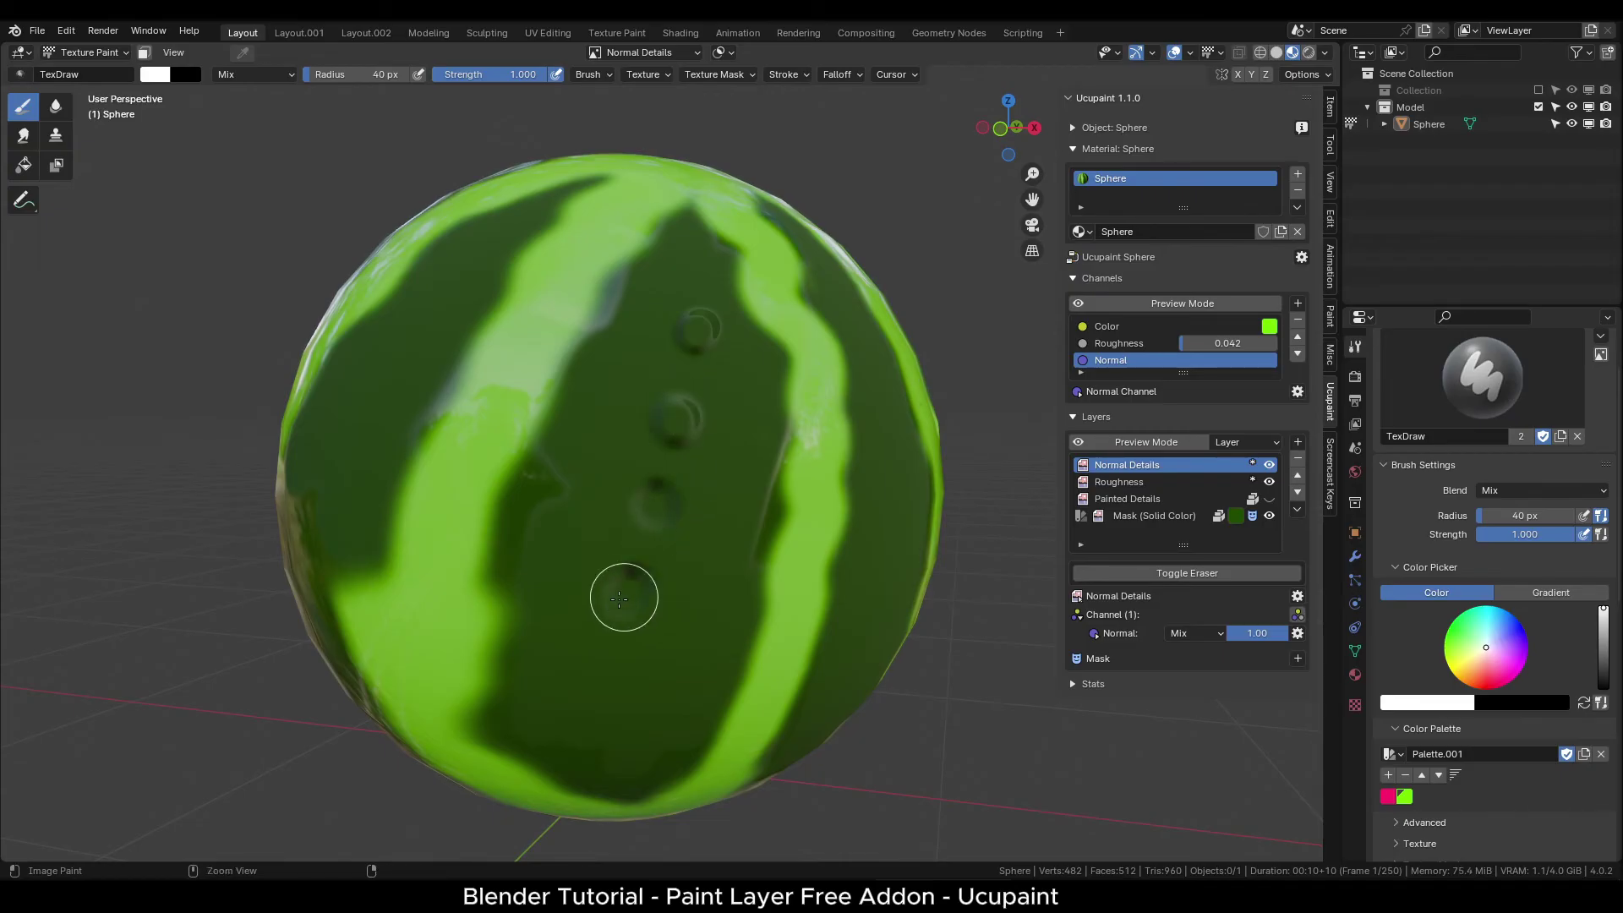
scroll(724, 591, "down", 2)
middle_click_drag(724, 590, 722, 571)
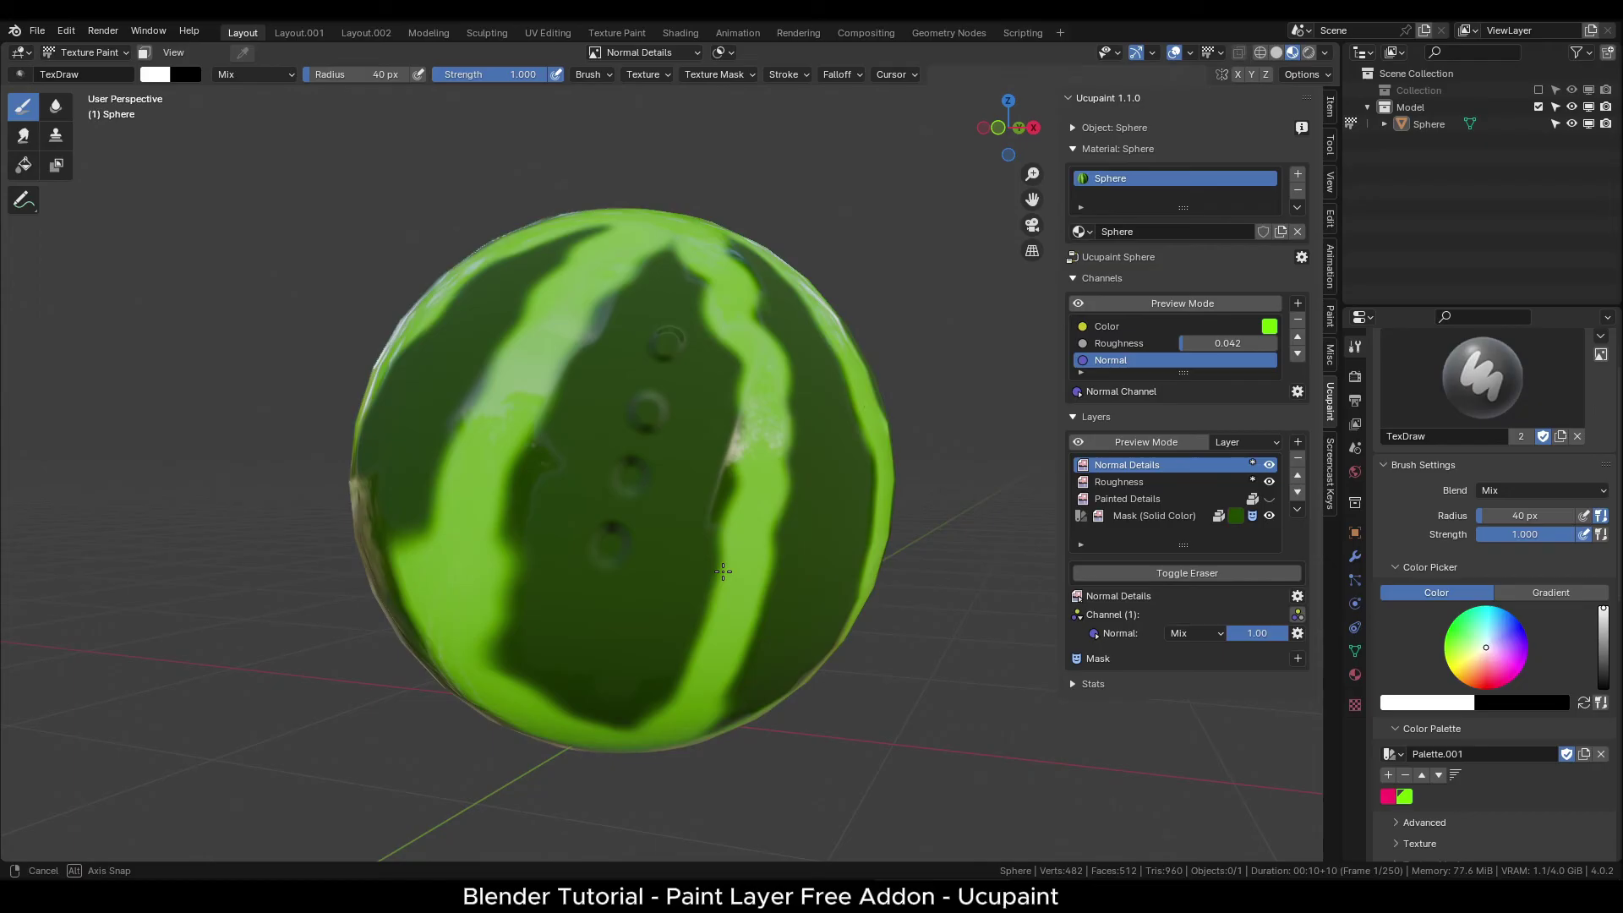
Paint winding white lines, an oval and bumps on the Normal Details layer over the glossy dark green side
mouse_move(651, 424)
middle_mouse_down()
mouse_move(608, 427)
mouse_move(873, 443)
mouse_move(861, 419)
mouse_move(741, 418)
middle_mouse_up()
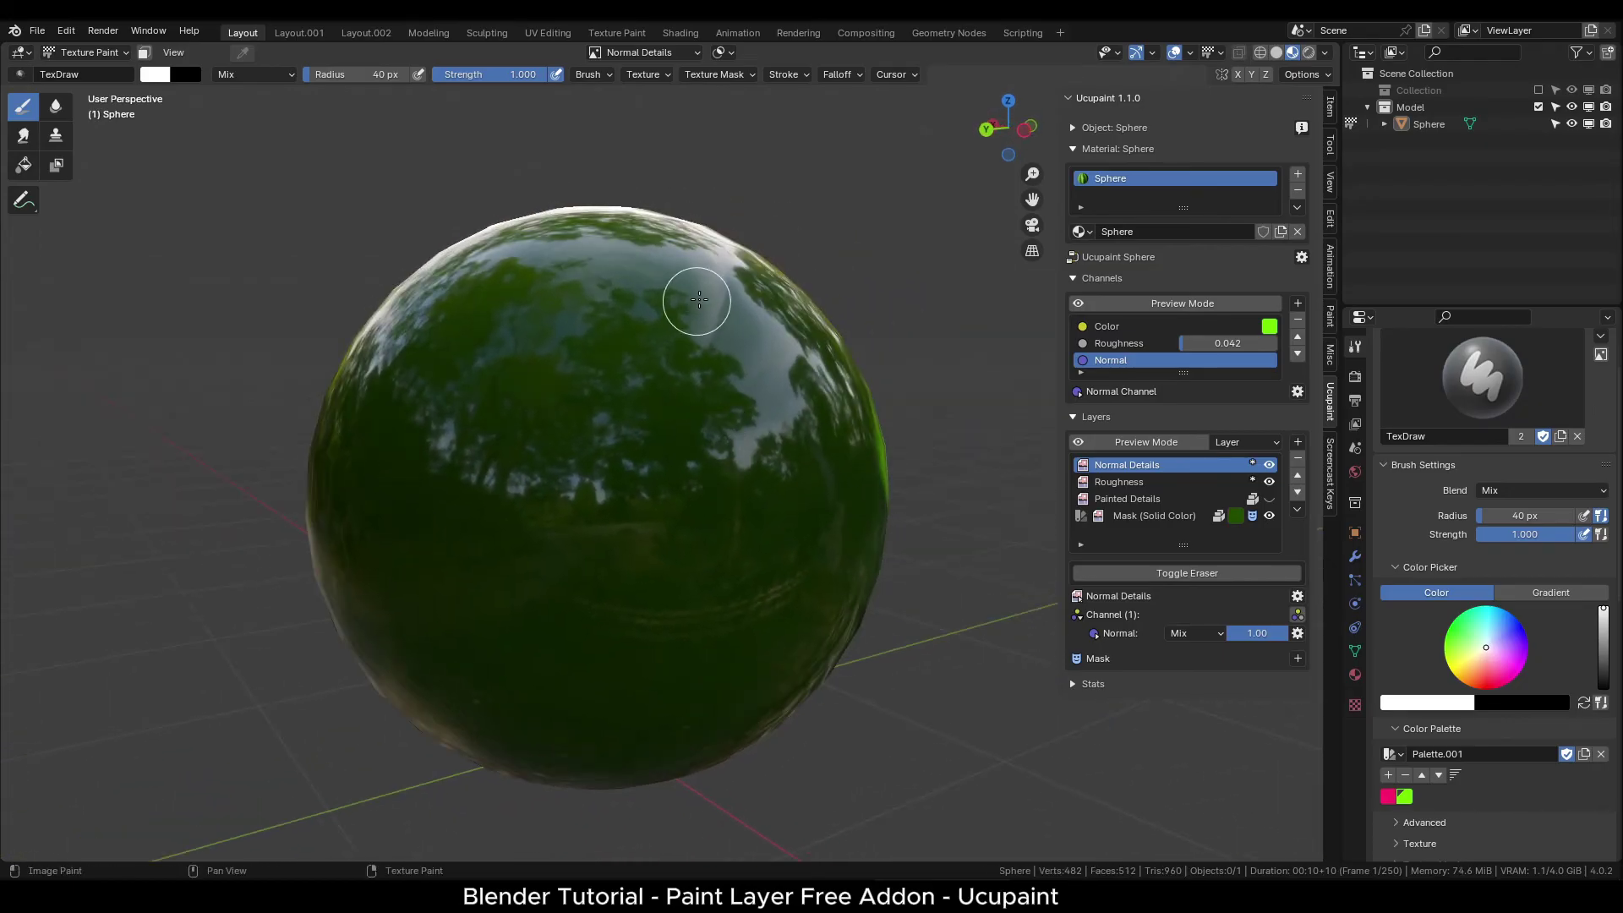
left_click_drag(605, 323, 736, 411)
mouse_move(643, 494)
left_mouse_down()
mouse_move(732, 576)
mouse_move(626, 670)
left_mouse_up()
middle_click_drag(626, 670, 588, 539)
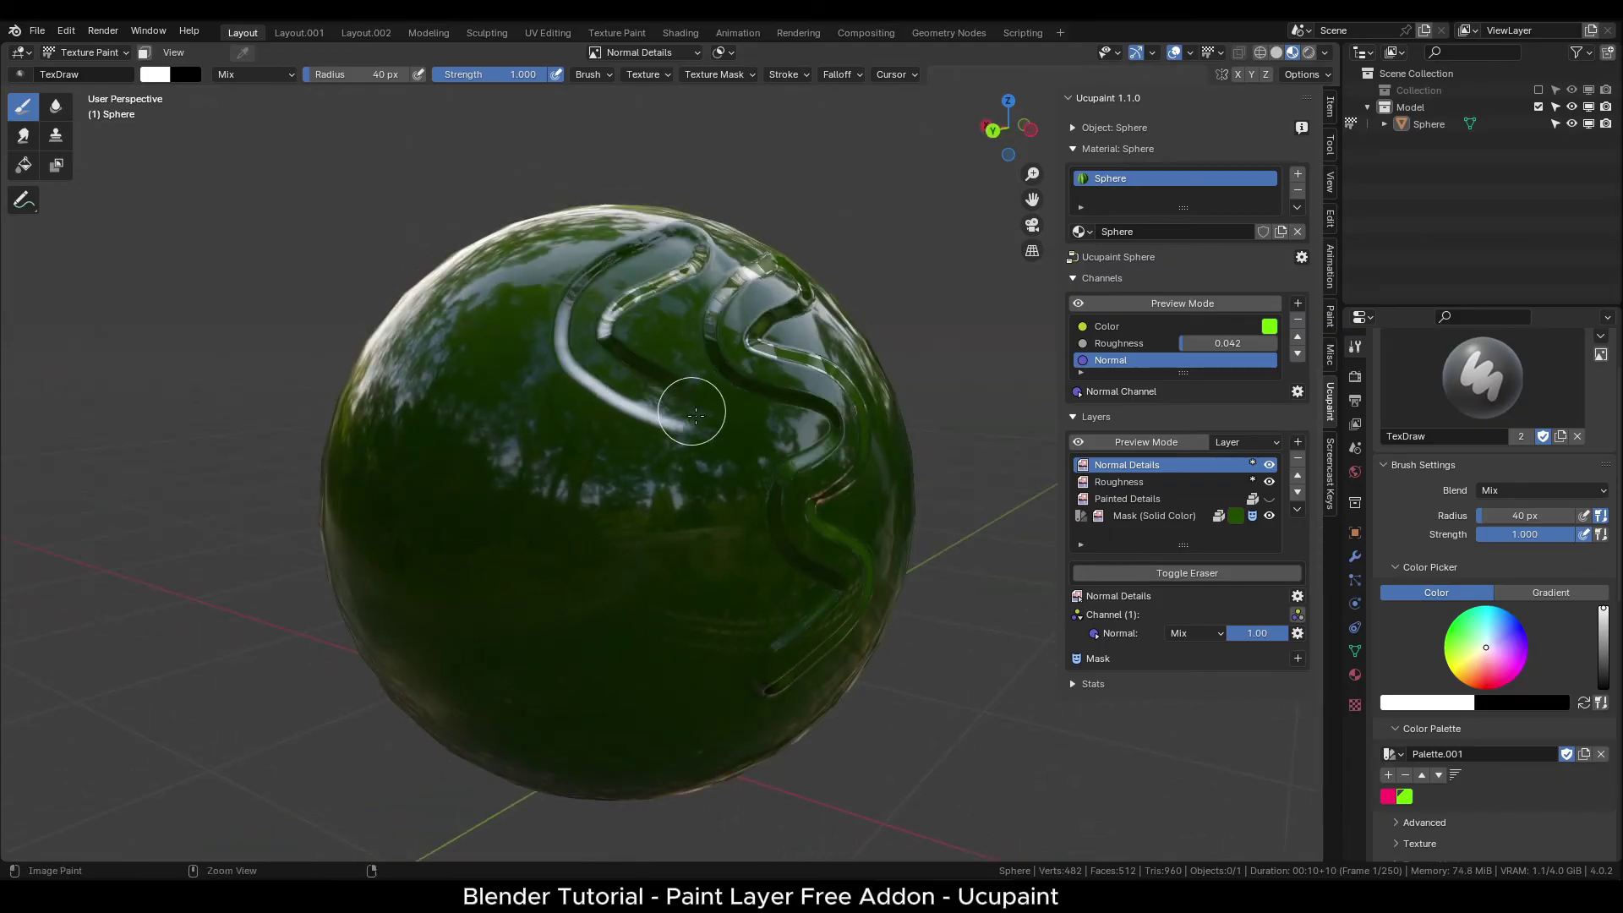
middle_click_drag(714, 601, 678, 299)
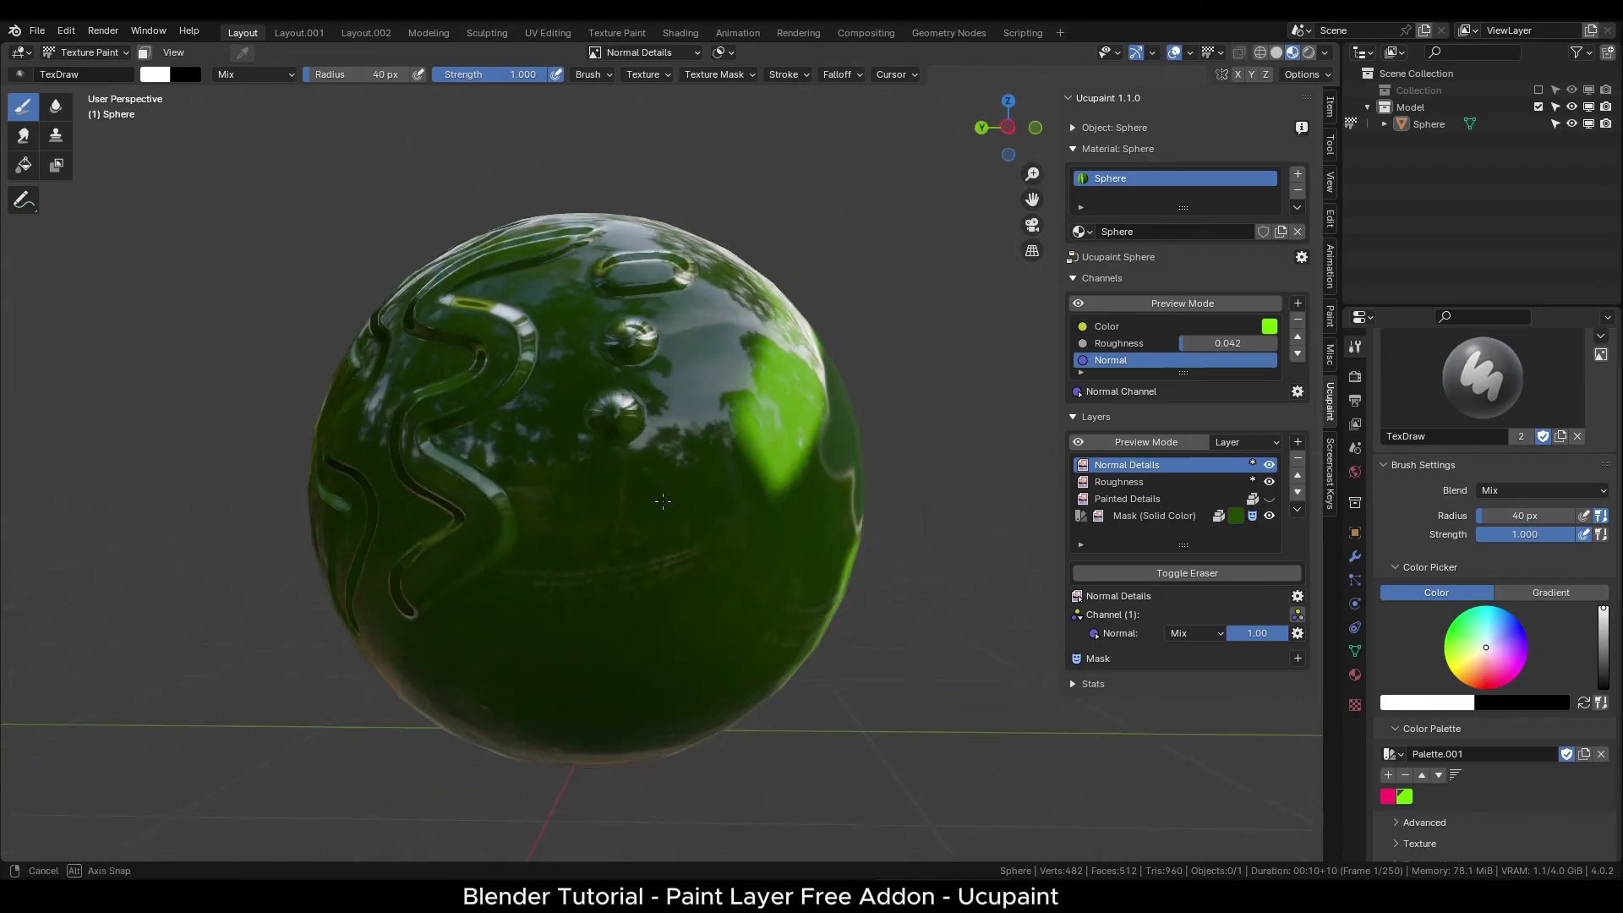
left_click_drag(681, 332, 708, 473)
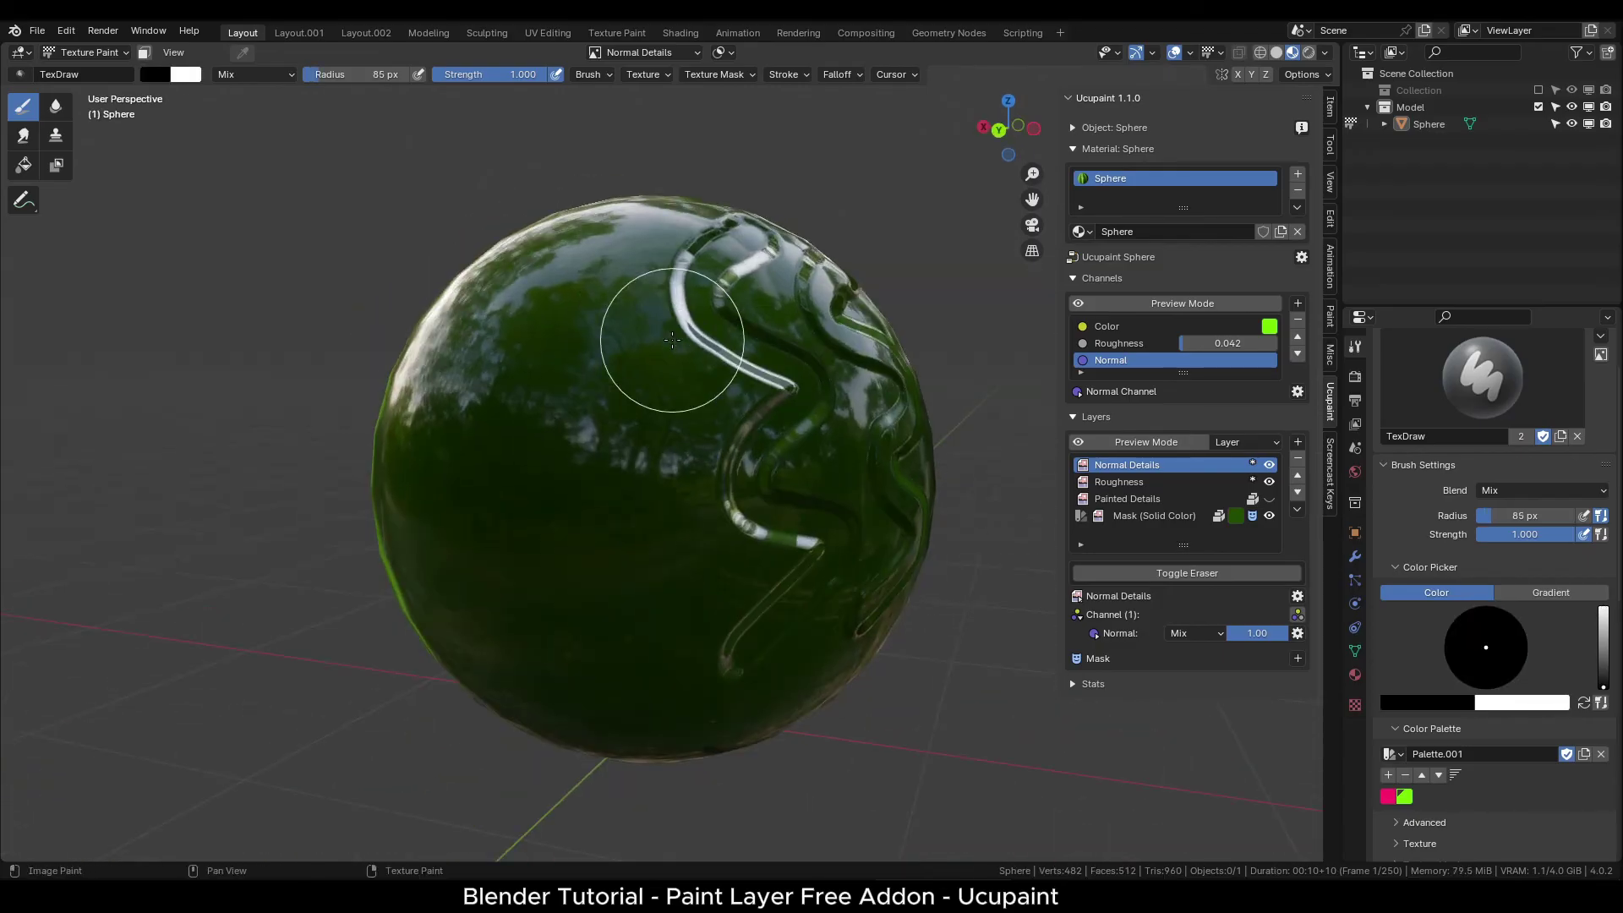
Switch the brush to the eraser and rub out the raised lines and bumps on the glossy side with an 85 px radius
middle_click_drag(667, 344, 609, 402)
left_click(1192, 572)
middle_click_drag(644, 301, 625, 308)
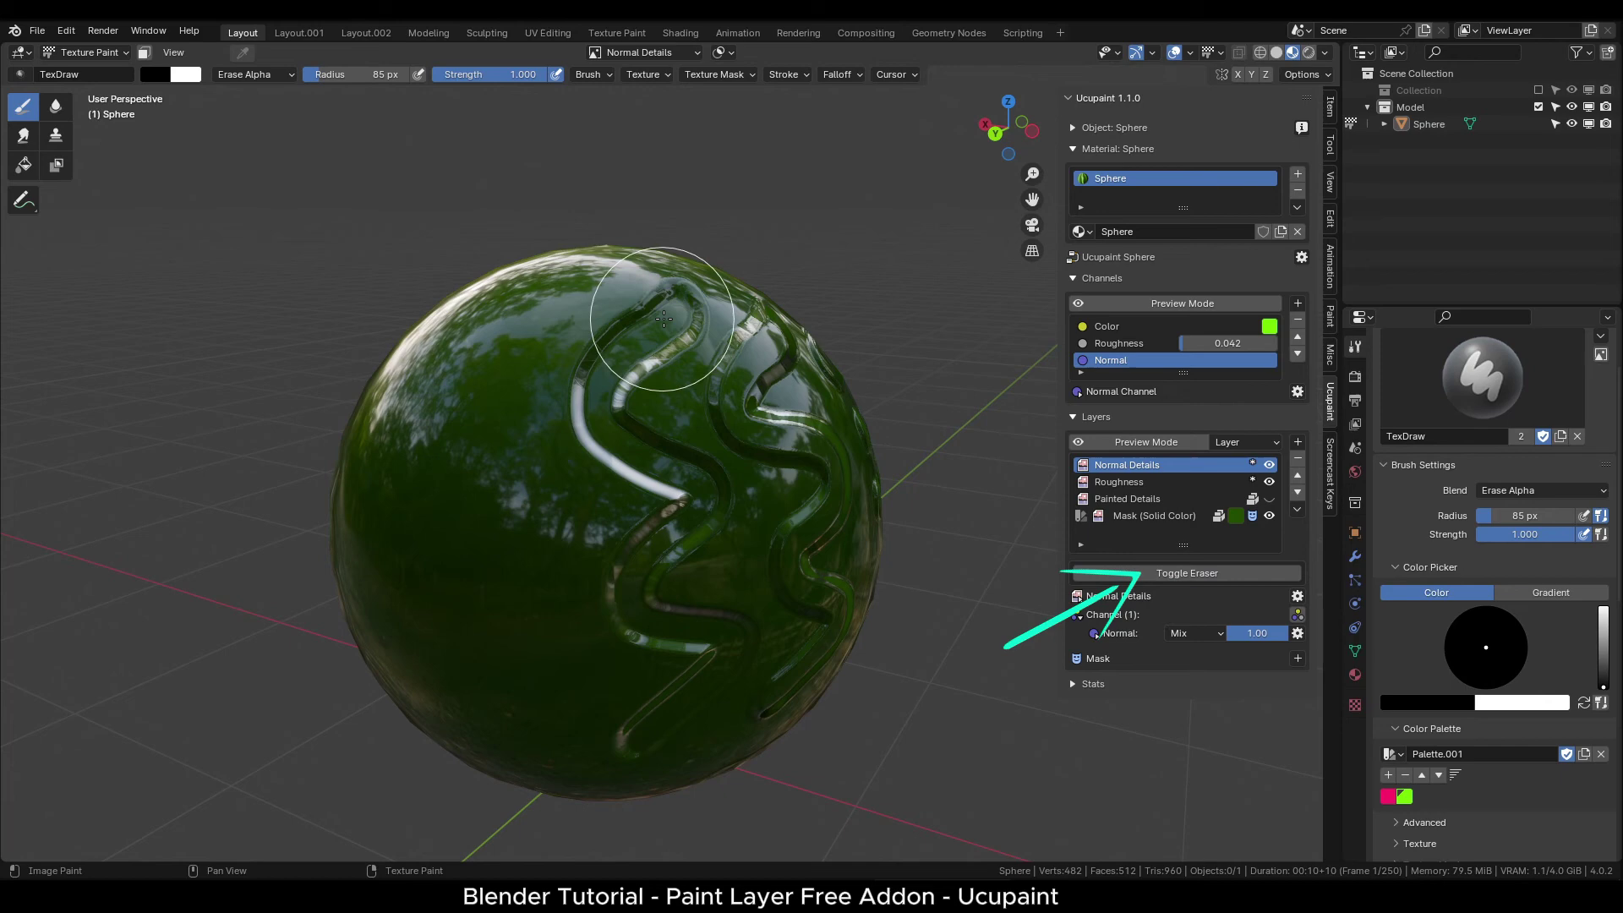
left_click_drag(662, 321, 636, 448)
middle_click_drag(638, 448, 634, 361)
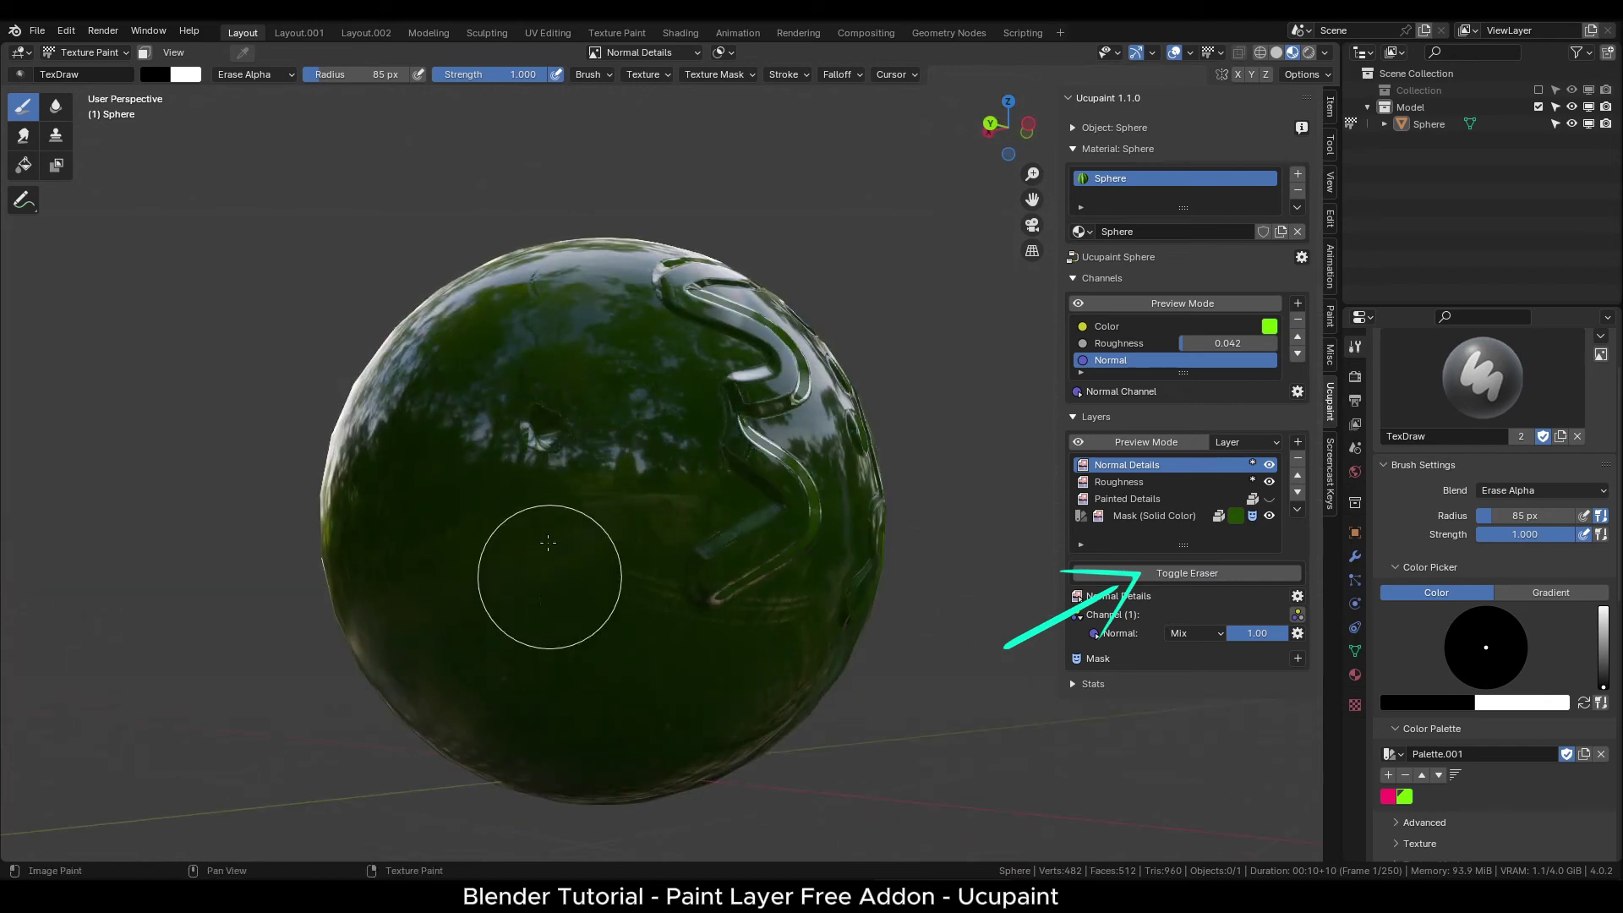
mouse_move(810, 483)
middle_mouse_down()
mouse_move(733, 495)
mouse_move(720, 524)
mouse_move(718, 507)
middle_mouse_up()
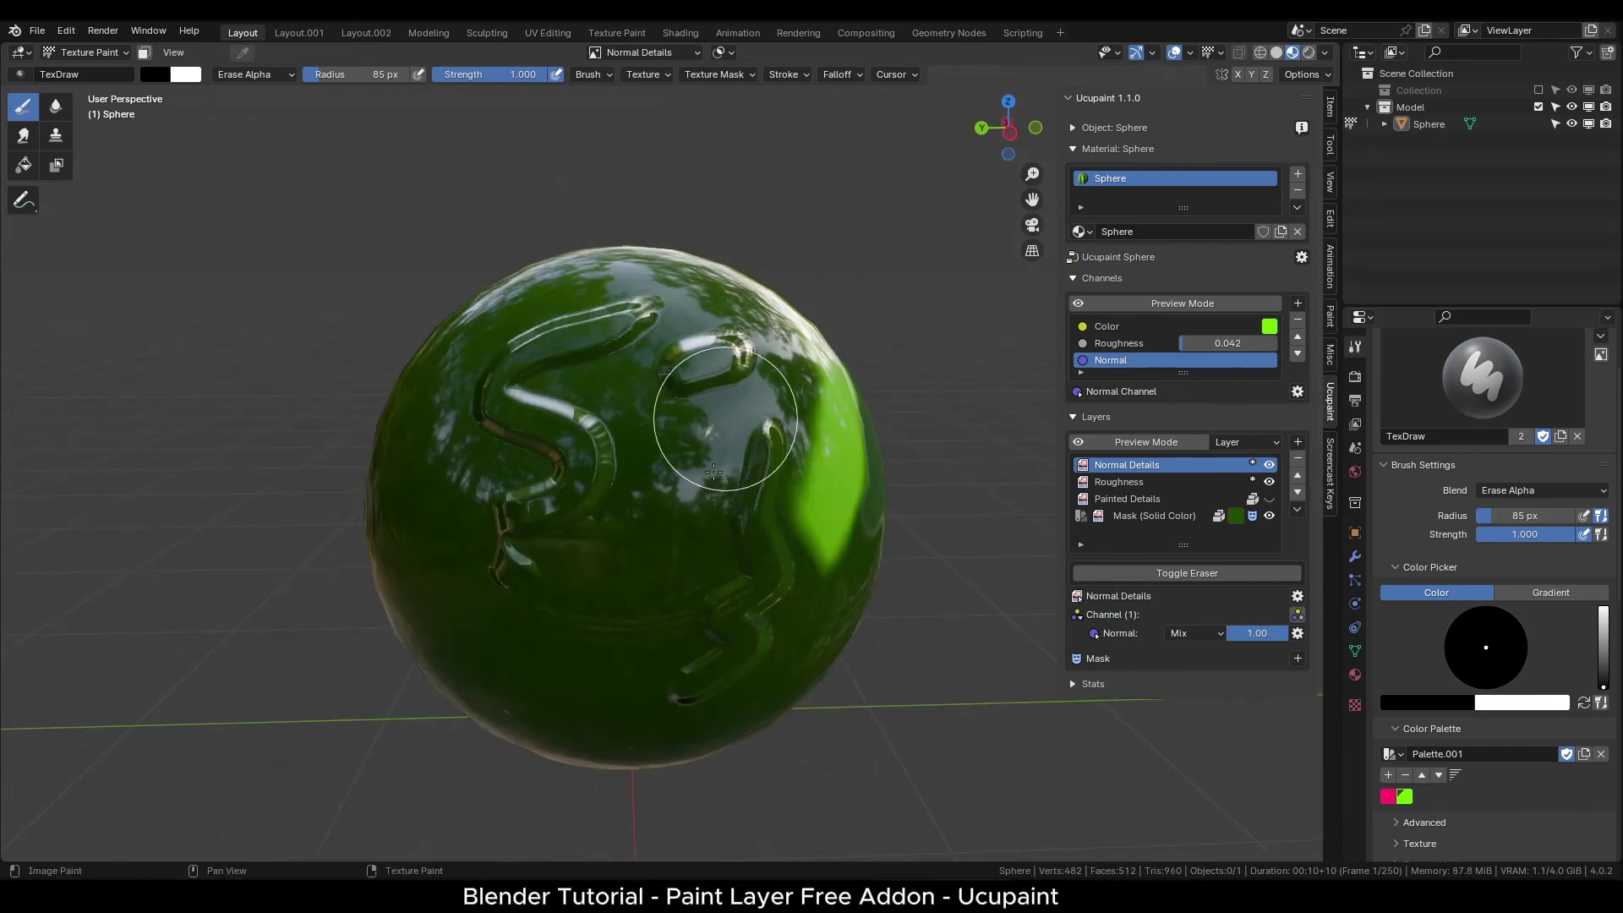
left_click_drag(724, 418, 751, 619)
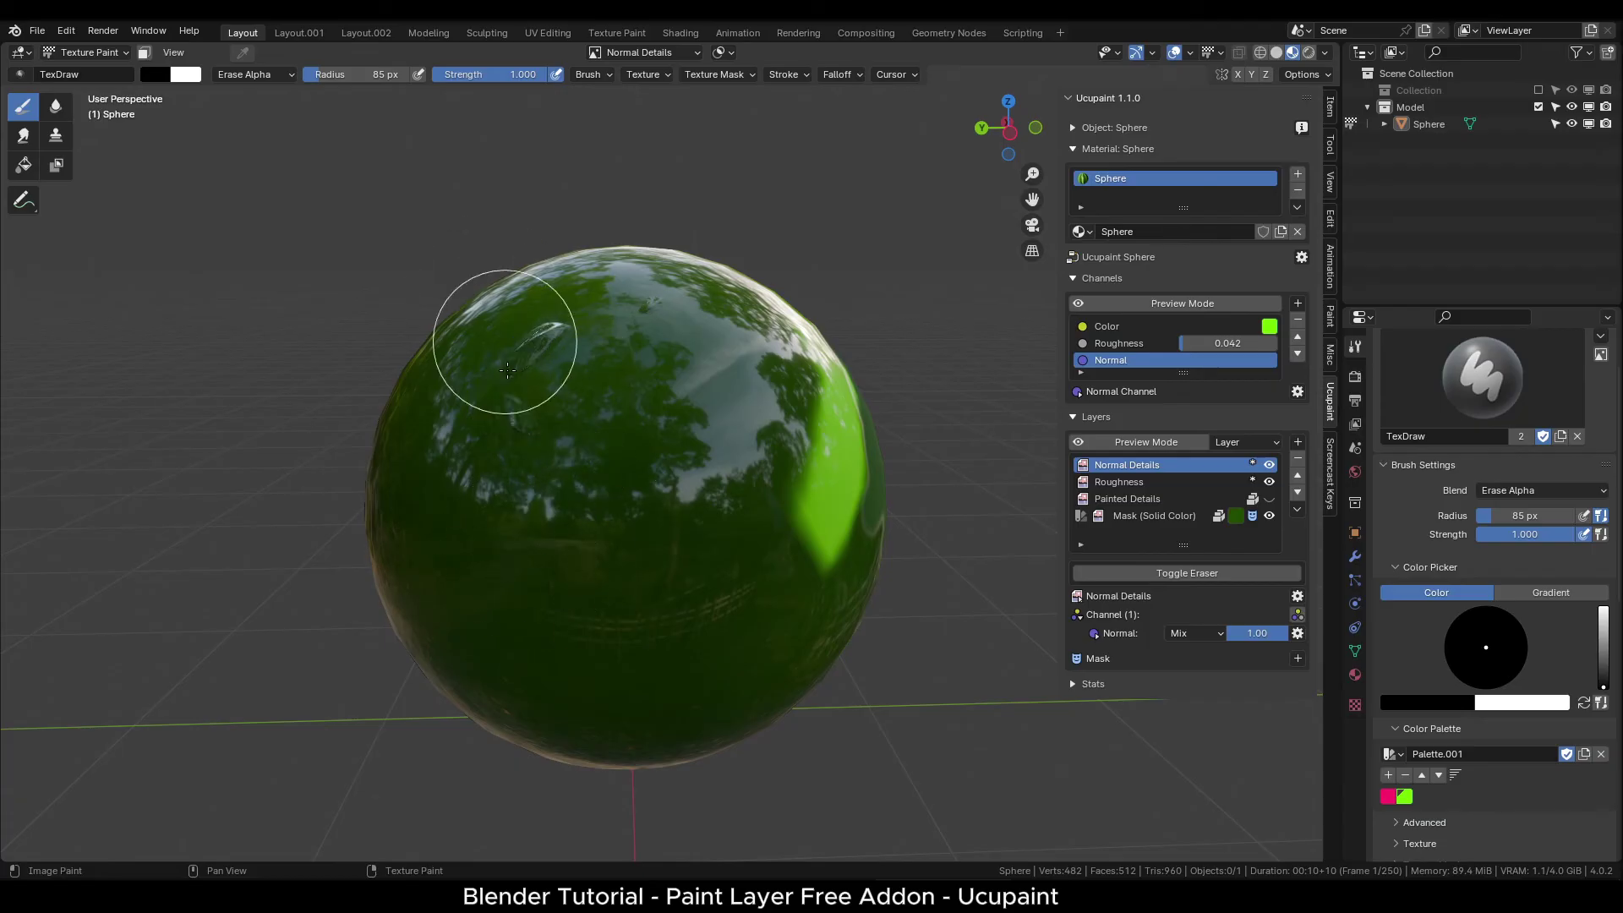
Return the sphere to Object Mode and hide the Normal Details layer
middle_click_drag(499, 326, 744, 414)
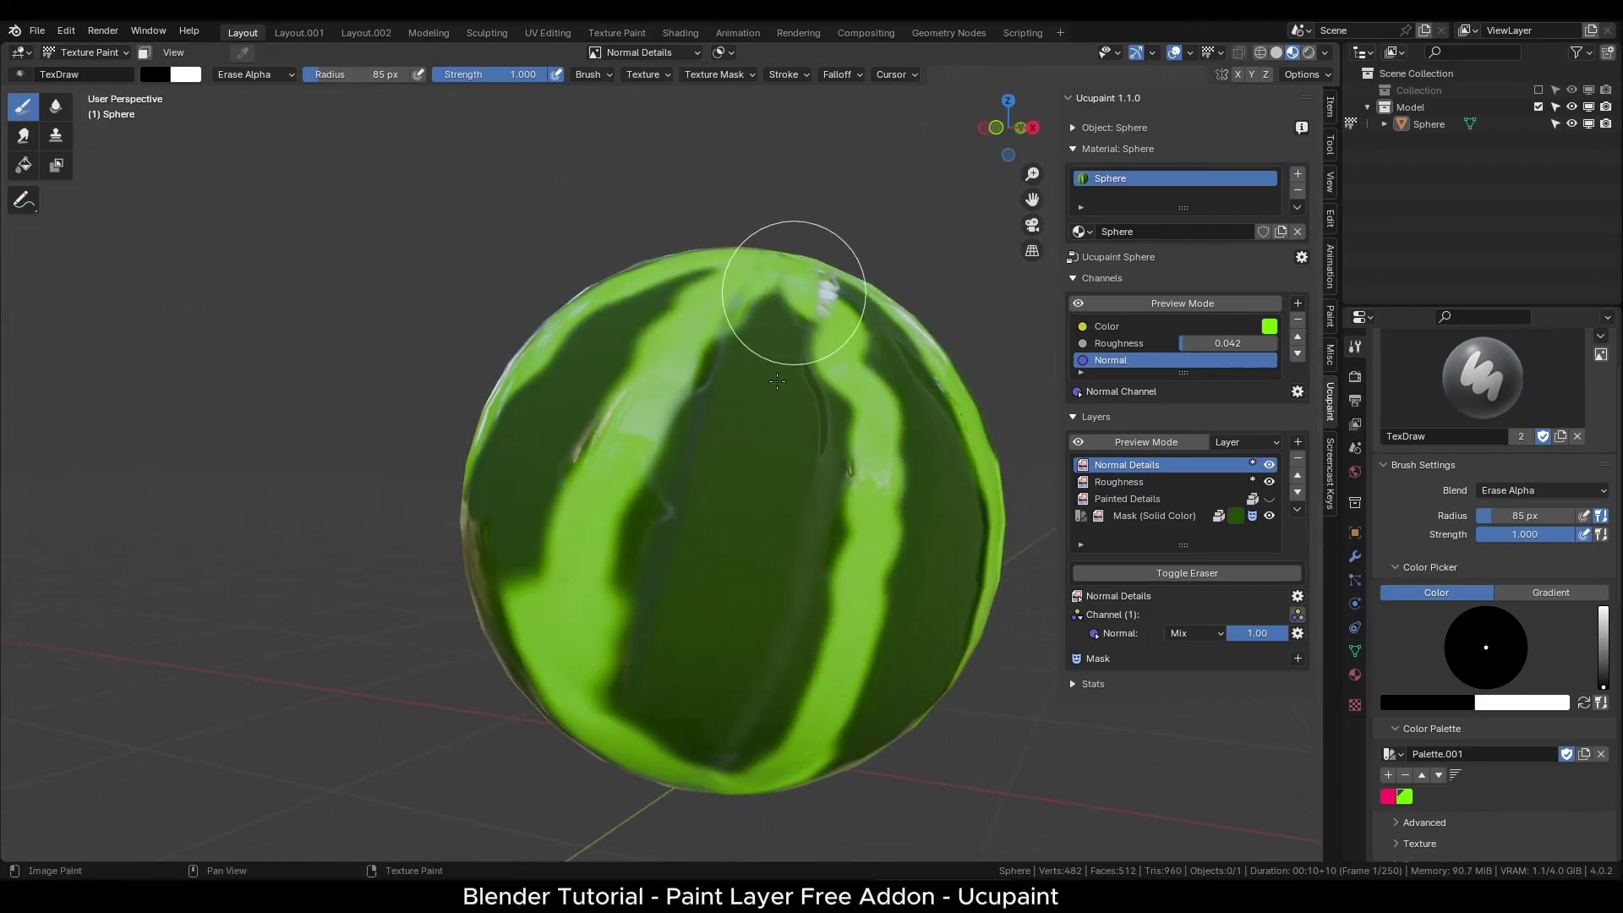
middle_click_drag(758, 662, 689, 440)
key("Tab")
left_click(601, 377)
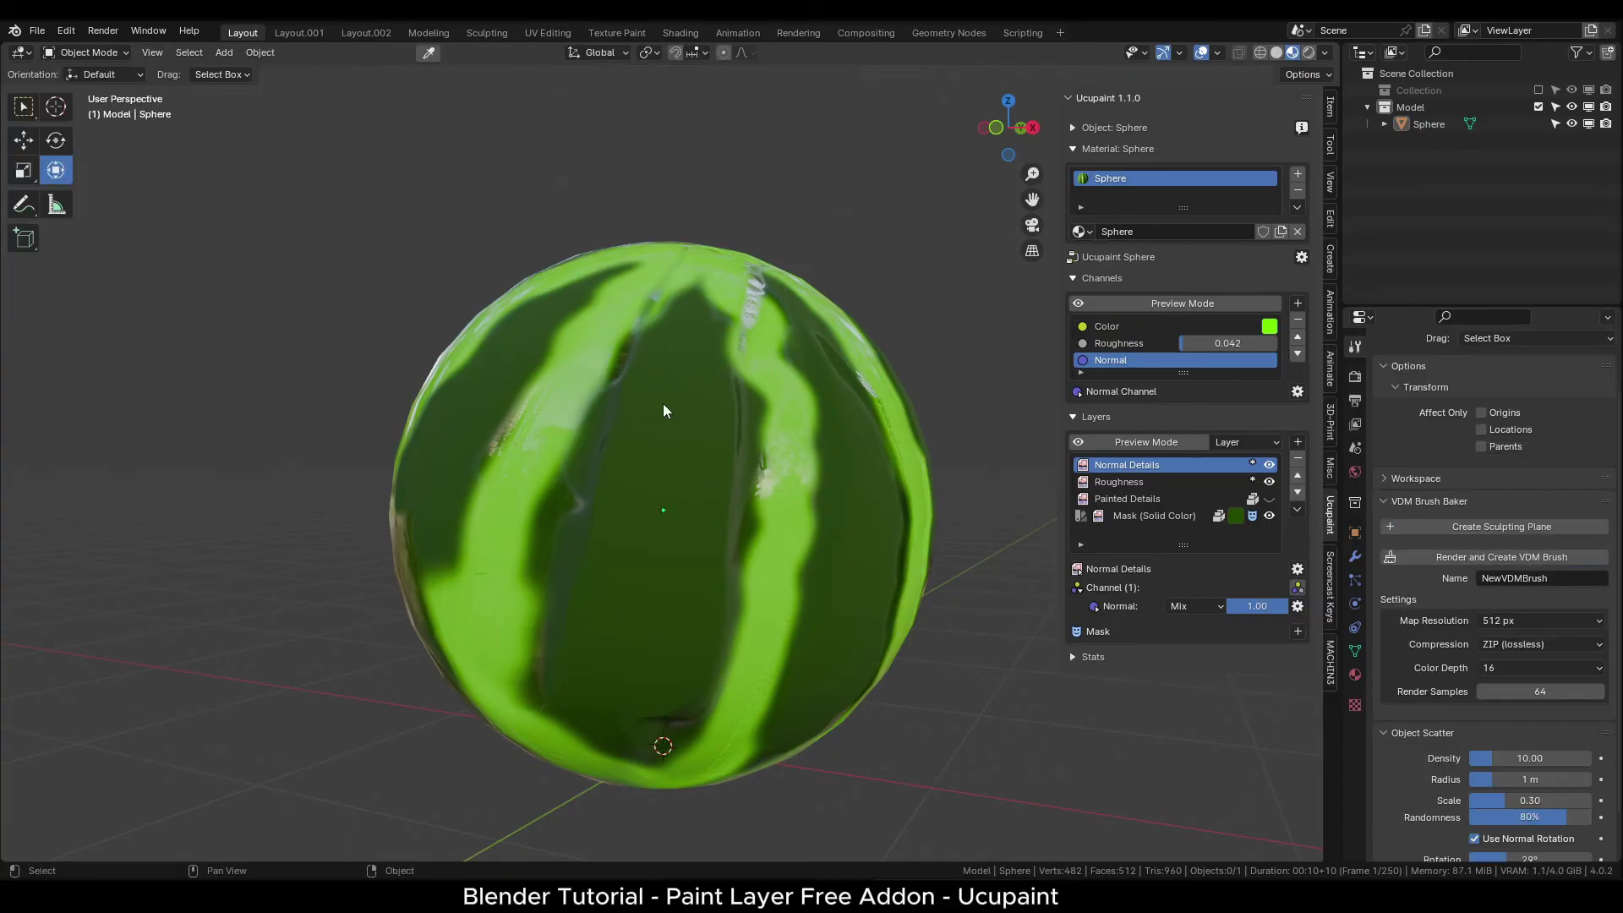
left_click(1270, 465)
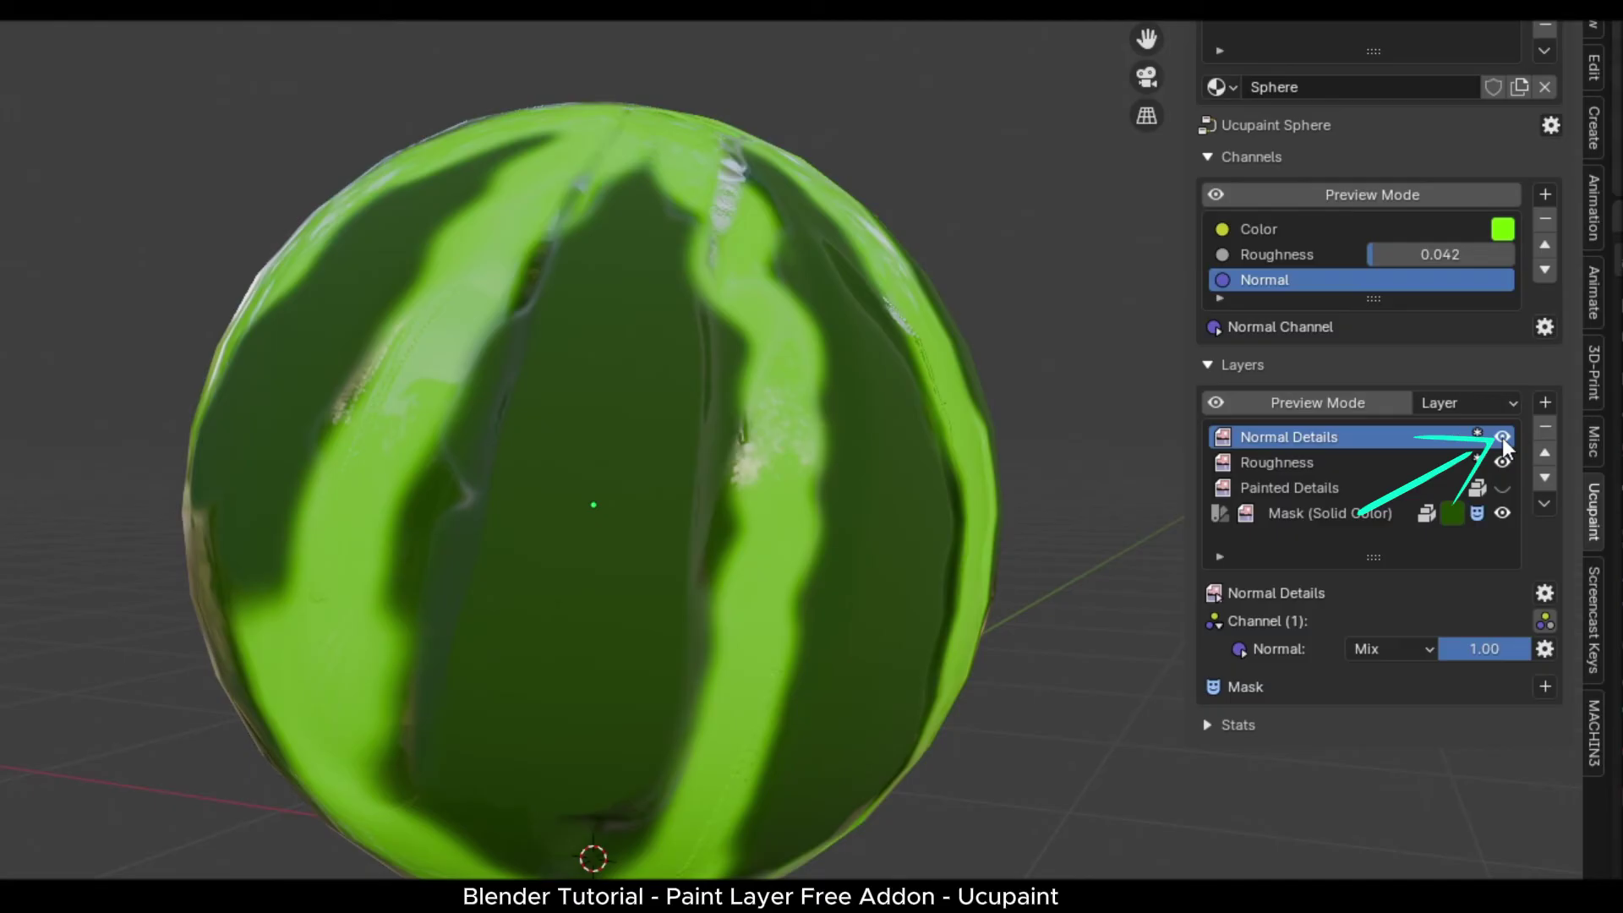
Add a Noise layer to the Normal channel with Mix blending, Bump Map type and UV mapping
left_click(1545, 403)
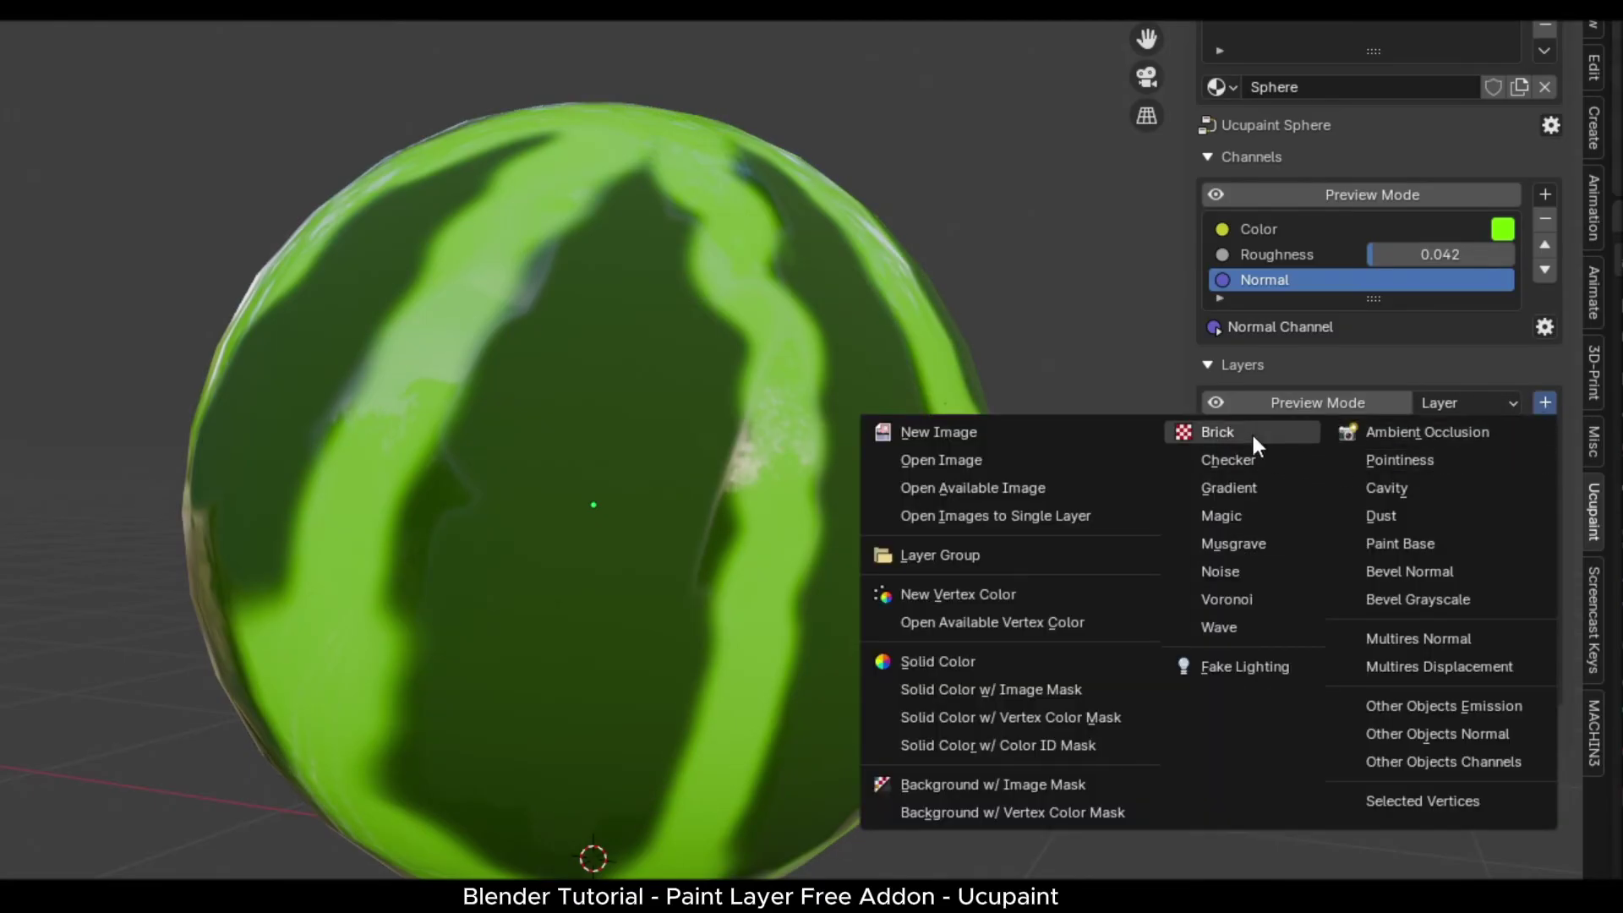
left_click(1229, 570)
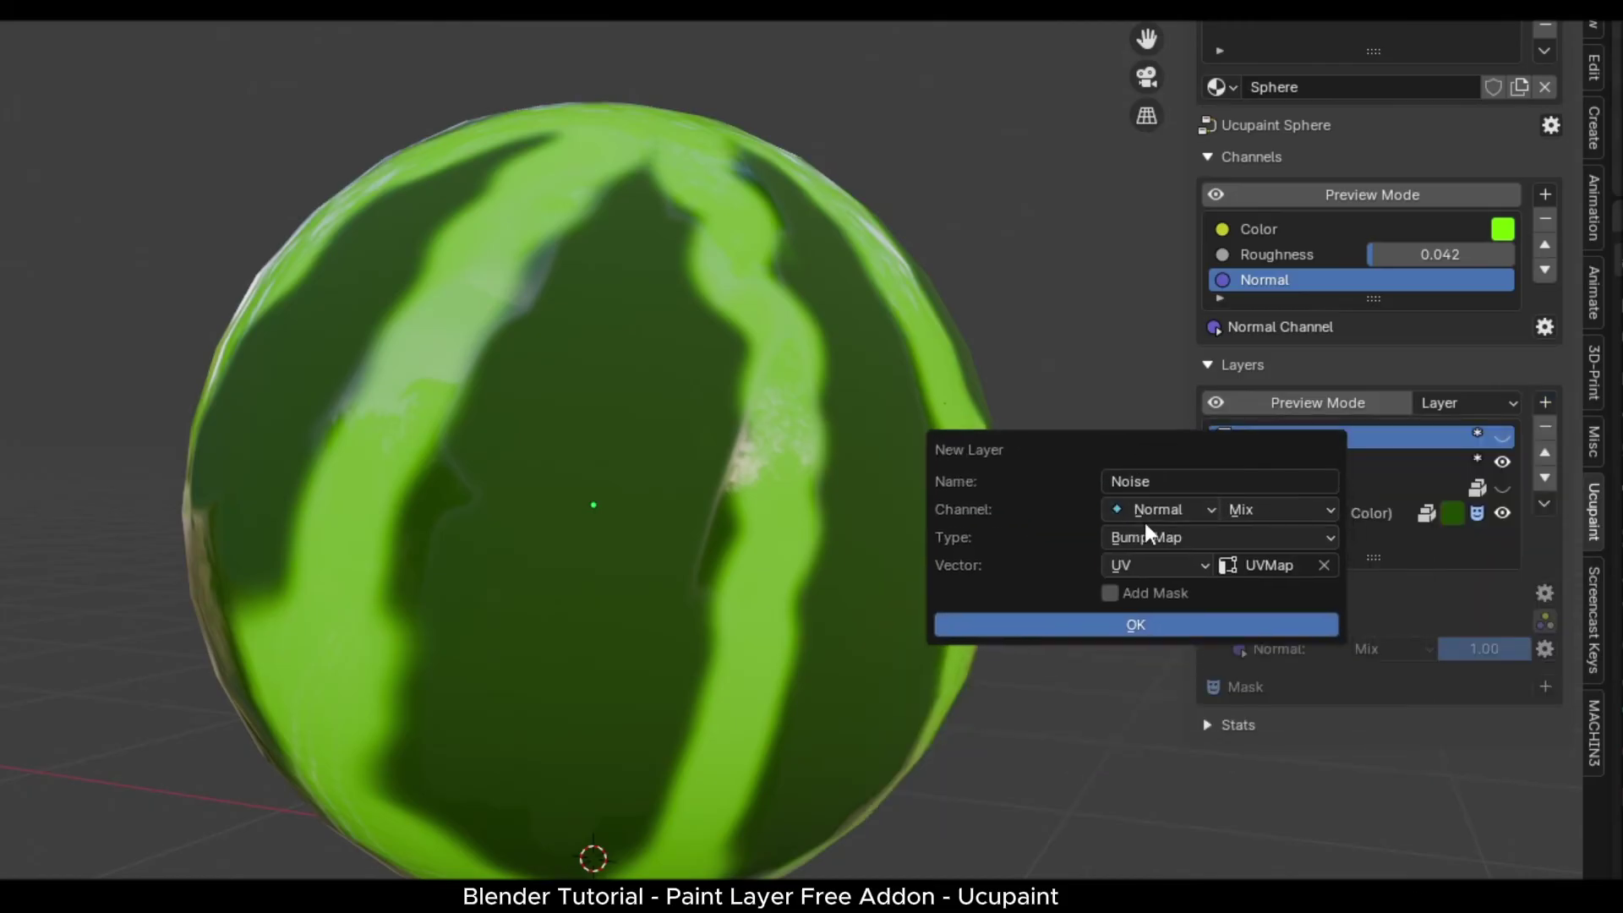
left_click(1134, 623)
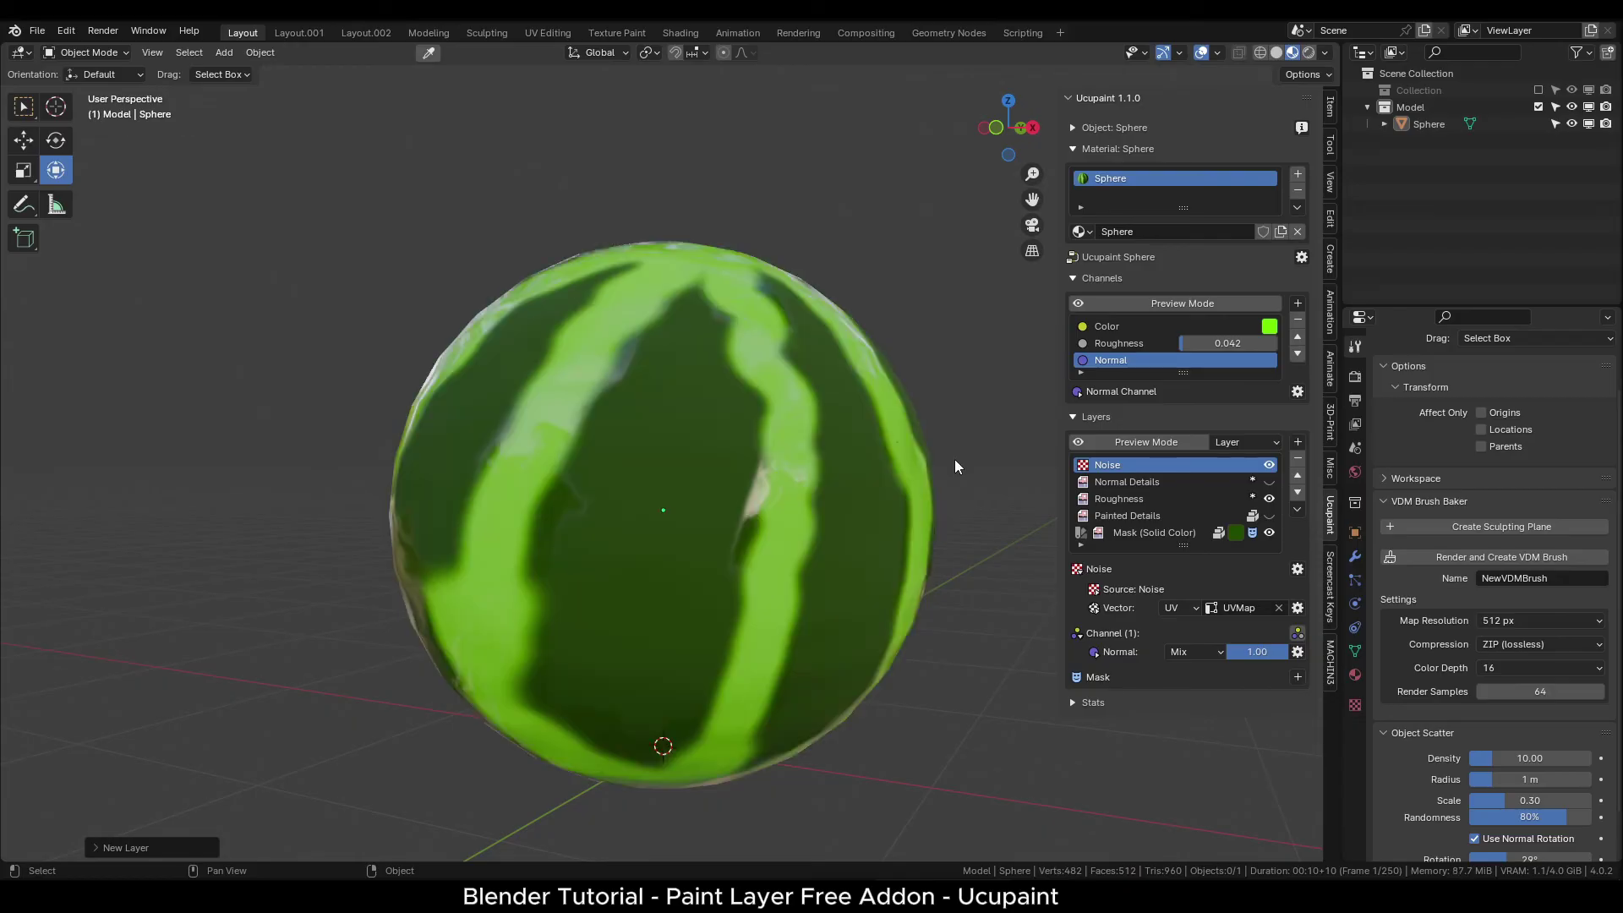
Set the Noise layer's source scale to 50 and check the bumps around the sphere
middle_click_drag(955, 458, 1214, 478)
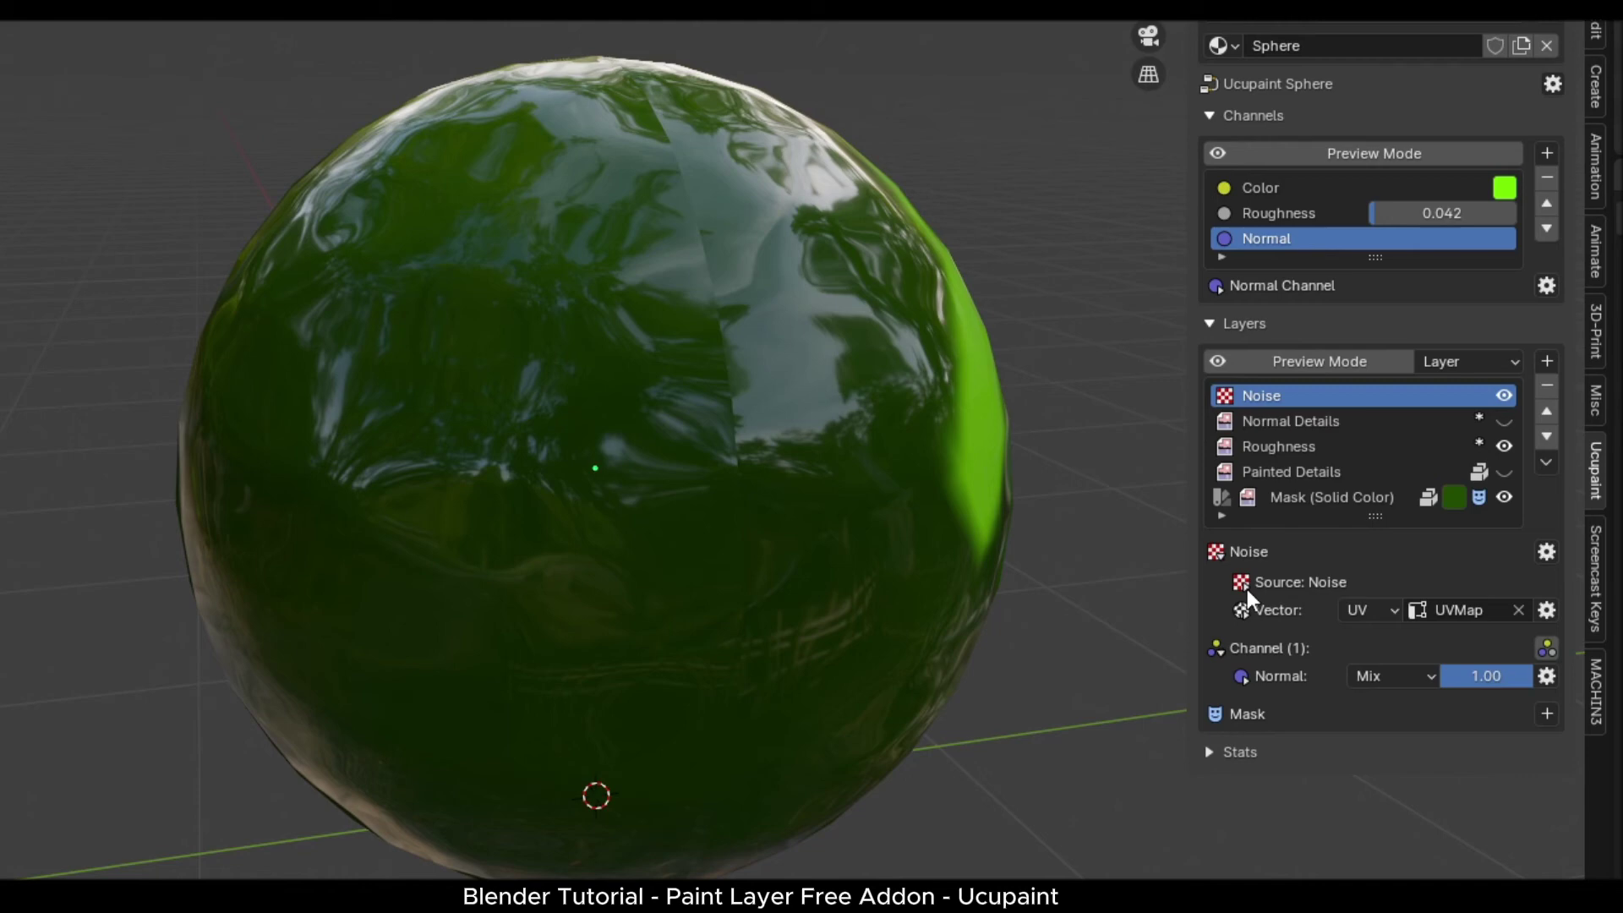
left_click(1096, 593)
left_click(1460, 649)
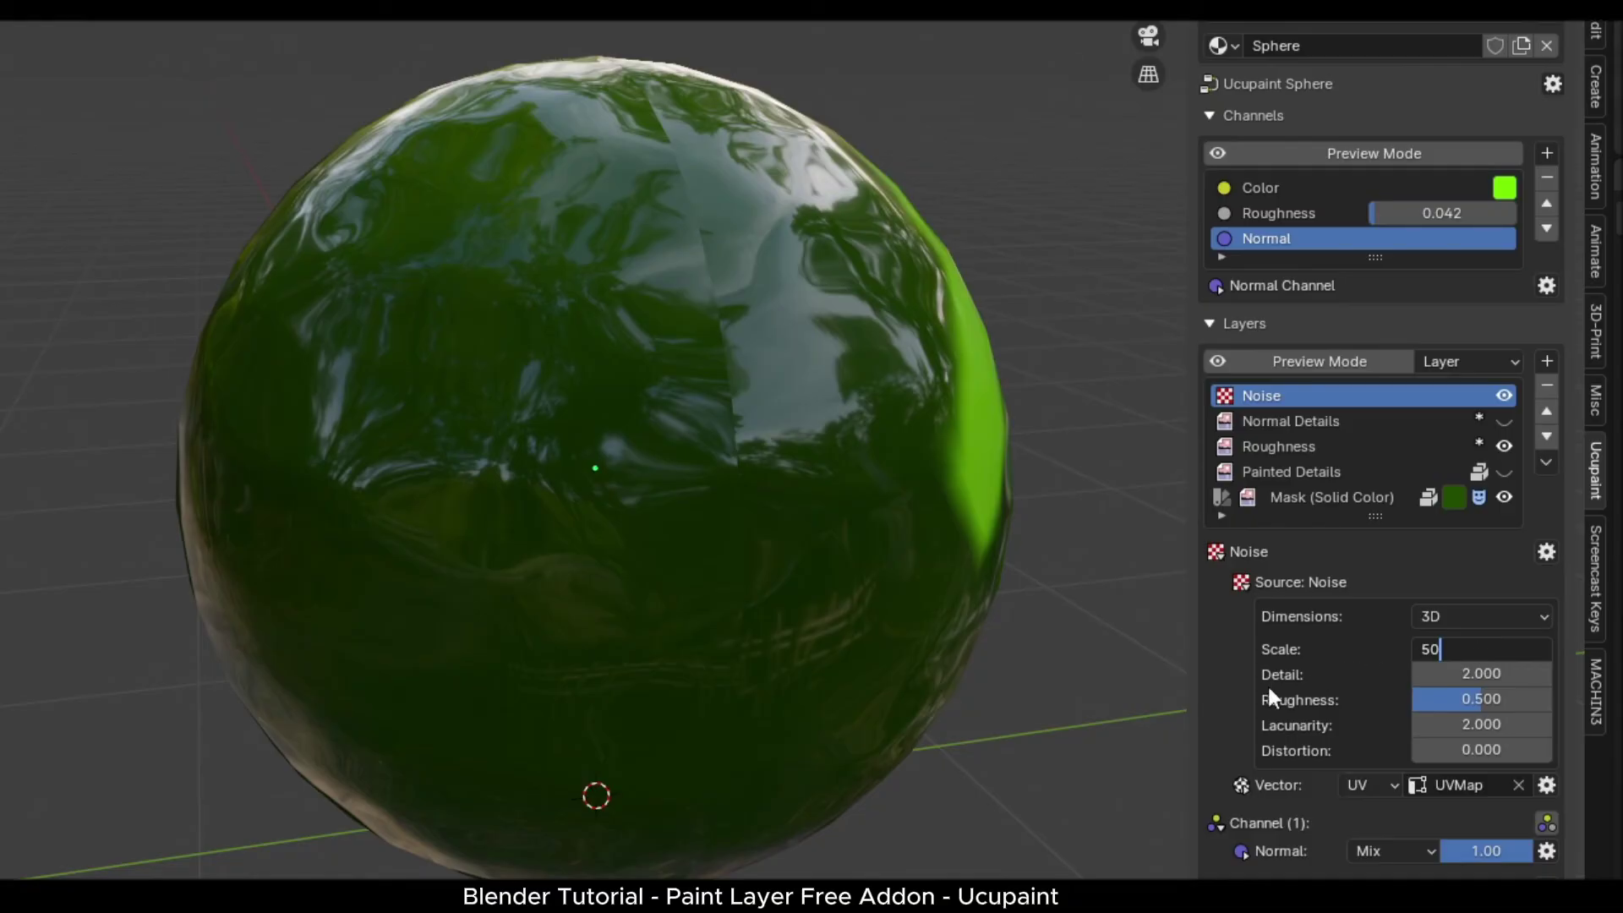
type("50")
key("Return")
middle_click_drag(854, 423, 977, 525)
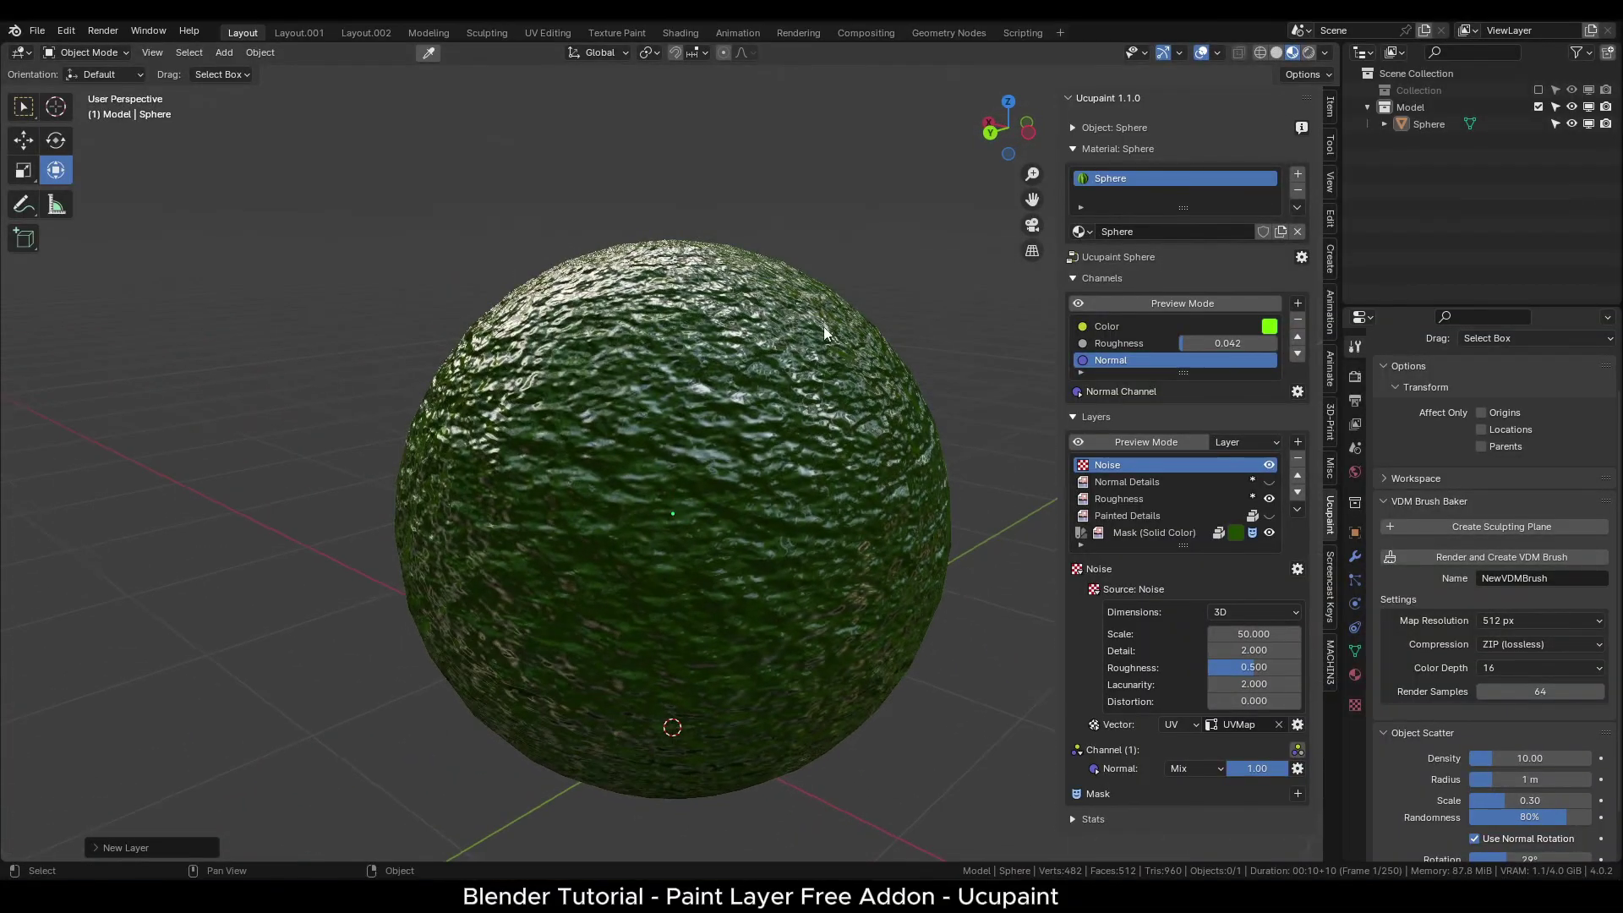
scroll(752, 448, "up", 2)
middle_click_drag(752, 448, 710, 448)
scroll(710, 448, "up", 4)
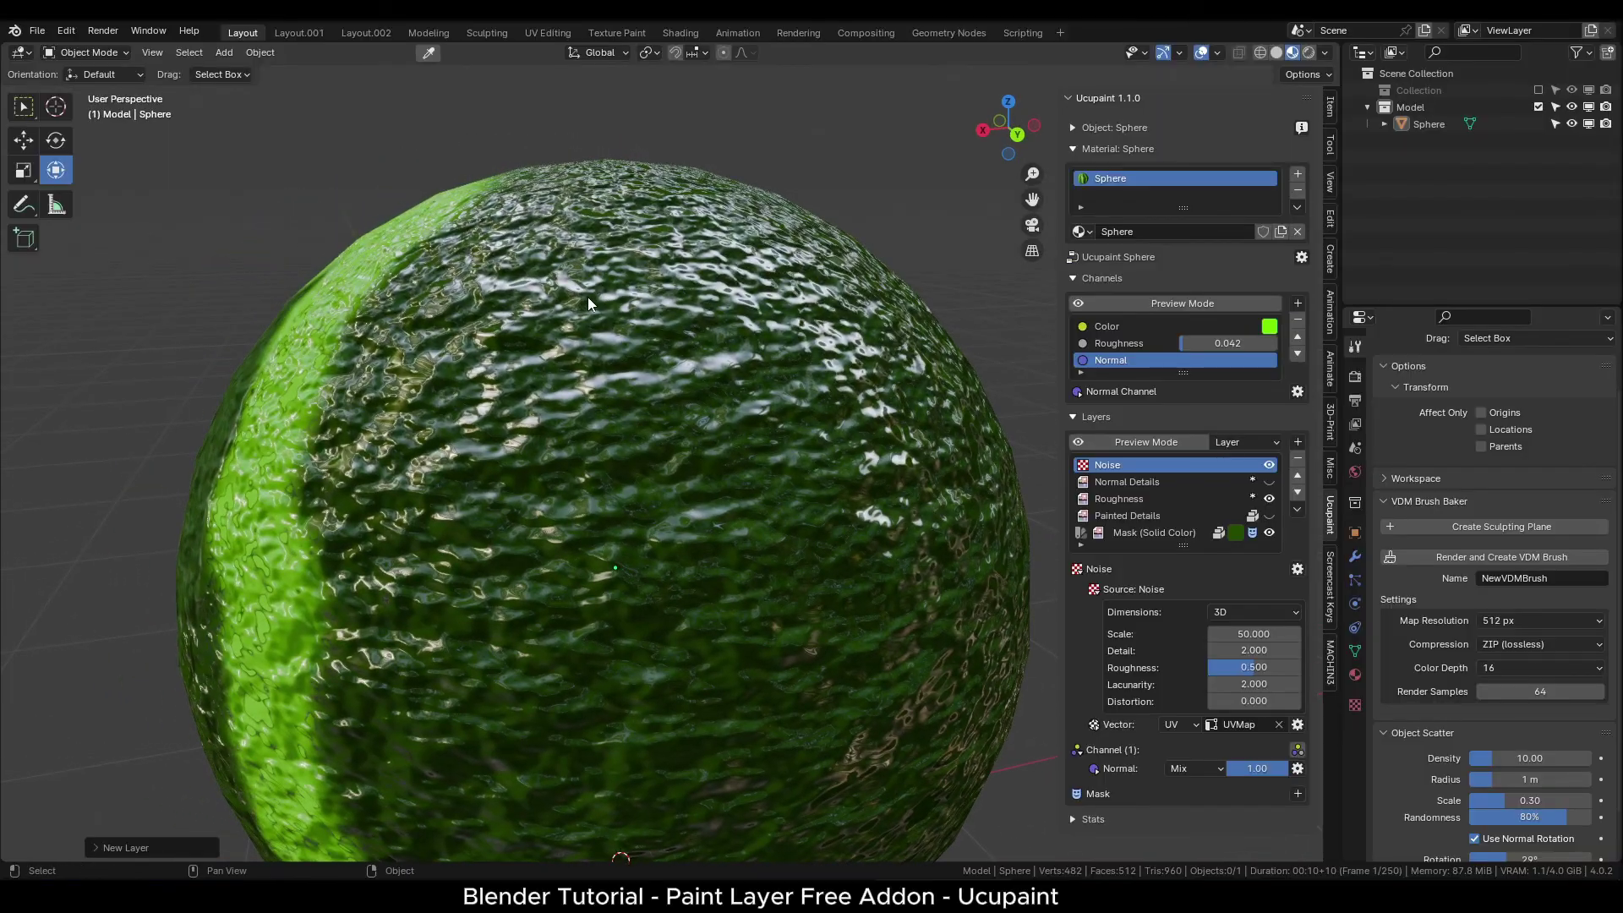
Lower the Noise layer's detail to 1.2 and its Normal channel intensity to 0.34
left_click_drag(1224, 652, 1167, 652)
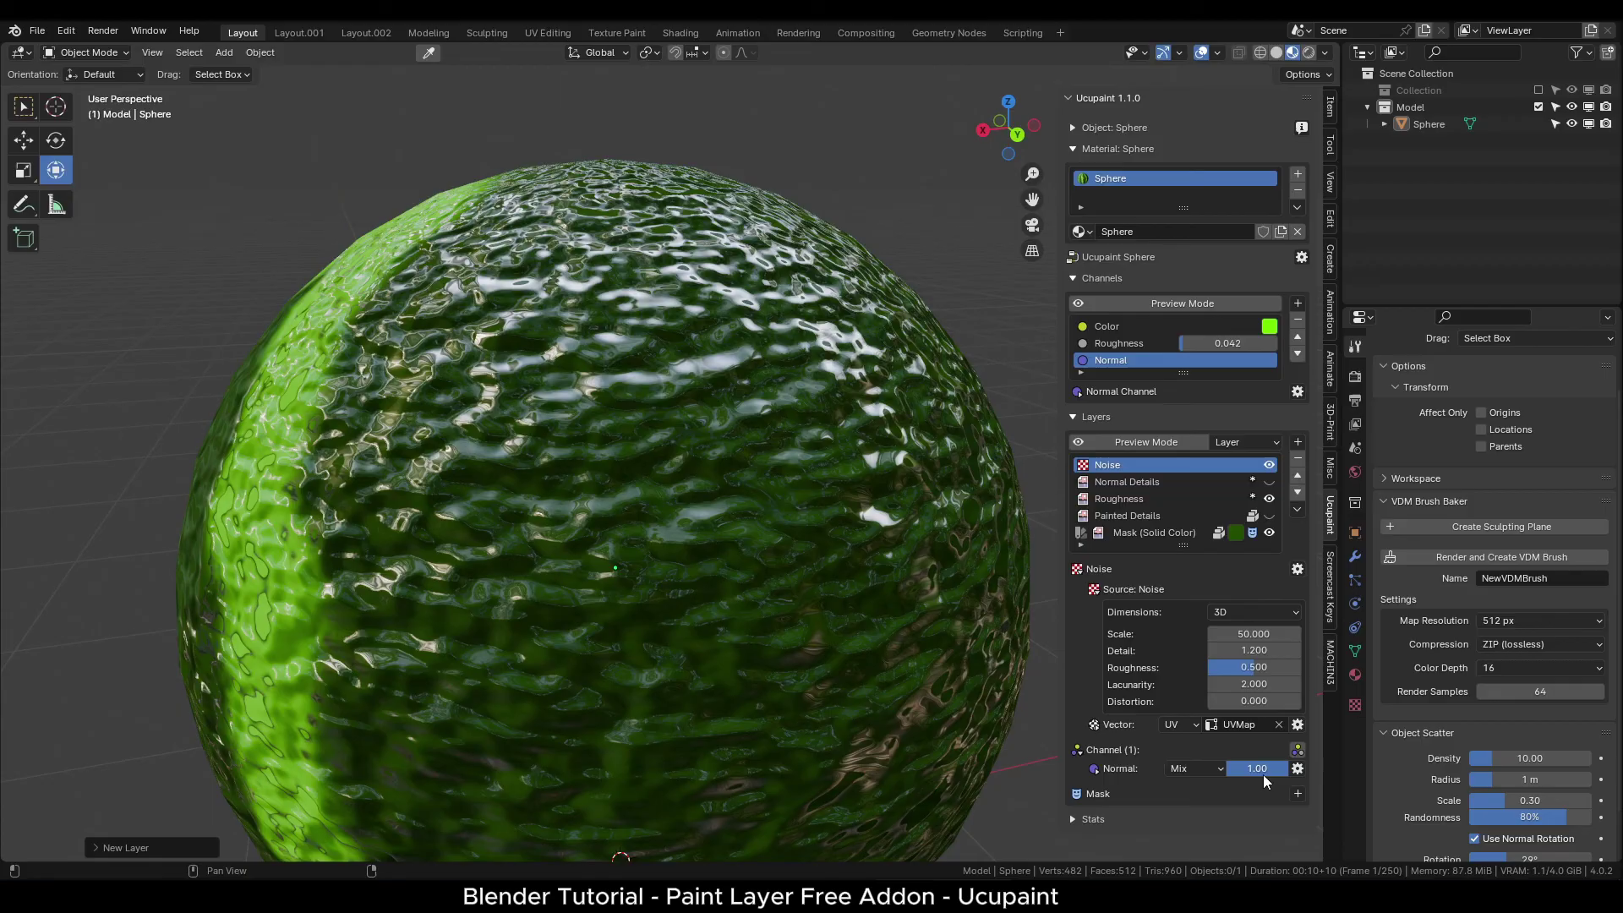
left_click_drag(1259, 768, 1218, 768)
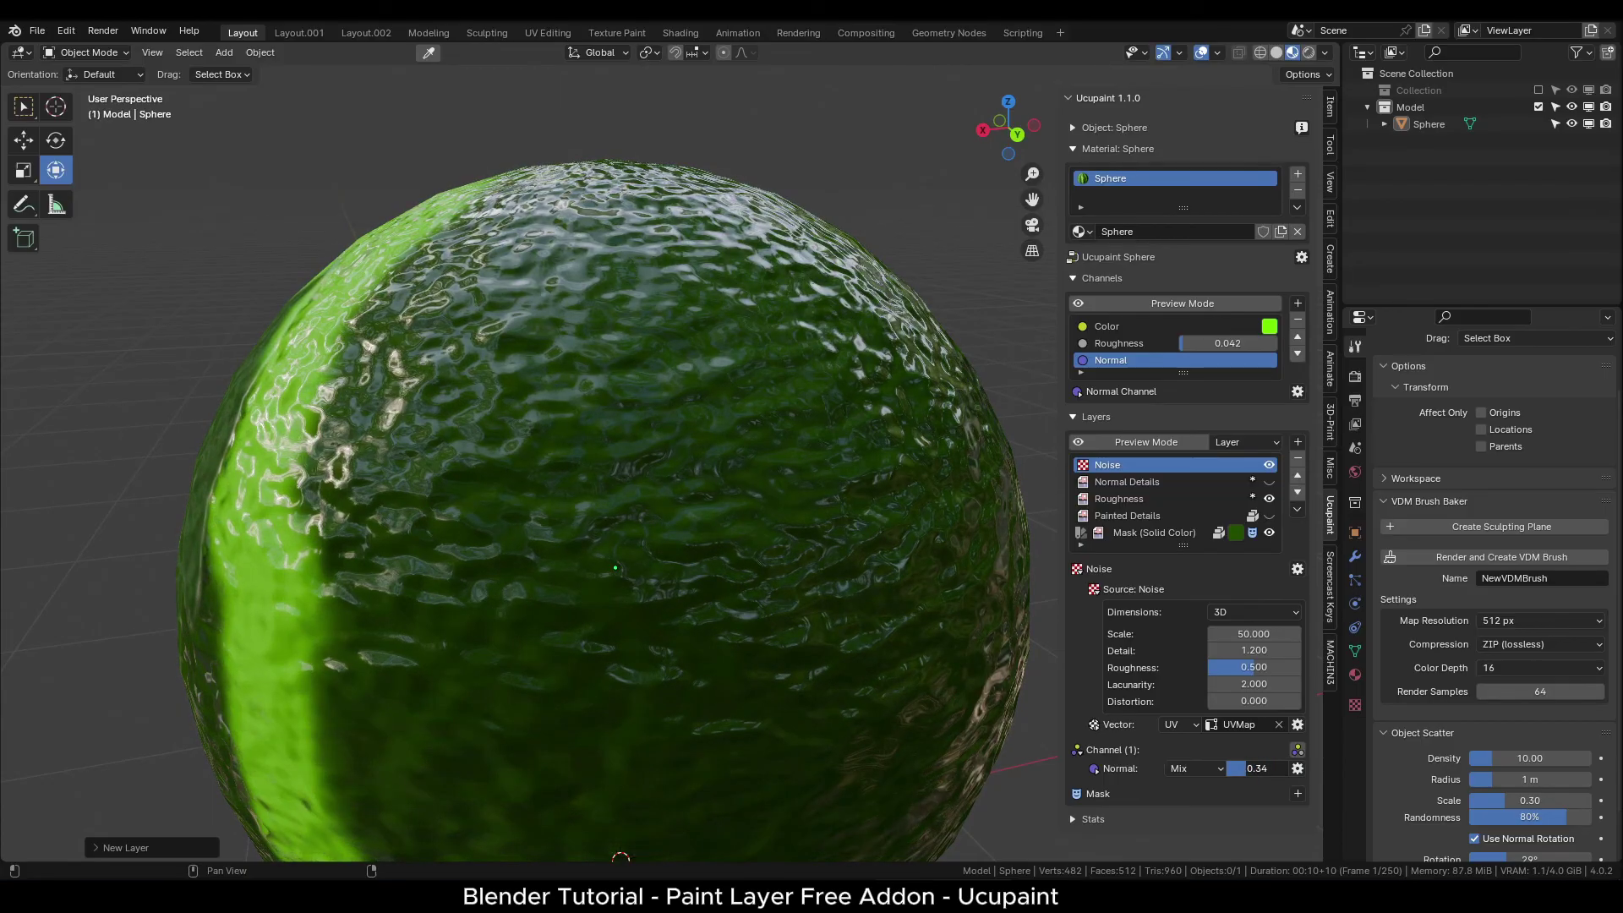
middle_click_drag(743, 554, 716, 478)
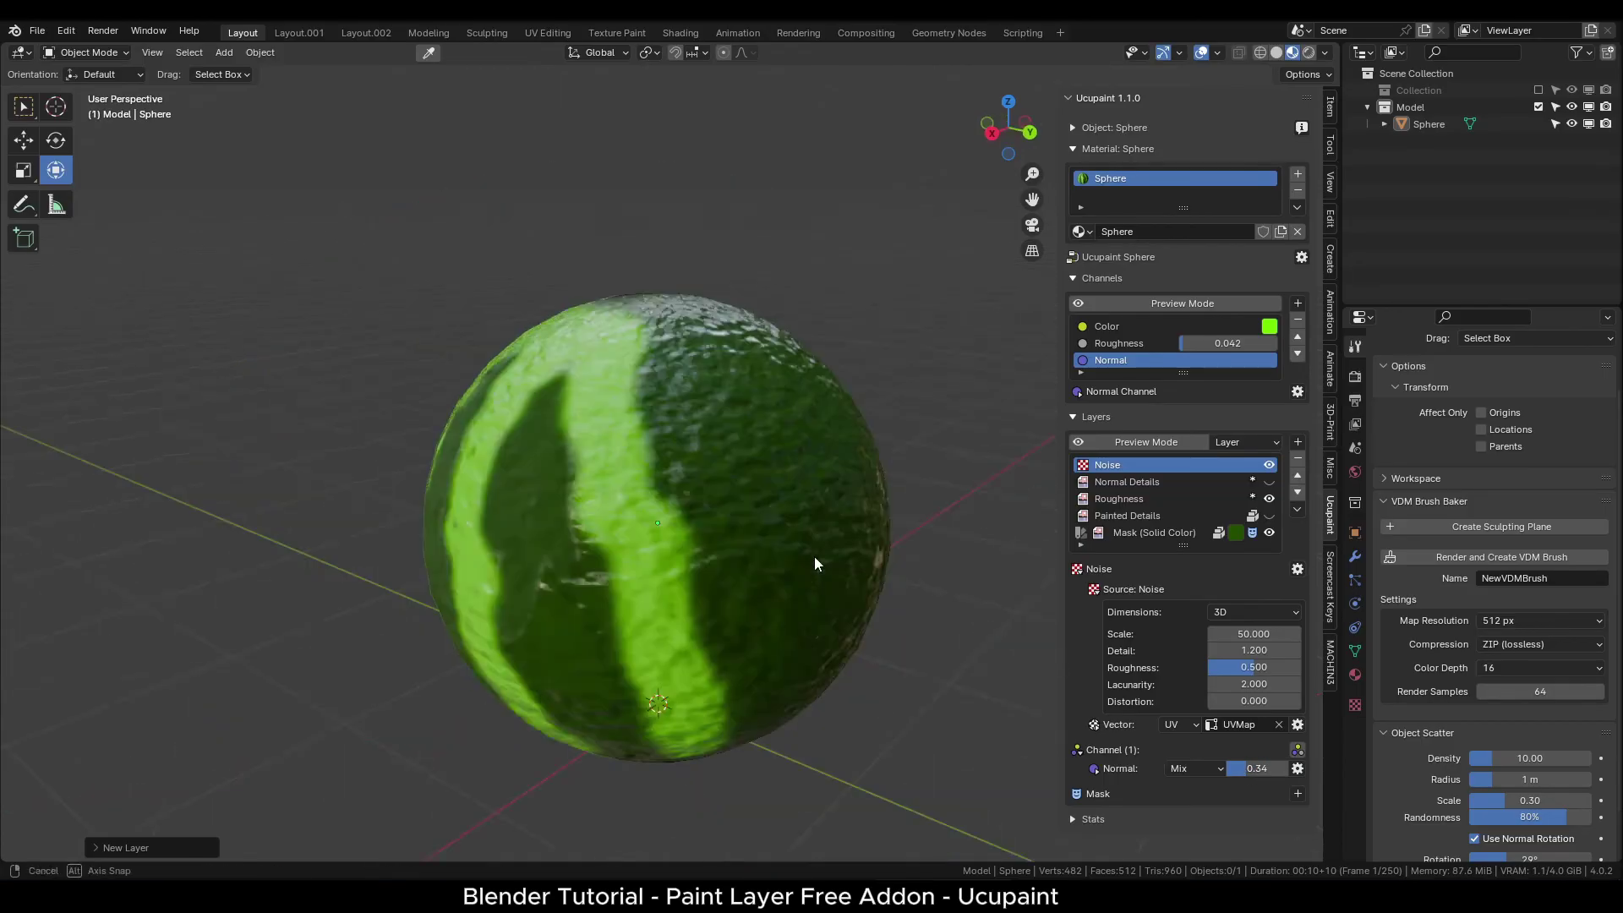
scroll(814, 563, "up", 3)
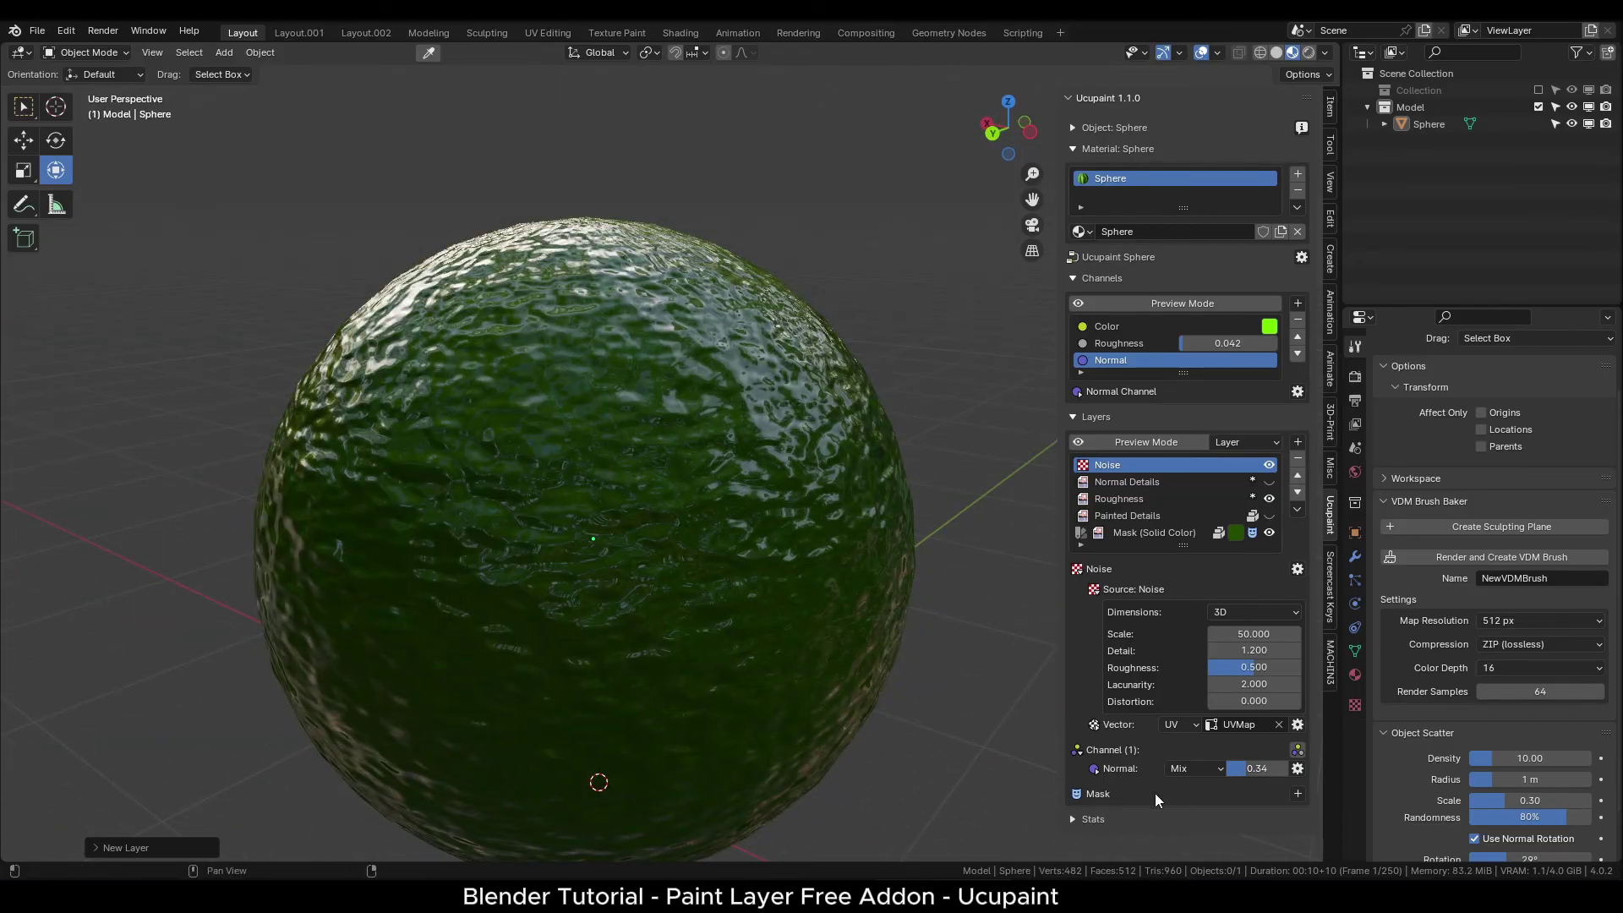
Add an image mask to the Noise layer and turn off the eraser in Texture Paint mode to paint it
left_click(1297, 794)
left_click(1089, 694)
left_click(930, 790)
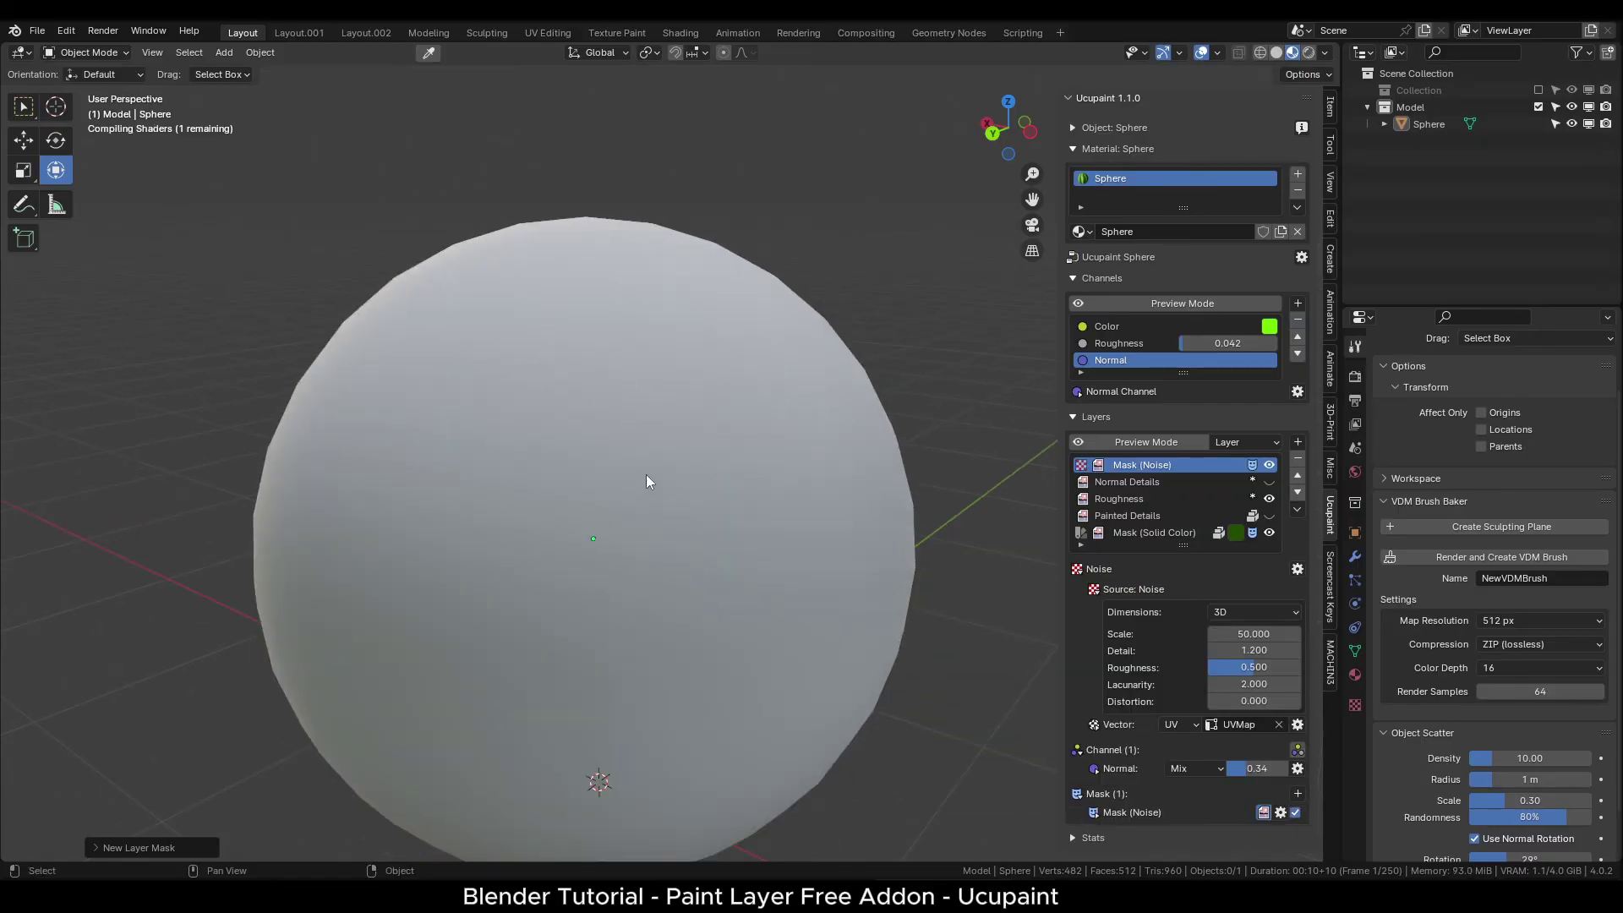
key("Tab")
left_click(562, 391)
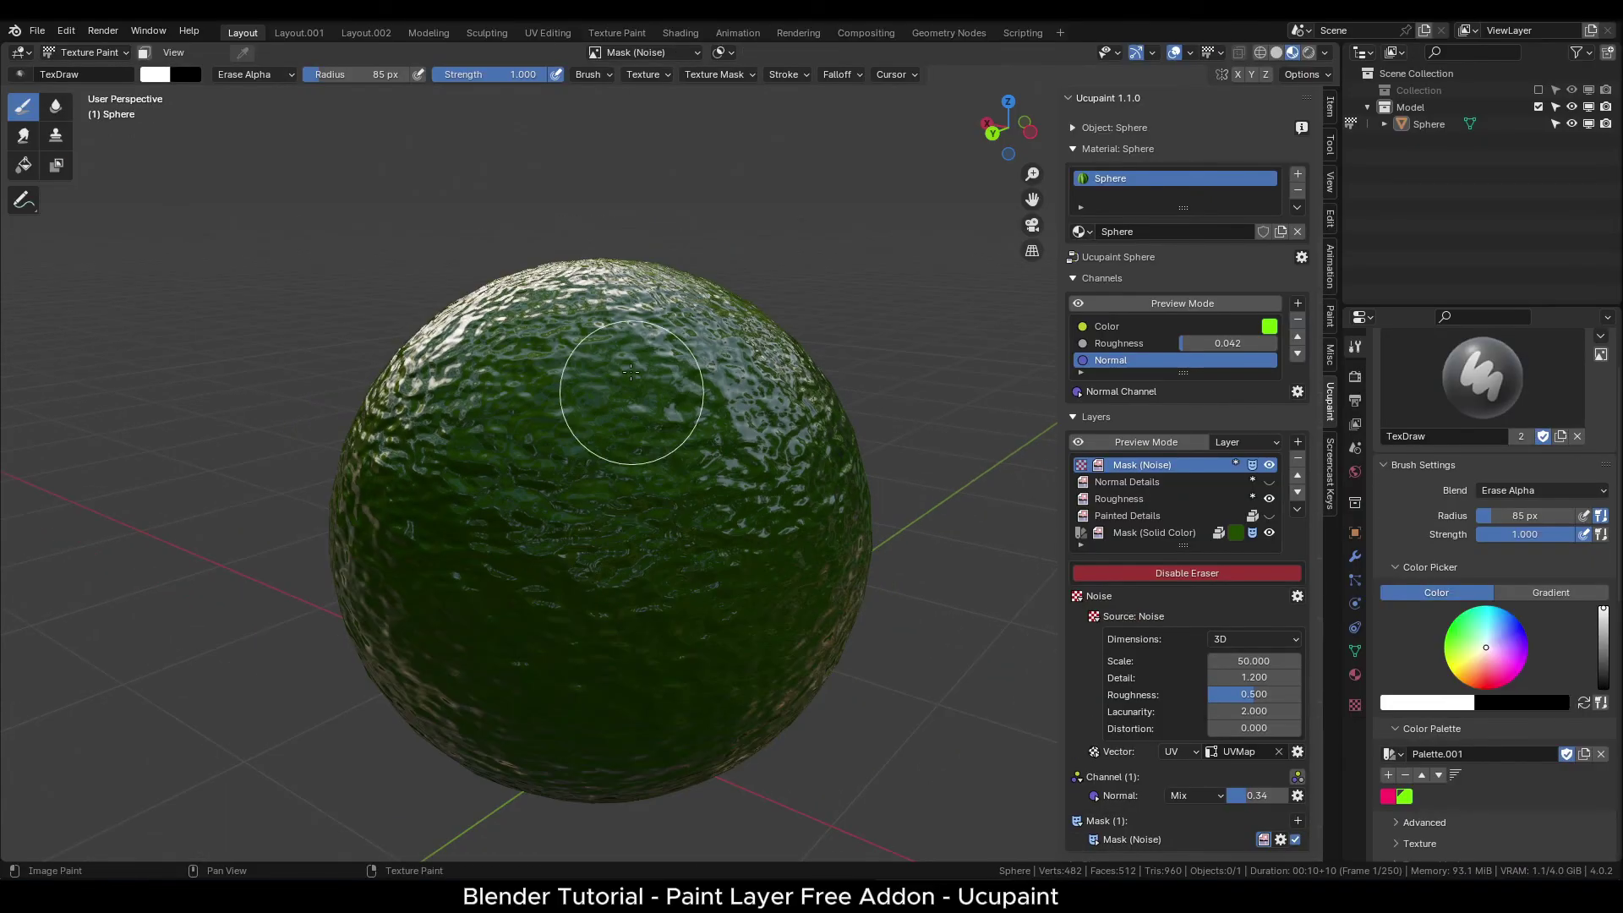
left_click(1122, 572)
middle_click_drag(628, 473, 642, 437)
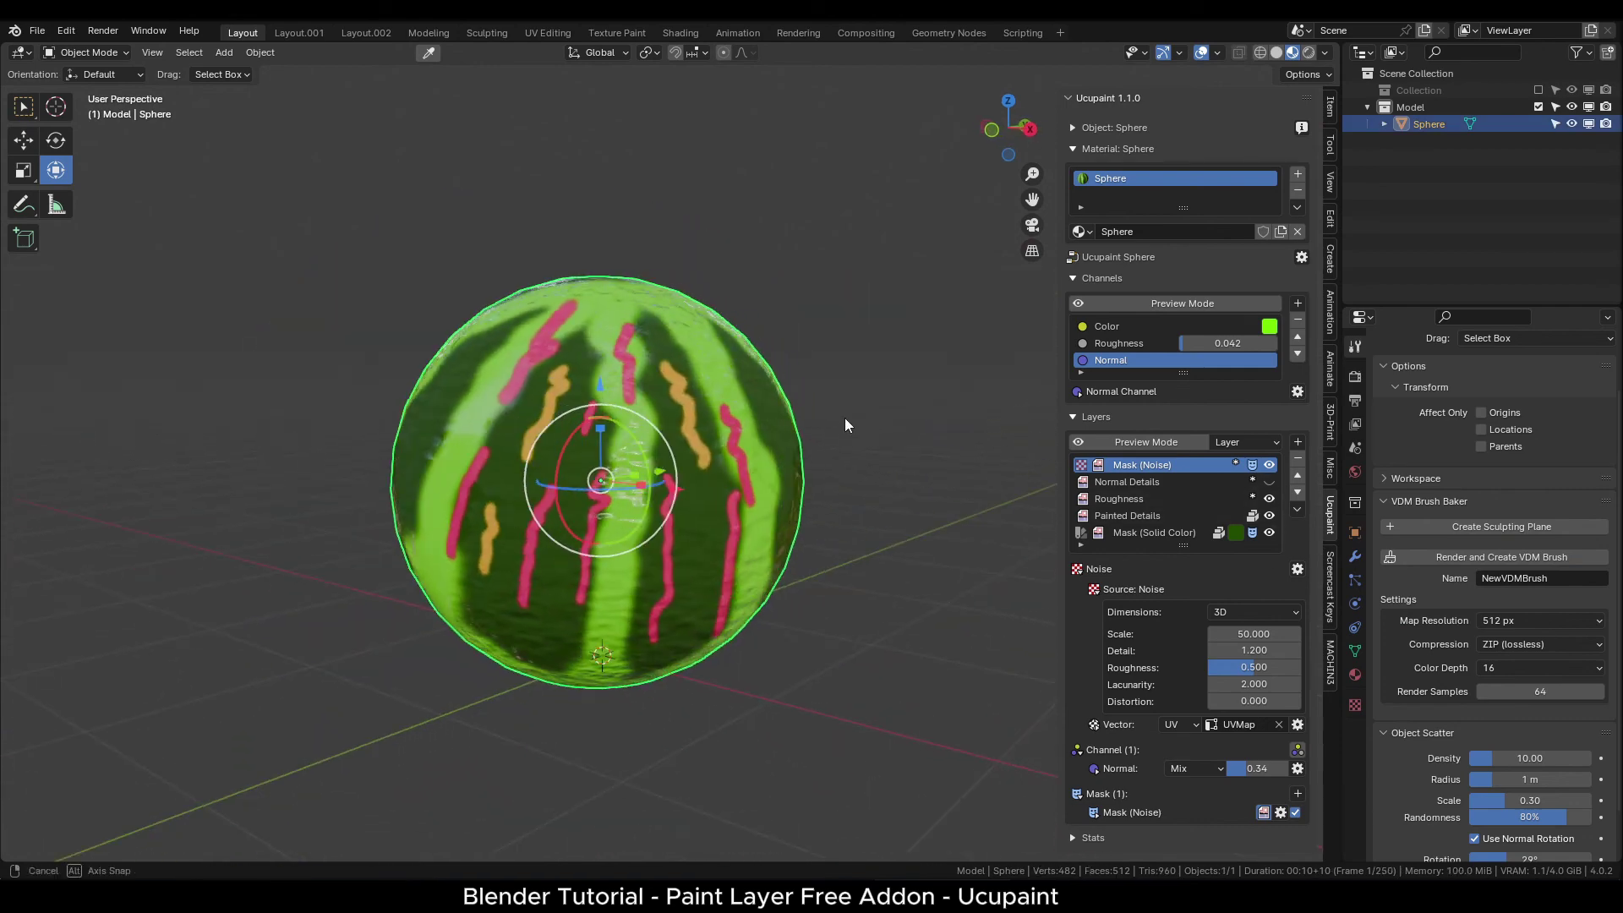
Deselect the sphere and delete the Normal Details layer, leaving the Noise layer's mask selected with its source settings collapsed
scroll(830, 472, "up", 1)
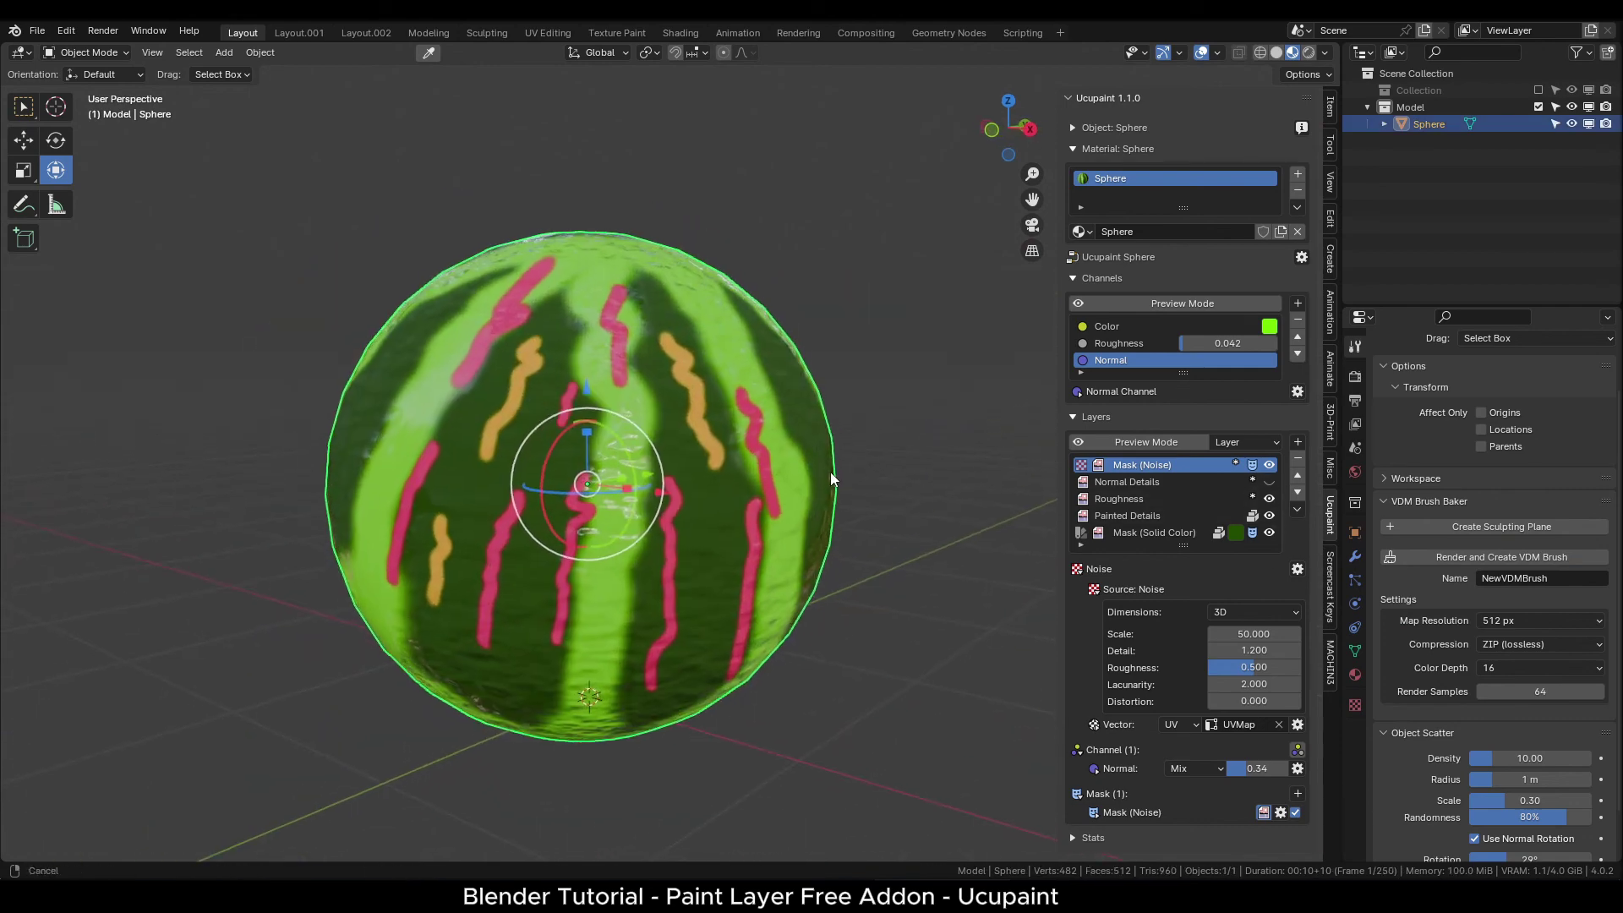
middle_click_drag(867, 499, 863, 500)
left_click(872, 526)
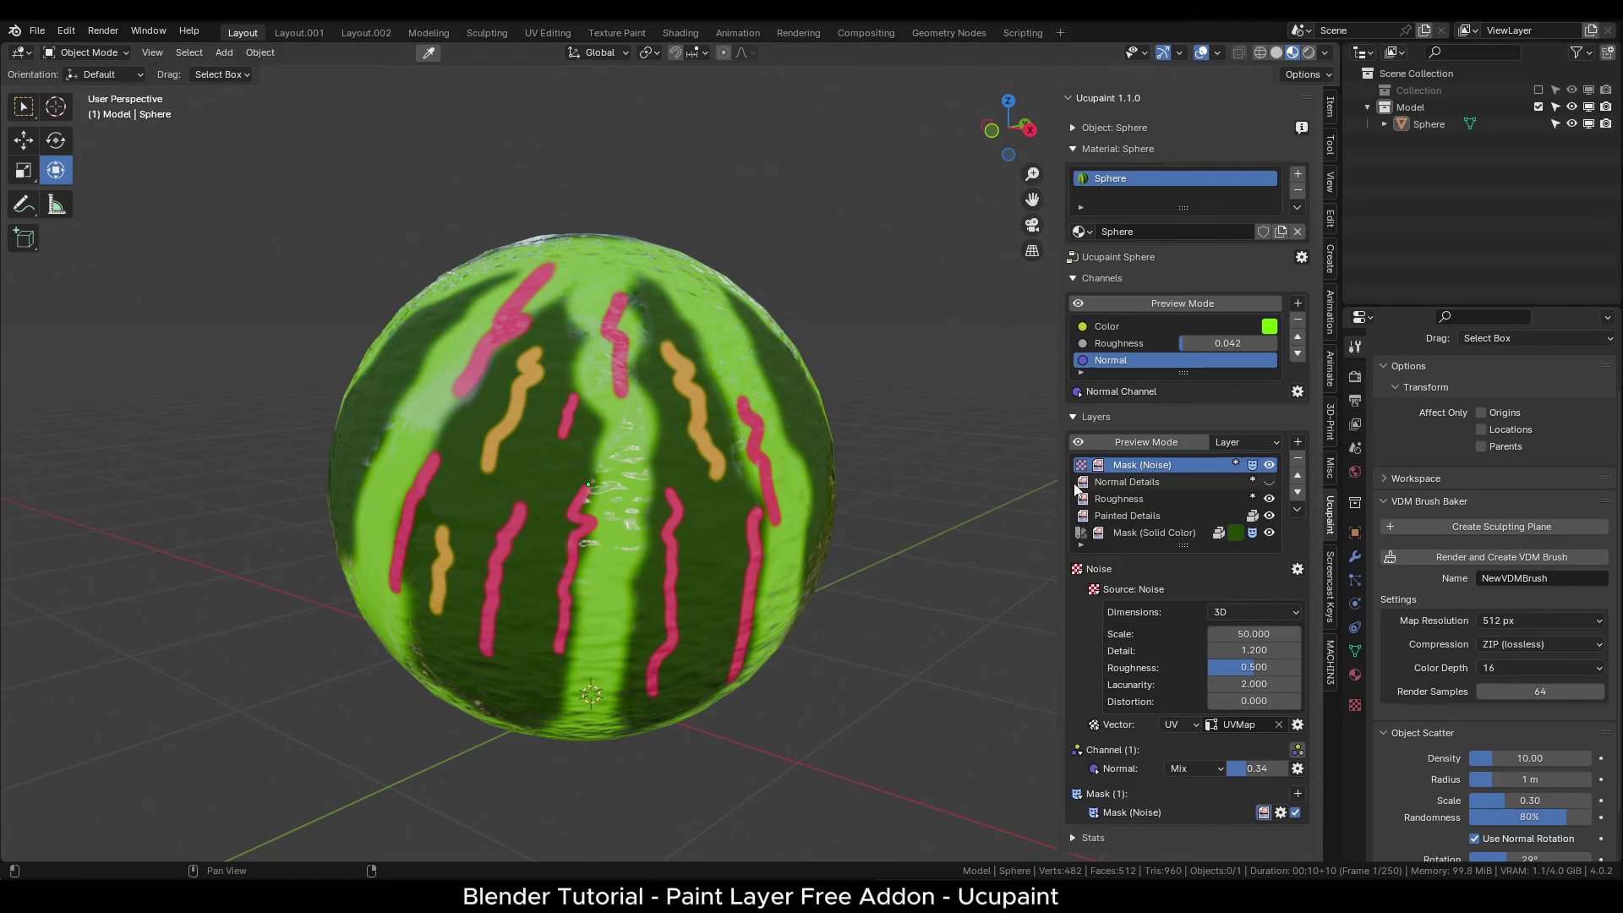
left_click(1118, 481)
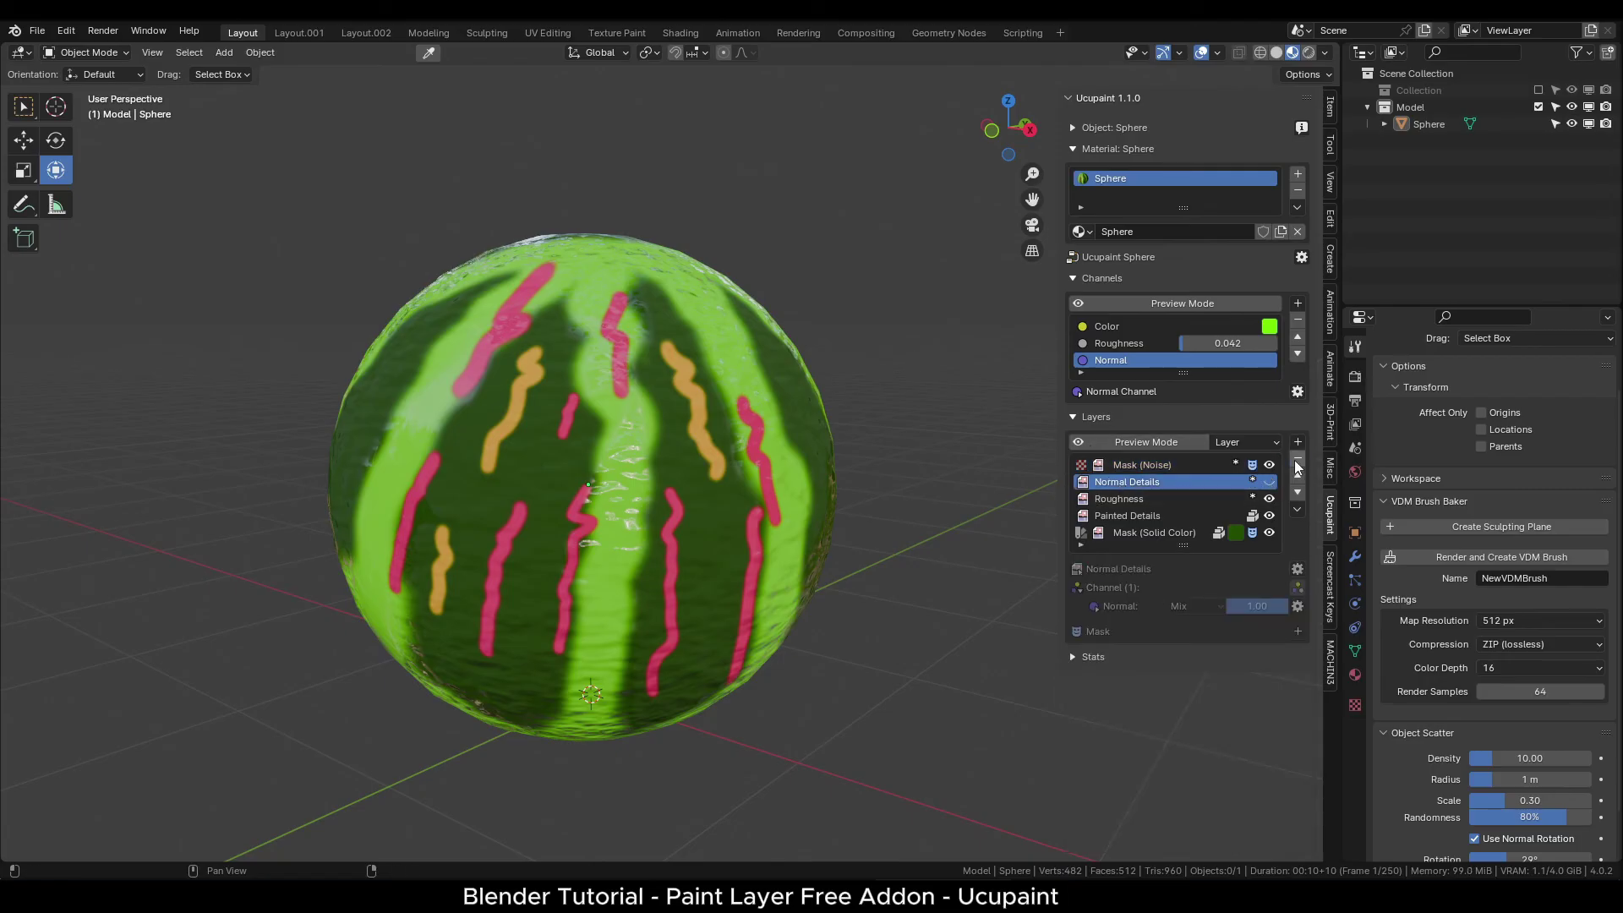
left_click(1297, 458)
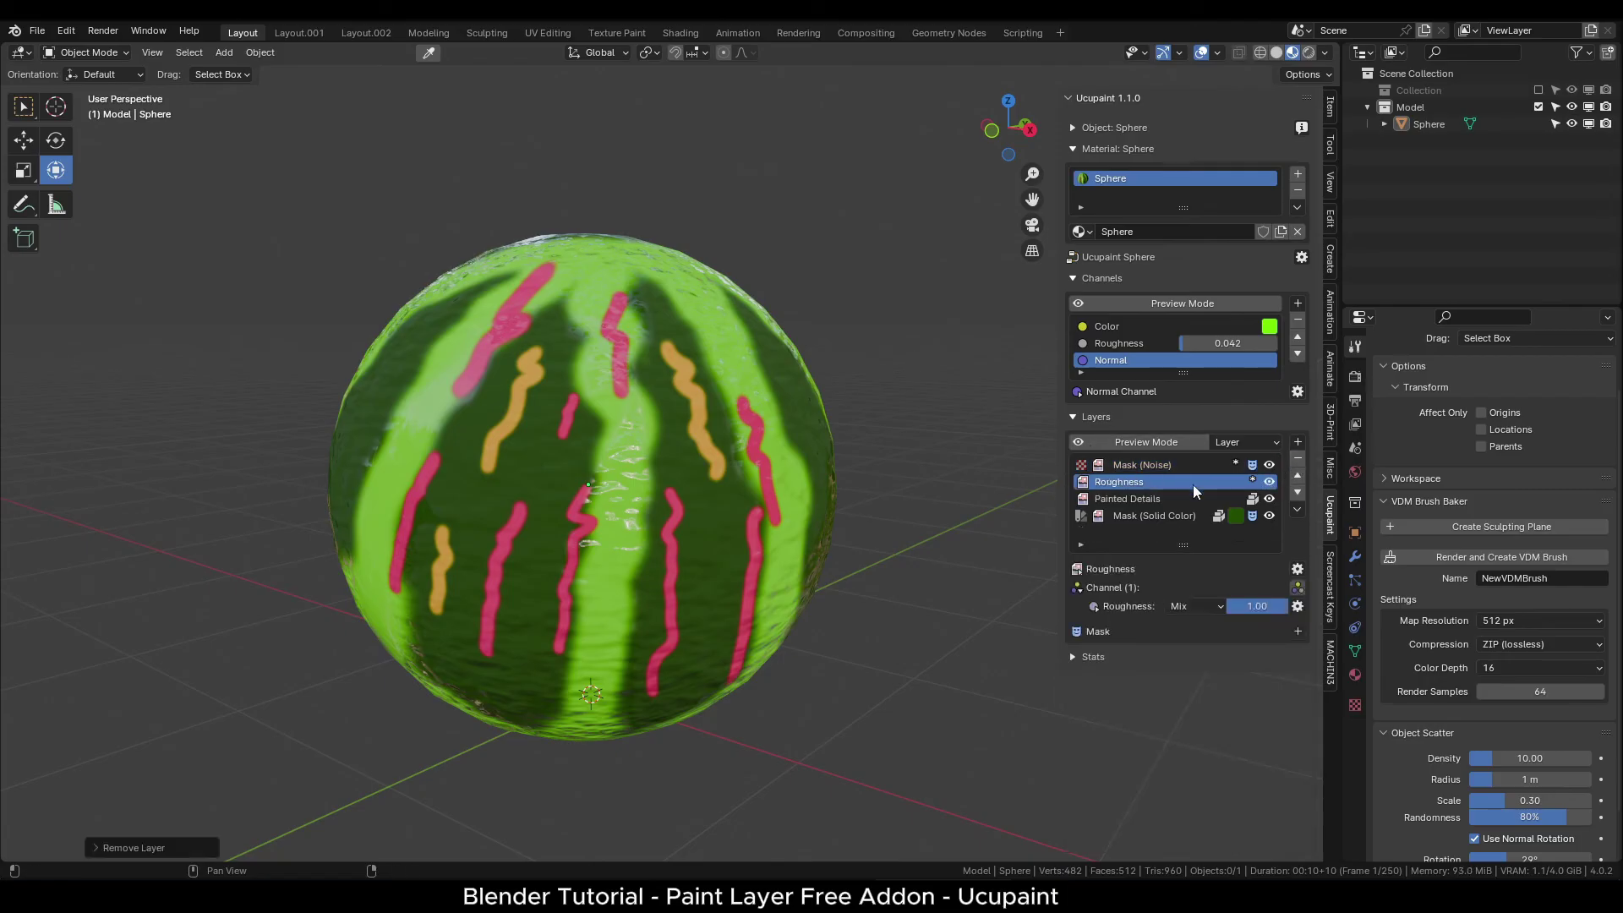
left_click(1136, 499)
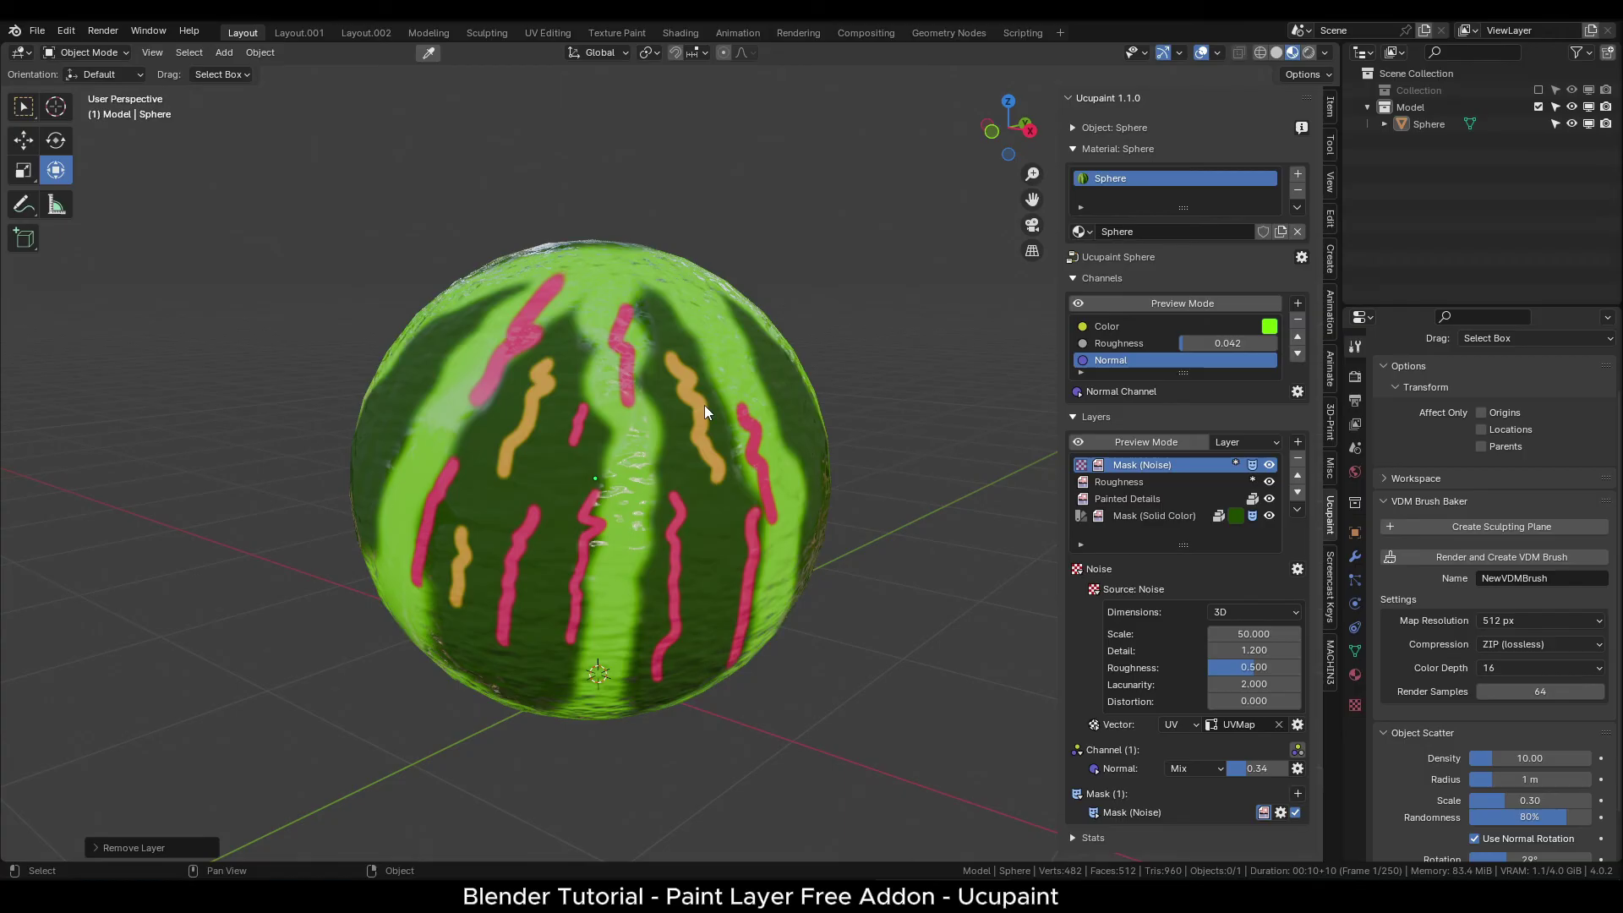
left_click(1082, 571)
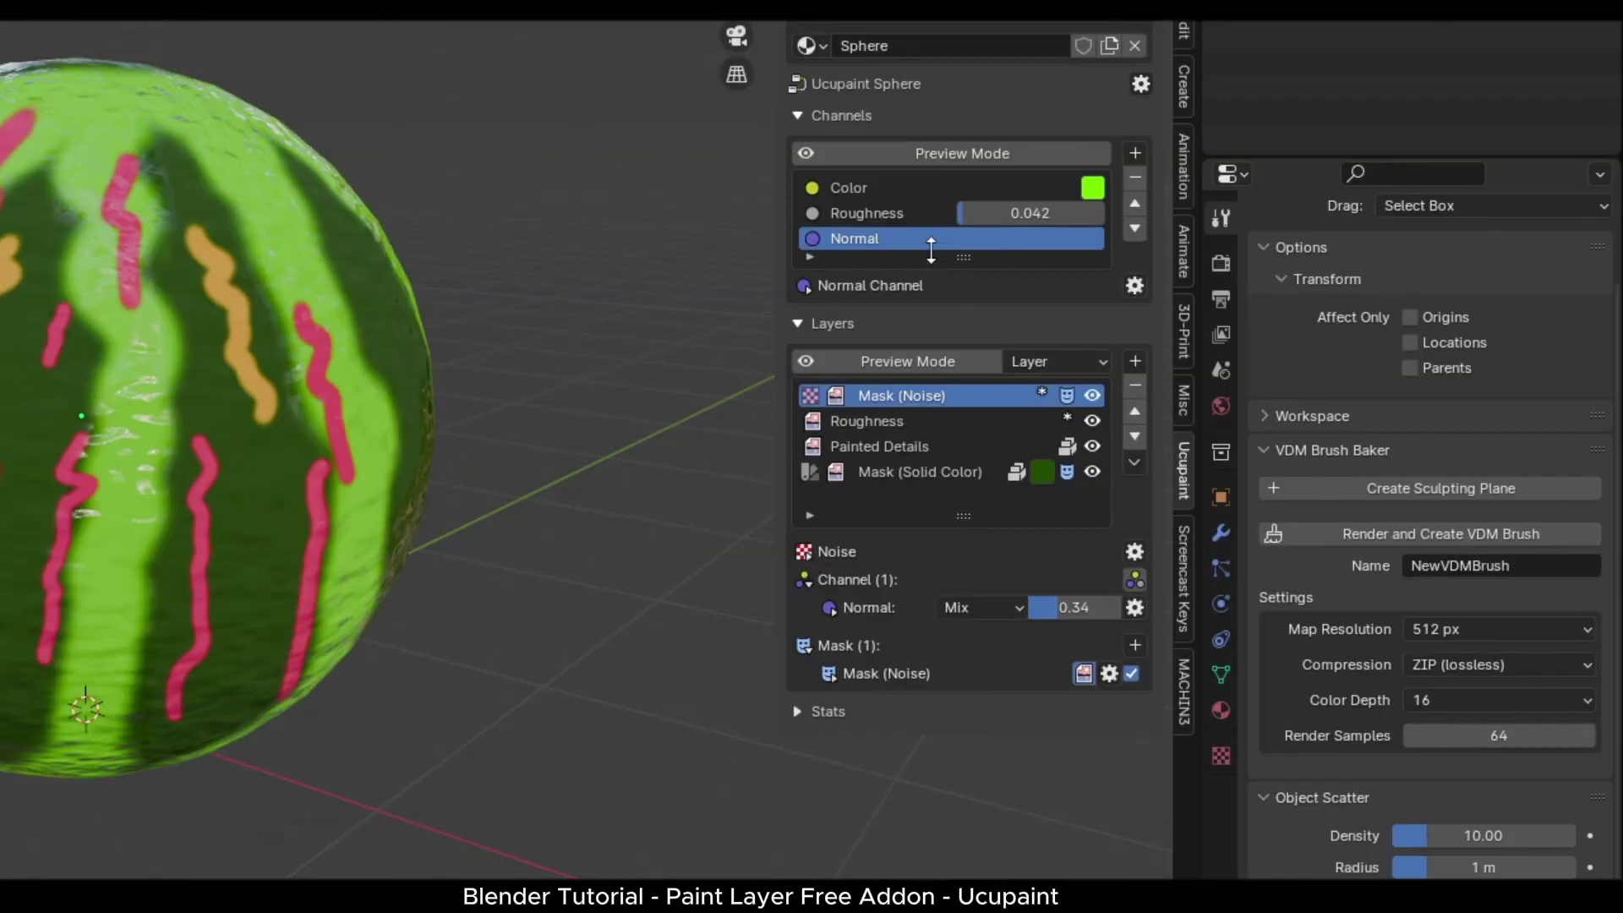
Bake all channels to 1024 x 1024 images with 1 sample, 5 px margin, CPU device, UVMap and FXAA
left_click(1139, 86)
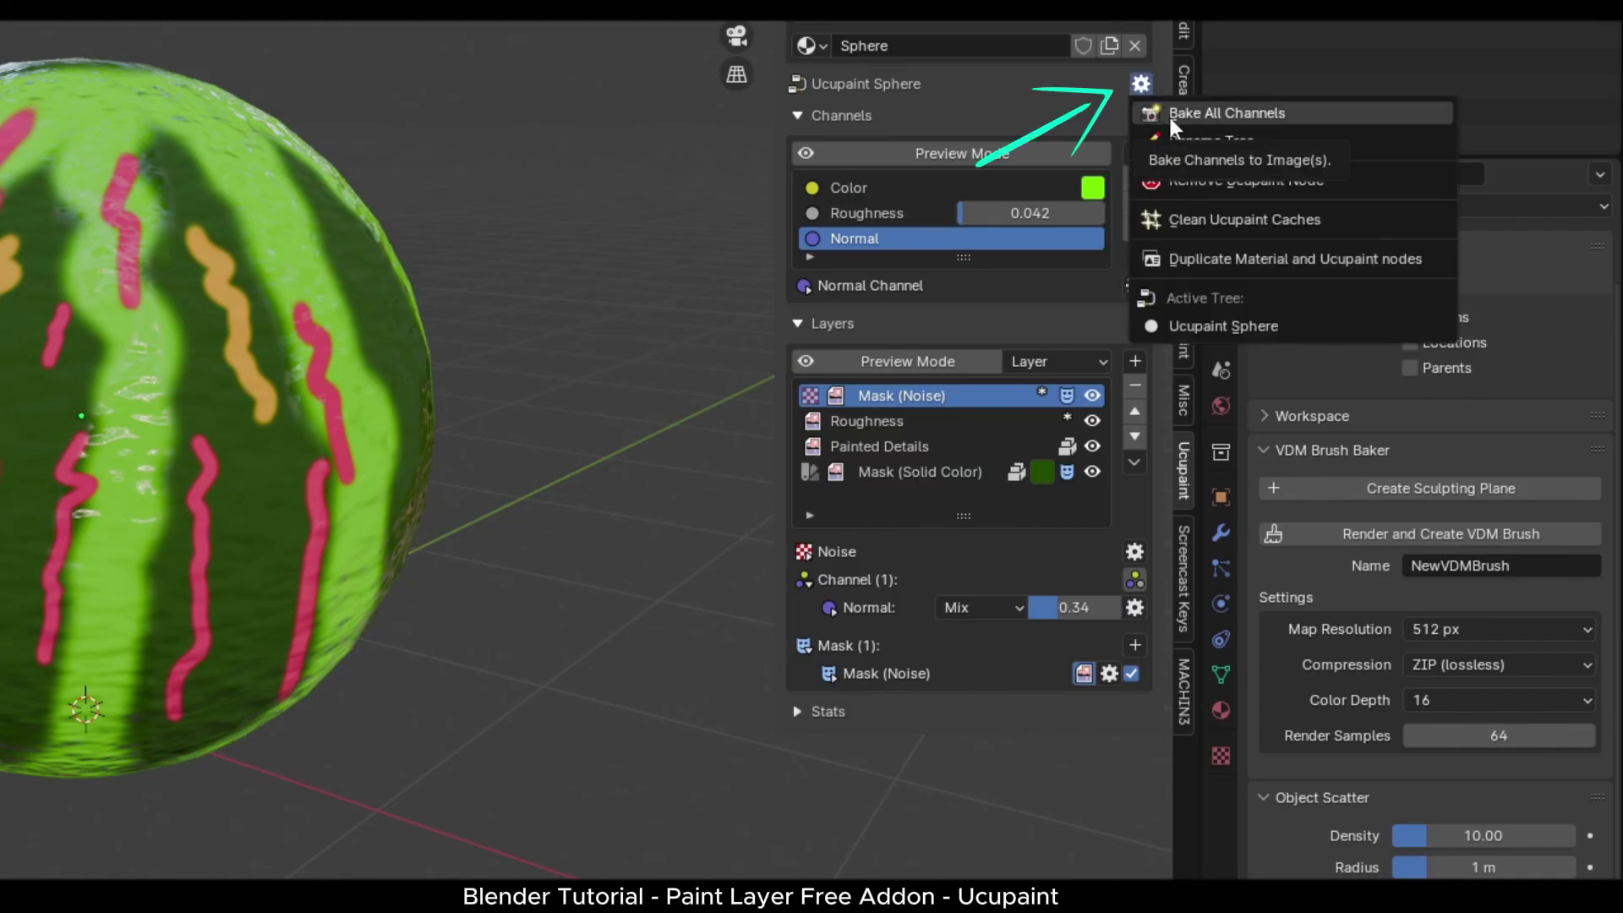
left_click(1287, 114)
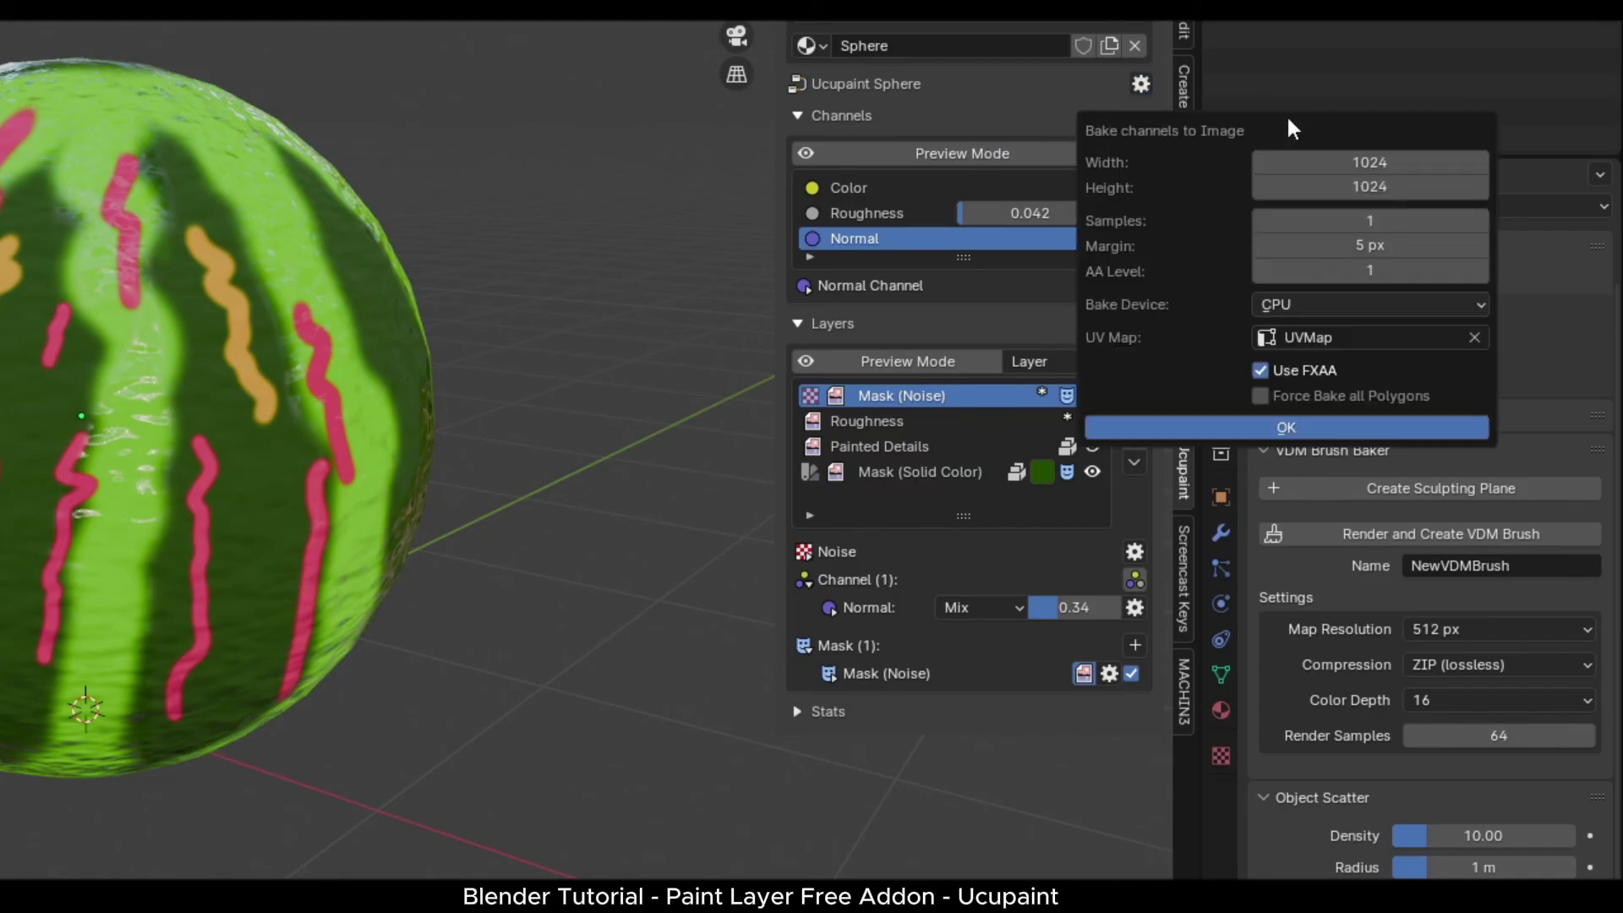
left_click_drag(1266, 120, 667, 216)
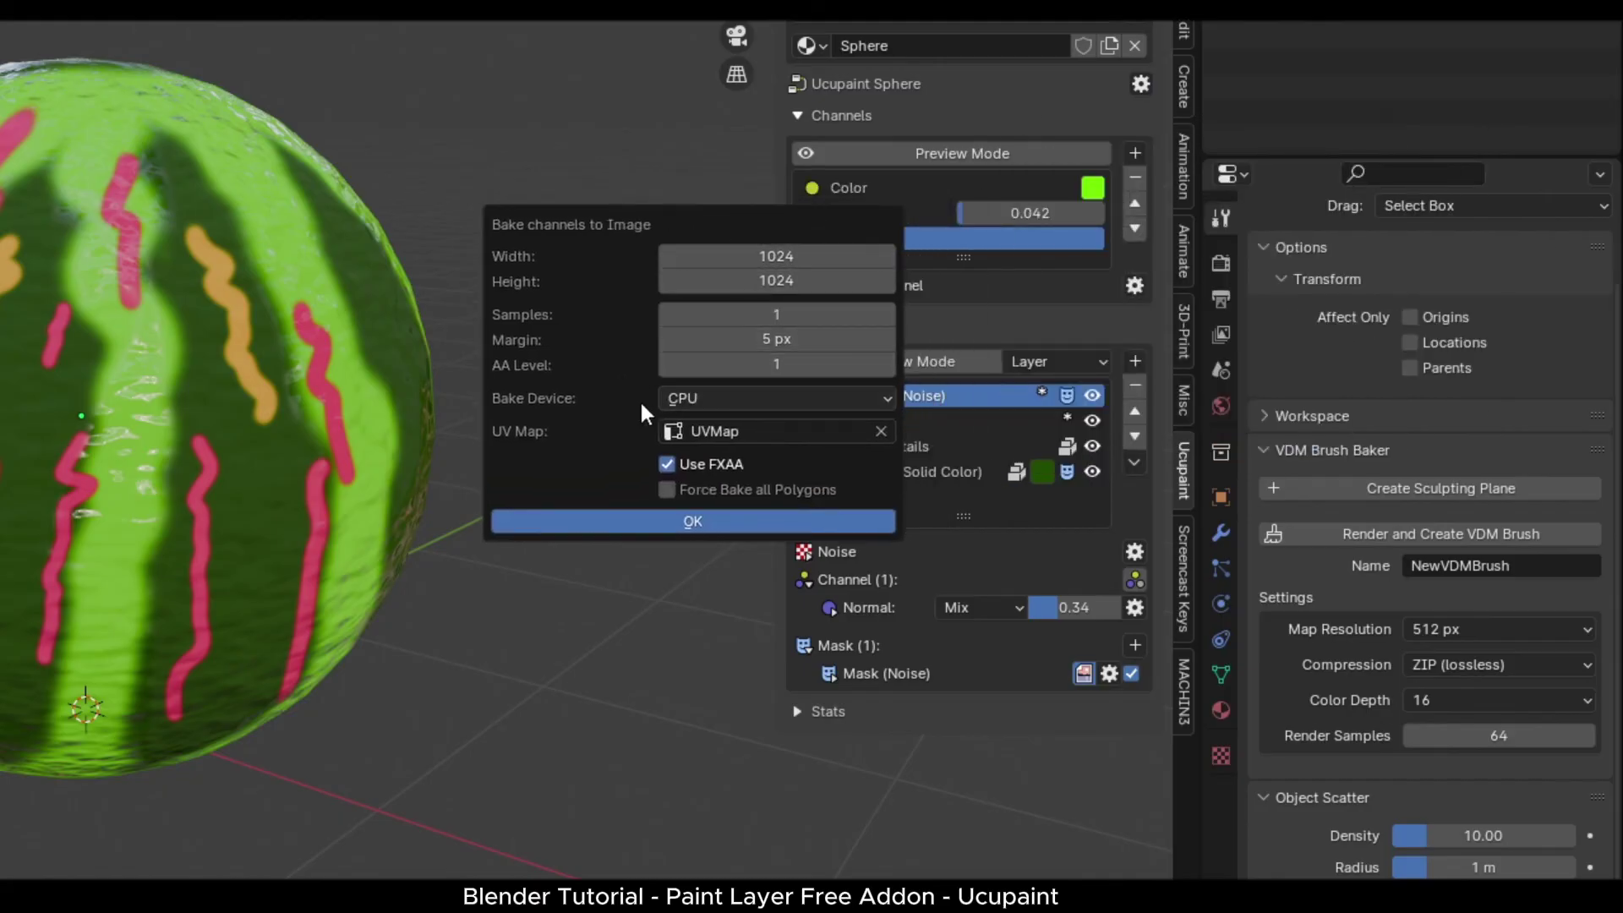
left_click(625, 526)
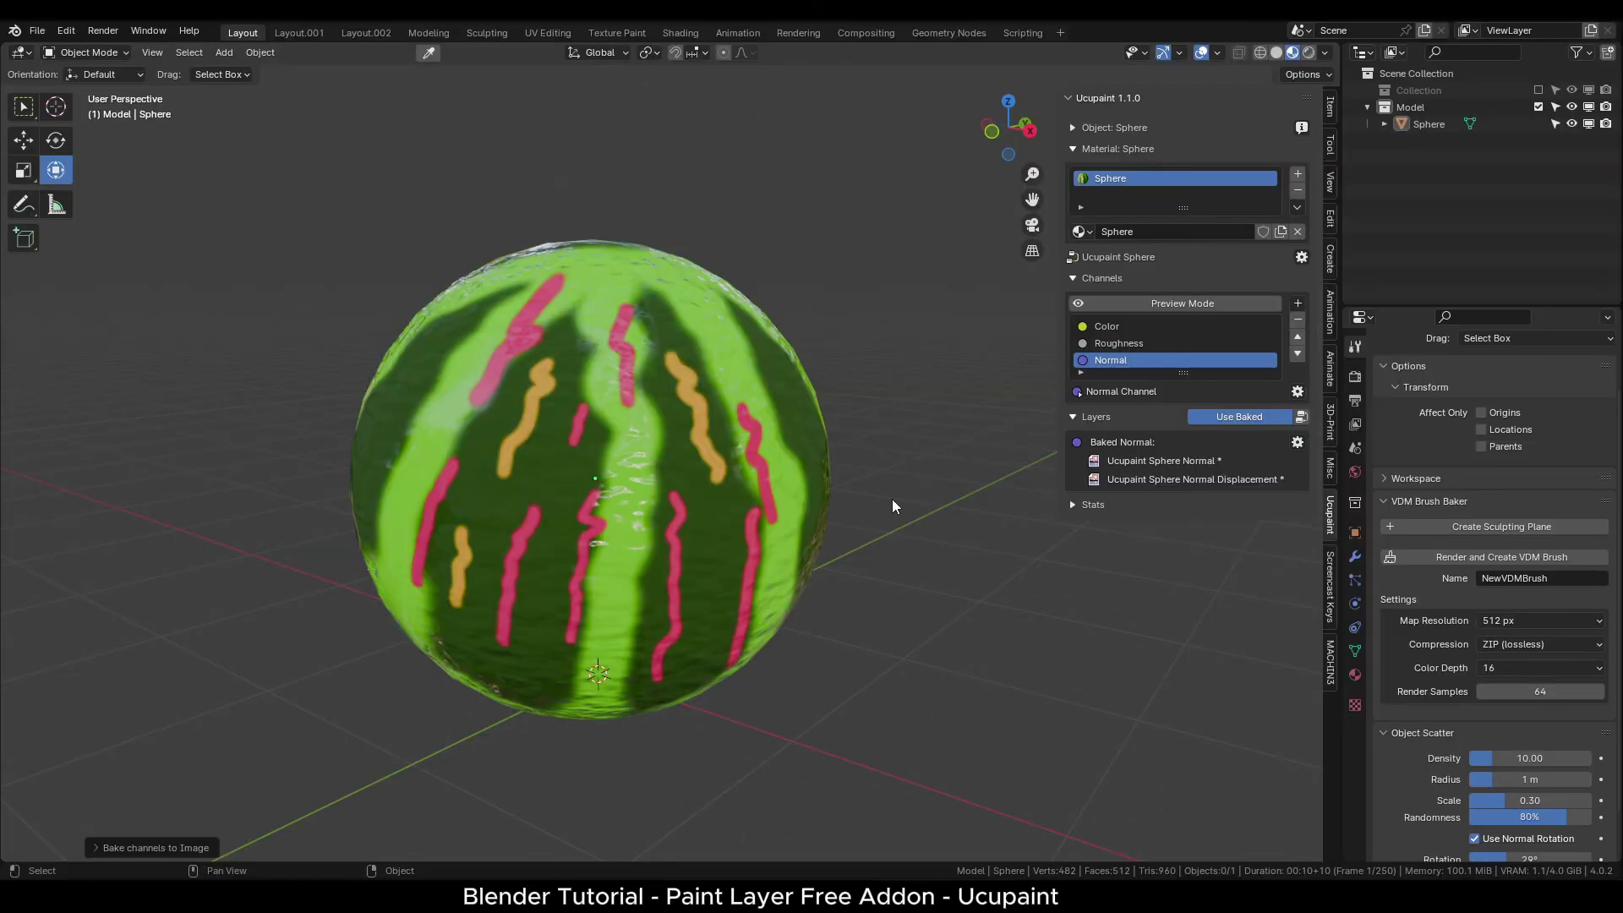
middle_click_drag(551, 490, 641, 382)
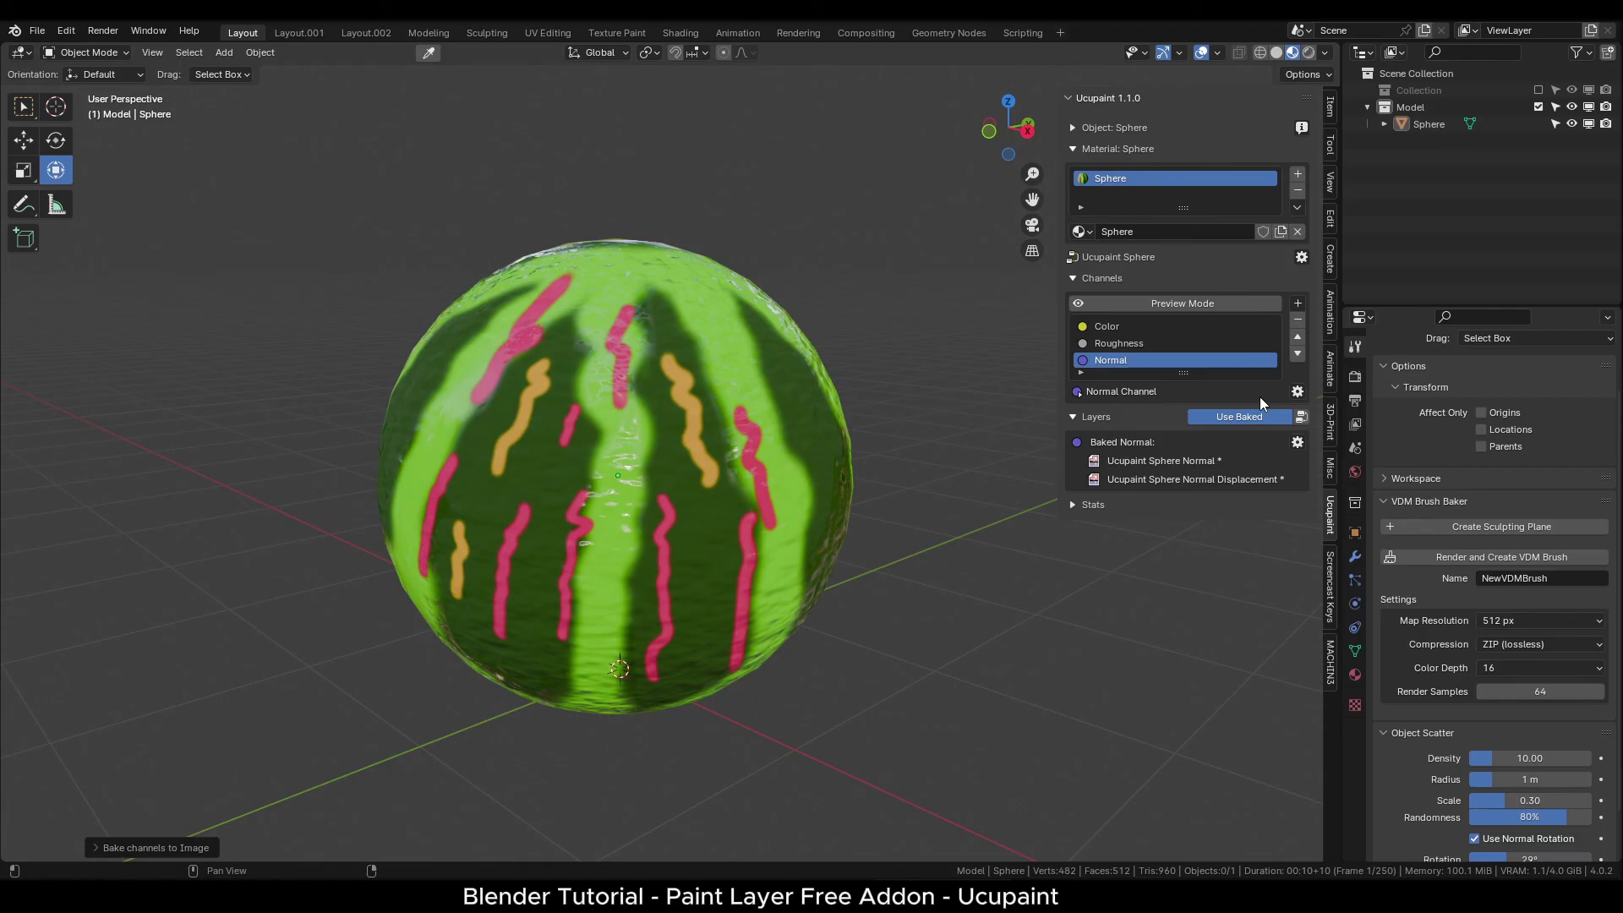
Save all baked images into a new folder named Textures inside the project folder
left_click(1139, 327)
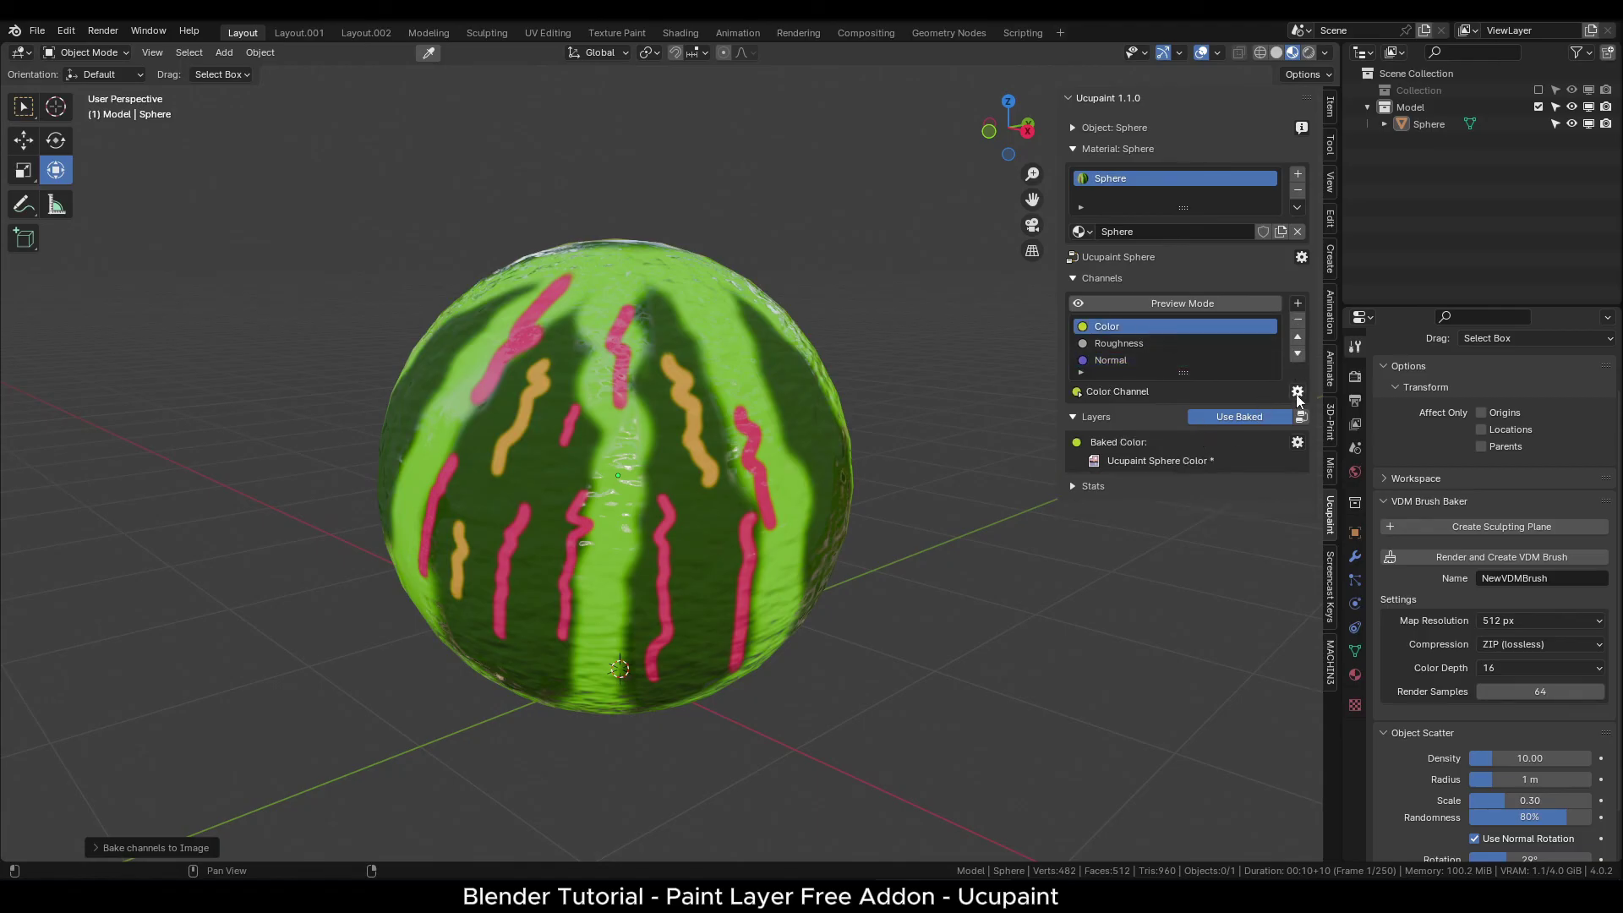
left_click(1297, 393)
key("Escape")
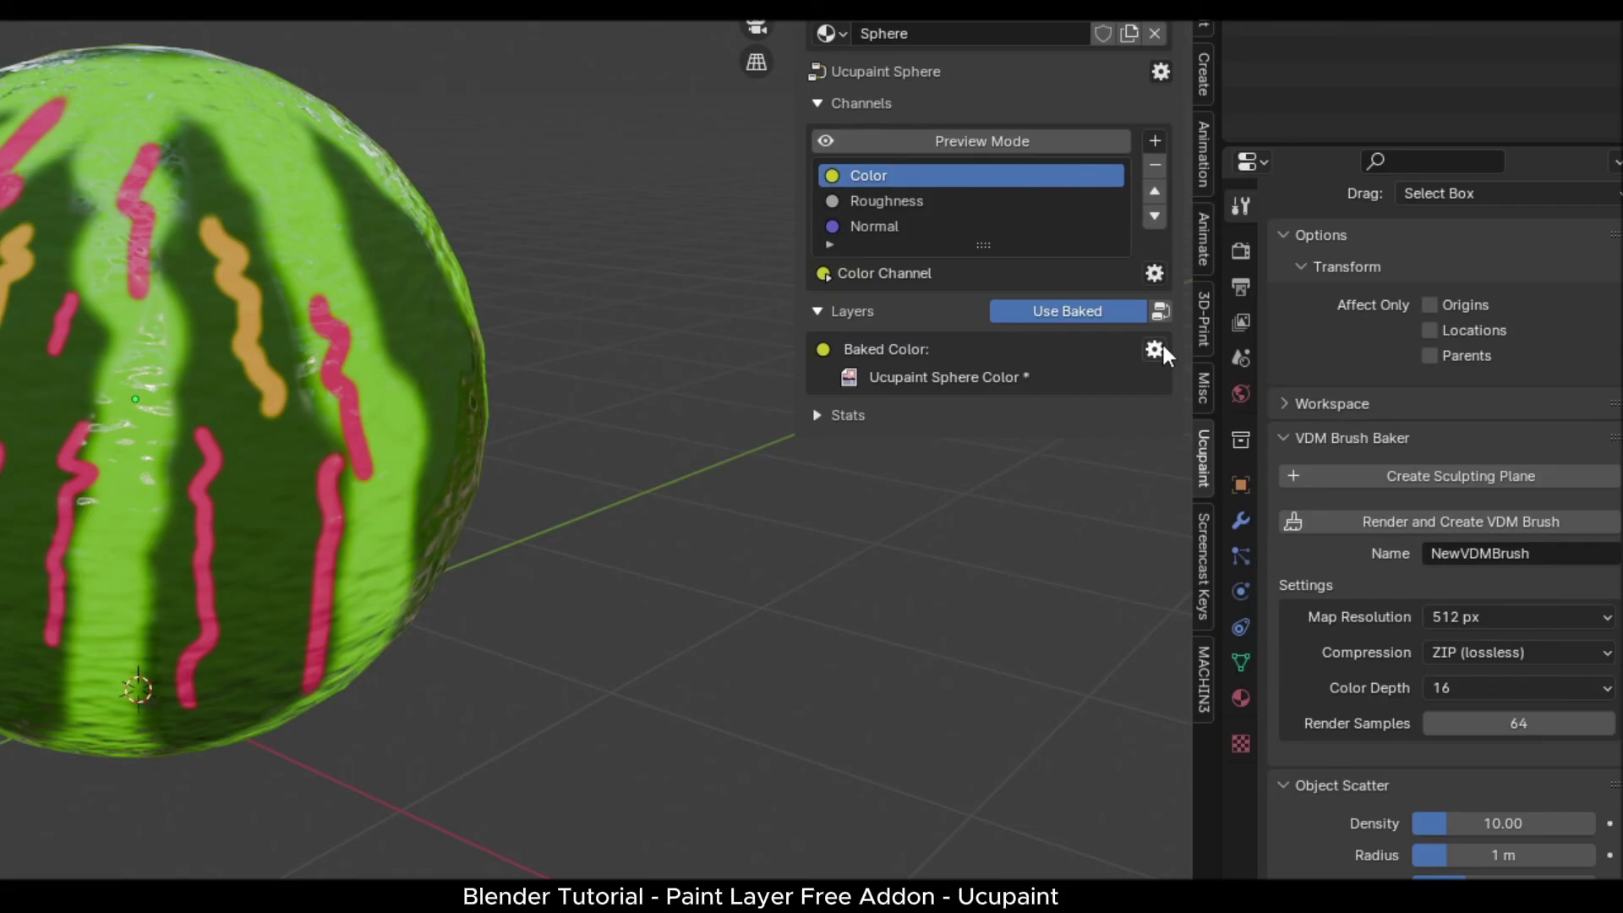
left_click(1154, 349)
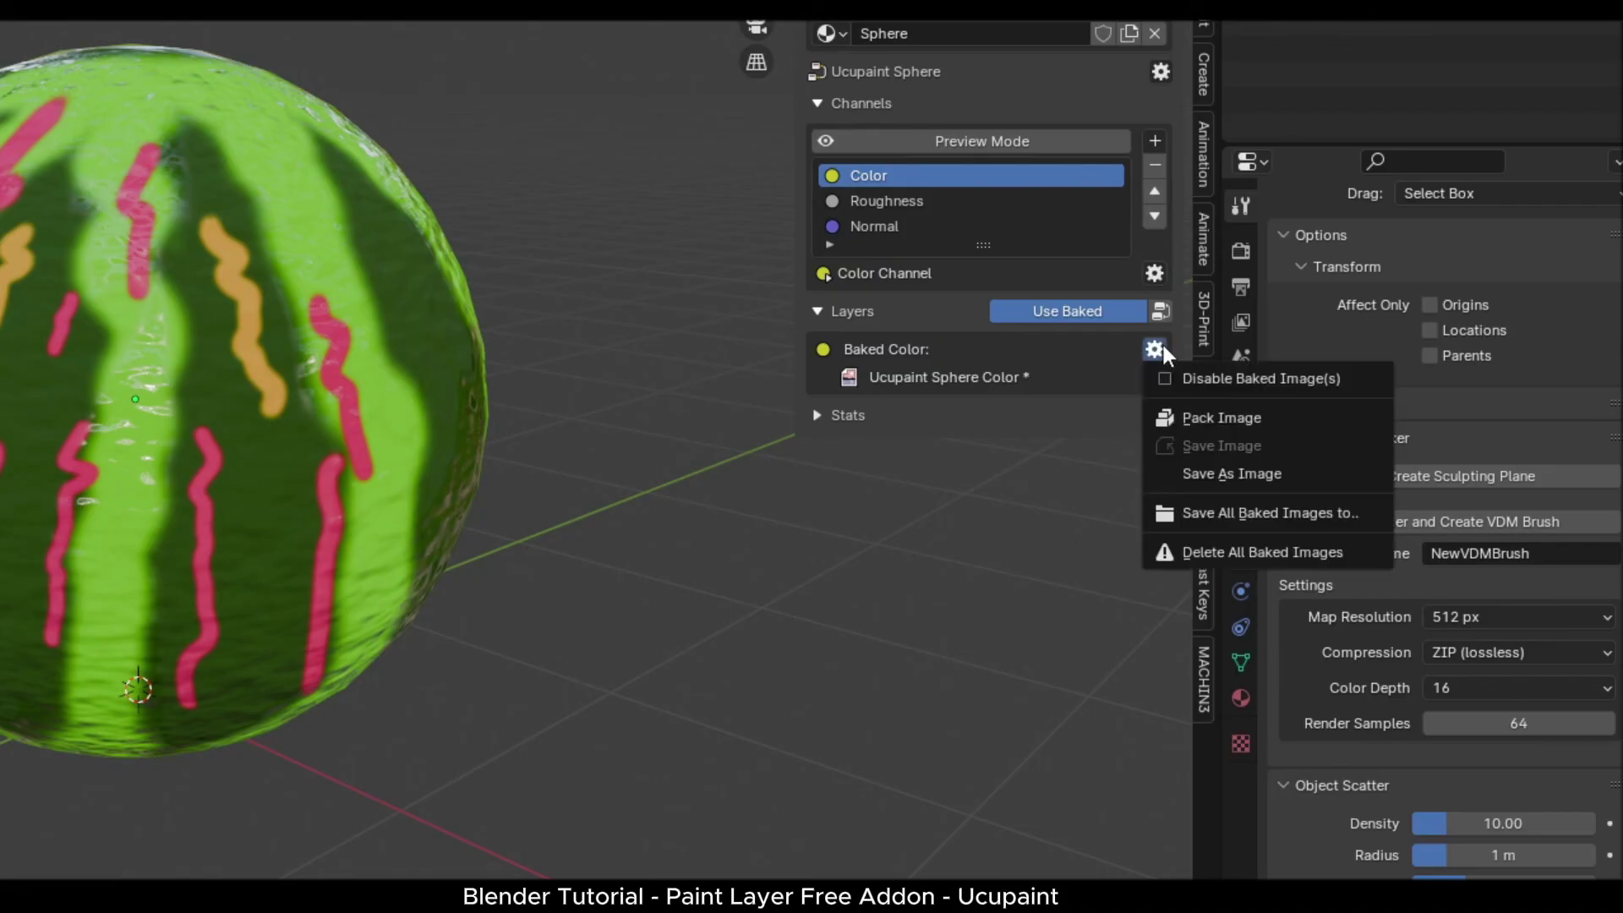
left_click(1185, 515)
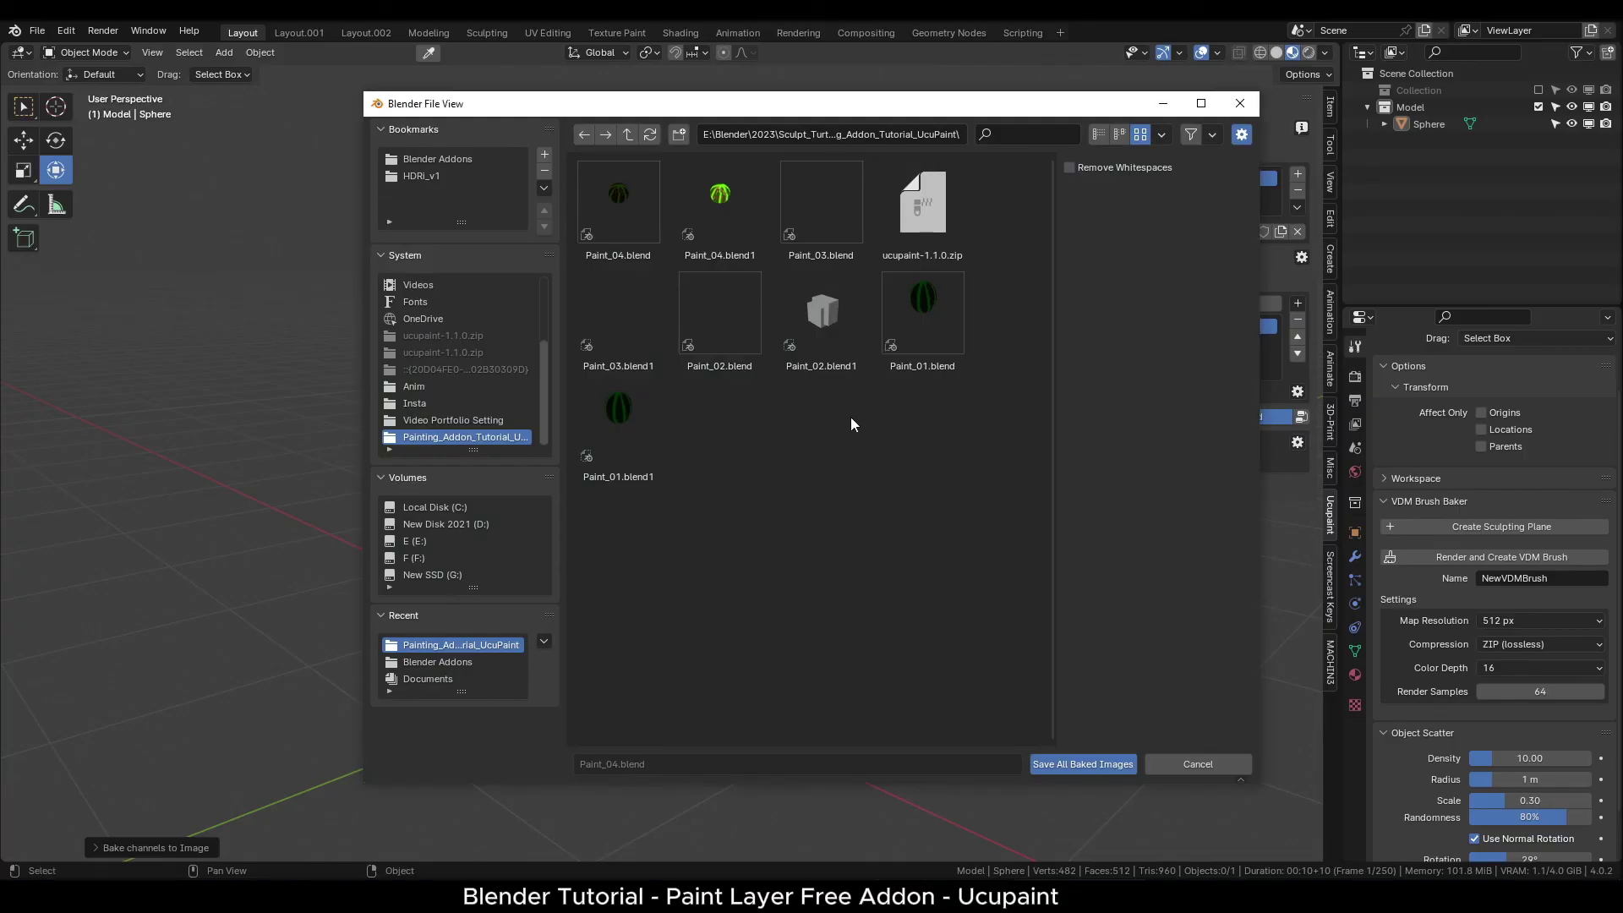
left_click(679, 135)
type("Textures")
key("Return")
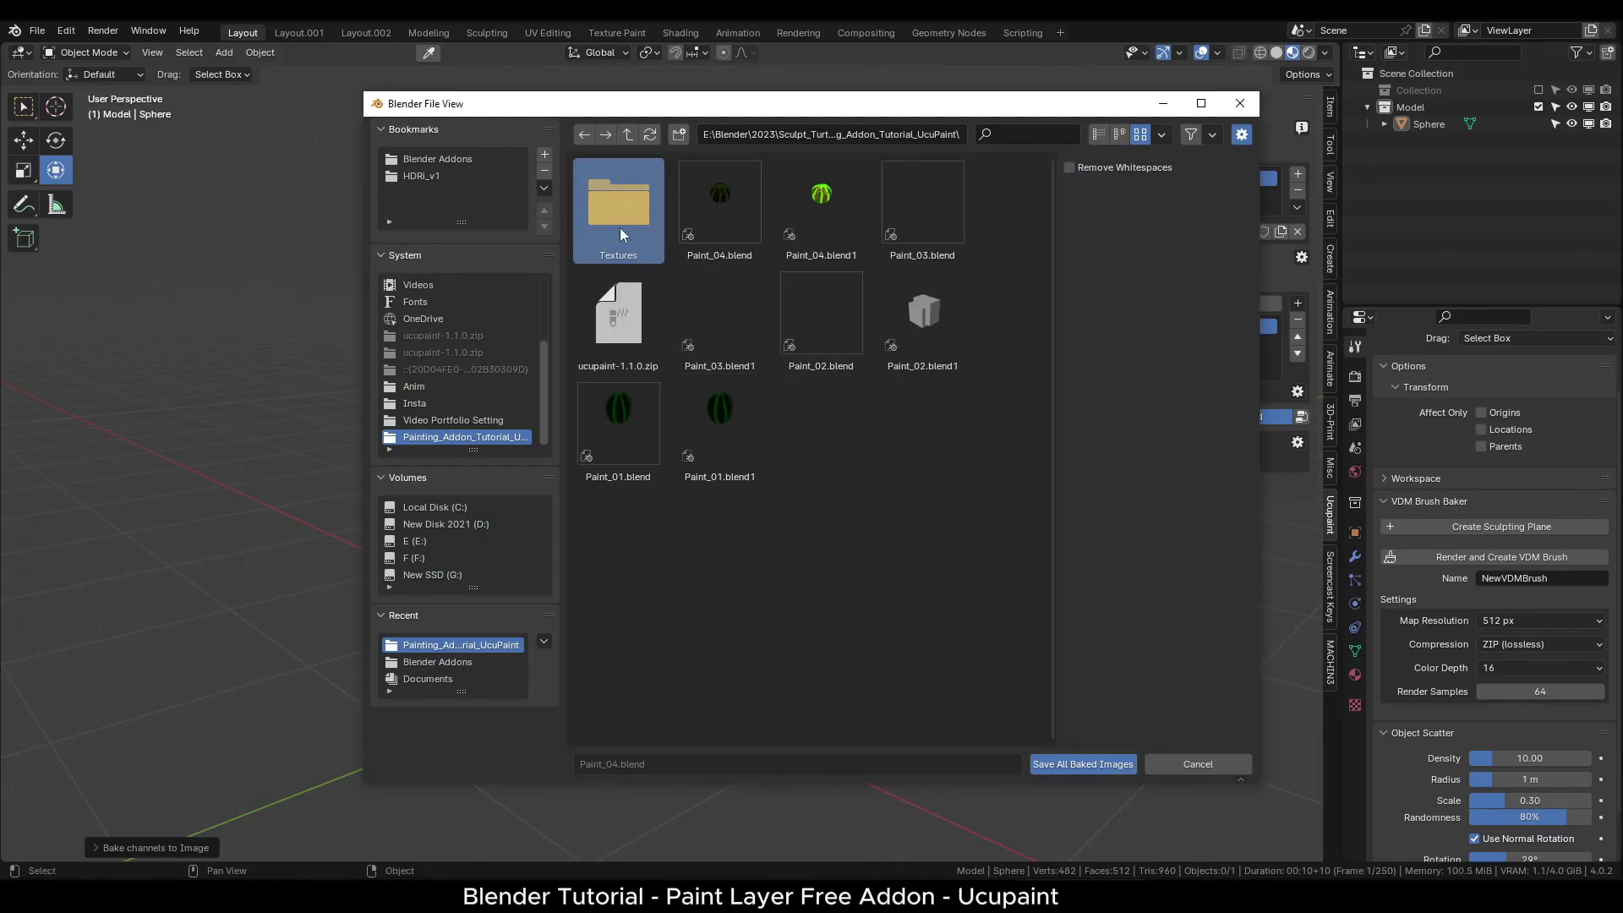
double_click(621, 230)
left_click(1055, 766)
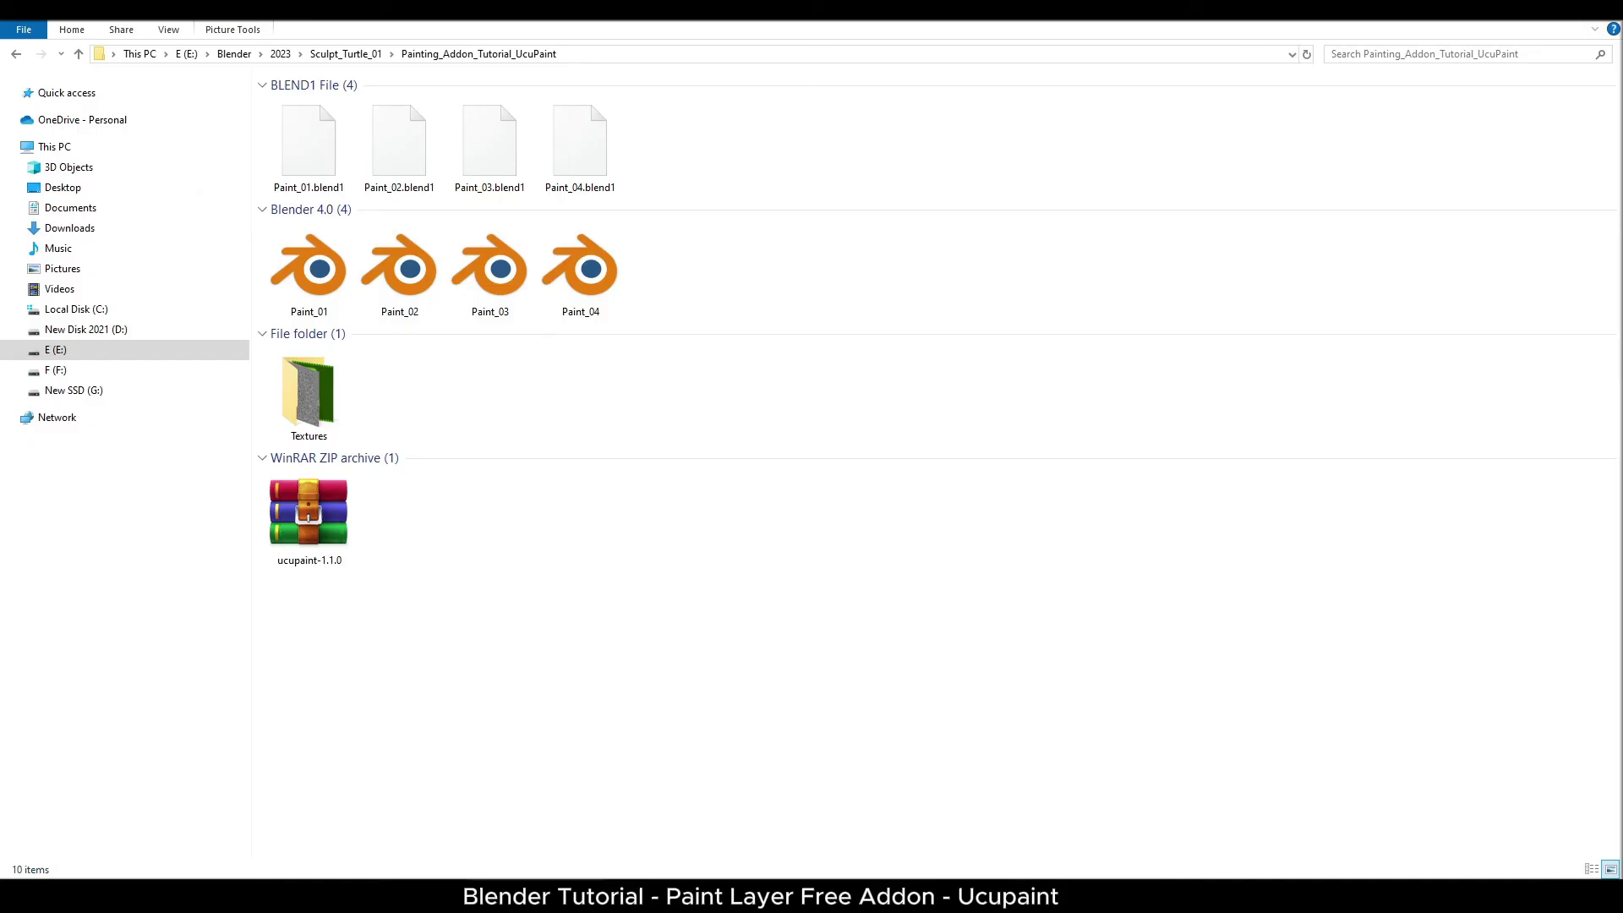
Switch to File Explorer, open the Textures folder and view the saved Sphere Color image
double_click(322, 405)
right_click(375, 263)
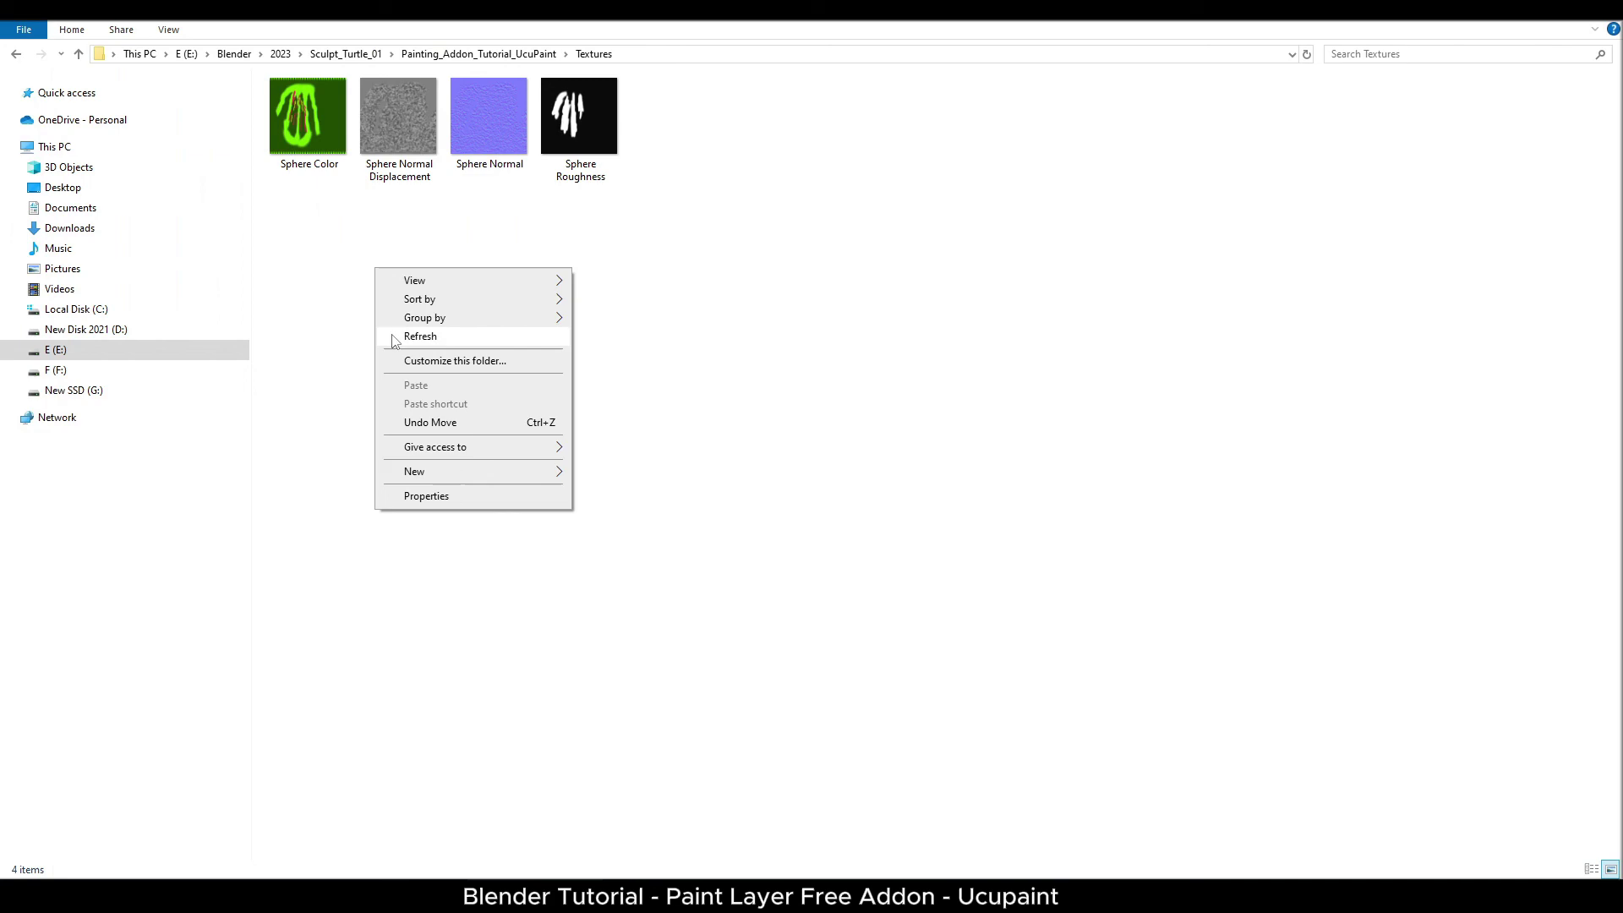
left_click(310, 170)
left_click(310, 170)
double_click(308, 164)
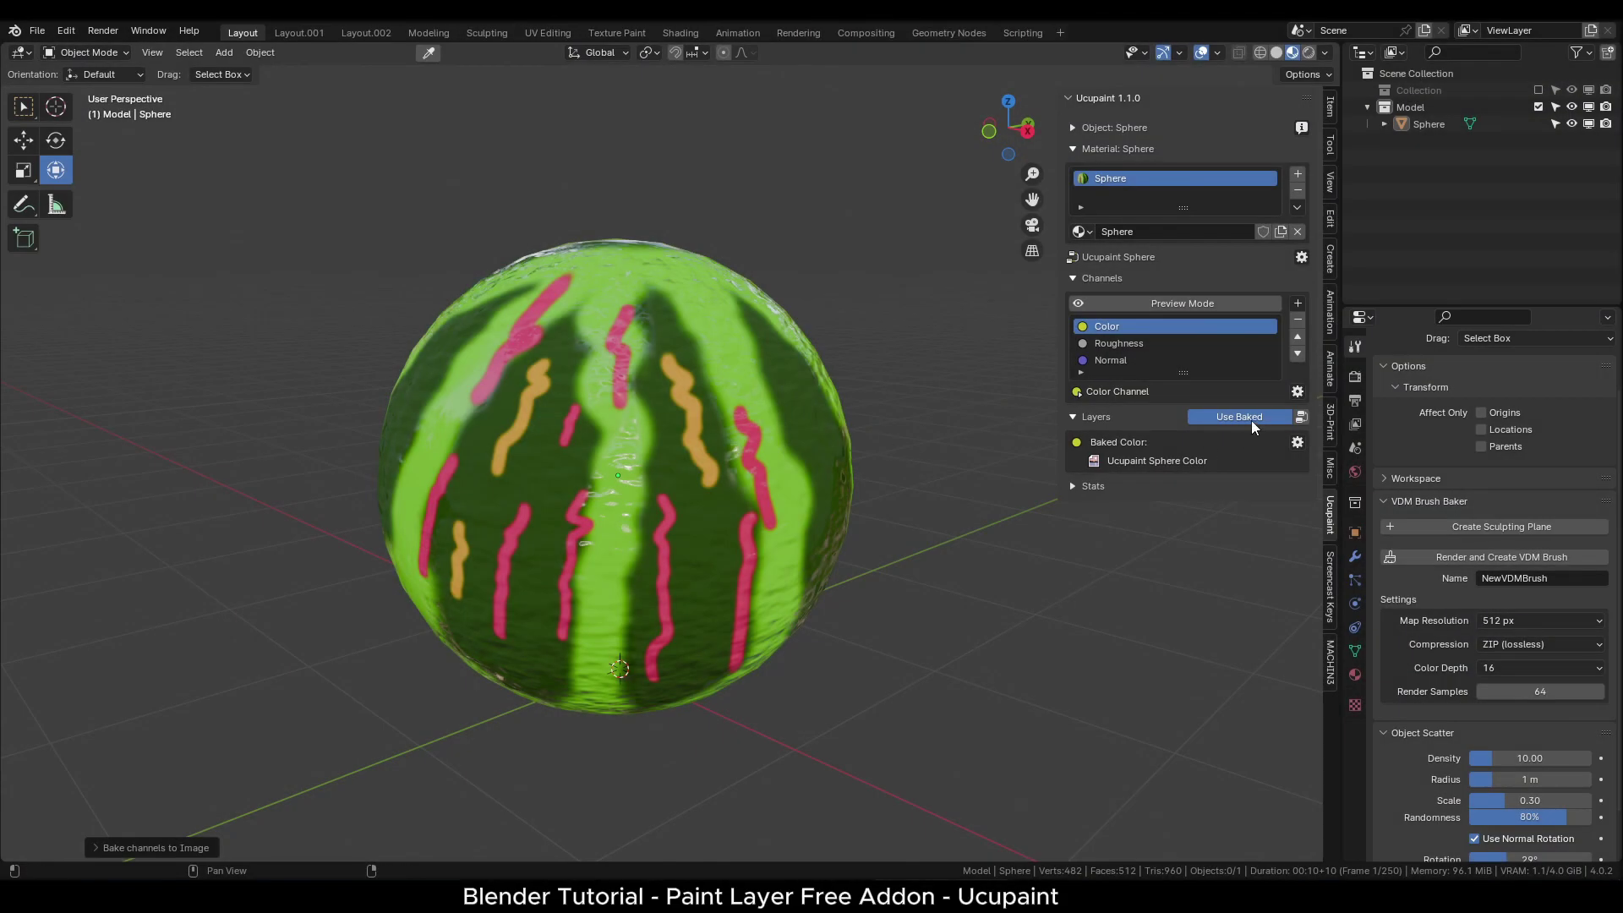
Back in Blender, turn off the baked result for the sphere and hide the Noise layer
left_click(1250, 419)
scroll(622, 452, "up", 3)
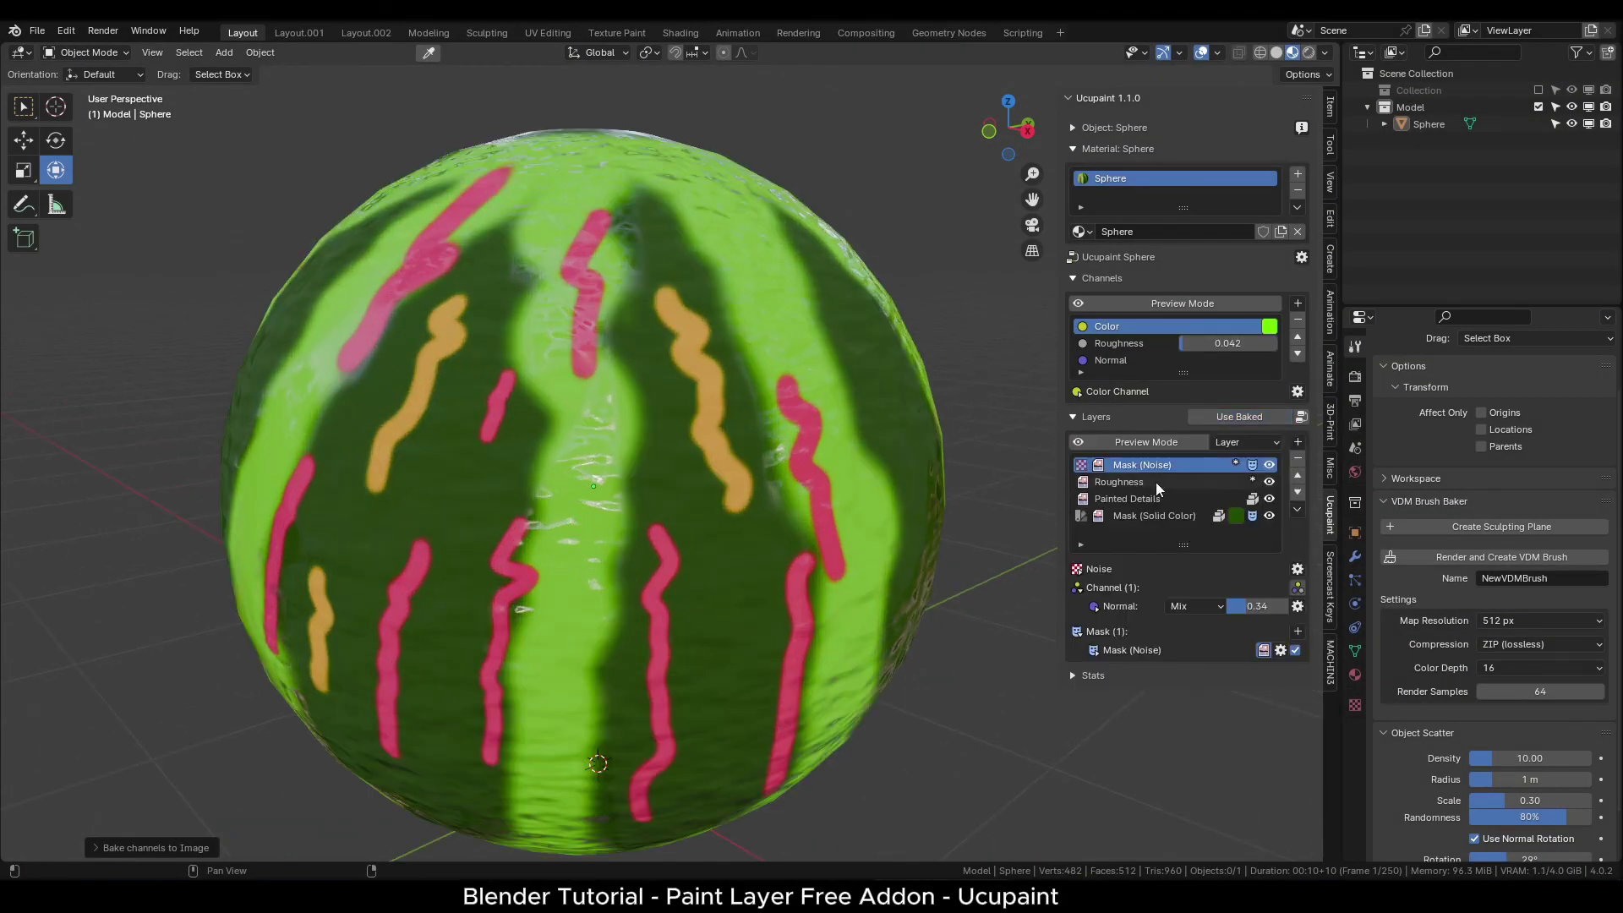
left_click(1269, 466)
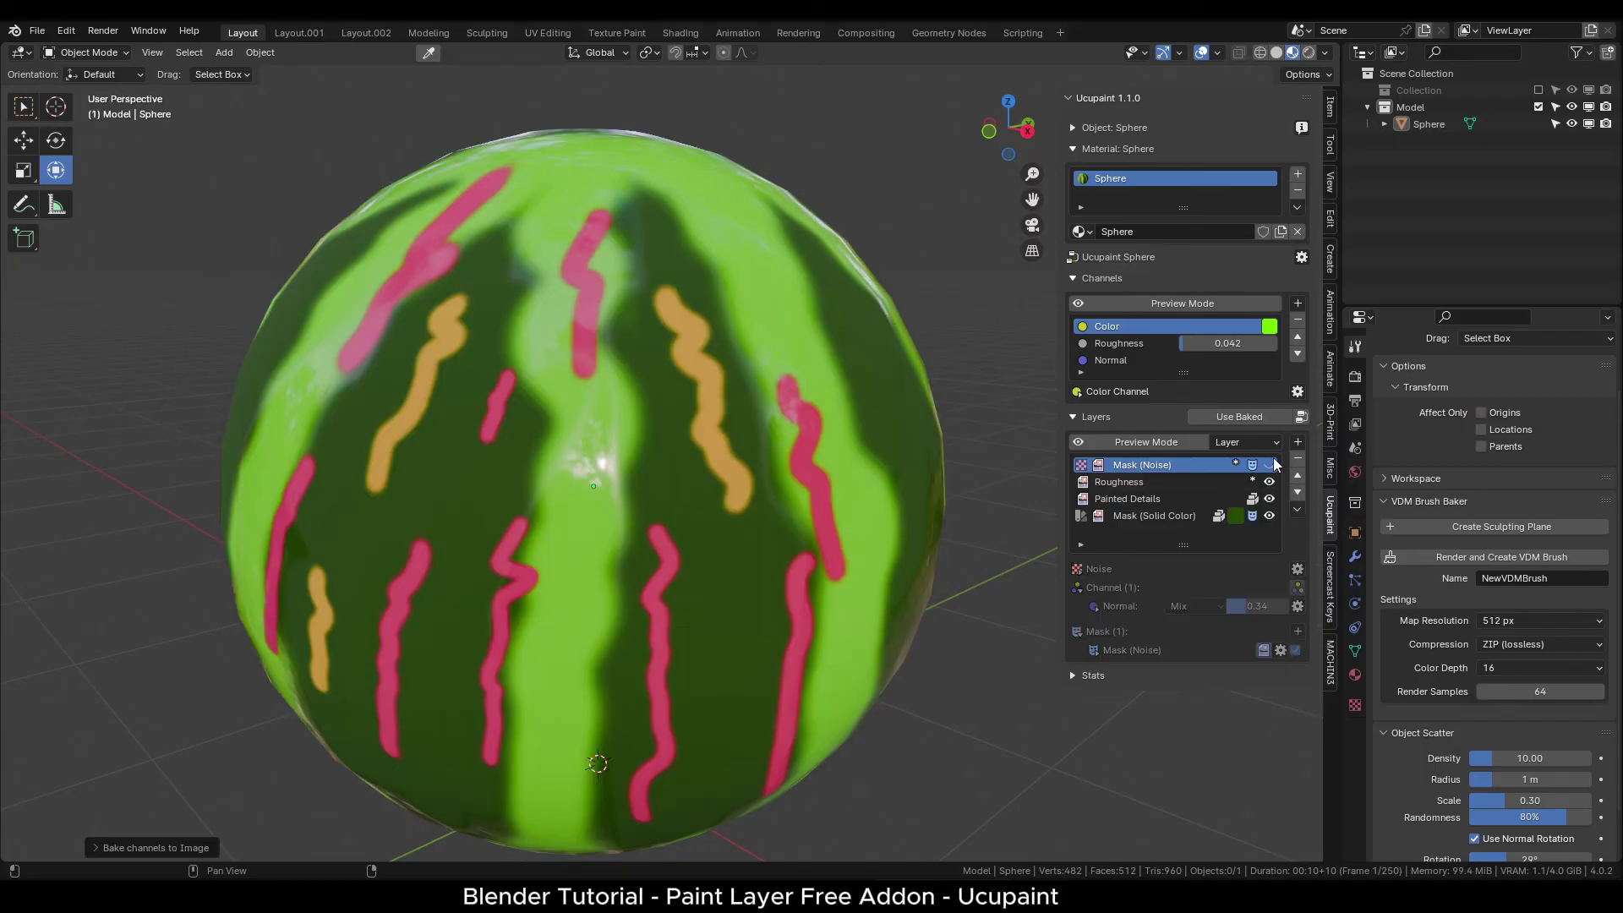
scroll(870, 338, "down", 2)
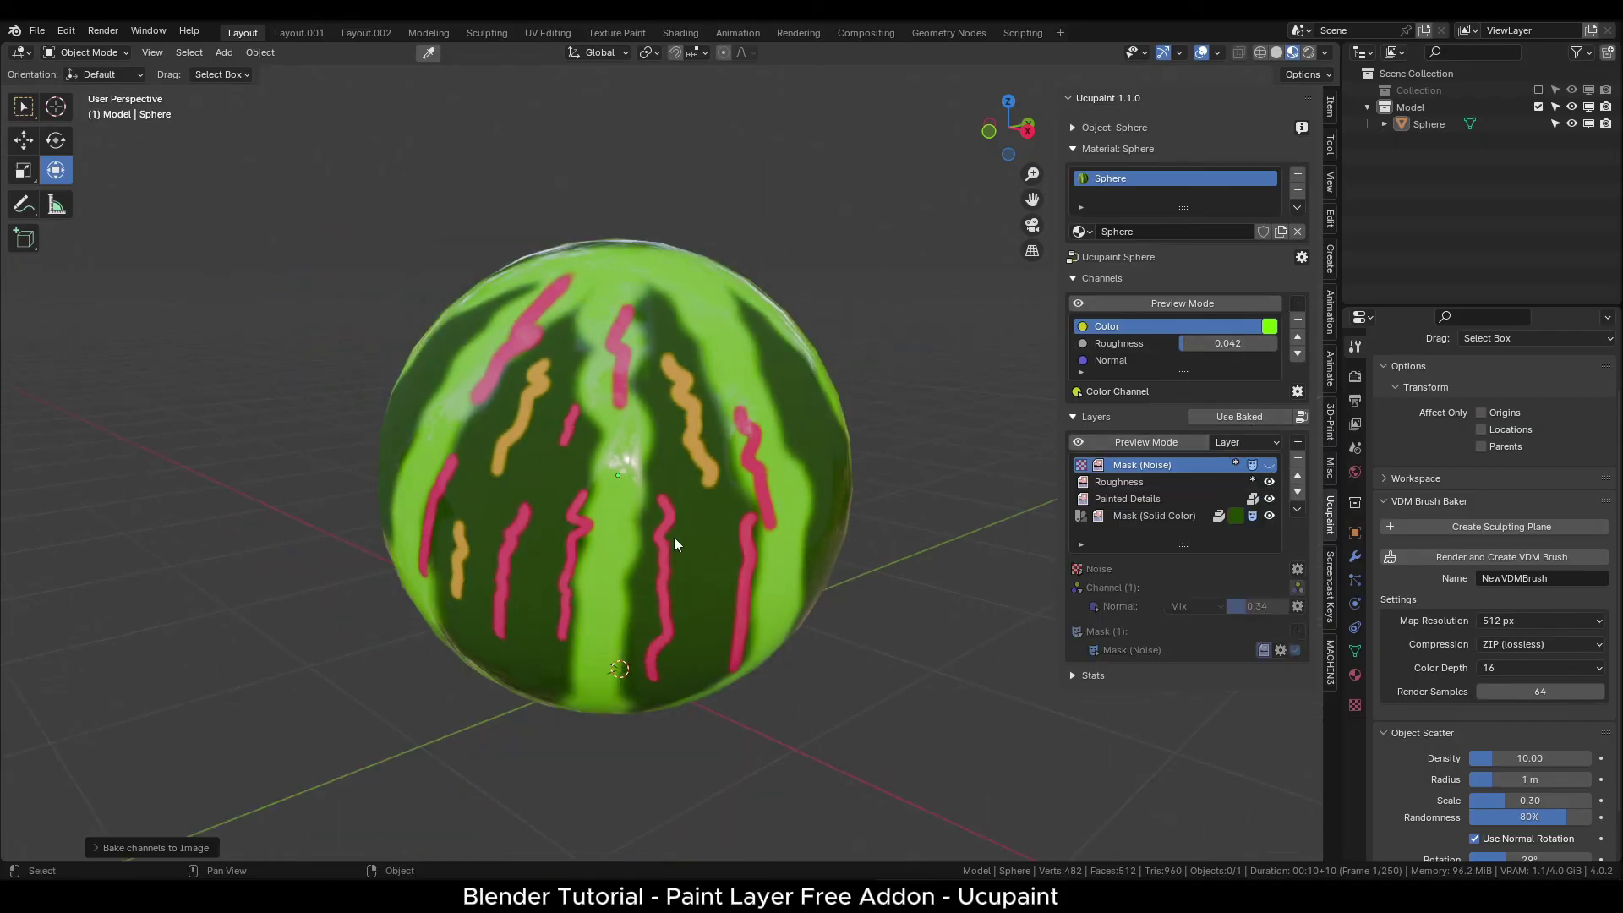
left_click(673, 539)
middle_click_drag(673, 540, 693, 761)
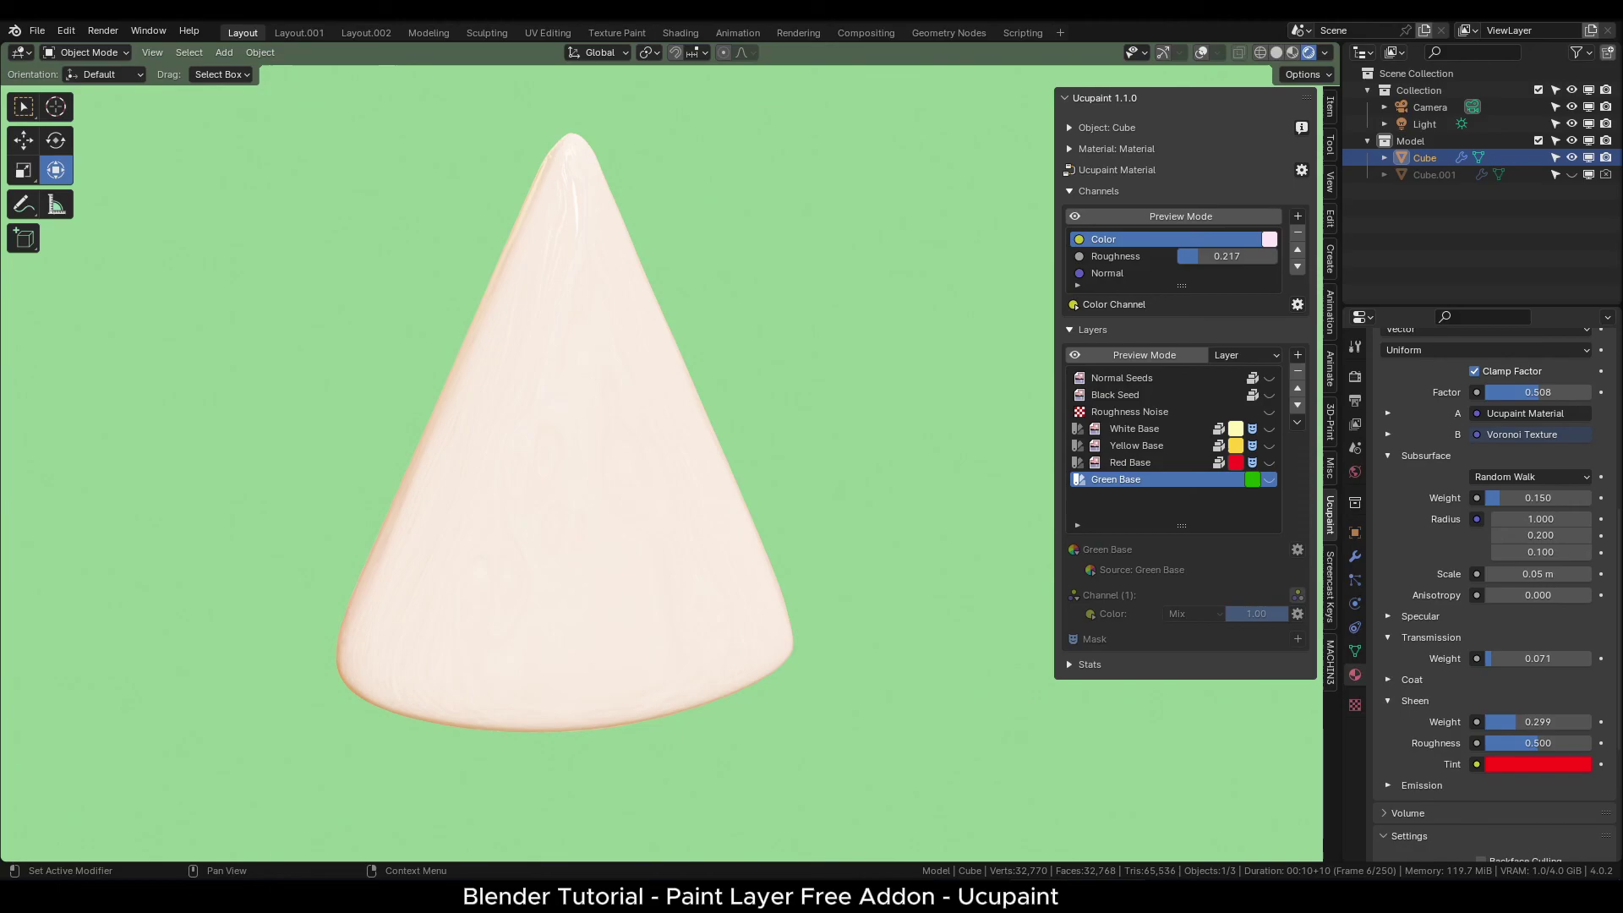
Show the watermelon slice's layers one by one from Green Base up to Normal Seeds and examine the finished slice
left_click(1269, 479)
left_click(1270, 463)
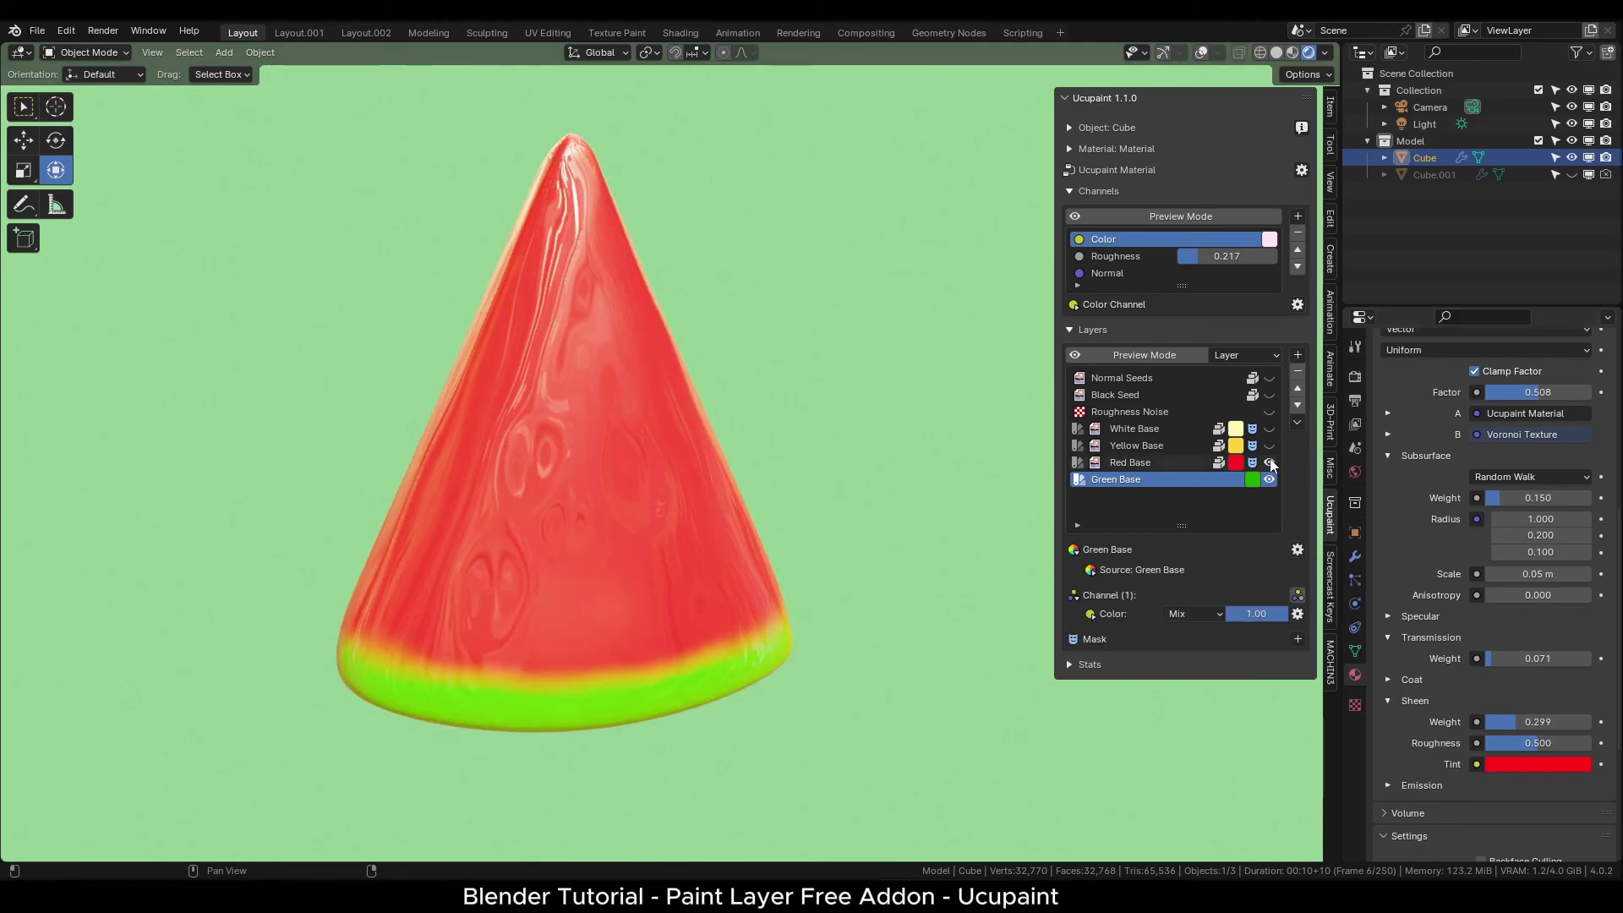
left_click(1270, 446)
left_click(1268, 428)
left_click(1269, 411)
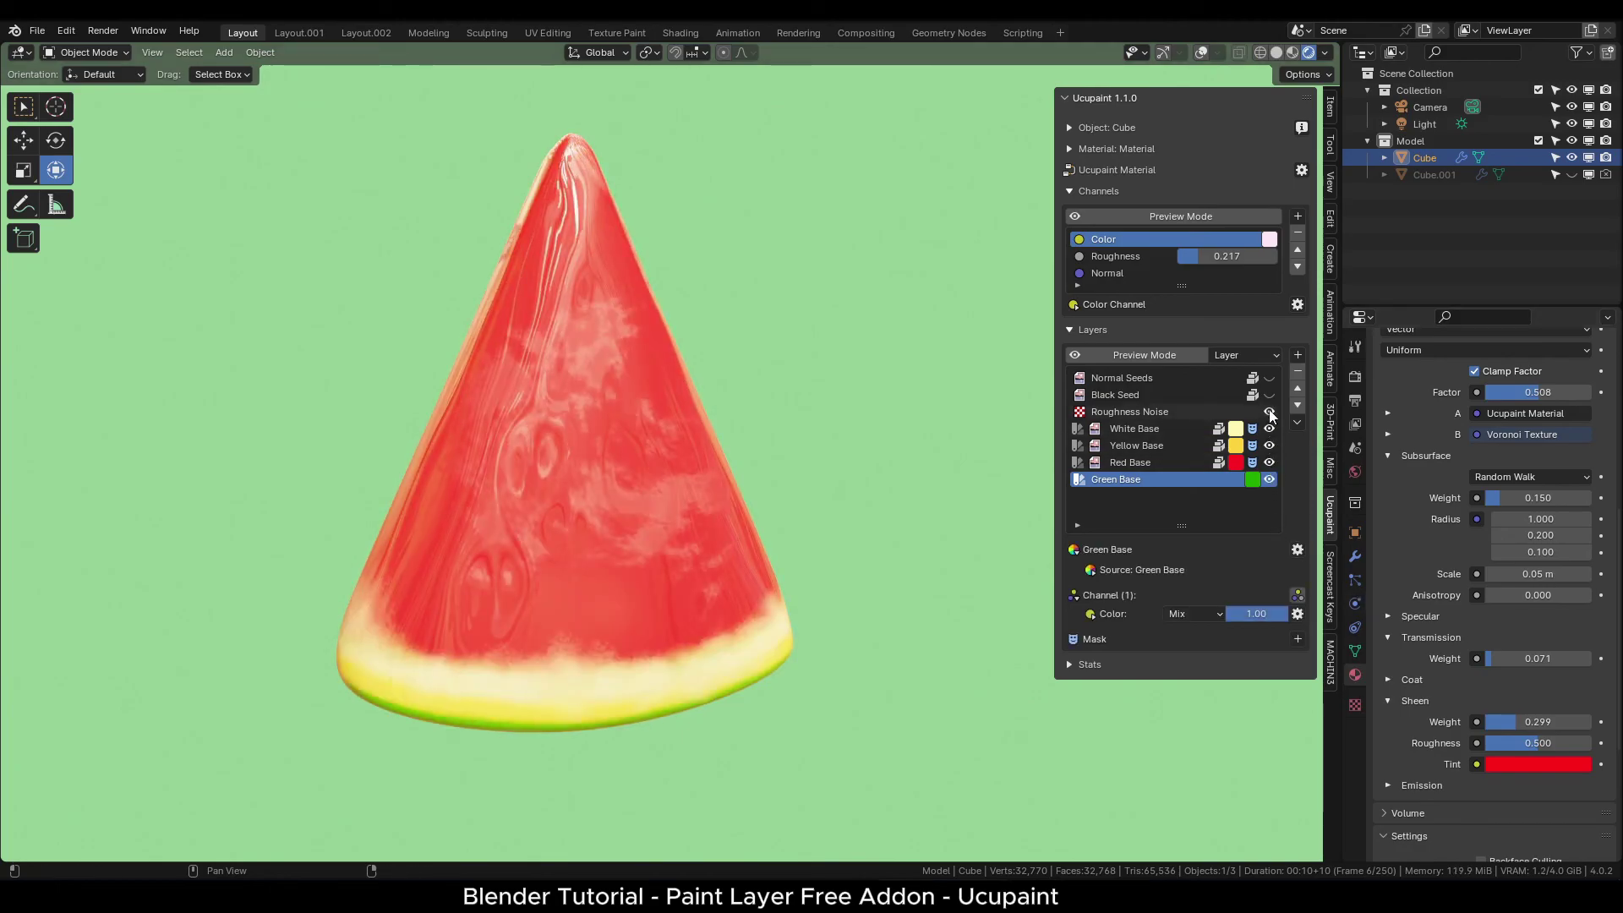
left_click(1270, 394)
left_click(1269, 378)
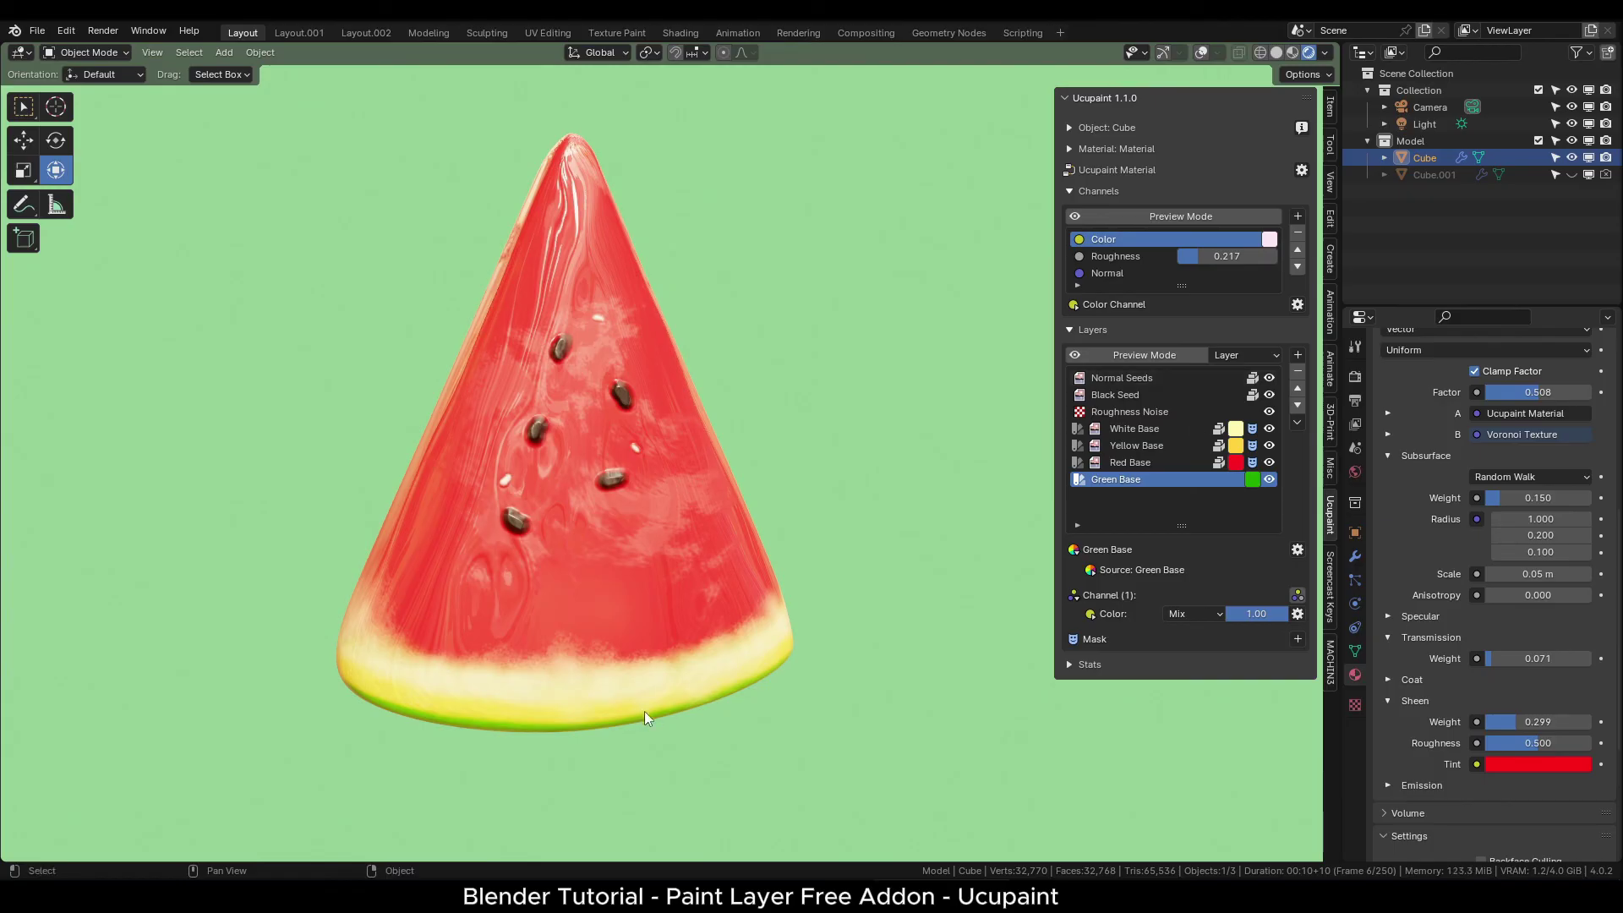
middle_click_drag(644, 711, 775, 743)
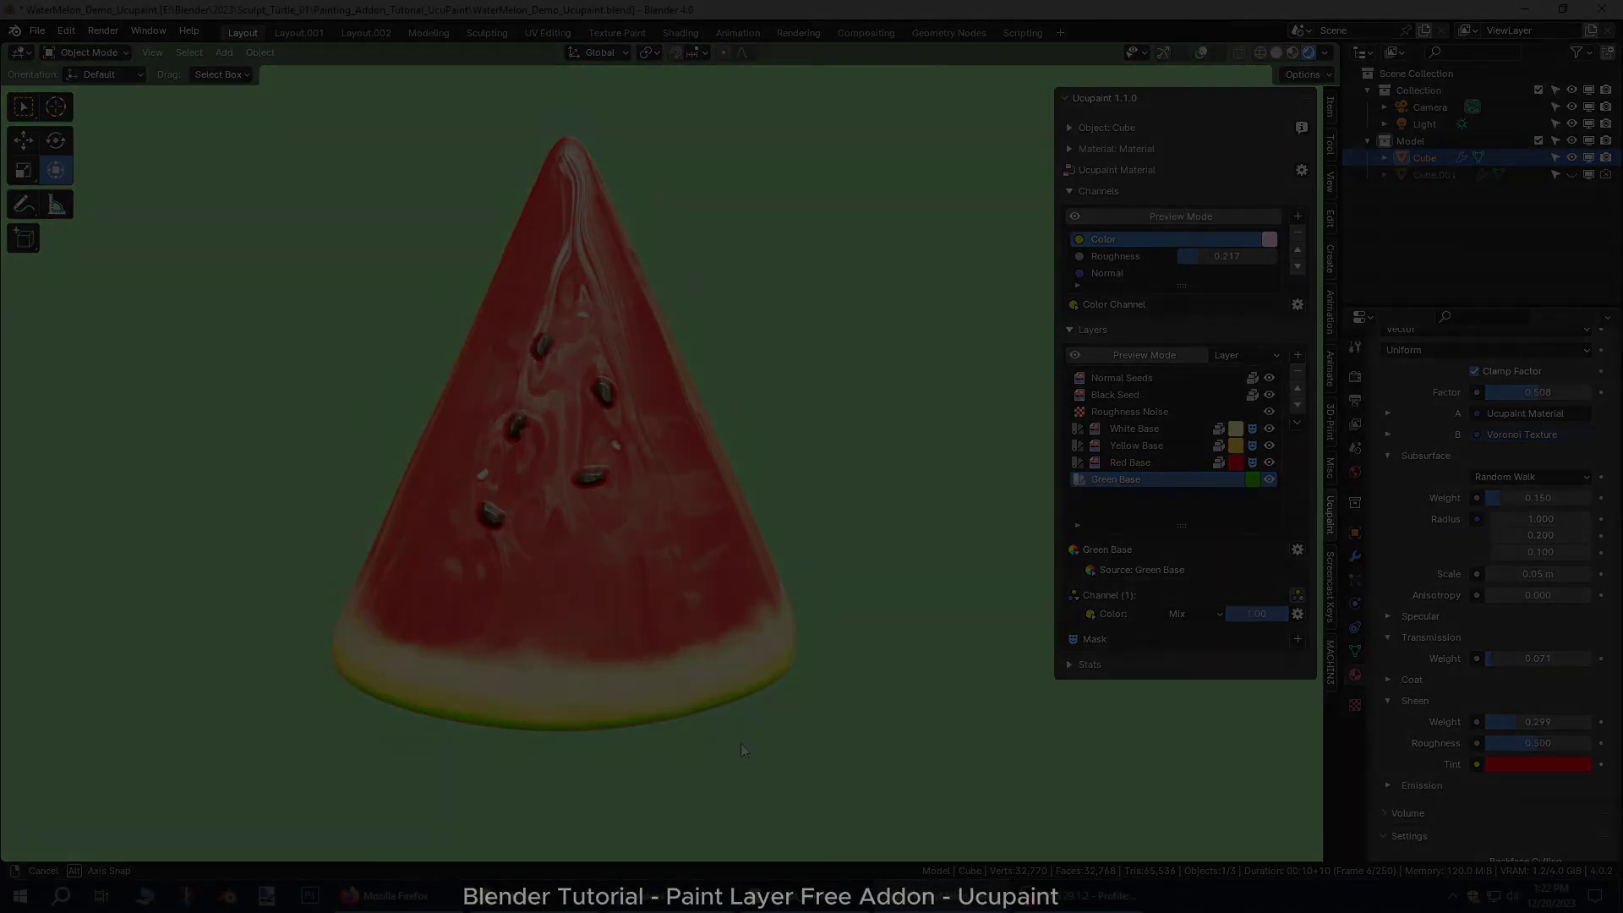